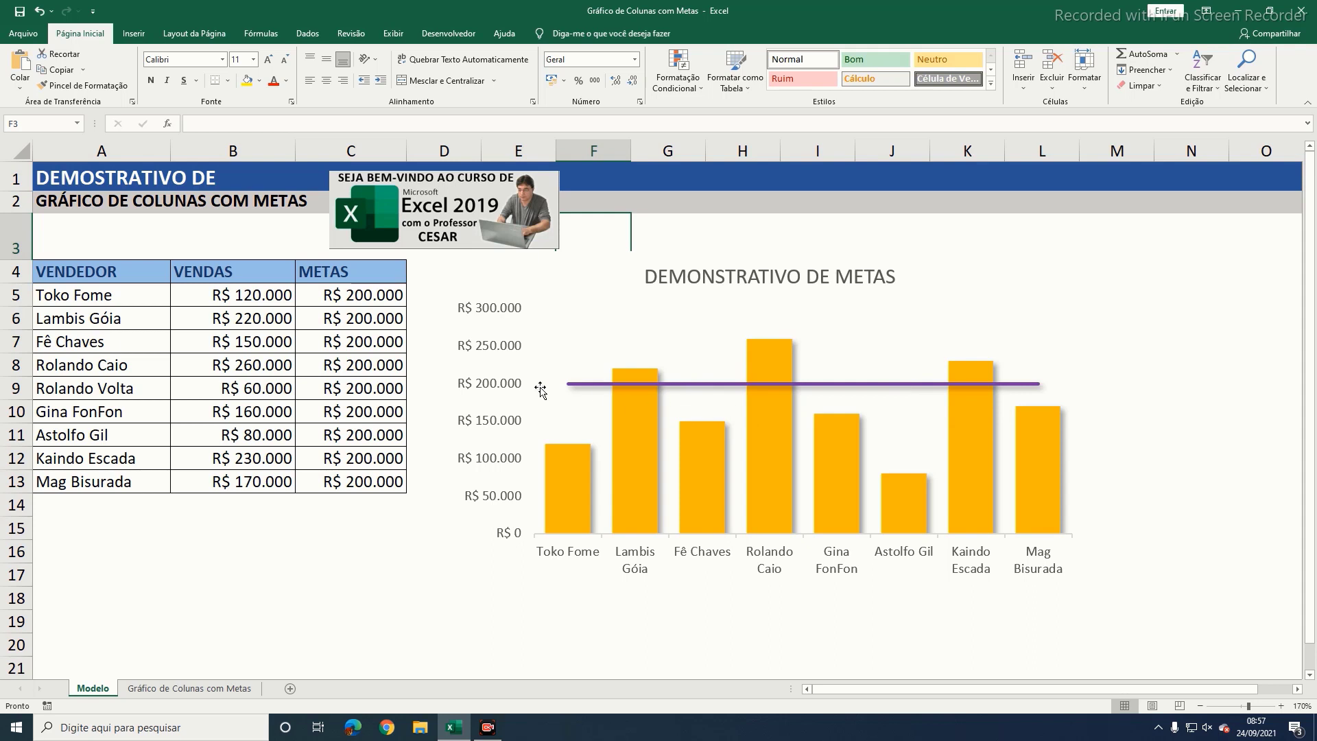
Step: Examine the model sheet's seller, sales and target columns and the finished column chart with its target line
left_click_drag(135, 297, 147, 482)
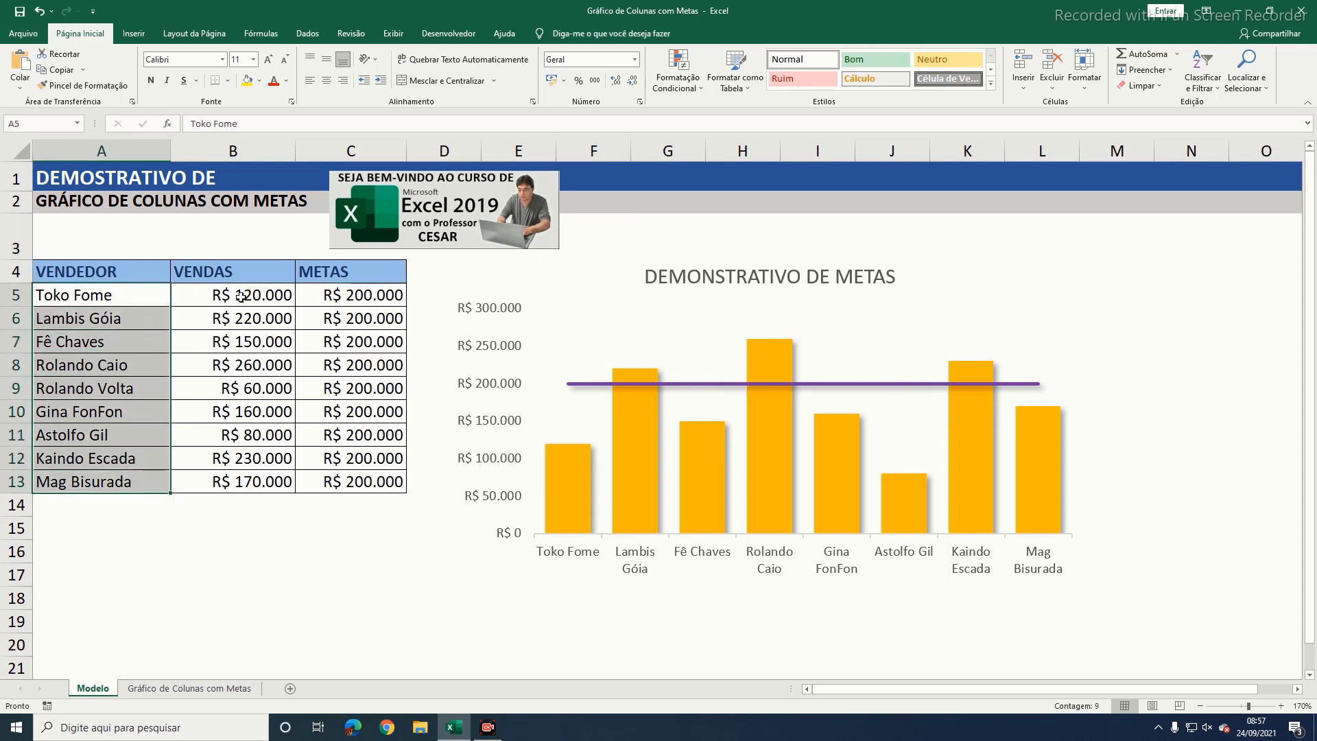
left_click_drag(240, 296, 255, 475)
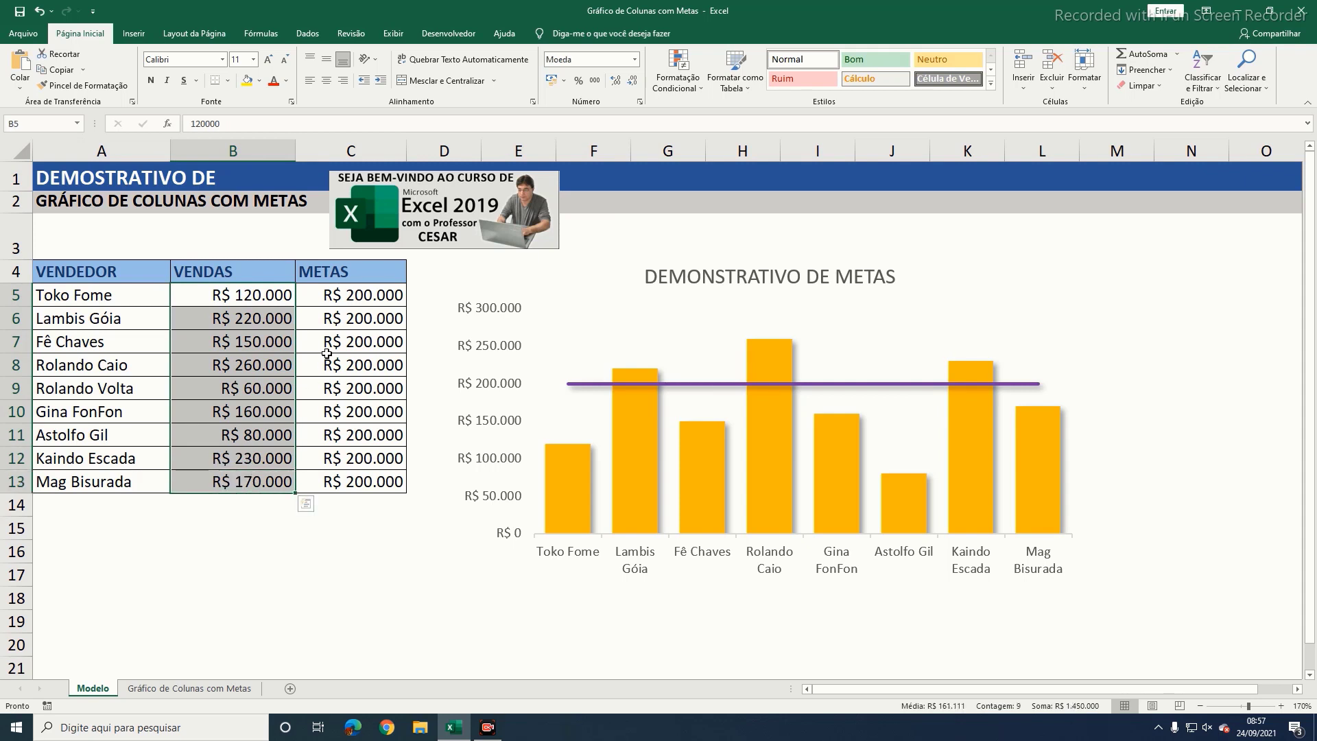
left_click_drag(338, 296, 344, 478)
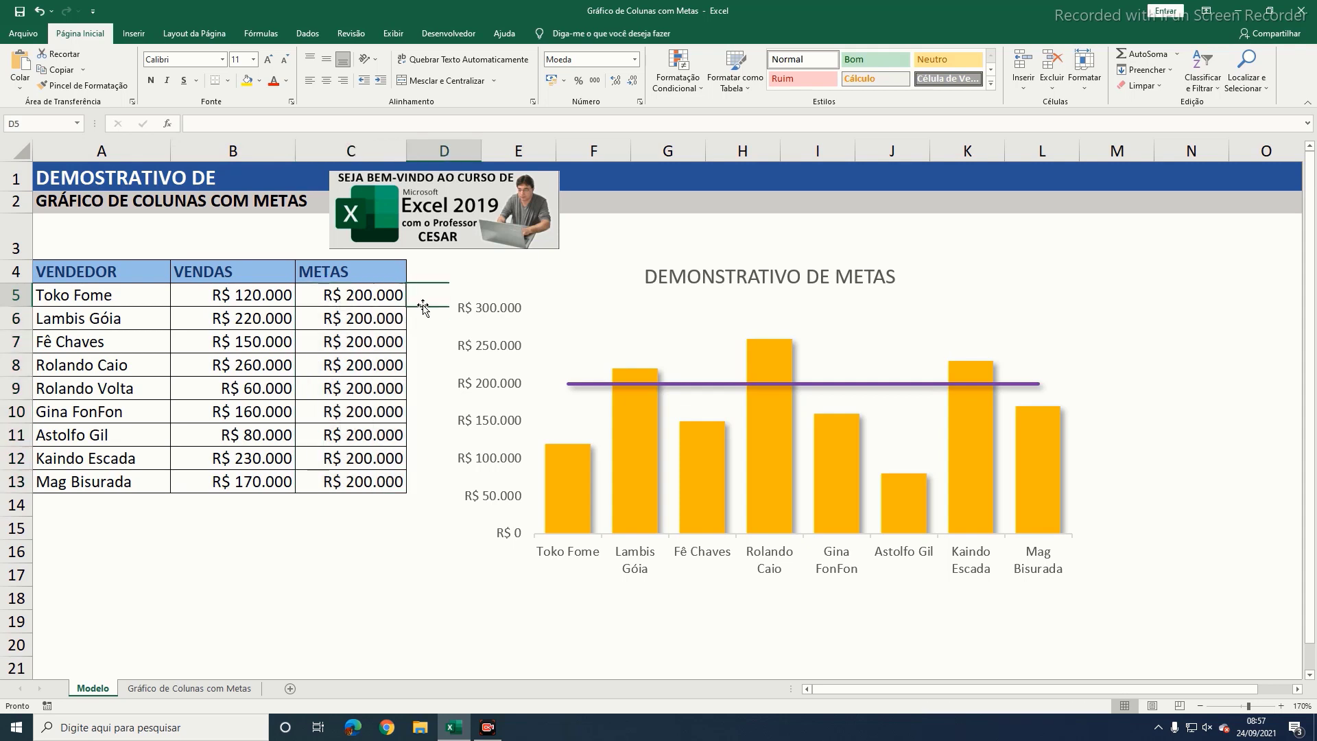
left_click(423, 306)
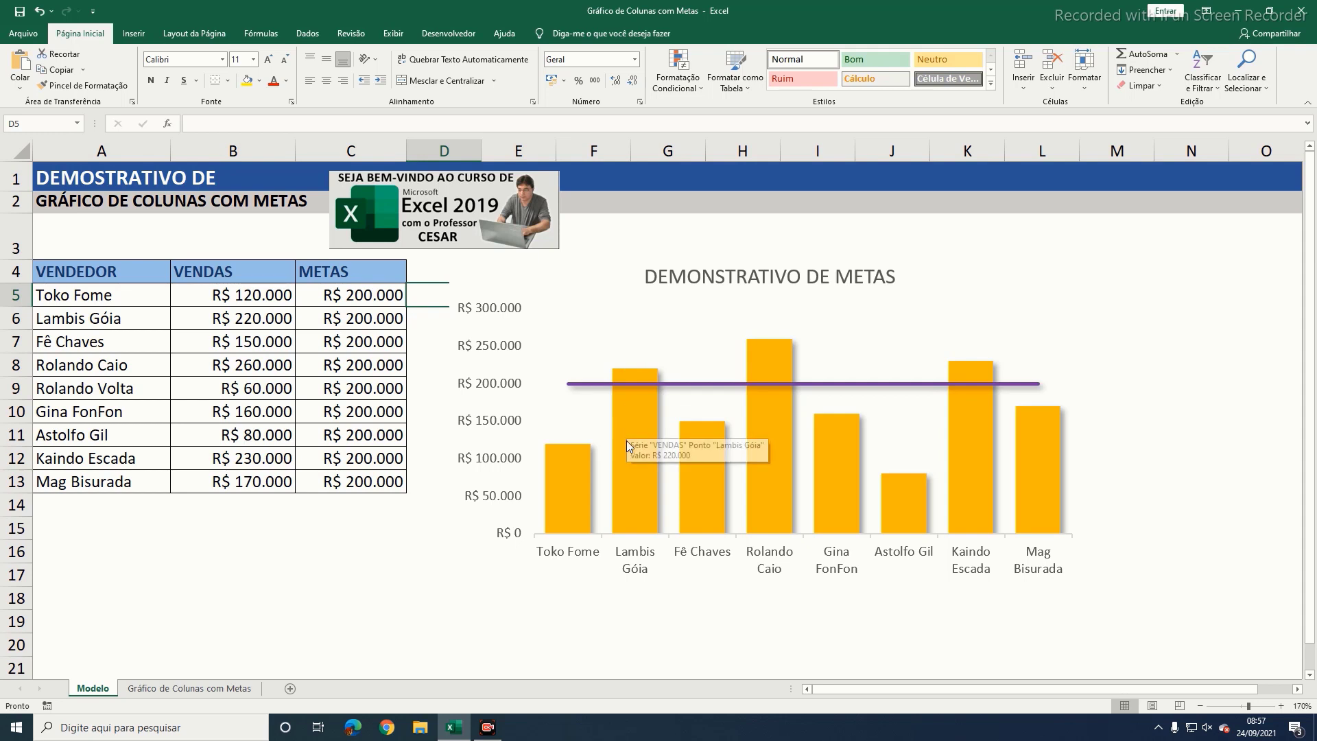
mouse_move(691, 453)
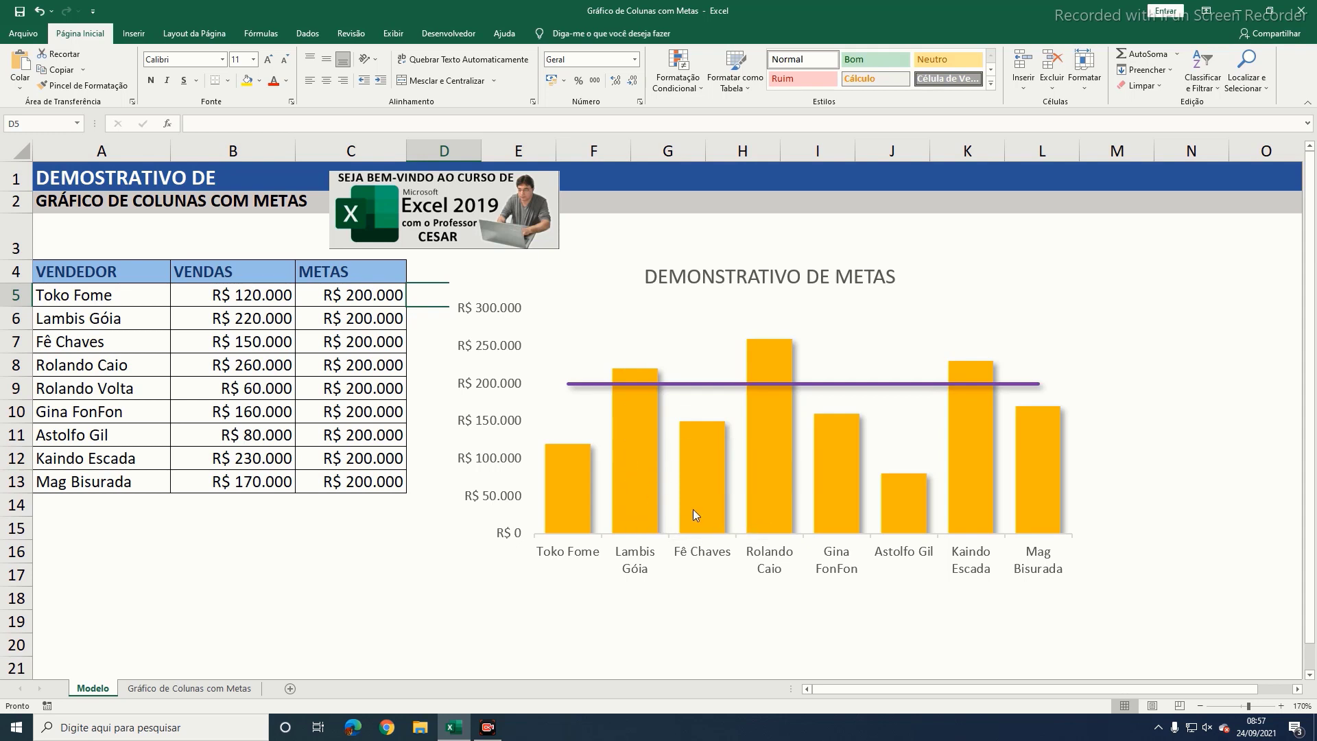
mouse_move(760, 439)
mouse_move(1037, 430)
mouse_move(623, 381)
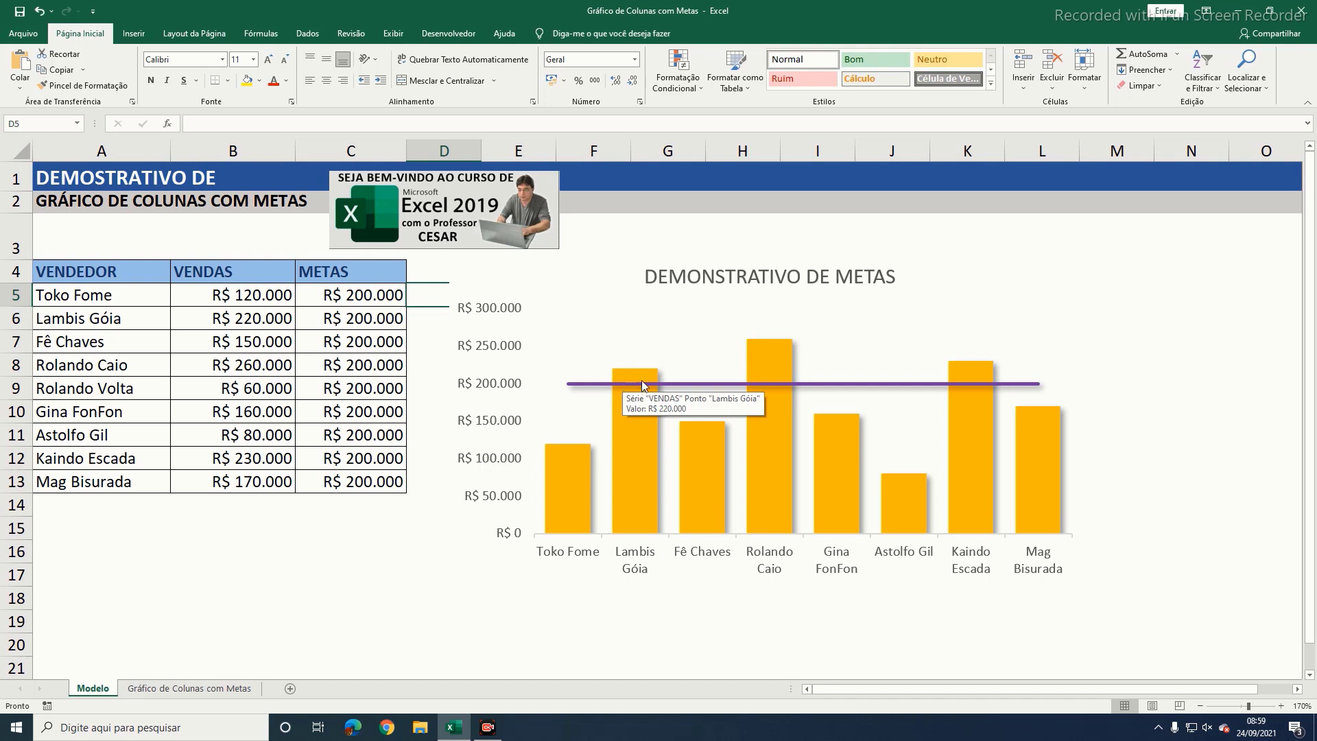
mouse_move(697, 483)
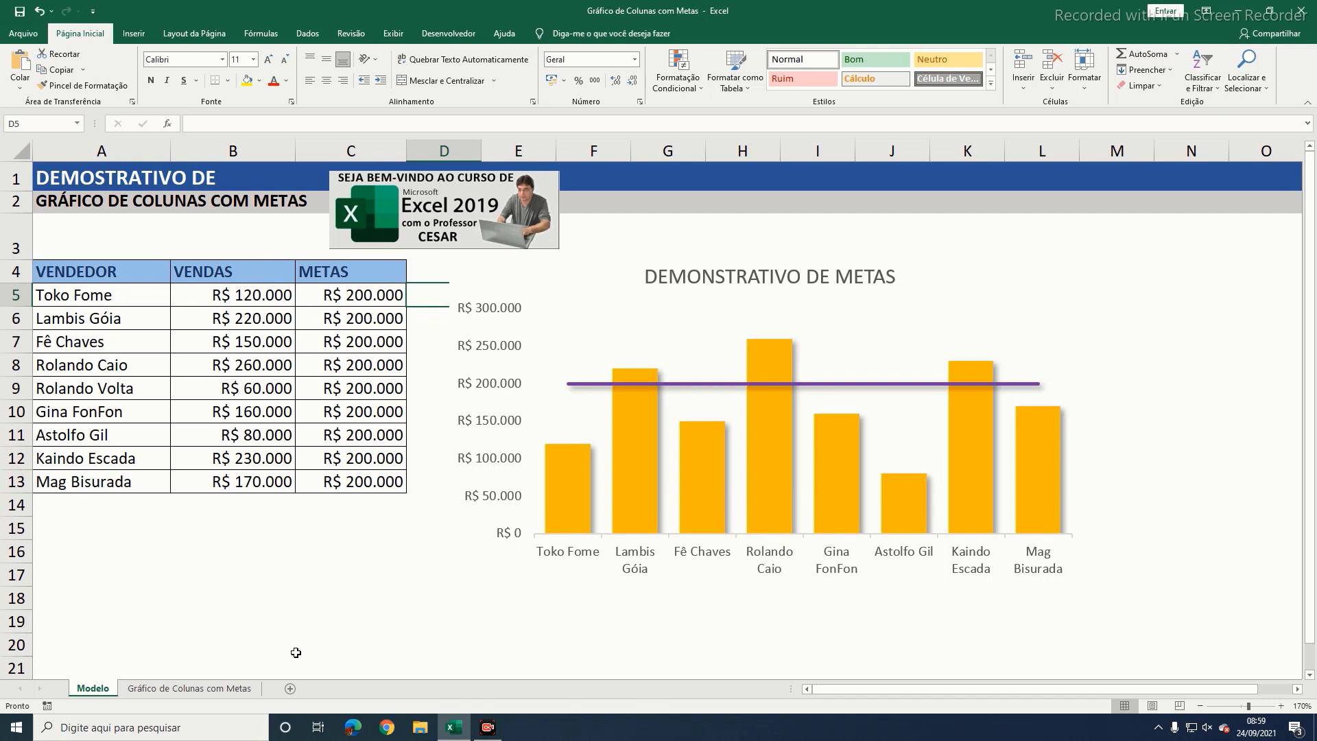
Step: Switch to the Gráfico de Colunas com Metas sheet and review its seller and sales columns and the empty cells beside them
left_click(199, 688)
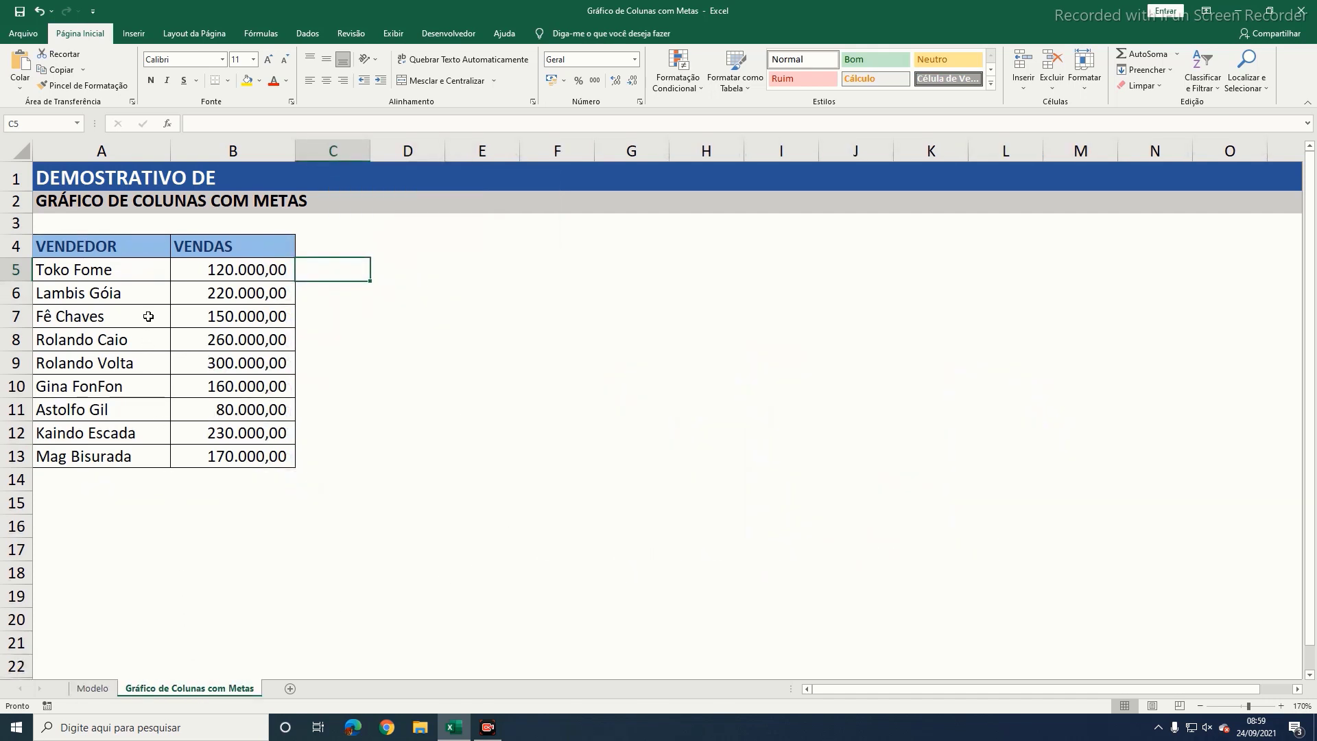
left_click_drag(144, 276, 142, 456)
left_click_drag(276, 270, 280, 456)
left_click_drag(314, 261, 323, 457)
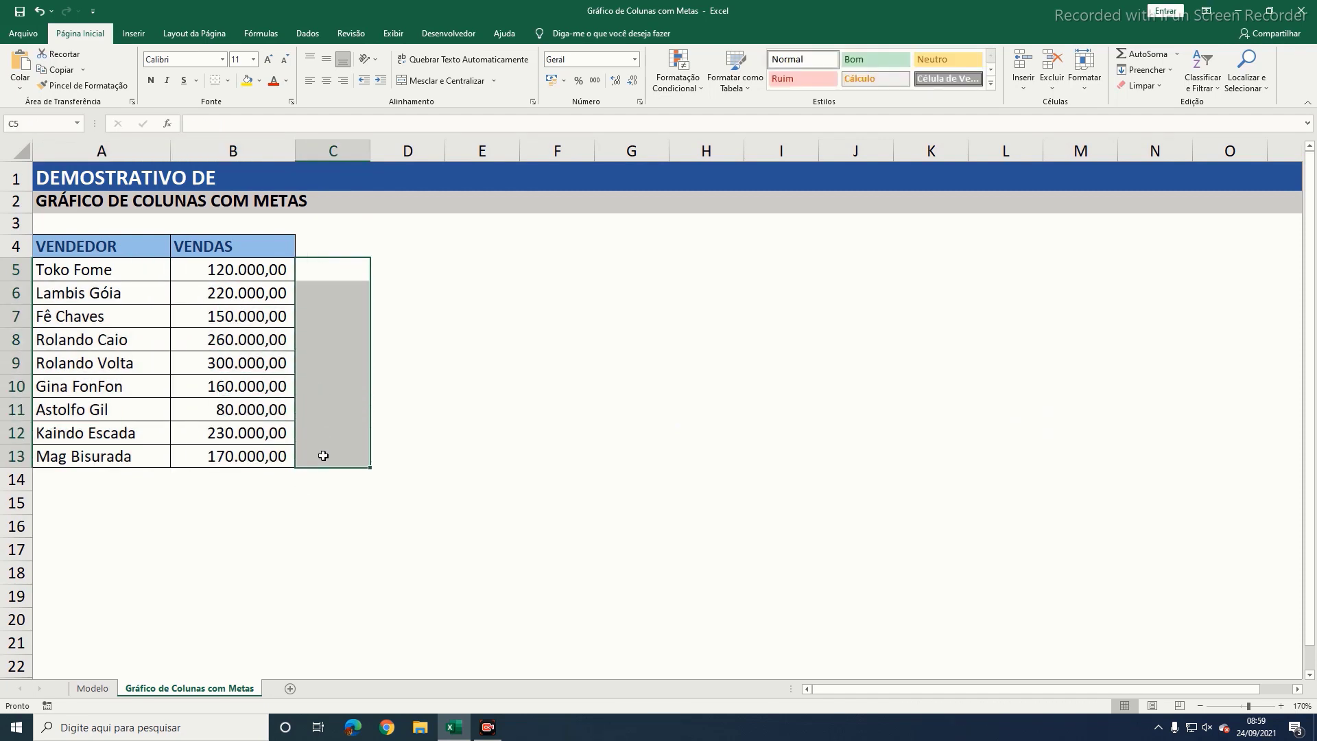
left_click(343, 318)
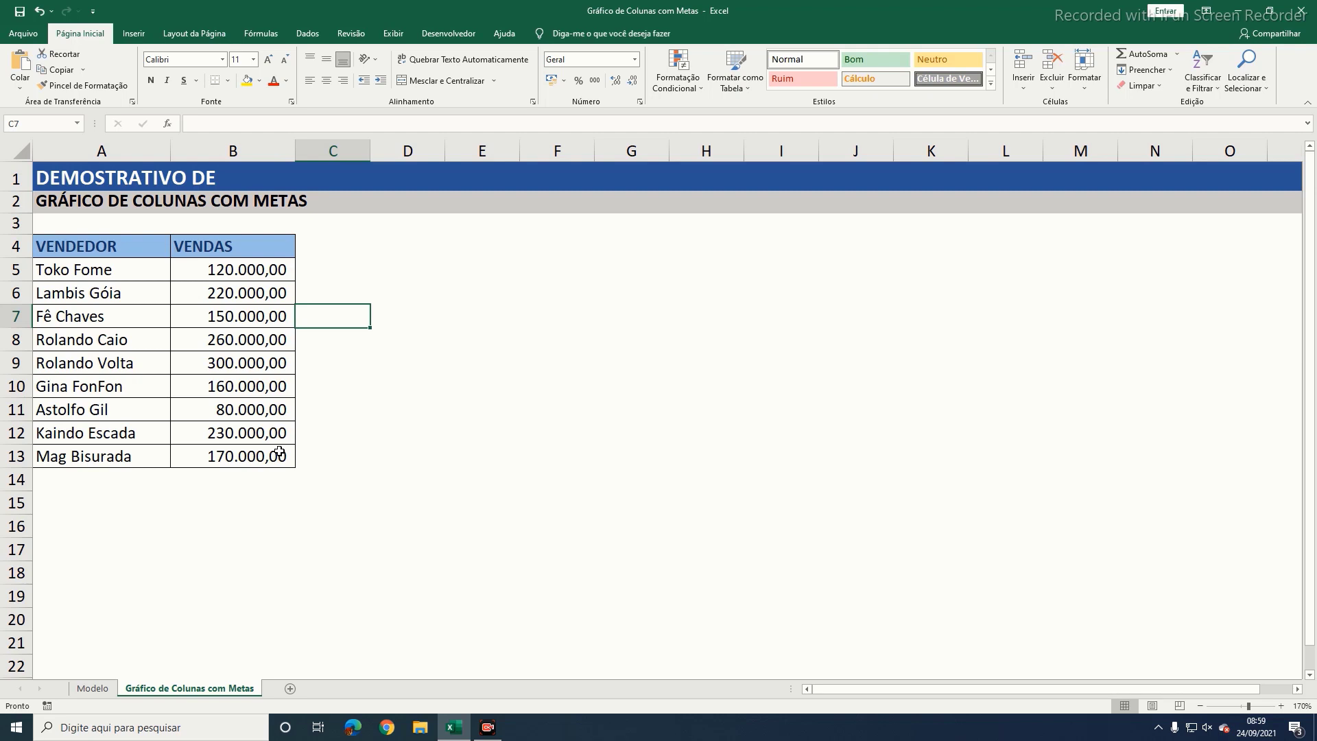
Step: Remove both decimal places from the sales values in B5:B13
left_click(252, 269)
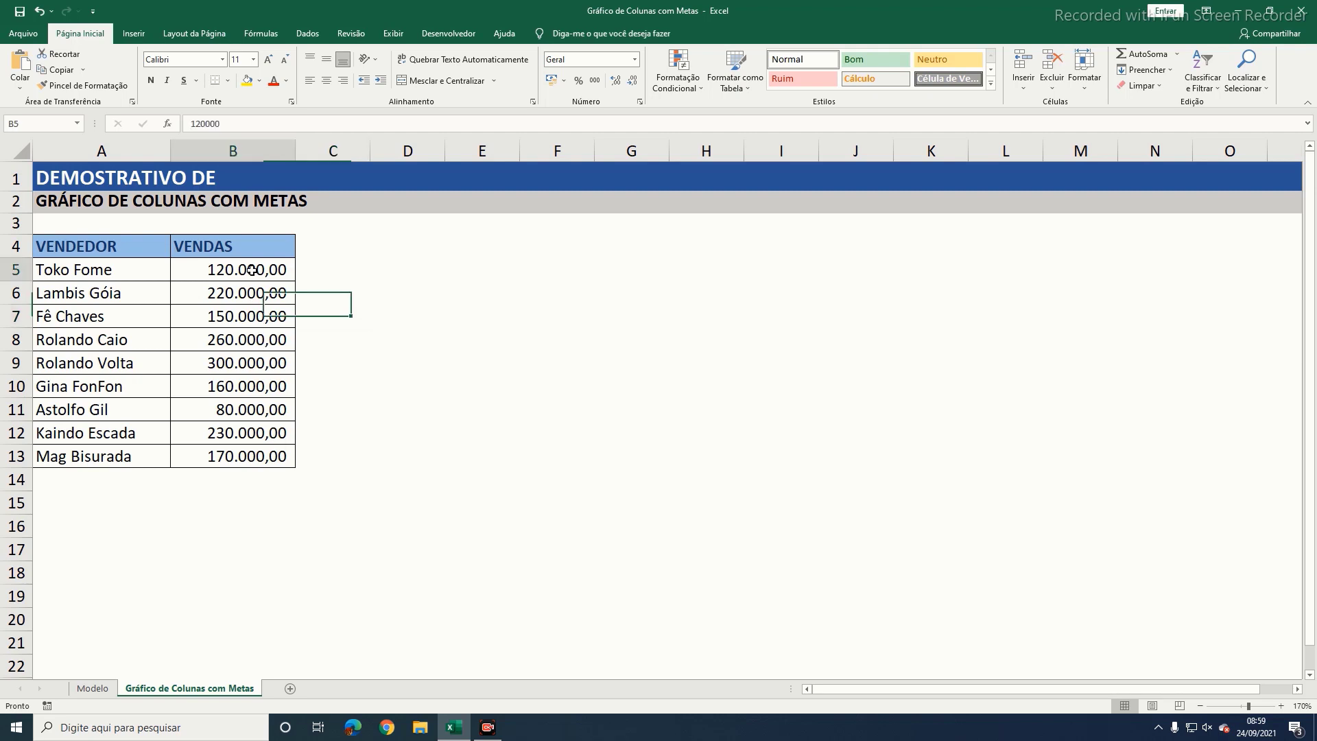
left_click_drag(238, 276, 249, 451)
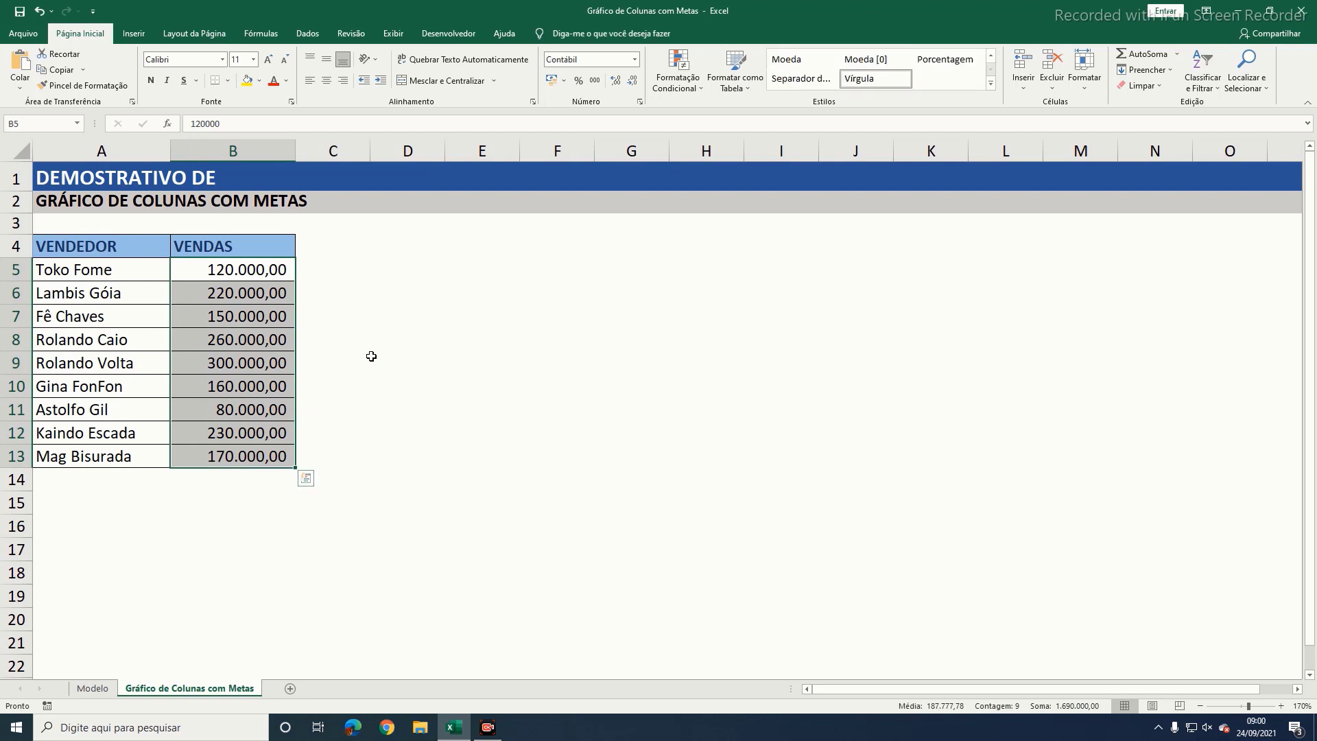
left_click(631, 83)
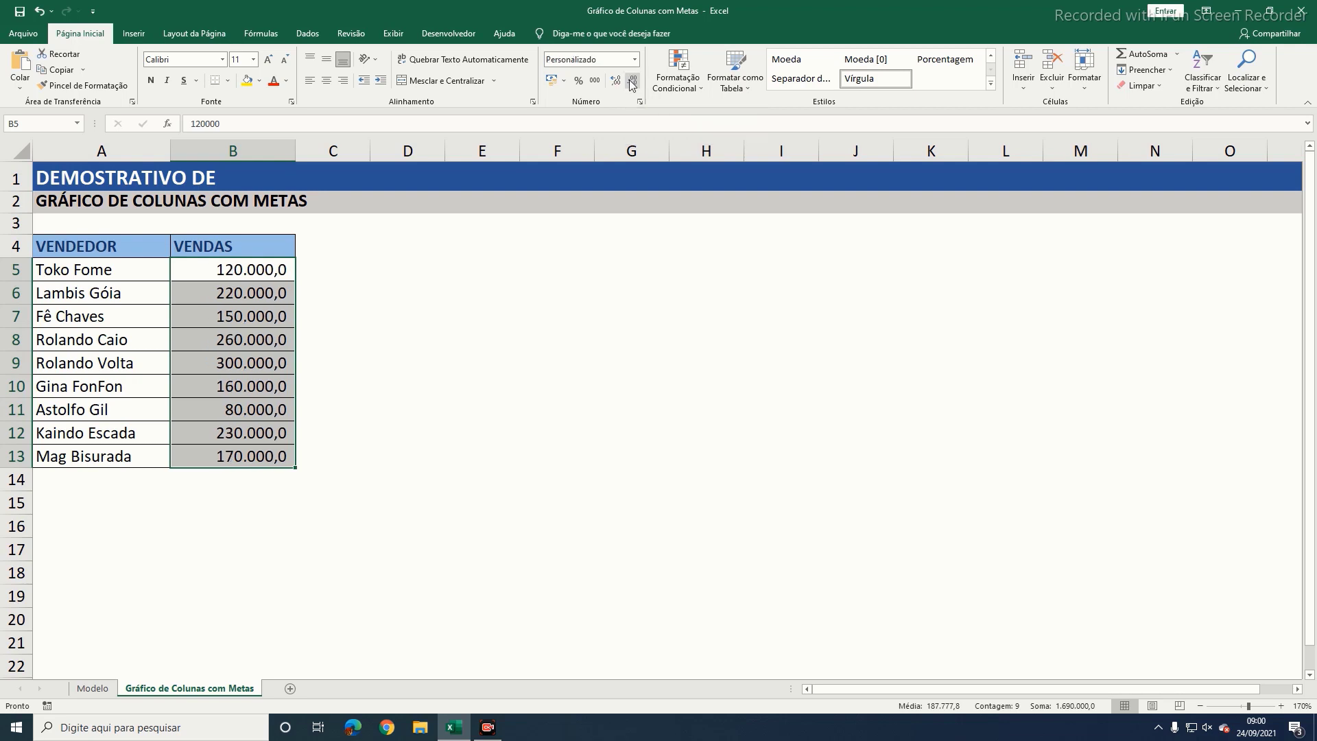
left_click(631, 83)
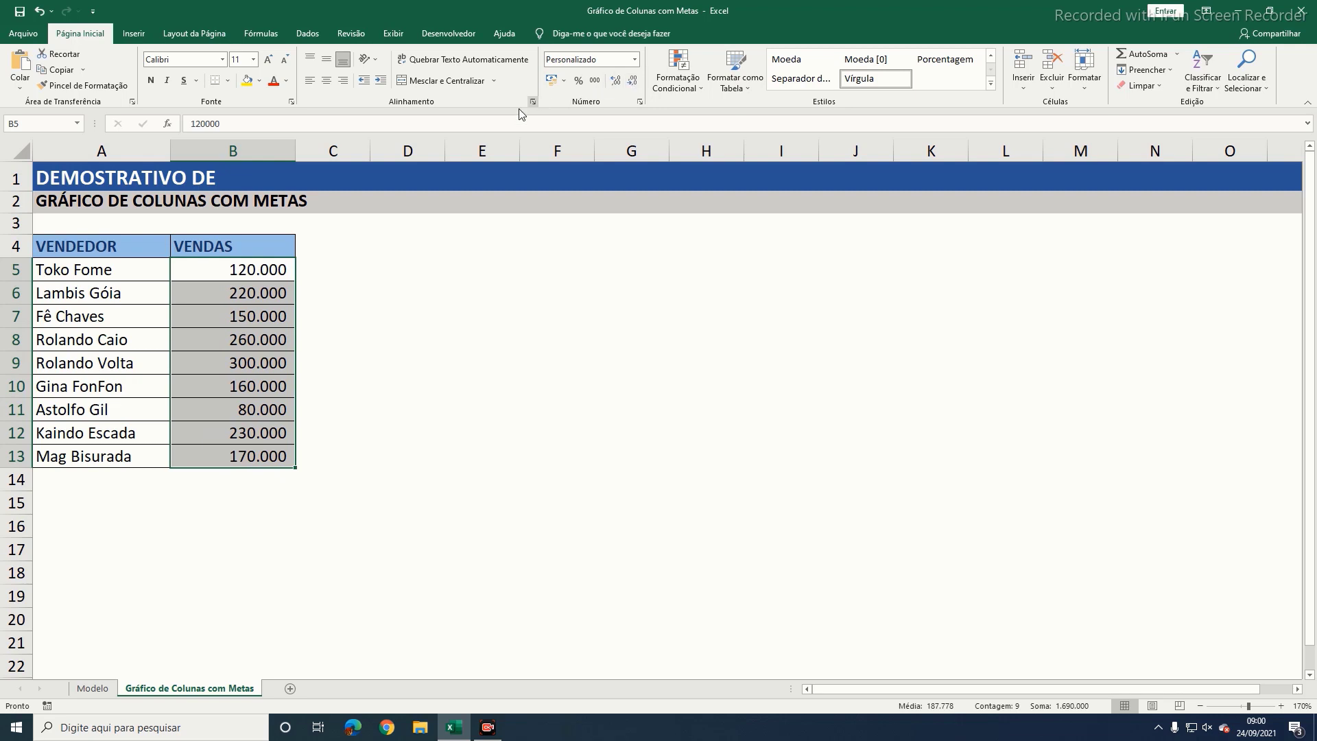
left_click(313, 251)
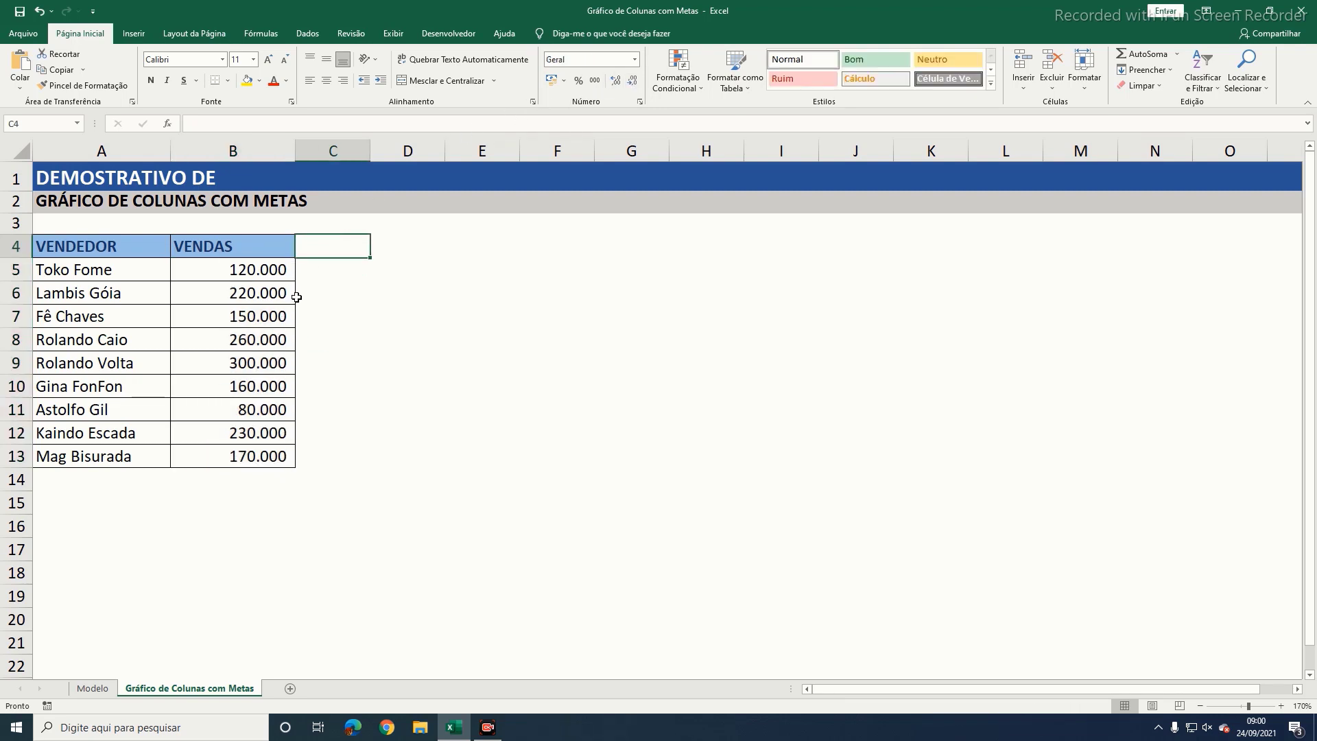
left_click(351, 313)
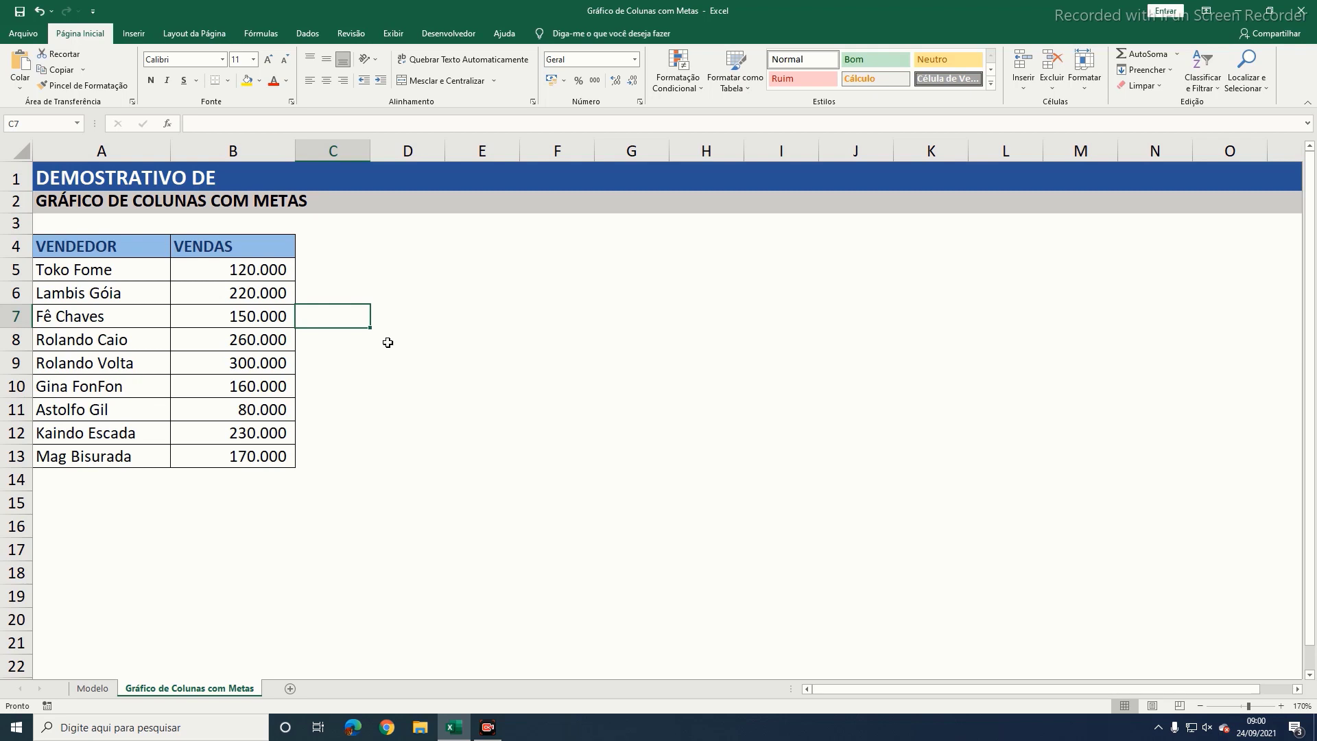
left_click(365, 343)
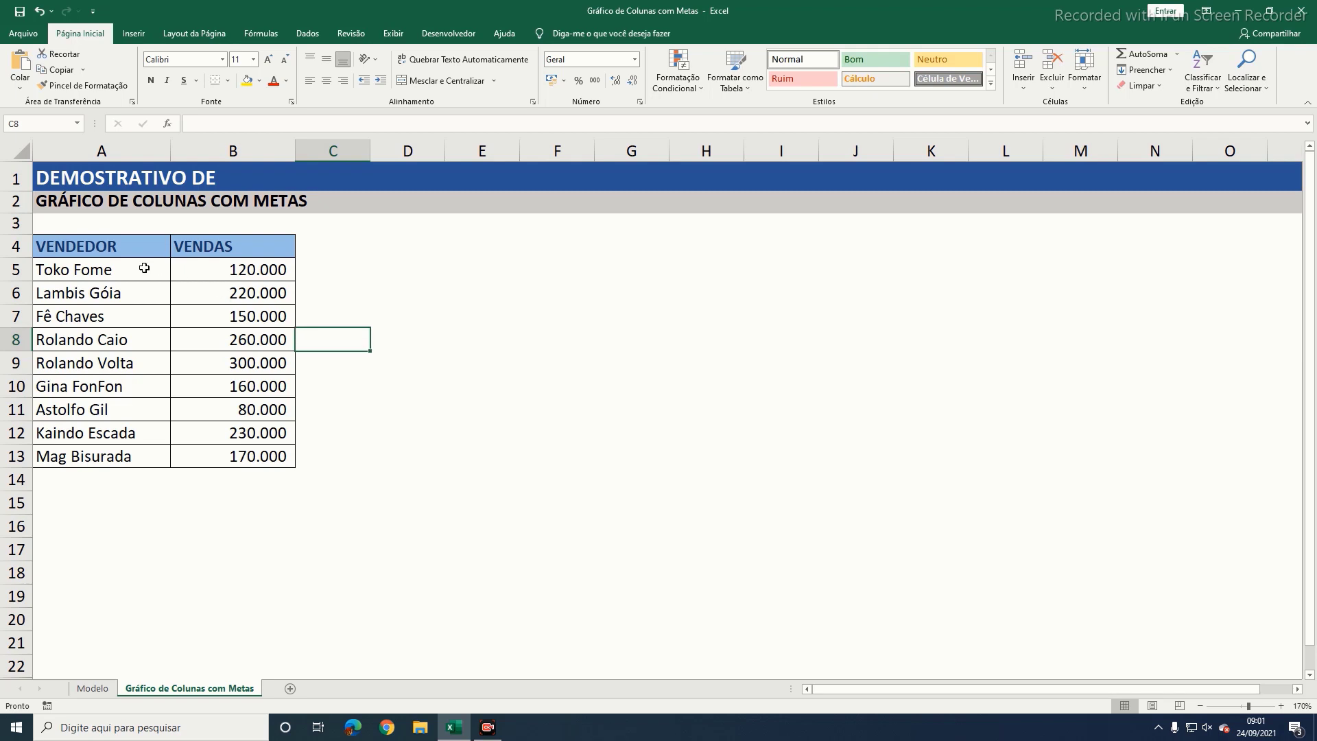
left_click_drag(143, 268, 142, 455)
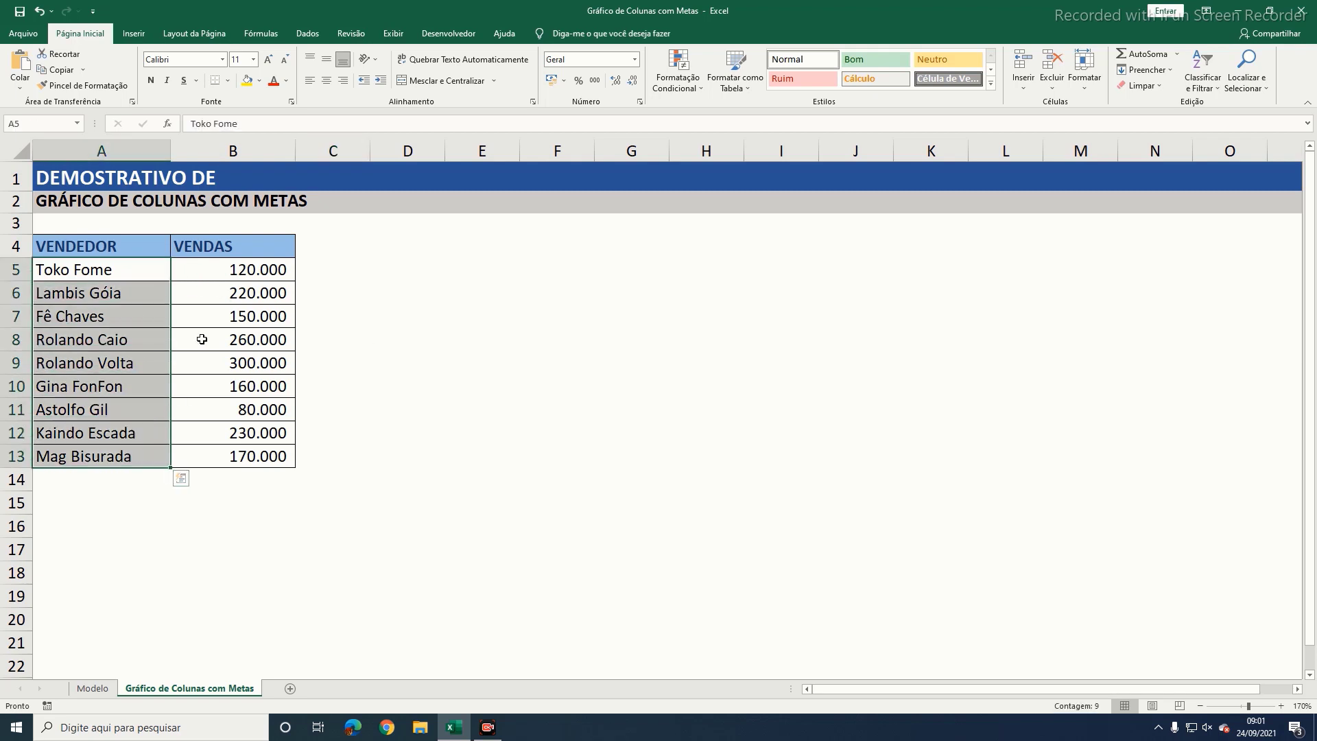
left_click_drag(235, 272, 235, 456)
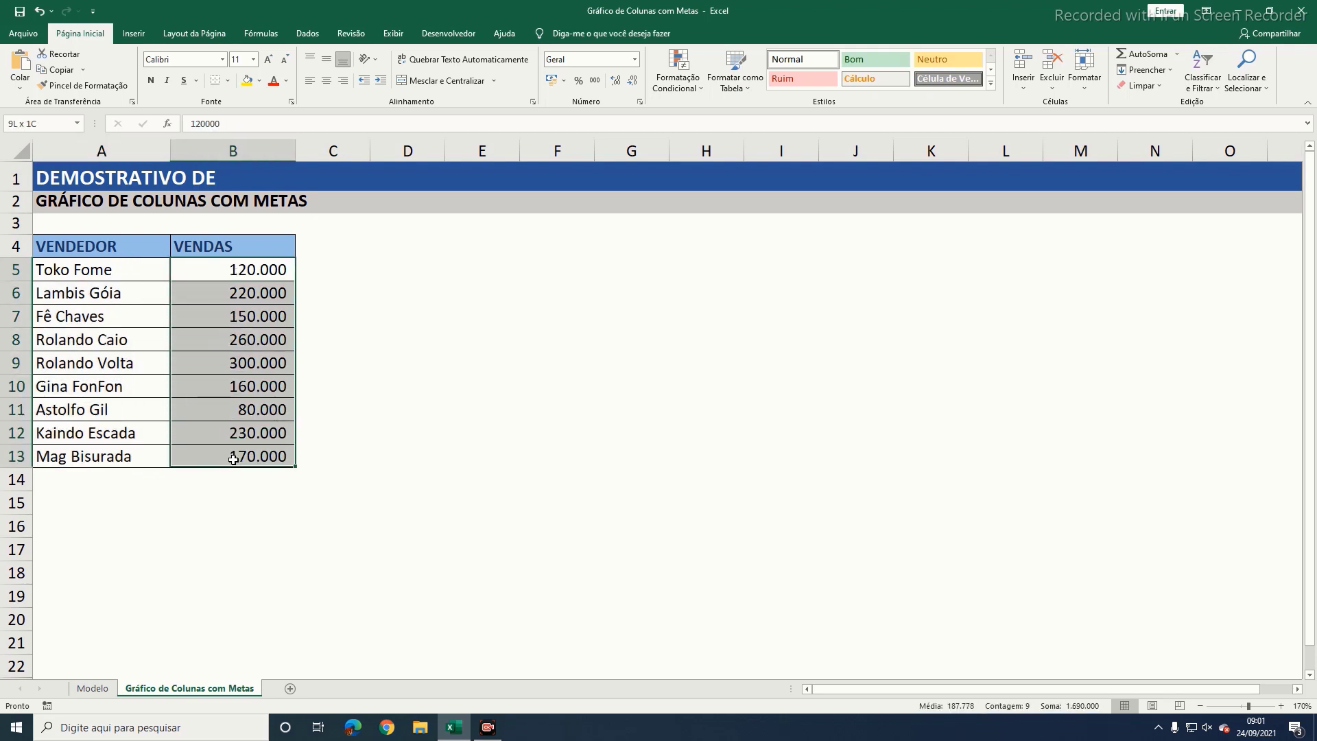
left_click(350, 350)
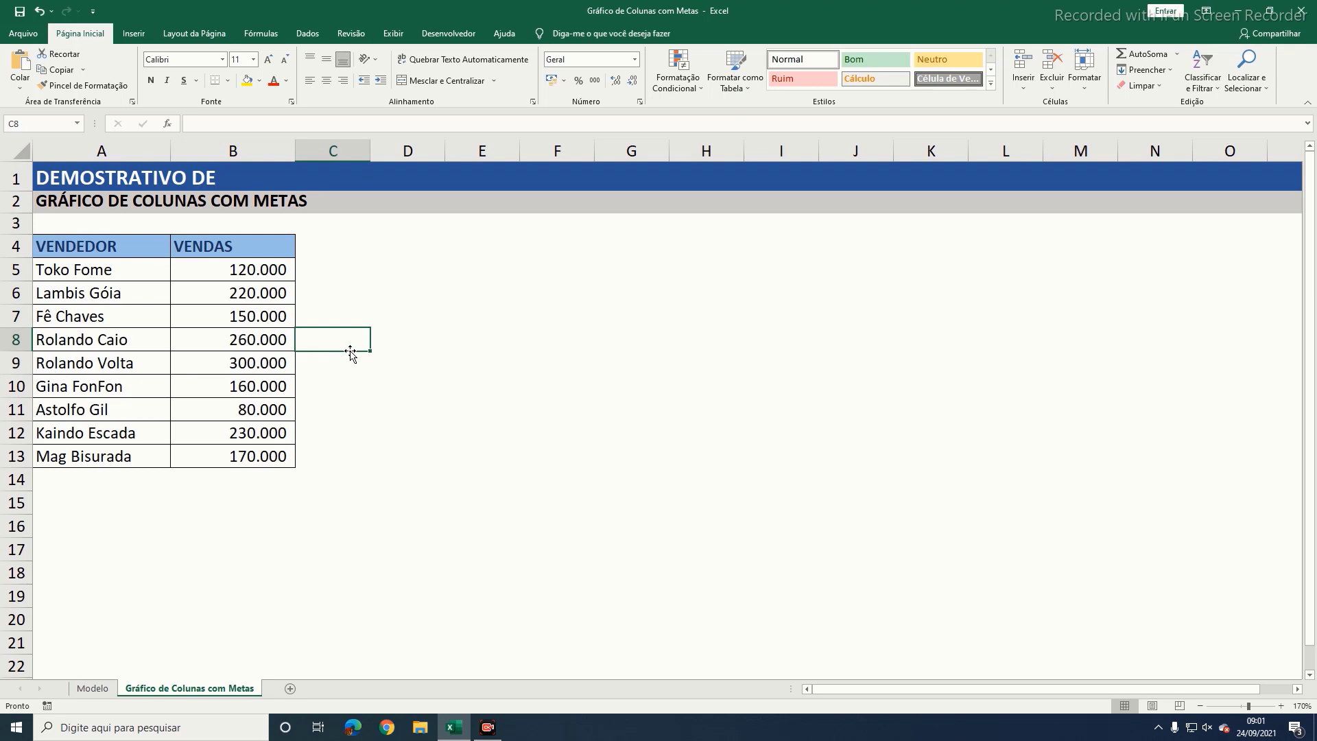
Step: Insert a 2D clustered column chart from the seller names and sales values in A5:B13
left_click(93, 271)
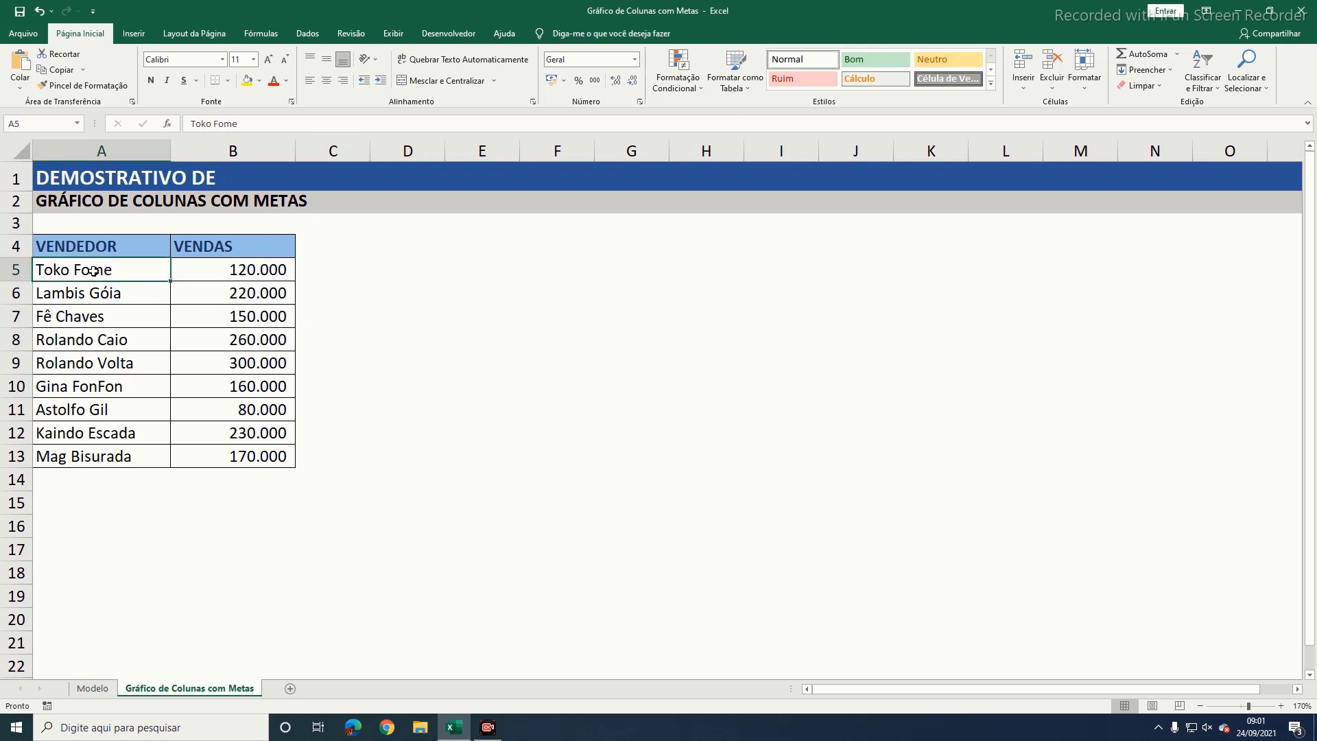
left_click_drag(93, 271, 218, 456)
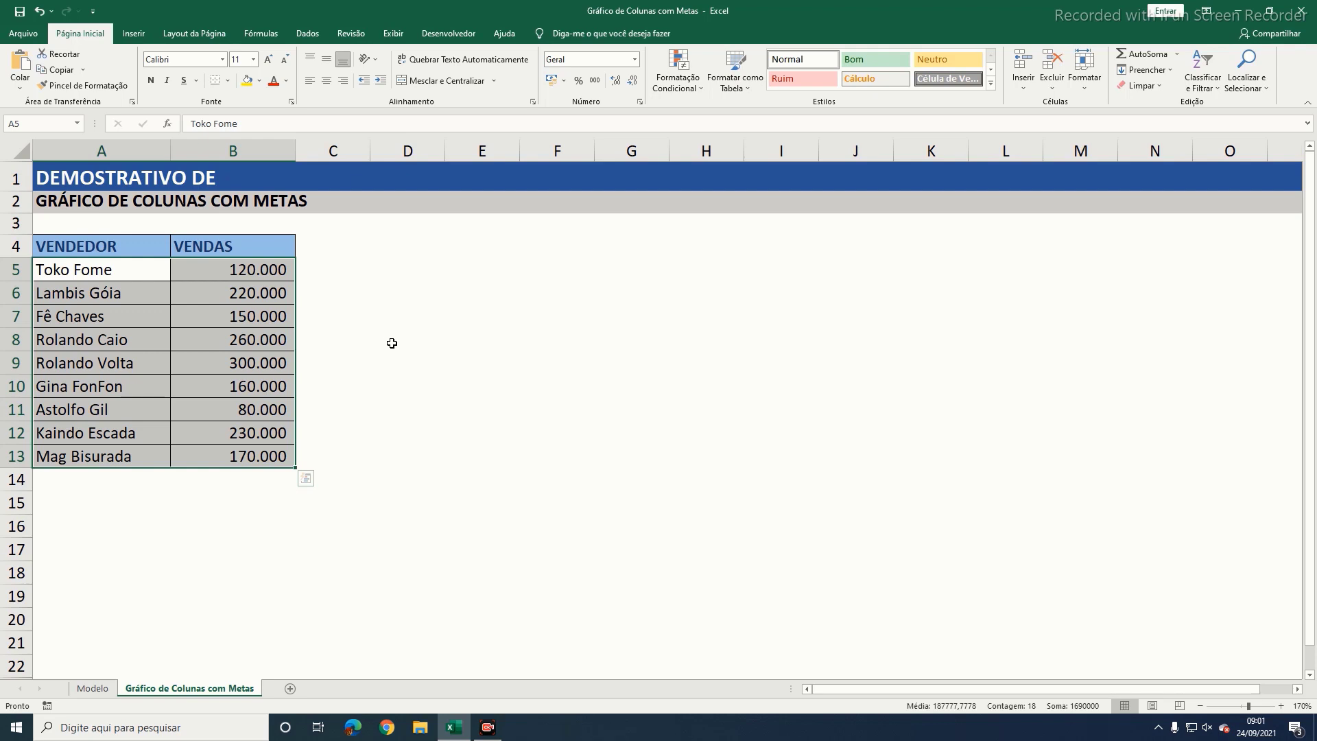
left_click(135, 34)
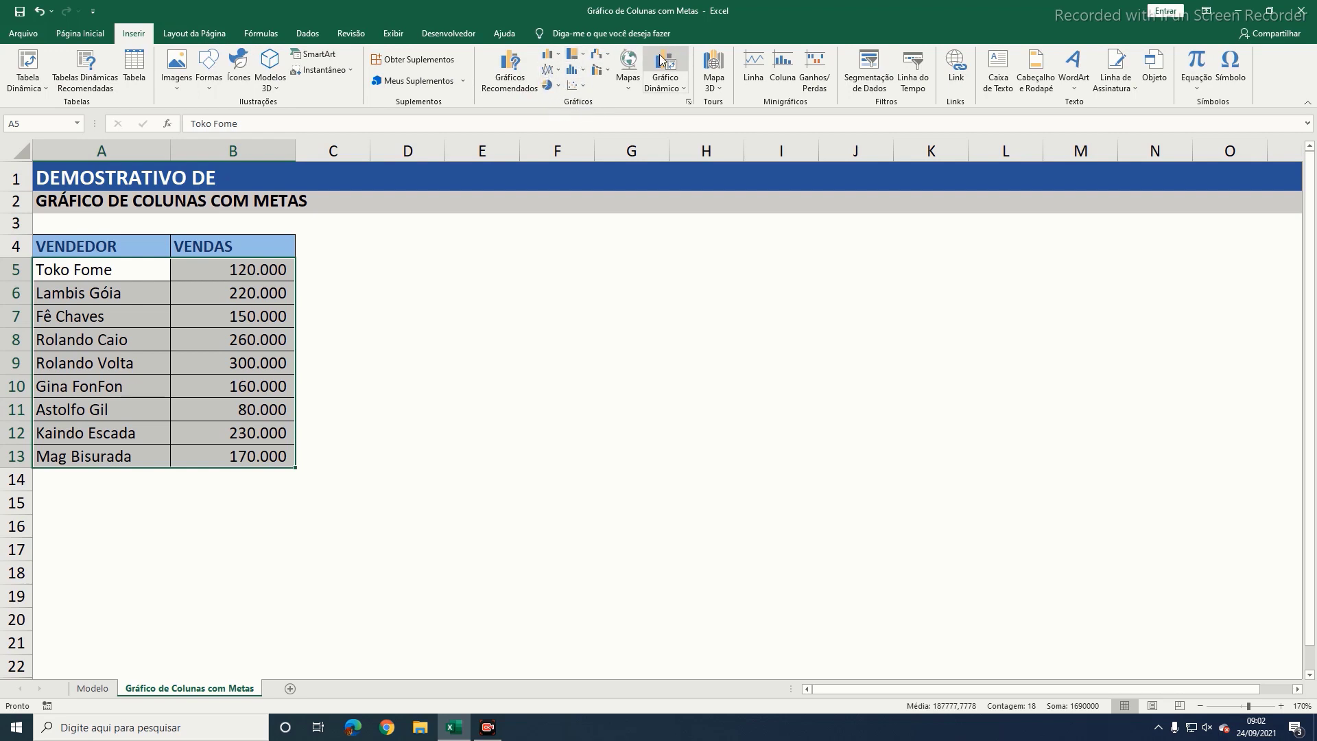
left_click(550, 55)
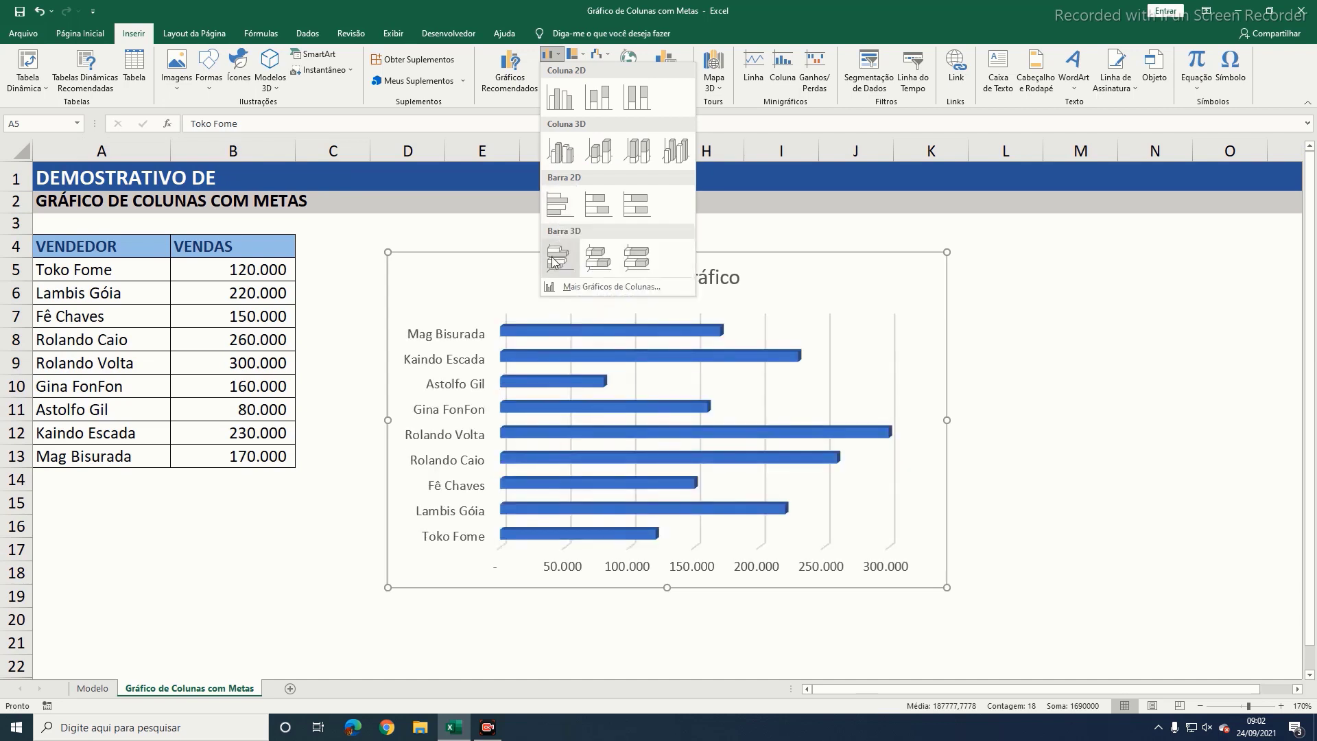
left_click(561, 92)
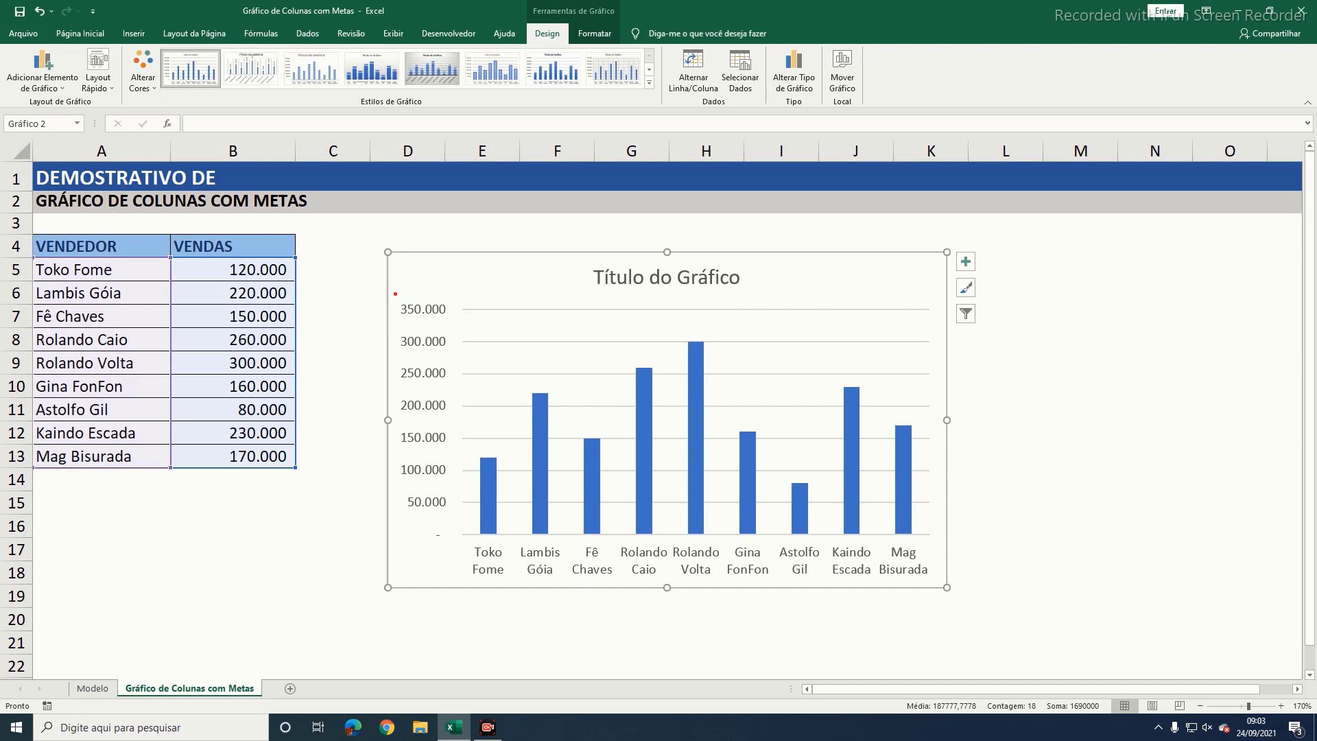
Step: Examine the new chart's value axis, seller axis and individual sales columns
left_click_drag(395, 293, 454, 516)
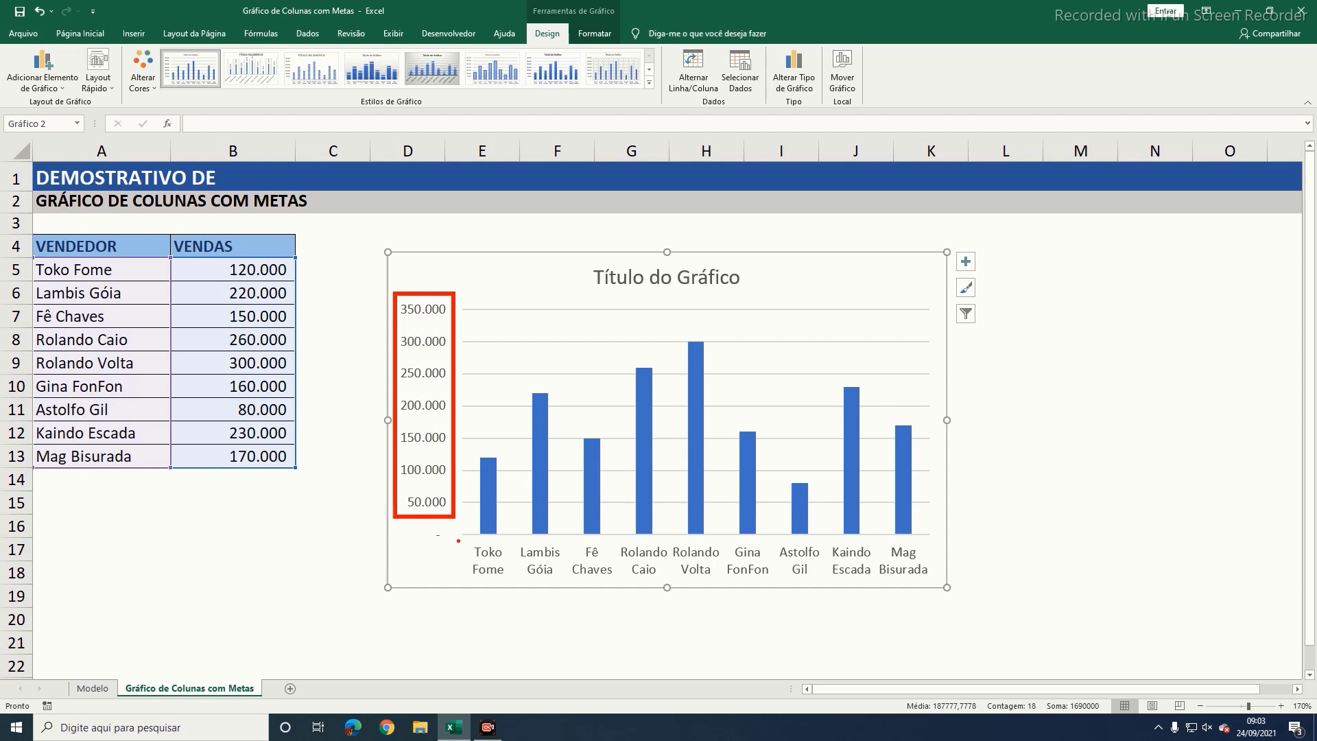
mouse_move(458, 541)
left_mouse_down()
mouse_move(504, 576)
mouse_move(937, 584)
left_mouse_up()
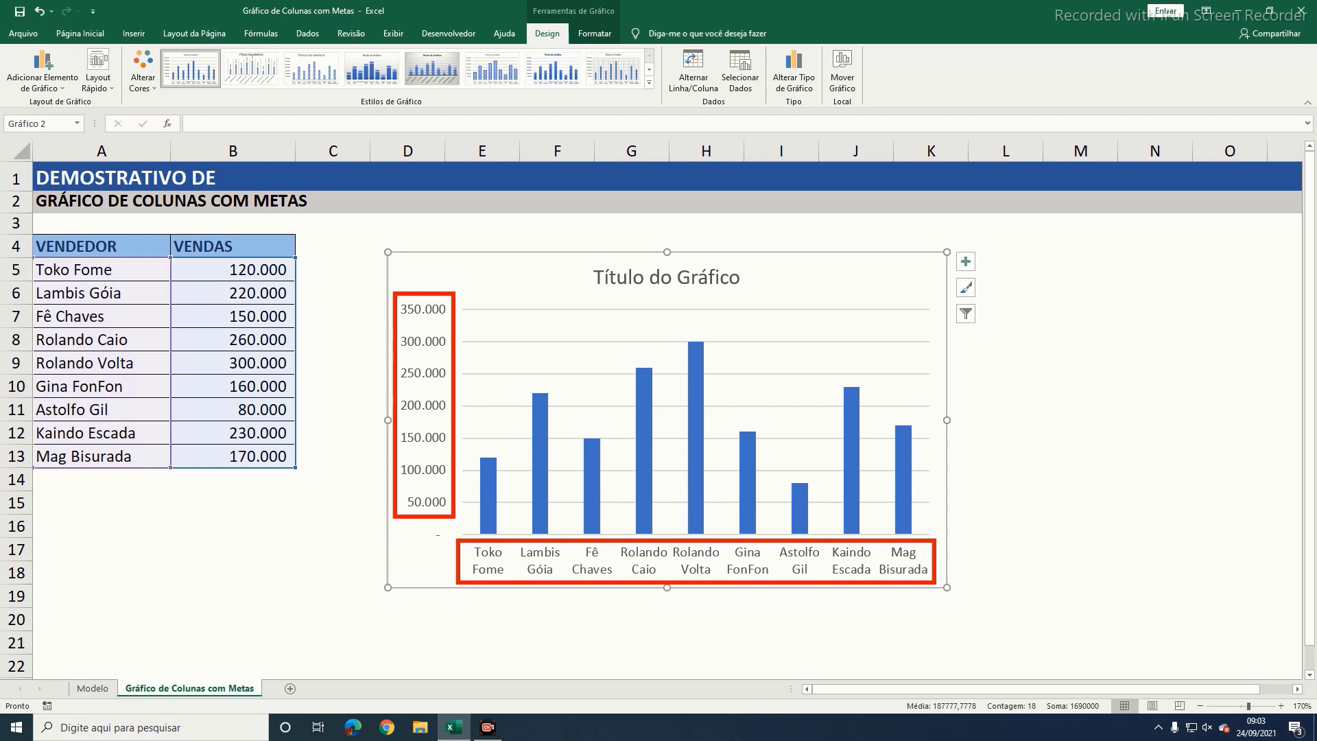
mouse_move(988, 241)
left_mouse_down()
mouse_move(985, 335)
mouse_move(949, 347)
left_mouse_up()
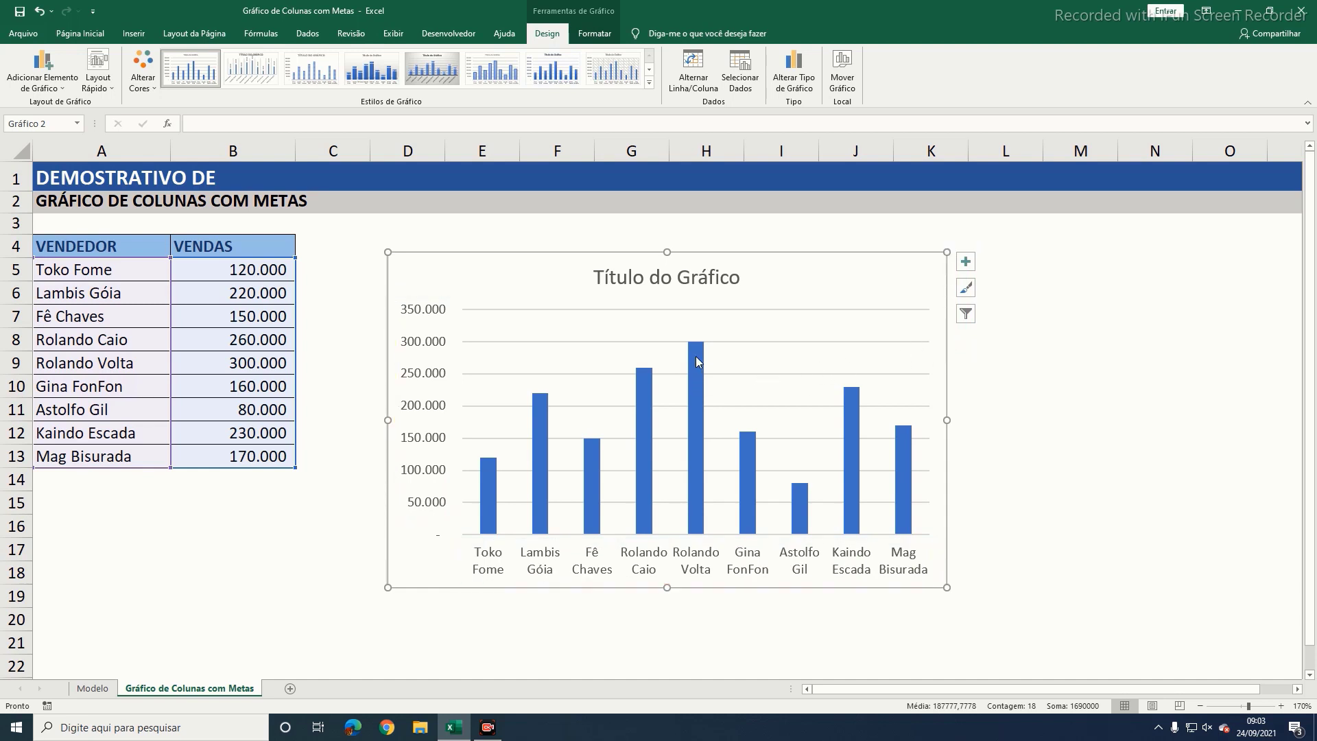
mouse_move(697, 464)
mouse_move(699, 348)
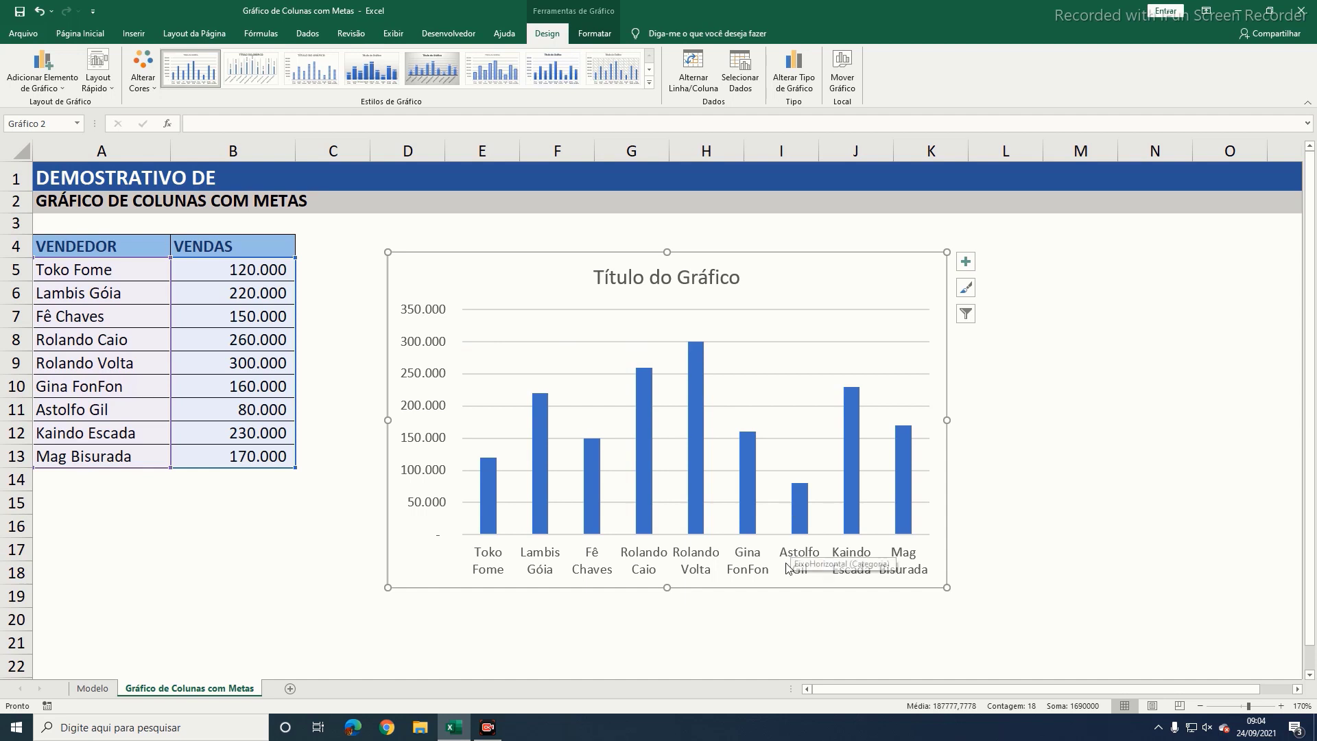
mouse_move(802, 507)
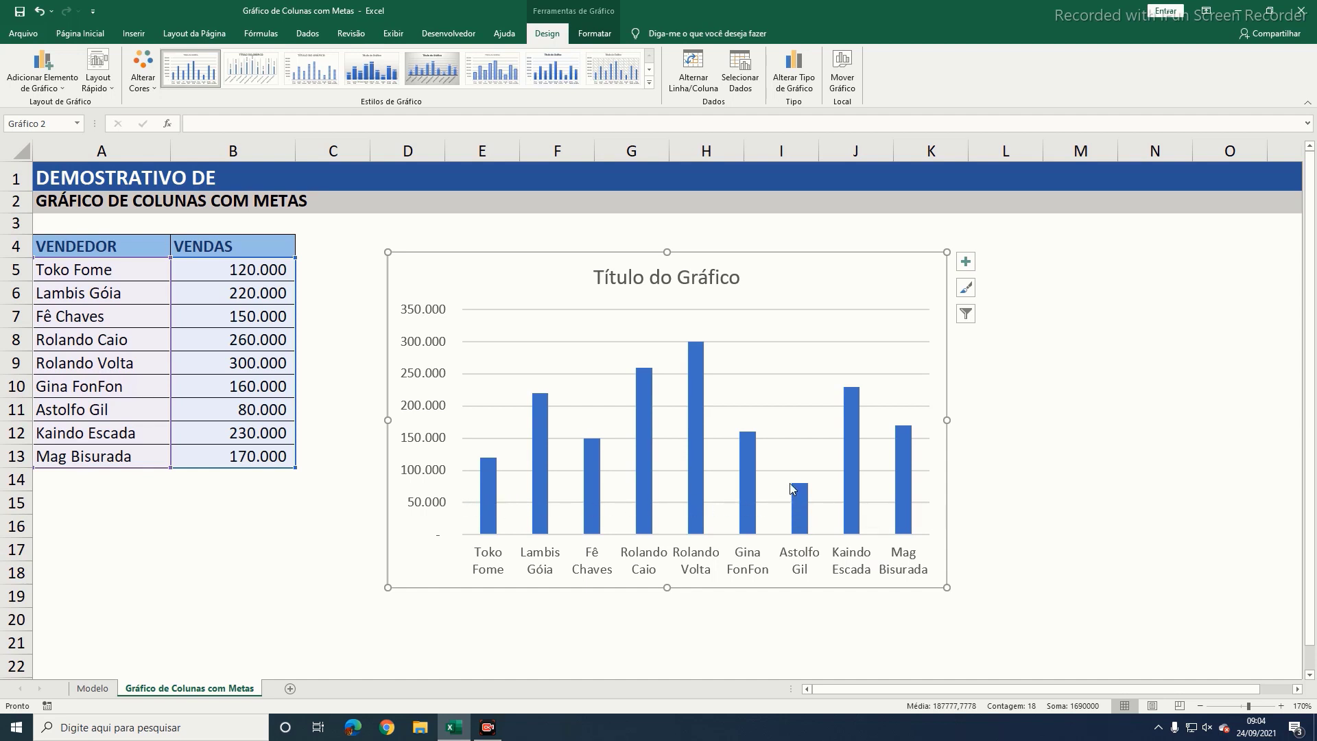
mouse_move(688, 458)
Step: Delete the chart title and undo the deletion
left_click(686, 281)
key("Delete")
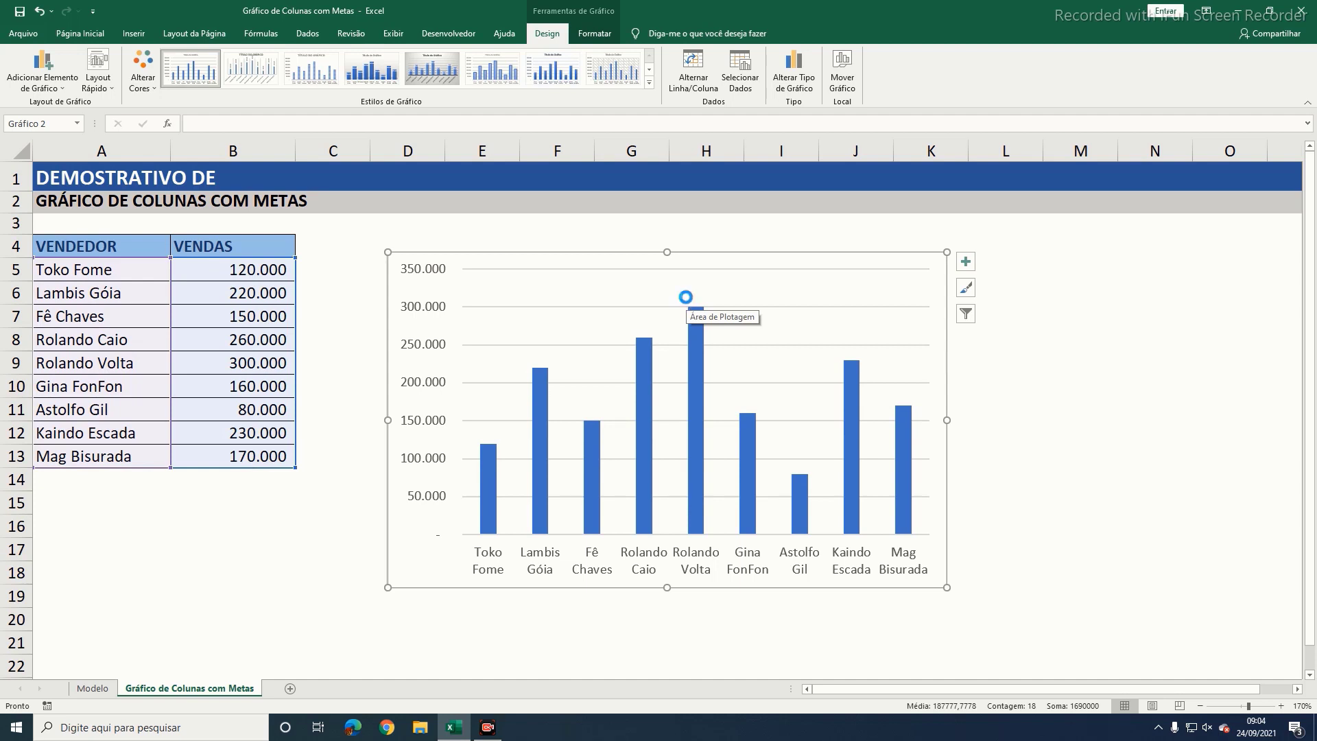
key("ctrl+z")
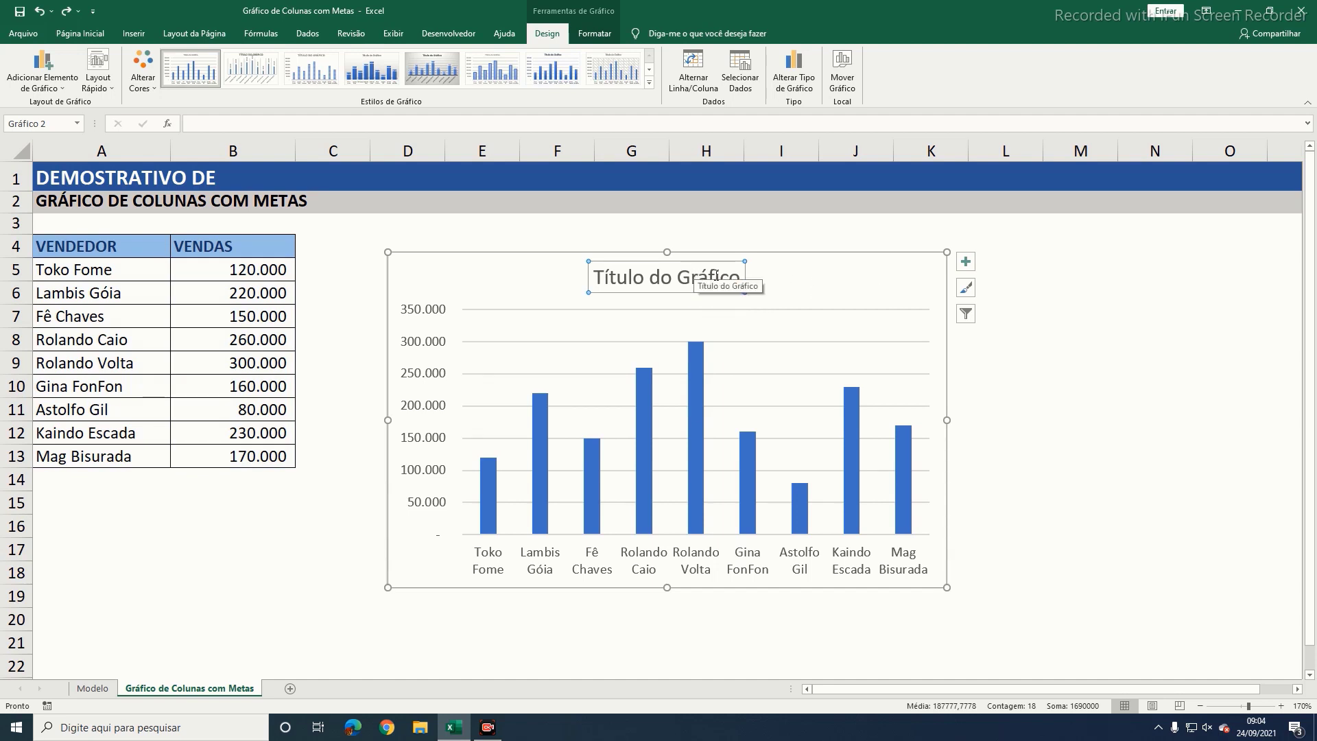
Step: Turn the Título do Gráfico chart element off and back on
left_click(966, 264)
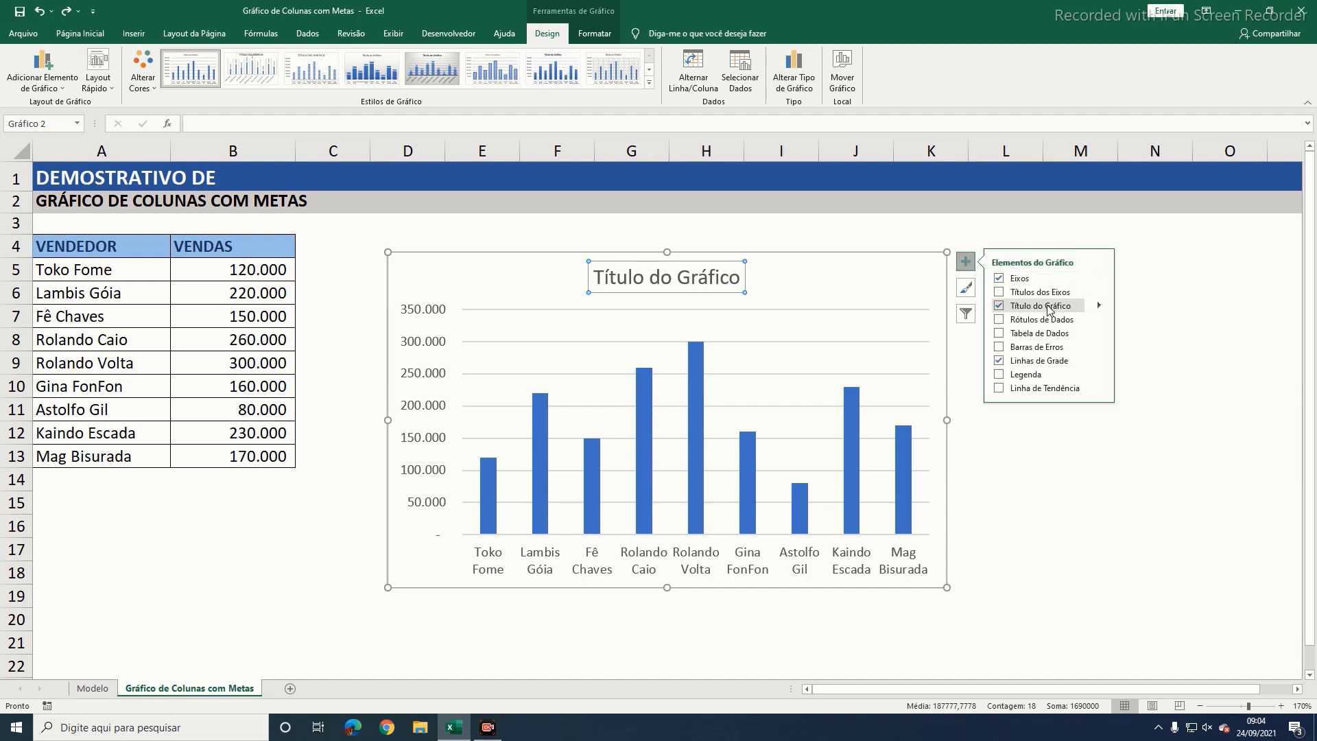
left_click(1004, 305)
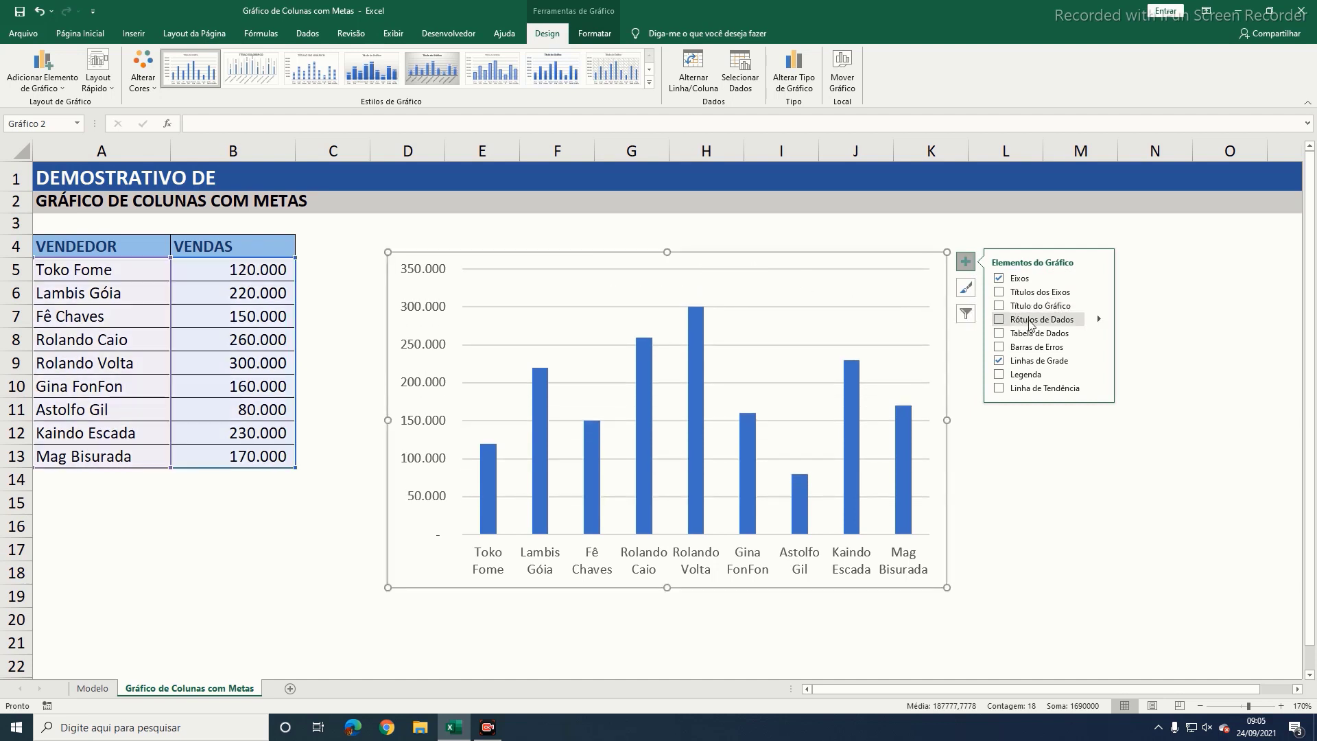
left_click(999, 306)
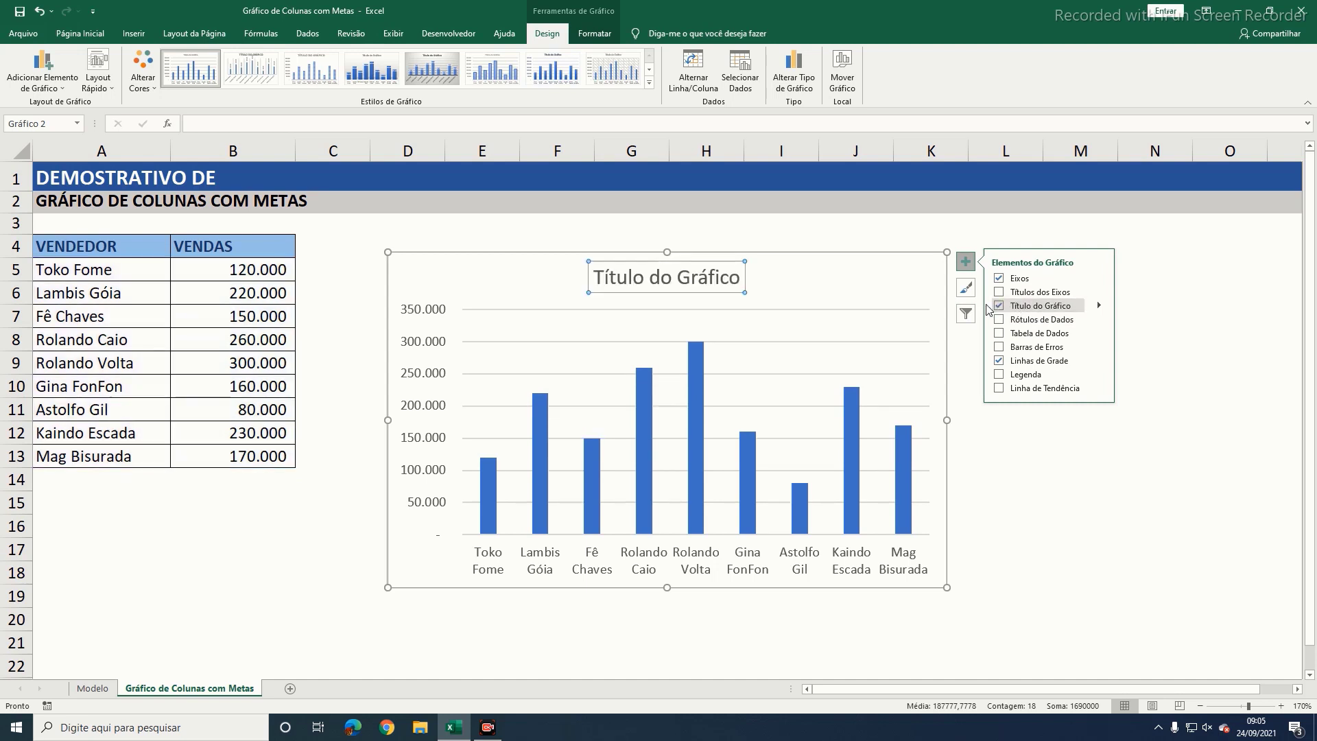
Step: Replace the chart's placeholder title with "Demonstrativo de Metas"
left_click(893, 278)
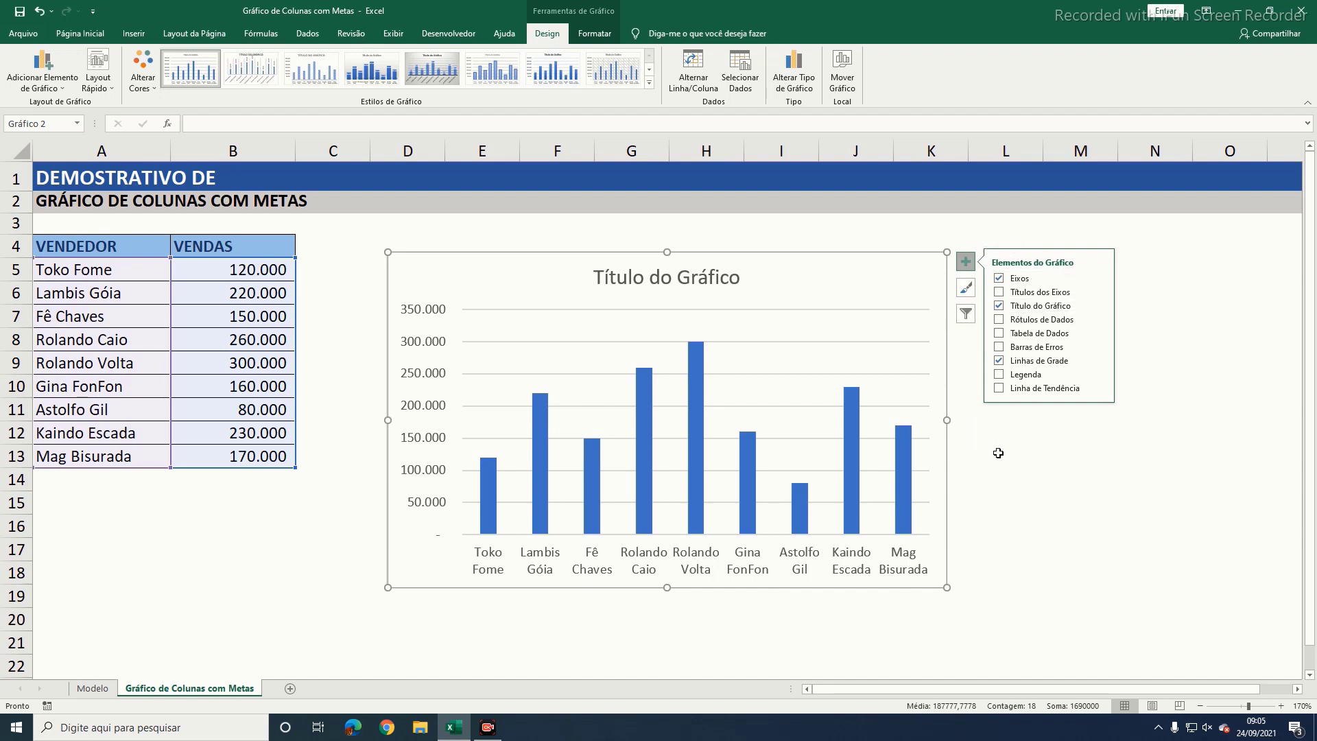
left_click(1000, 430)
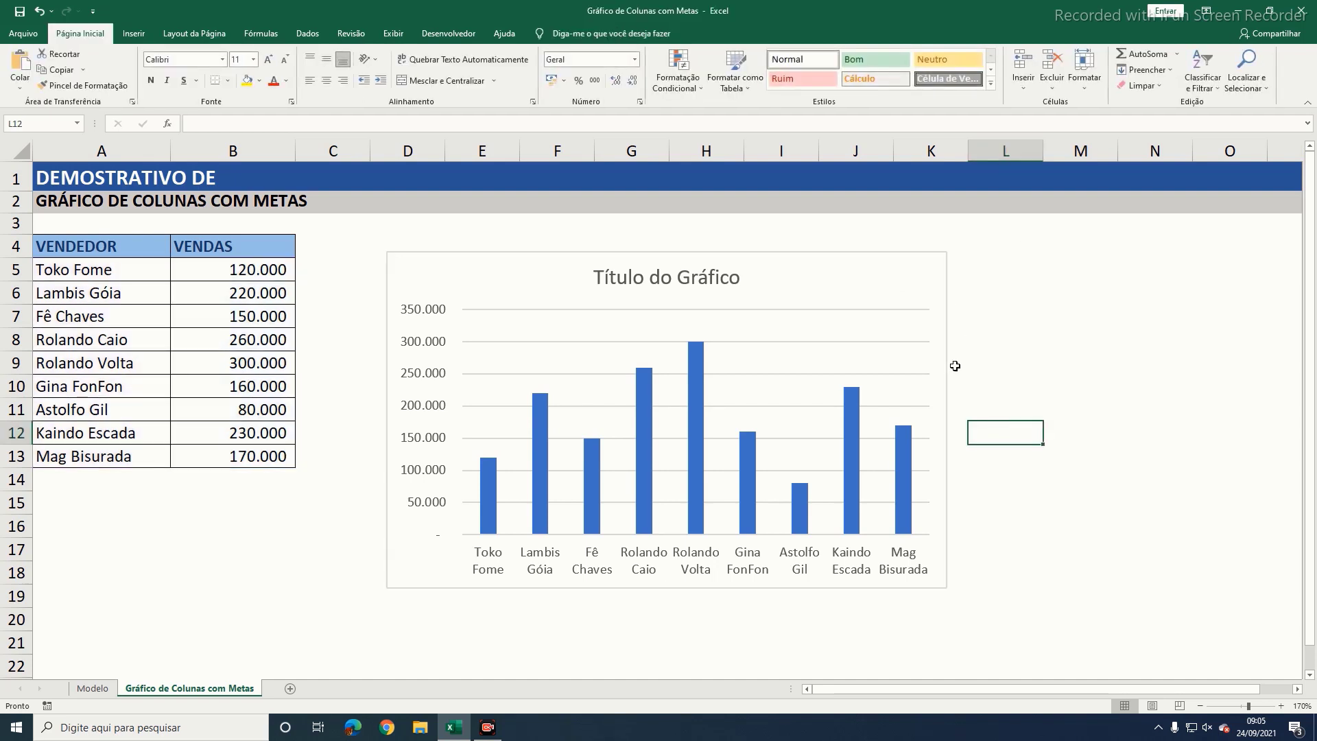
left_click(905, 271)
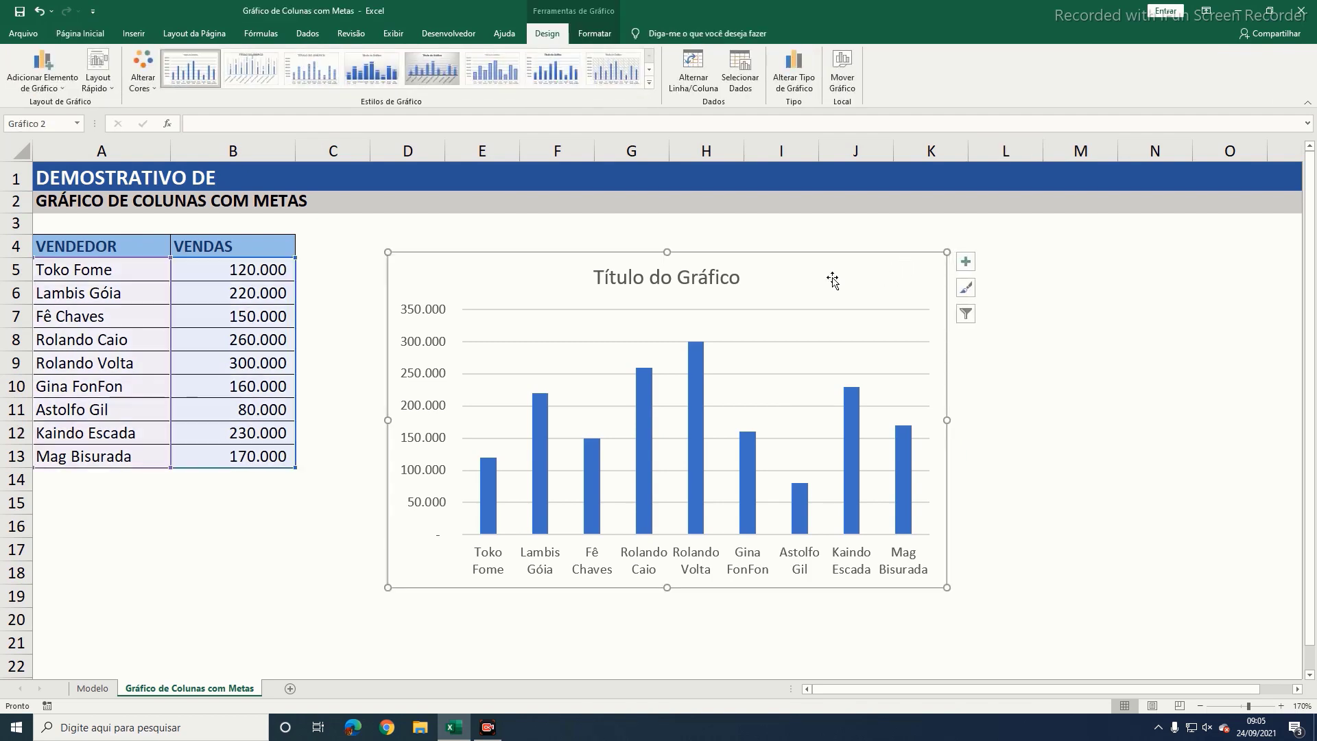
left_click(720, 281)
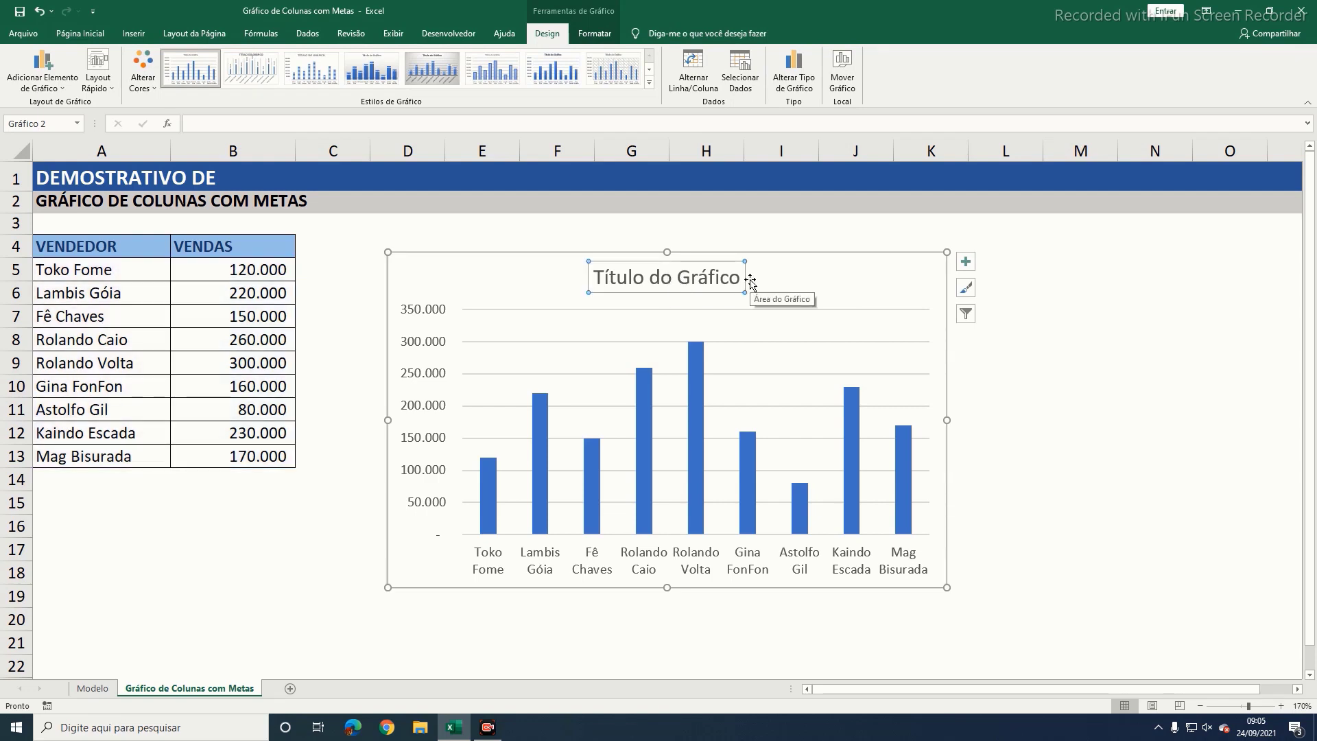
type("Demons")
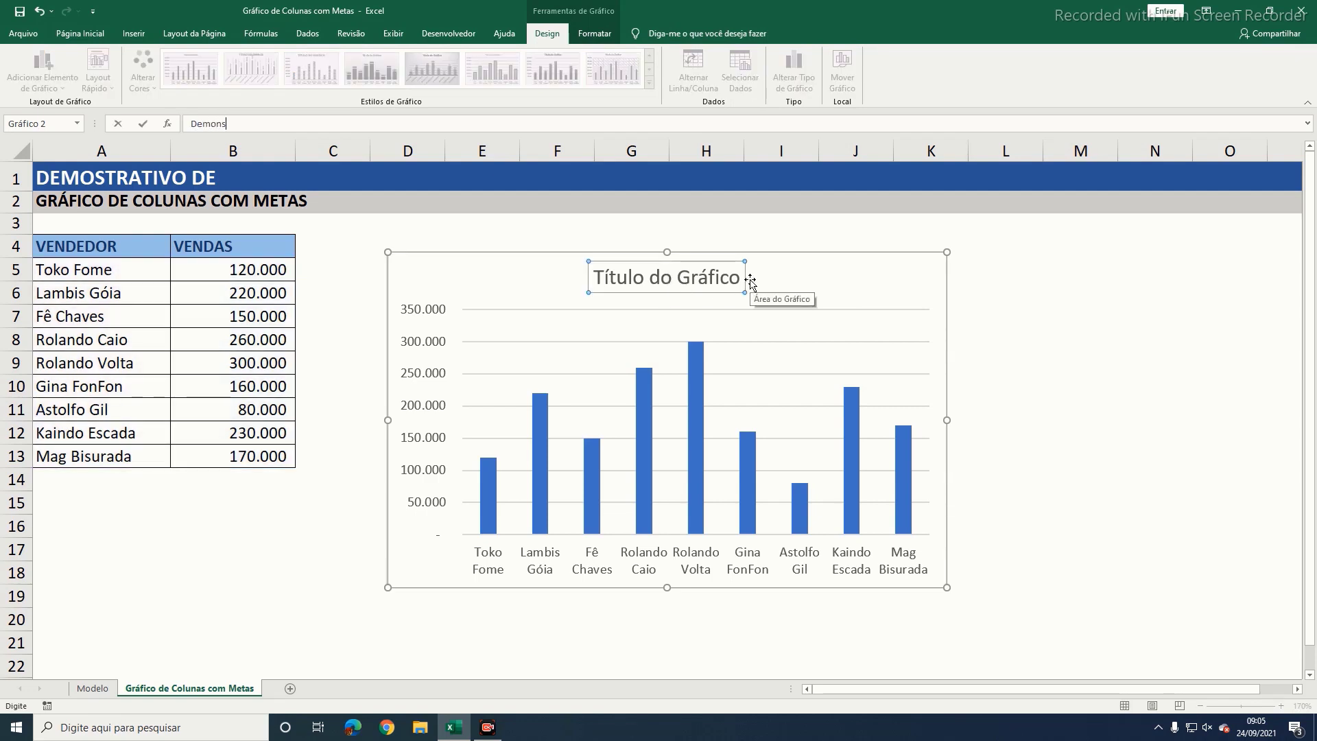
type("trativo de metas")
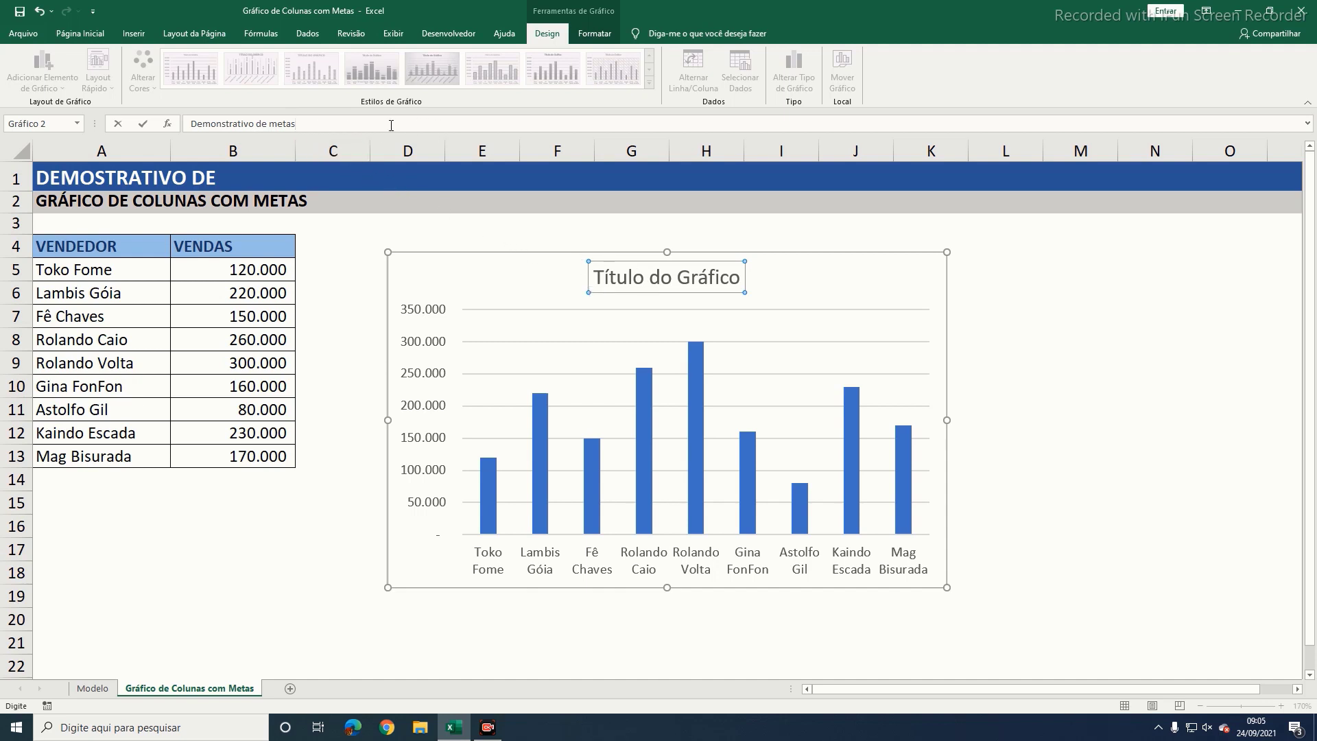
left_click_drag(189, 123, 305, 122)
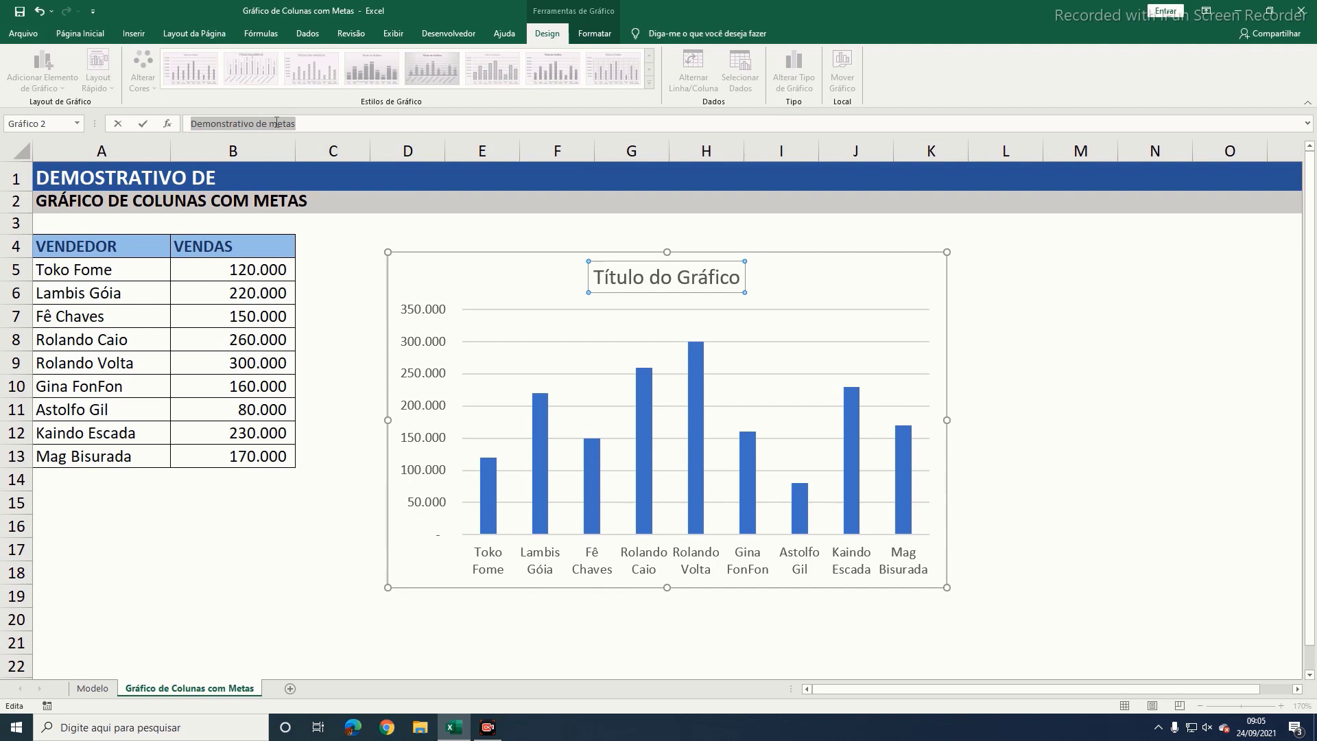
left_click(276, 122)
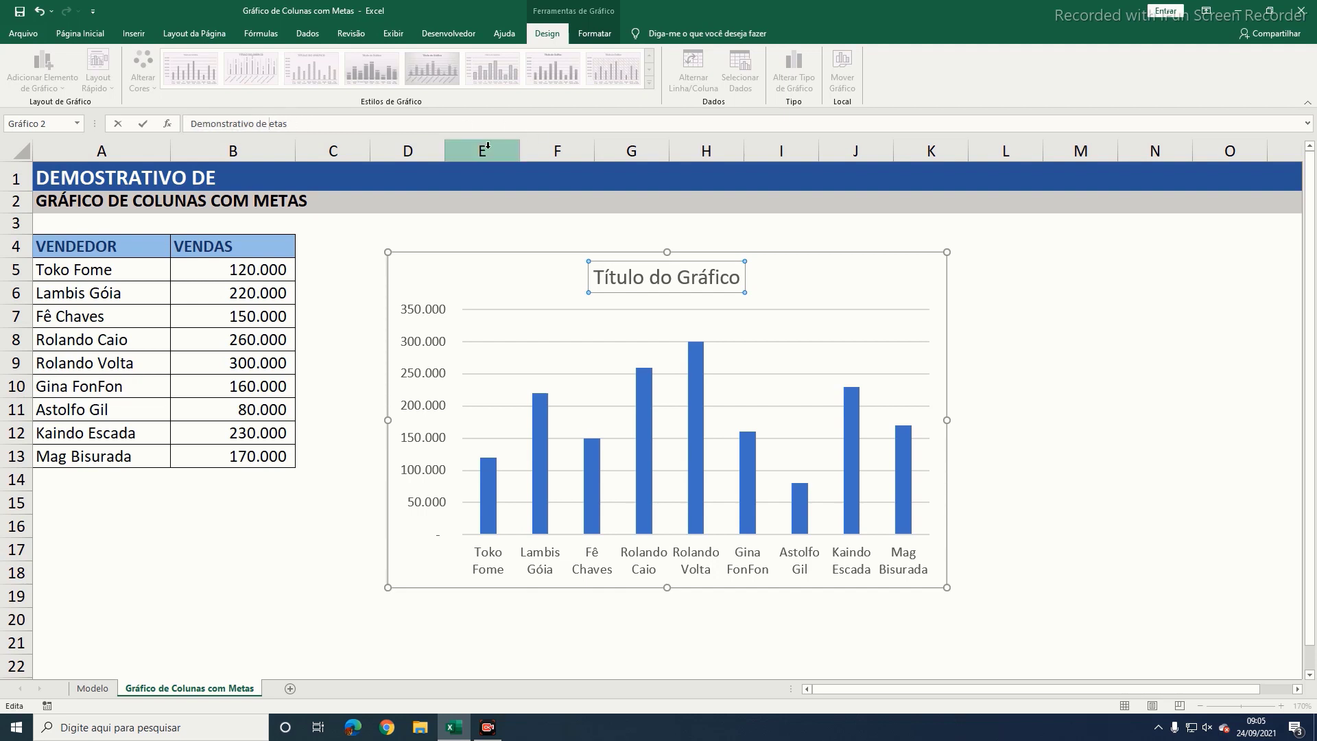
type("M")
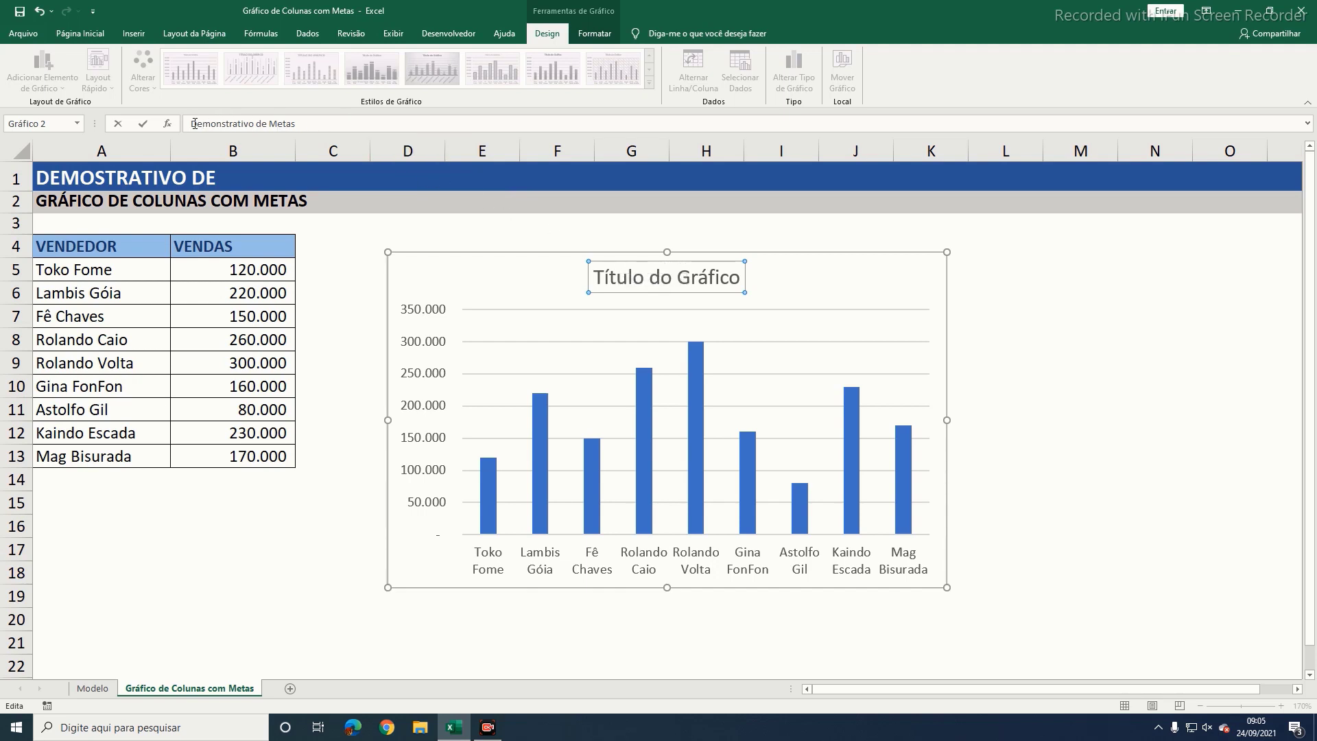
left_click_drag(192, 124, 304, 124)
left_click(331, 122)
key("Return")
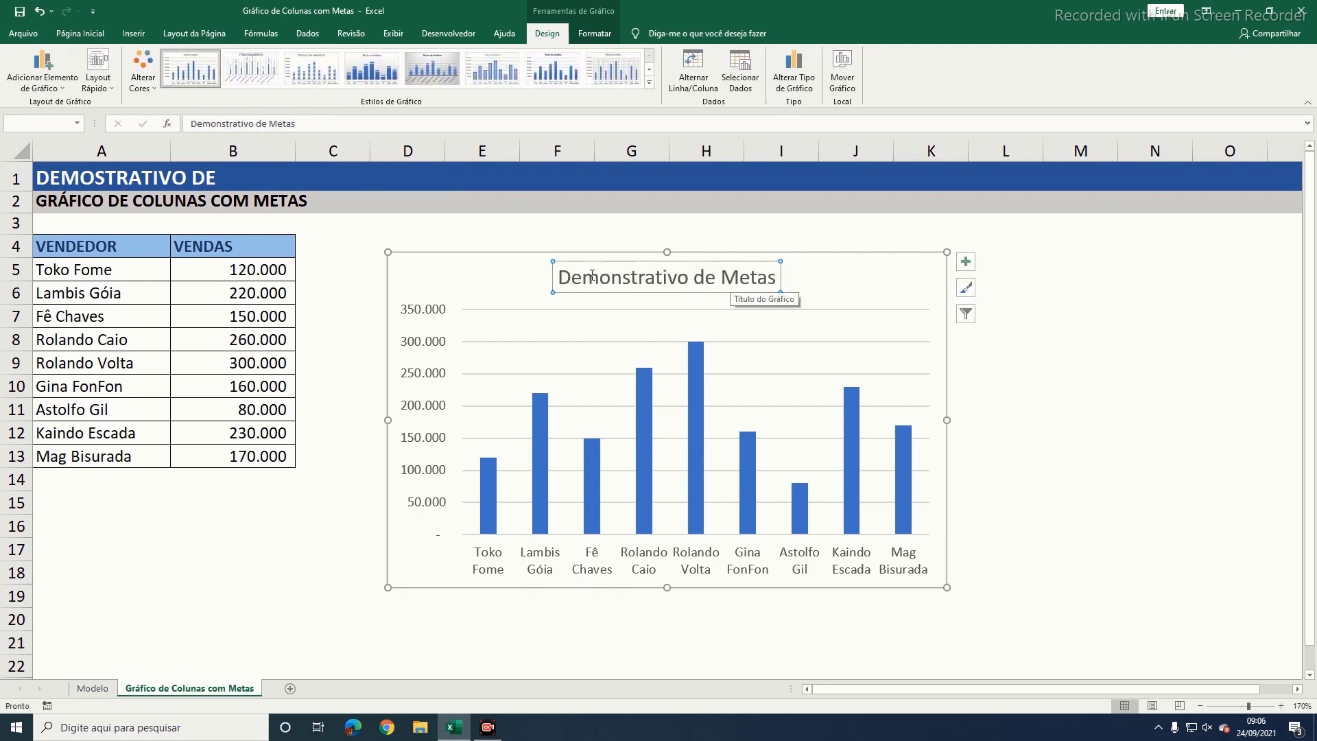
left_click(892, 271)
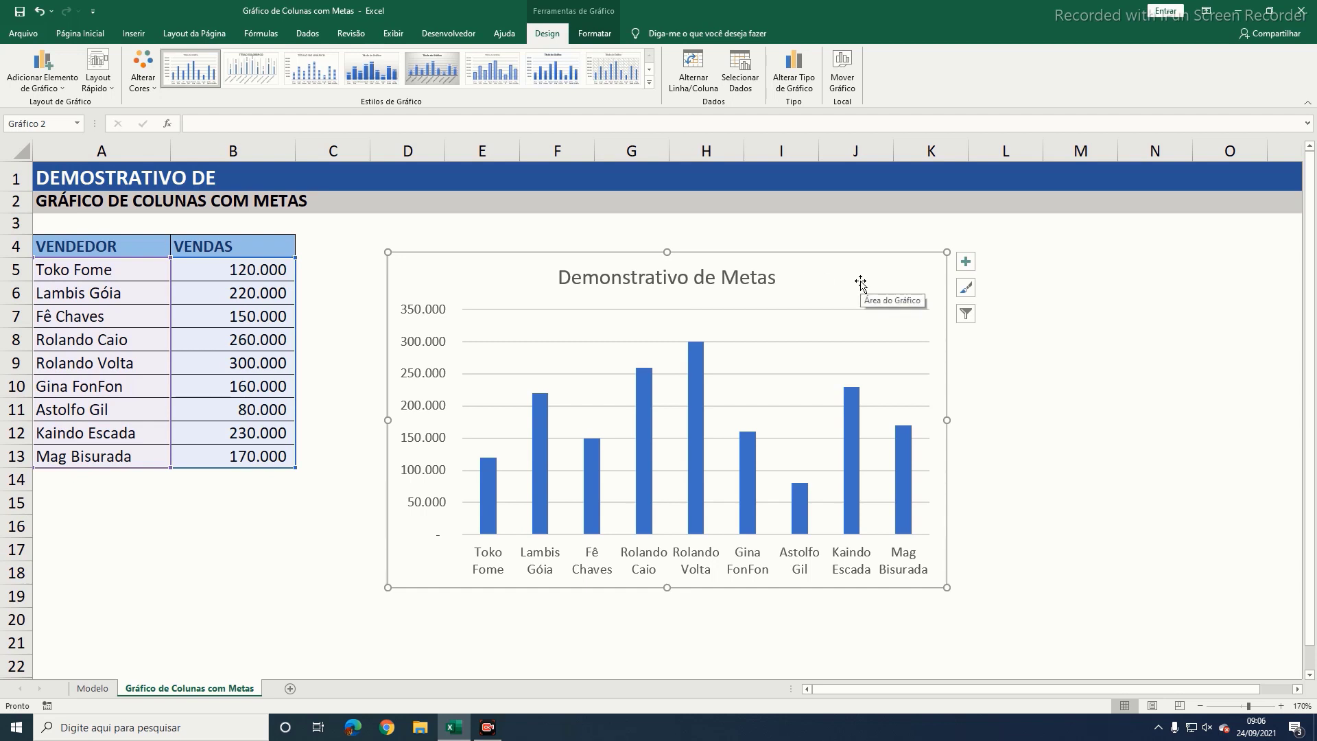
Step: Make the whole chart title text bold and colour it standard red
left_click(648, 278)
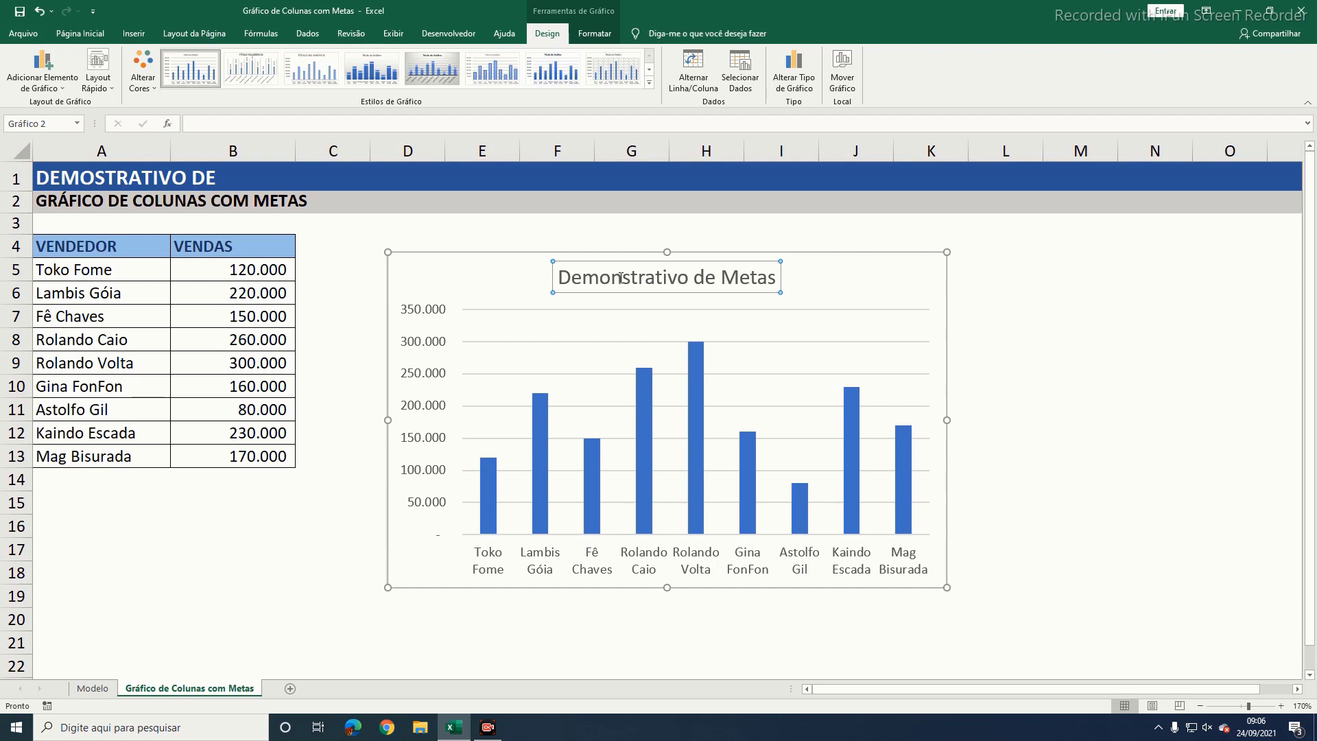
left_click_drag(632, 276, 759, 276)
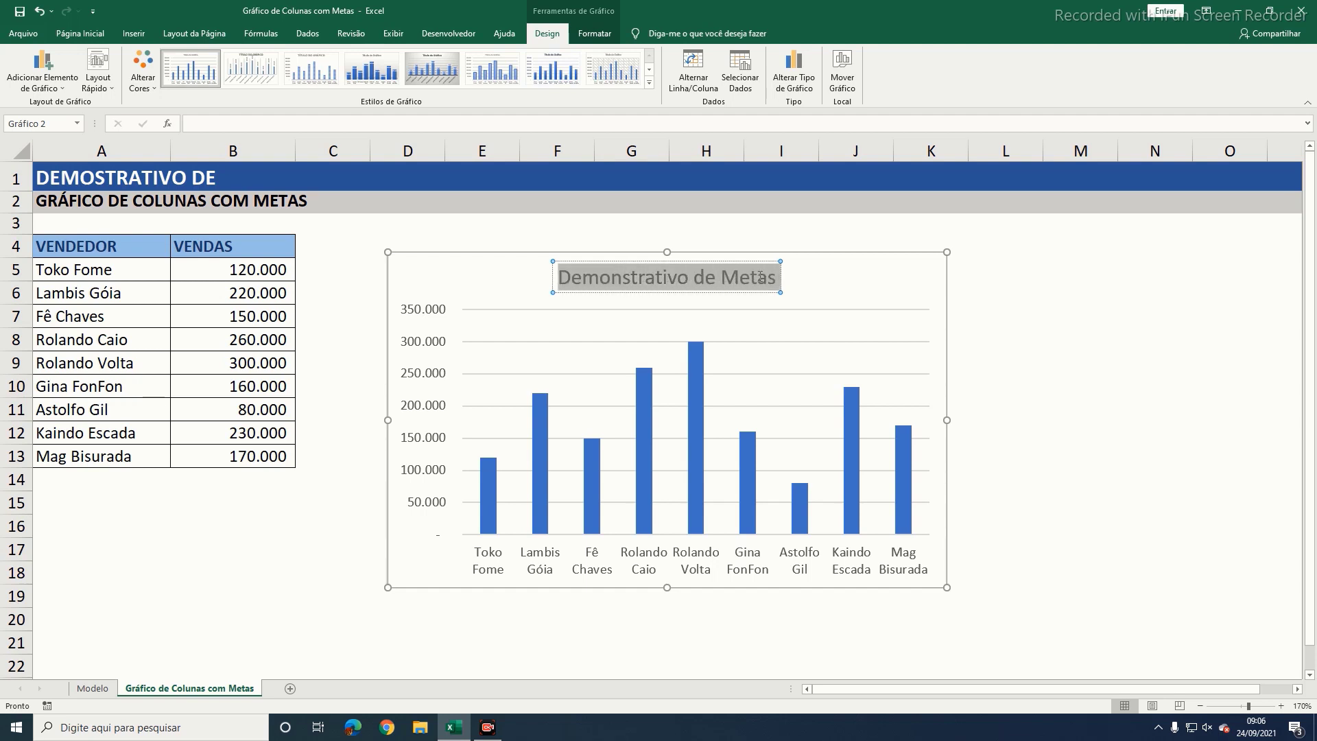
left_click(916, 278)
left_click(726, 277)
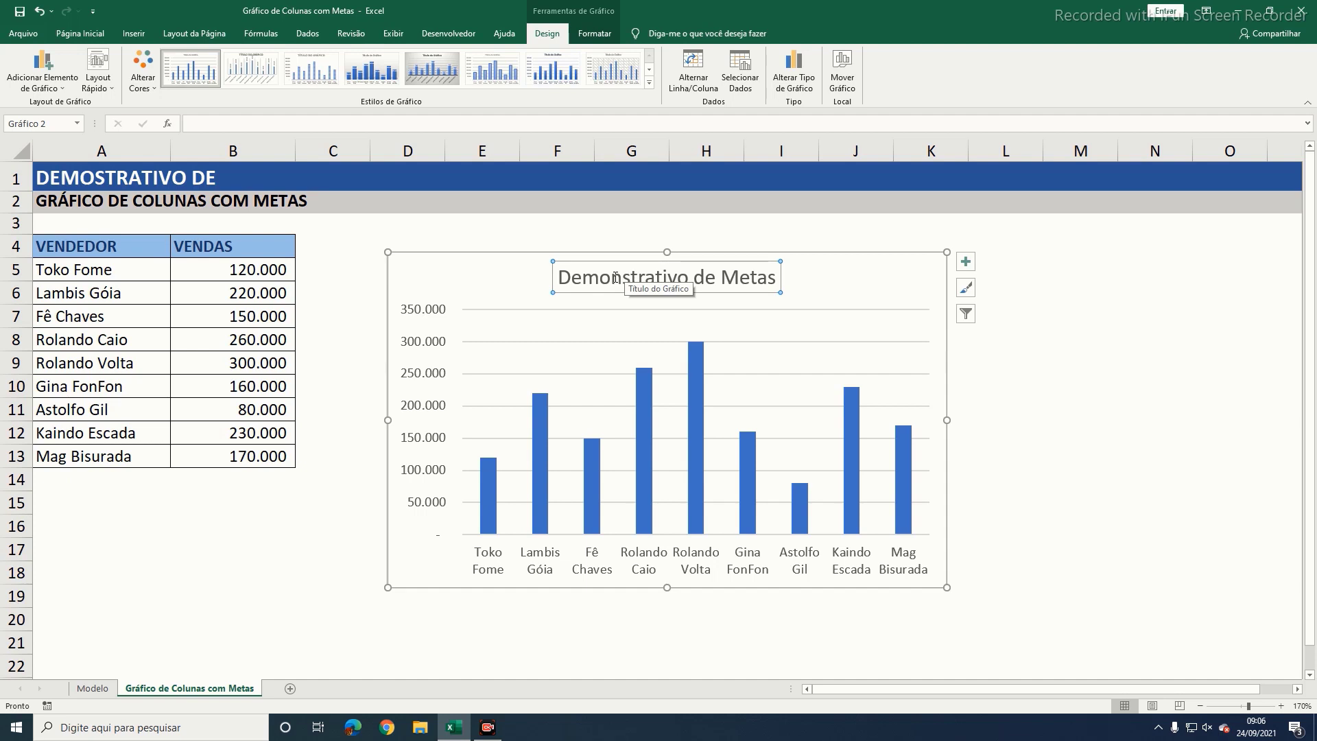
left_click_drag(615, 277, 749, 280)
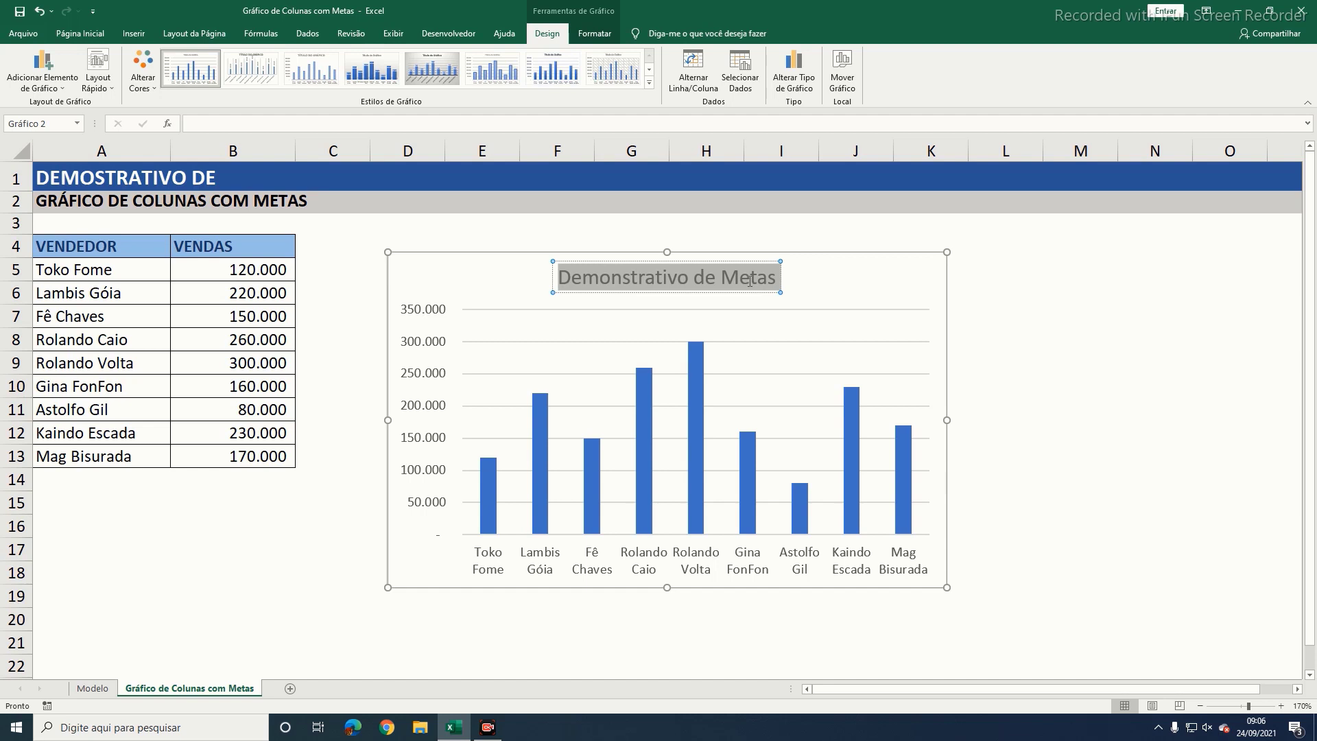
left_click_drag(750, 280, 748, 282)
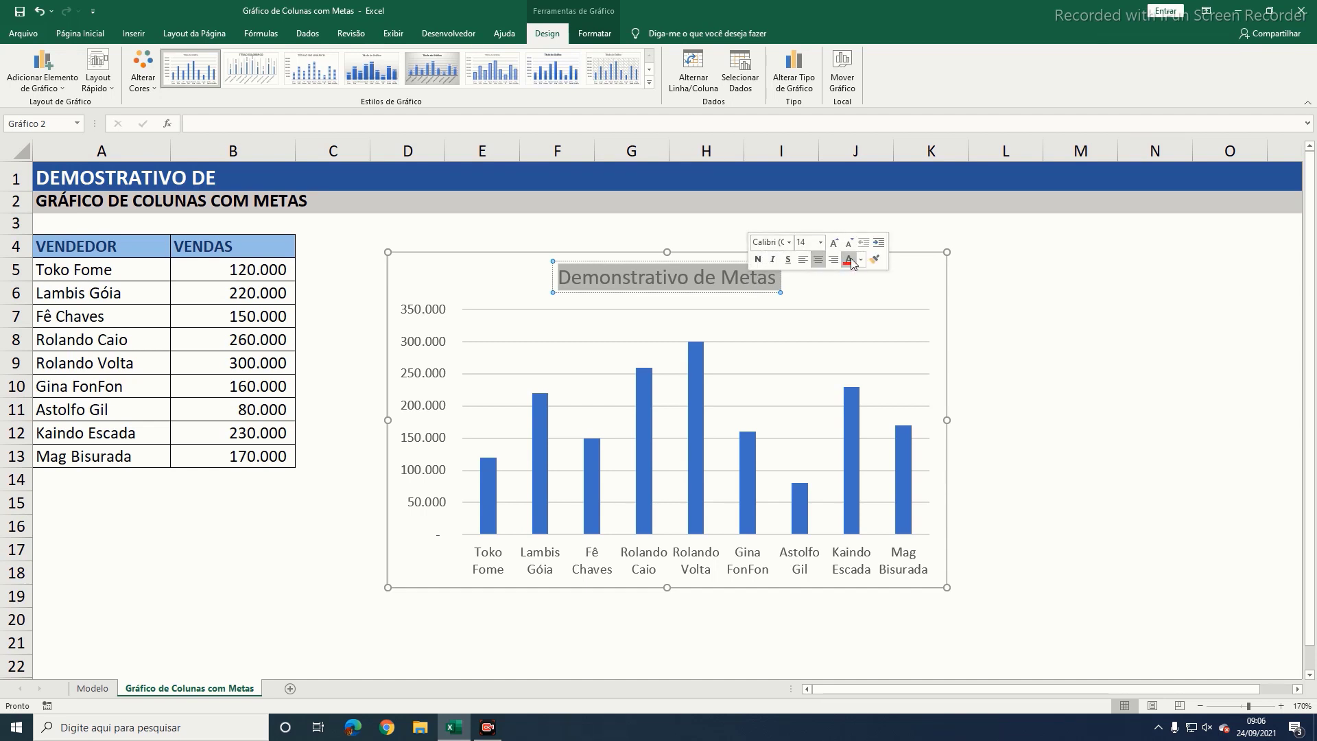
left_click(756, 259)
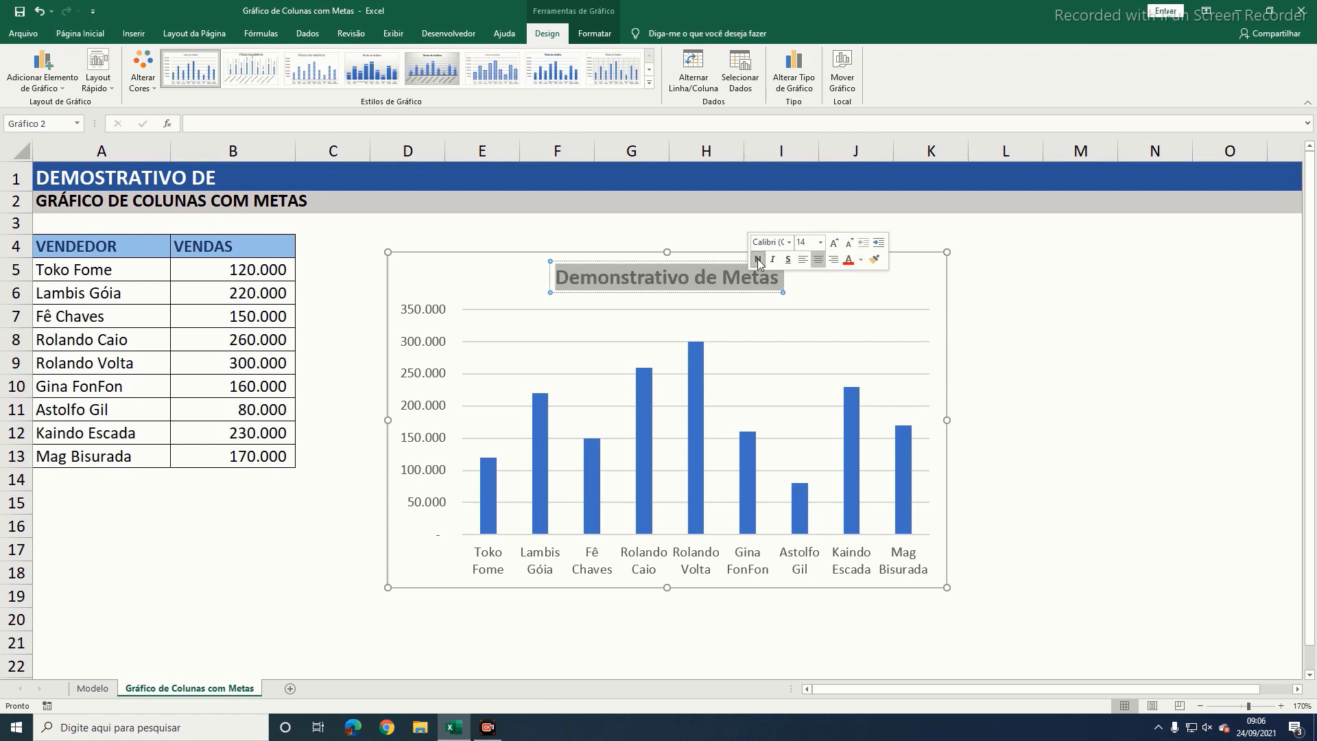
left_click(860, 261)
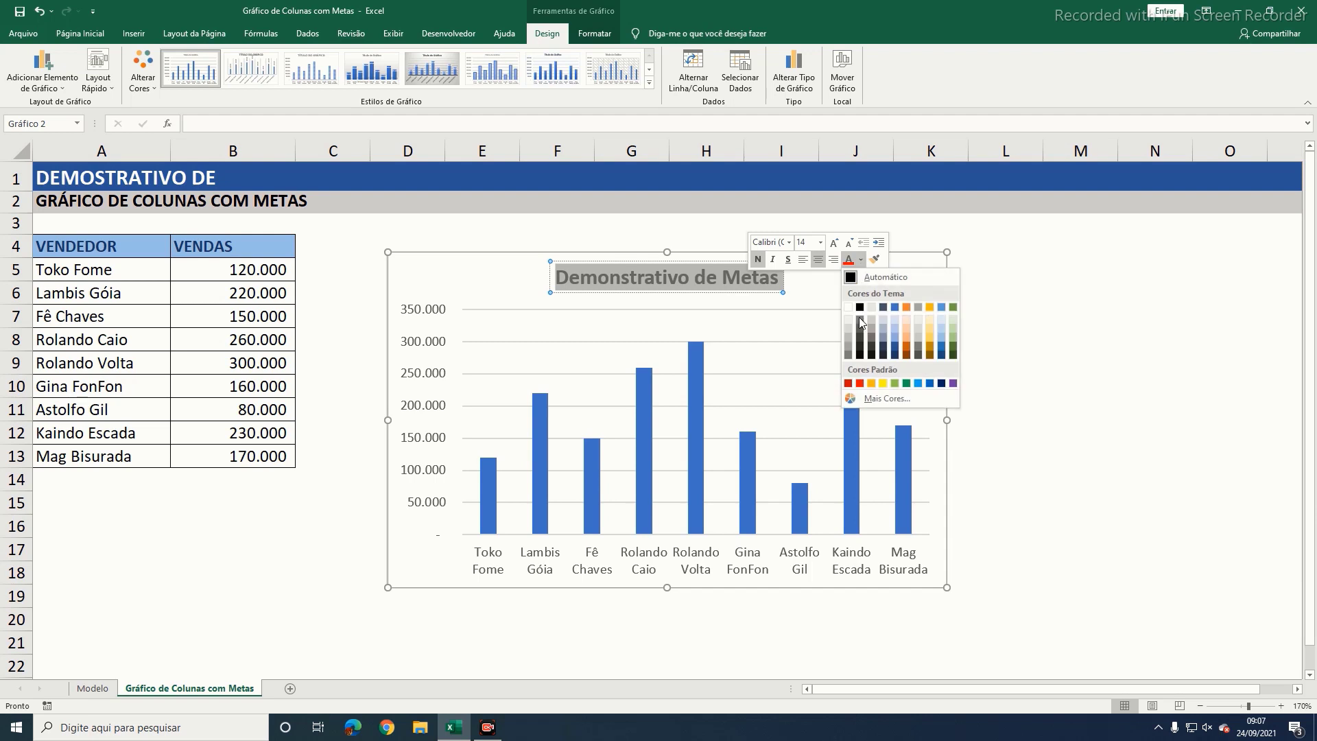
left_click(859, 383)
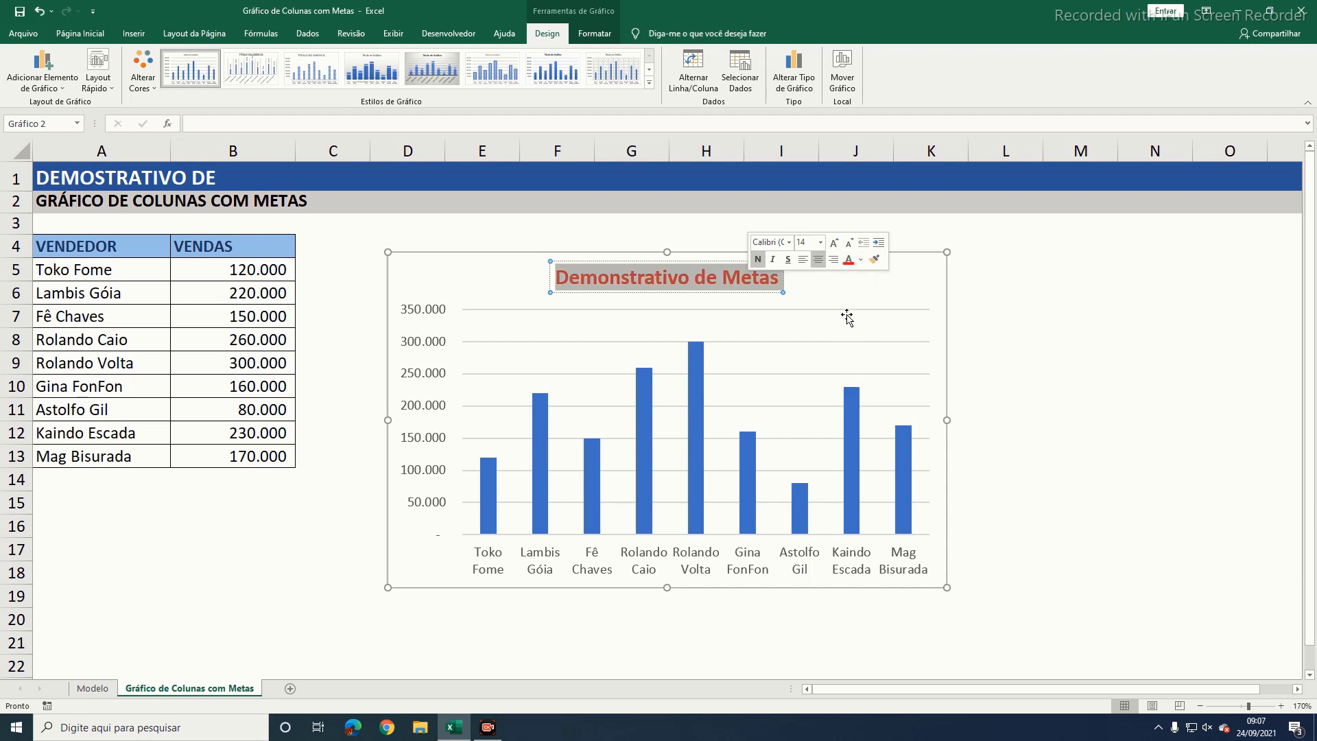
left_click(821, 243)
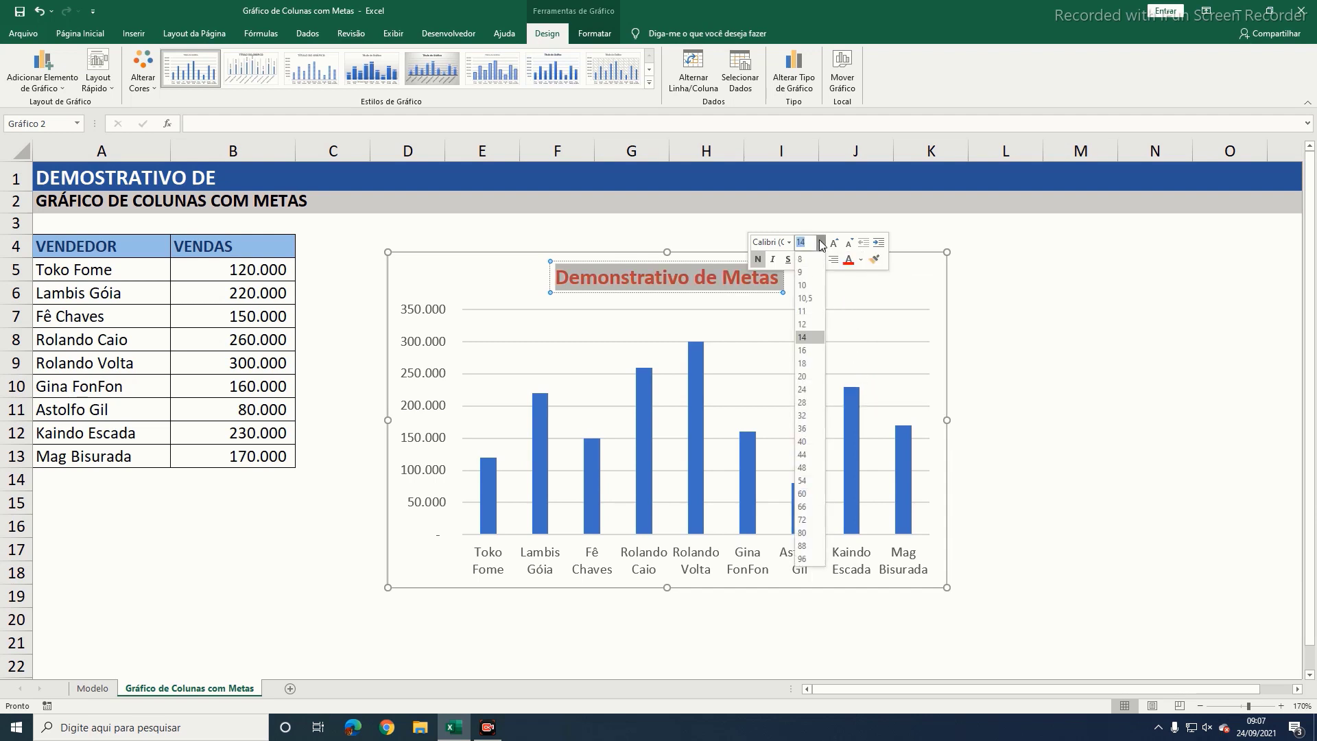
left_click(820, 243)
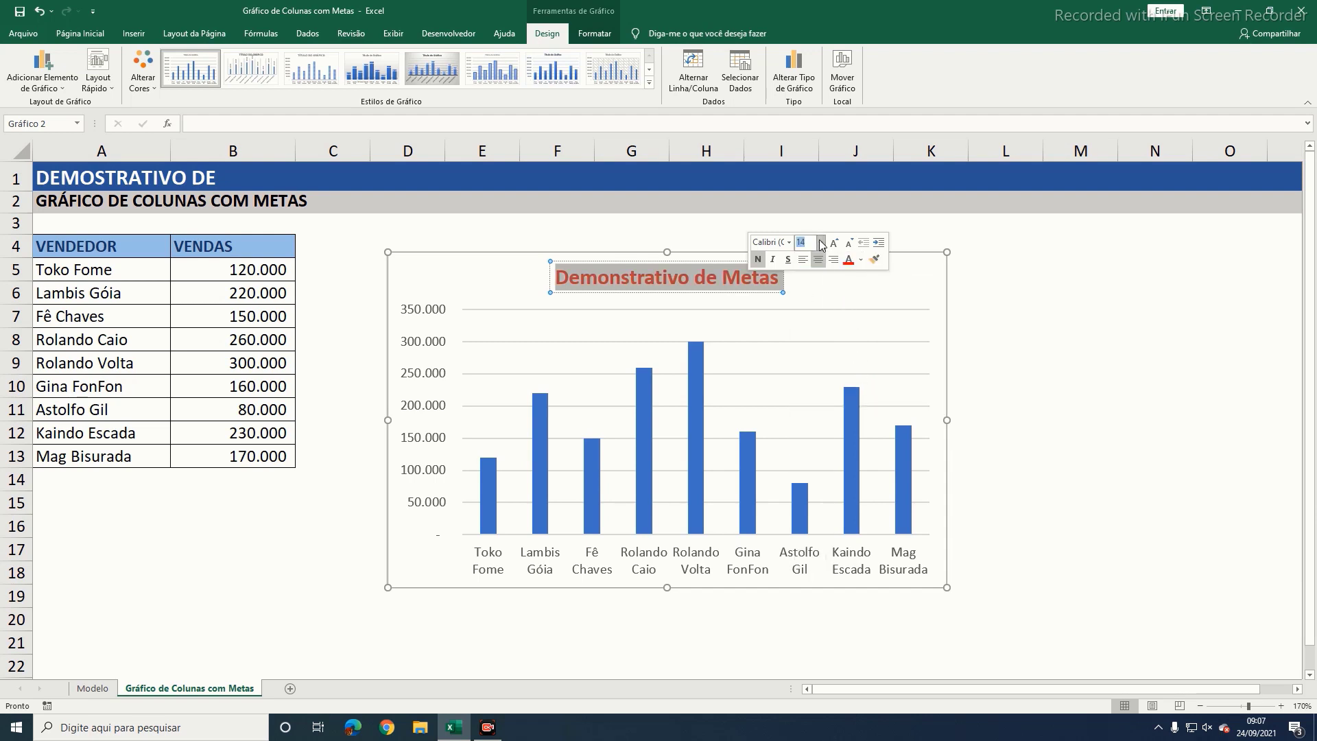
left_click(912, 277)
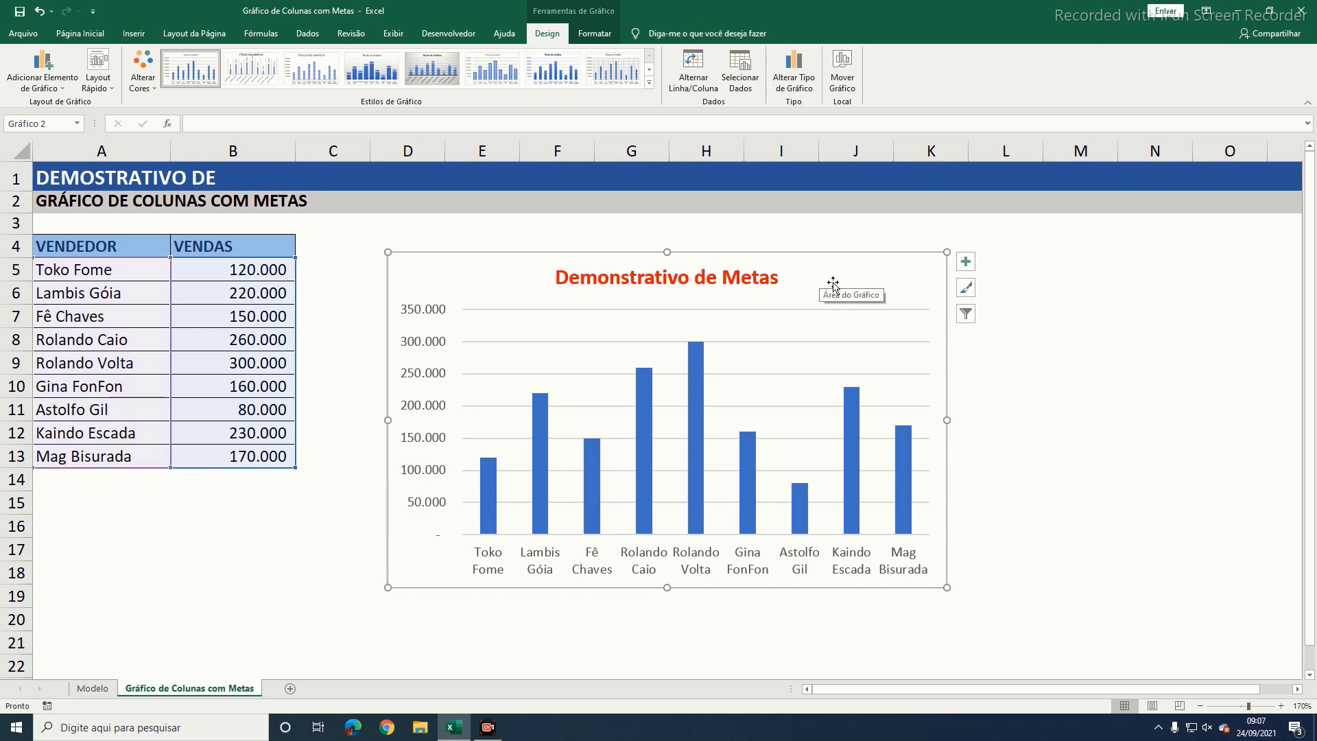
Step: Choose the darkest blue theme shade as the chart title's font colour in the Fonte dialog
right_click(650, 283)
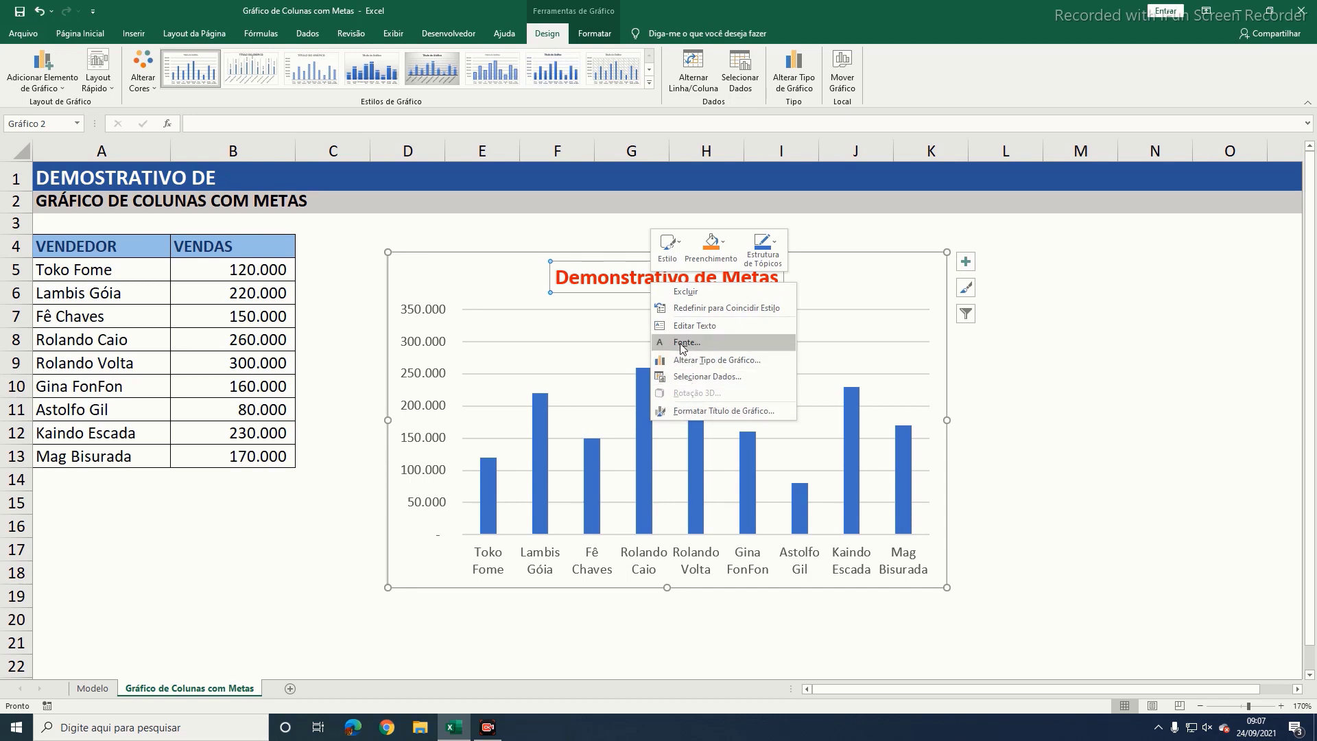
left_click(875, 277)
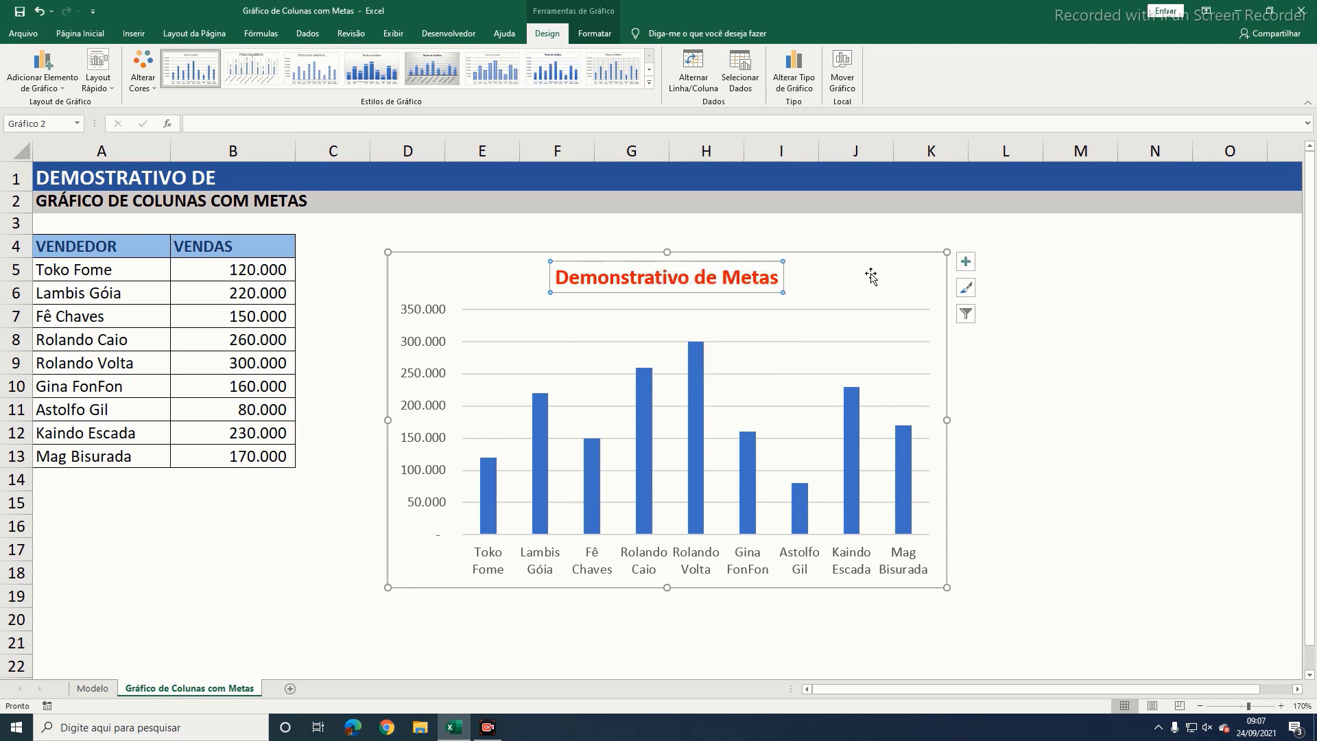
right_click(650, 283)
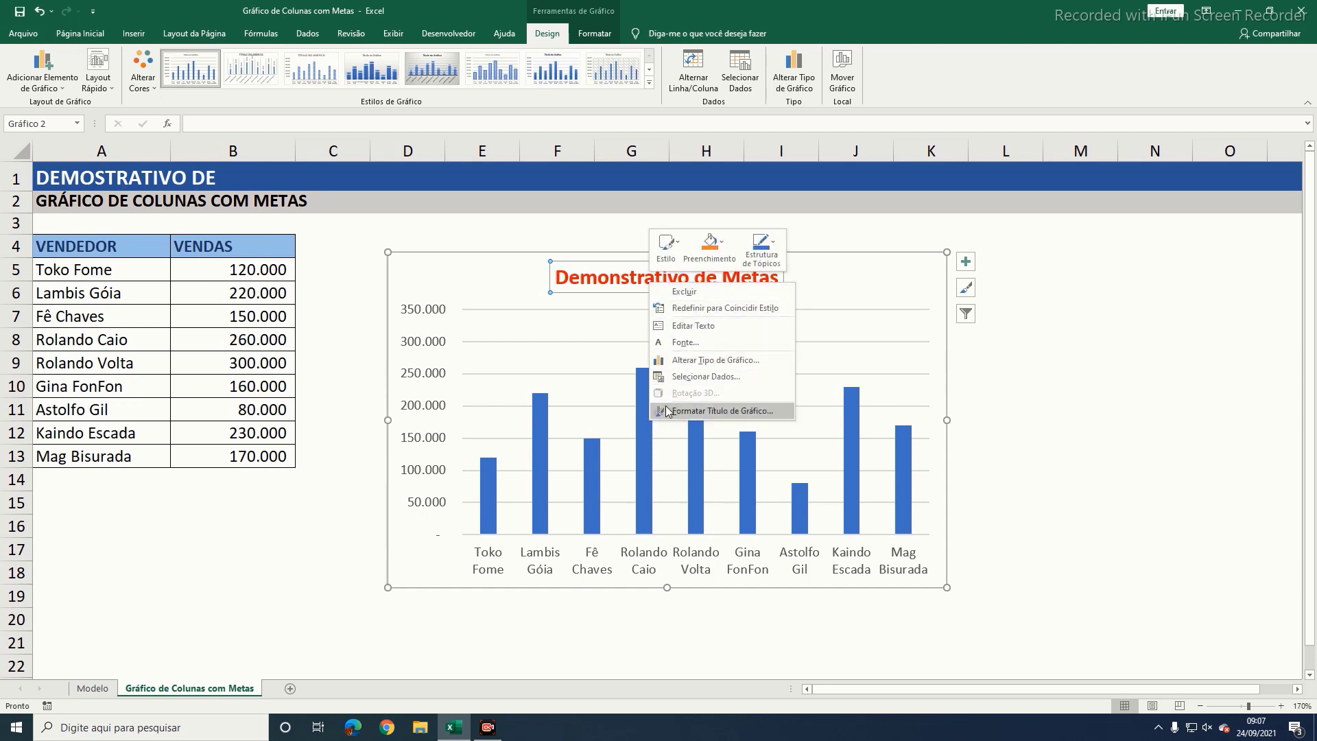
left_click(685, 341)
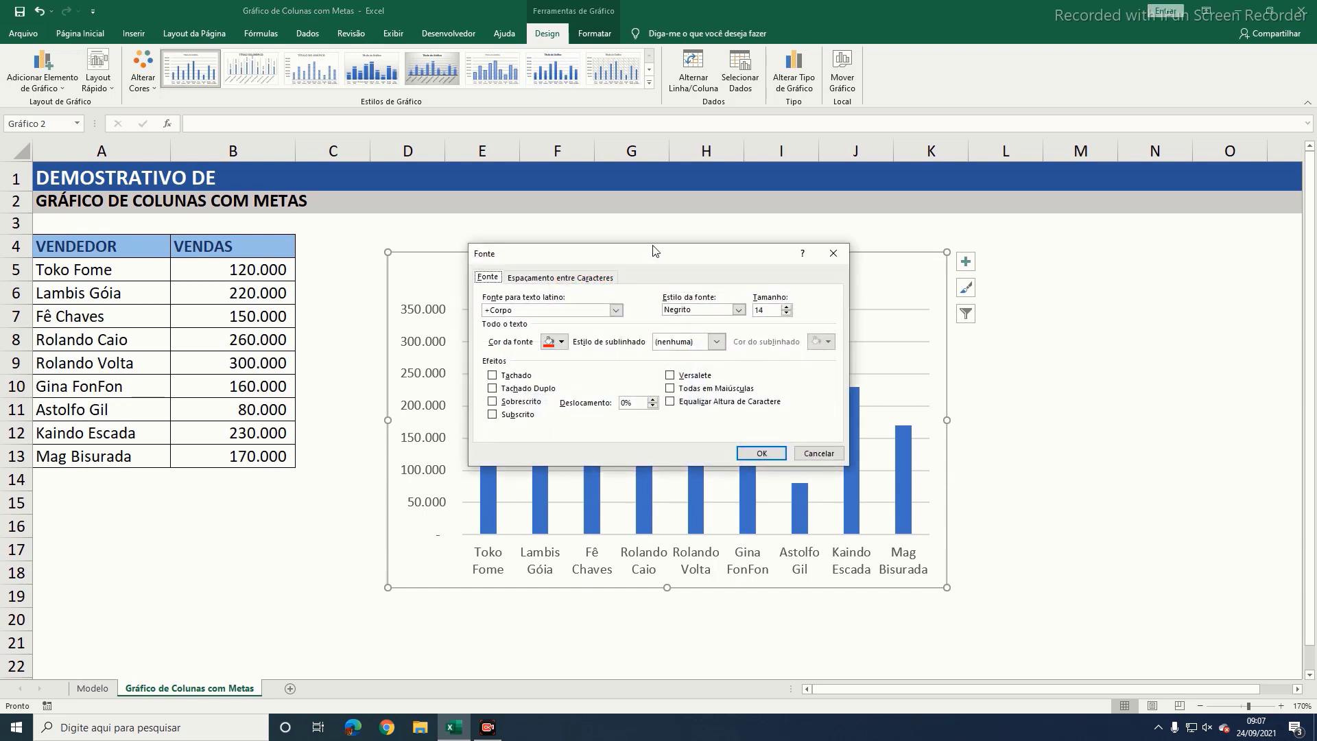
left_click_drag(653, 259, 631, 199)
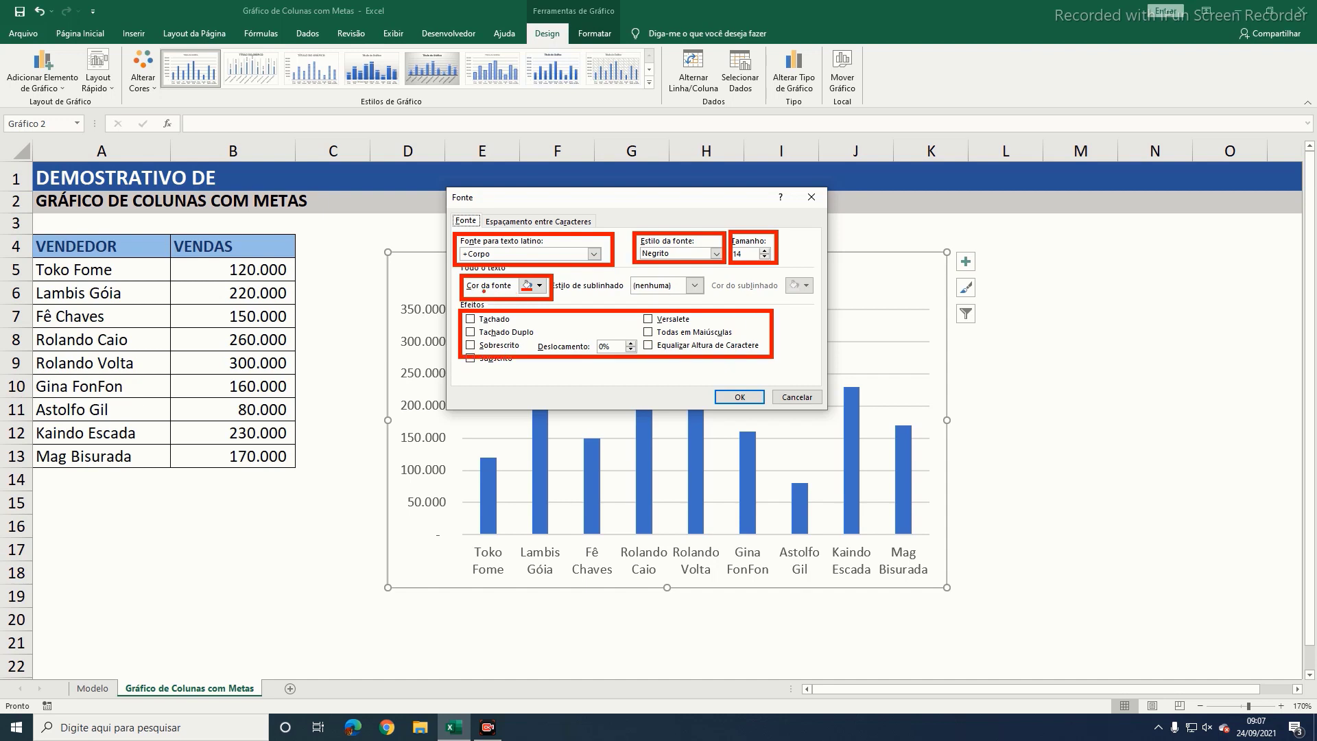
left_click(541, 288)
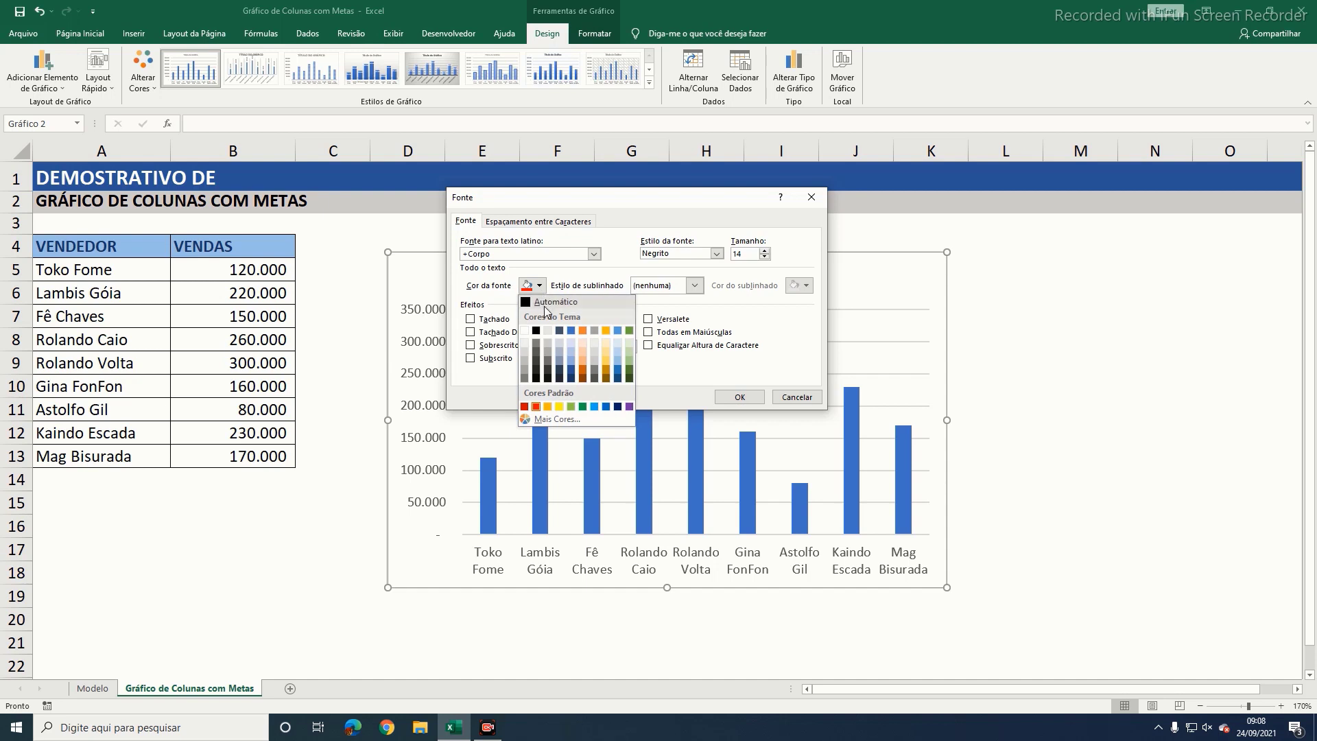
left_click(571, 378)
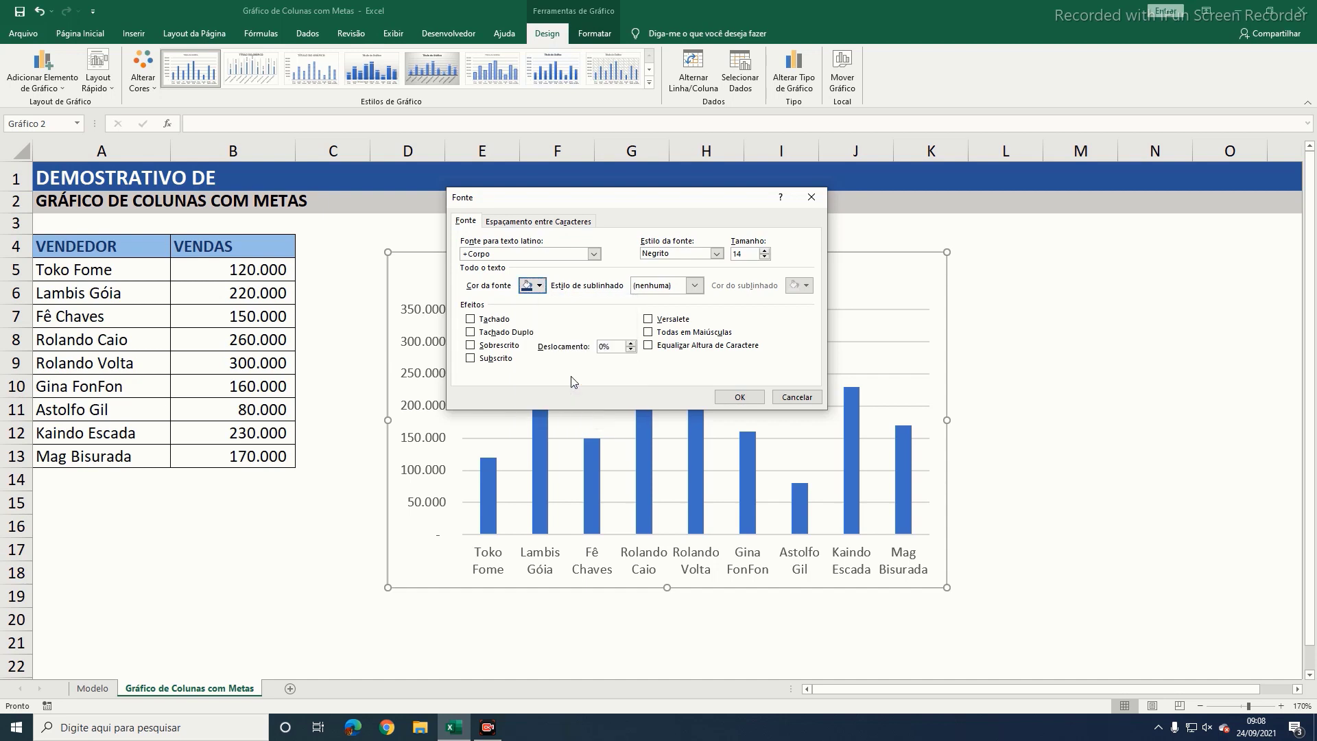
Step: Try the Regular font style for the chart title, return it to Negrito and apply the font settings
left_click(717, 253)
left_click(666, 271)
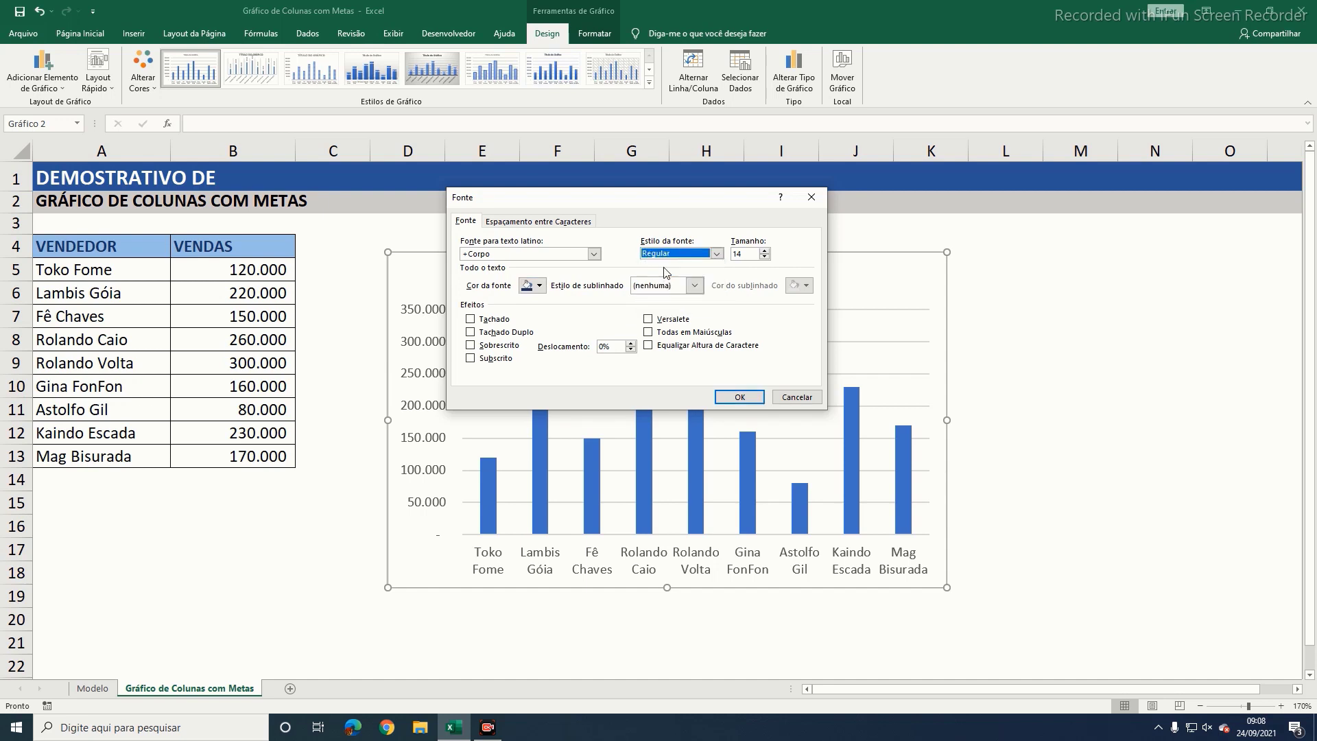
left_click(716, 254)
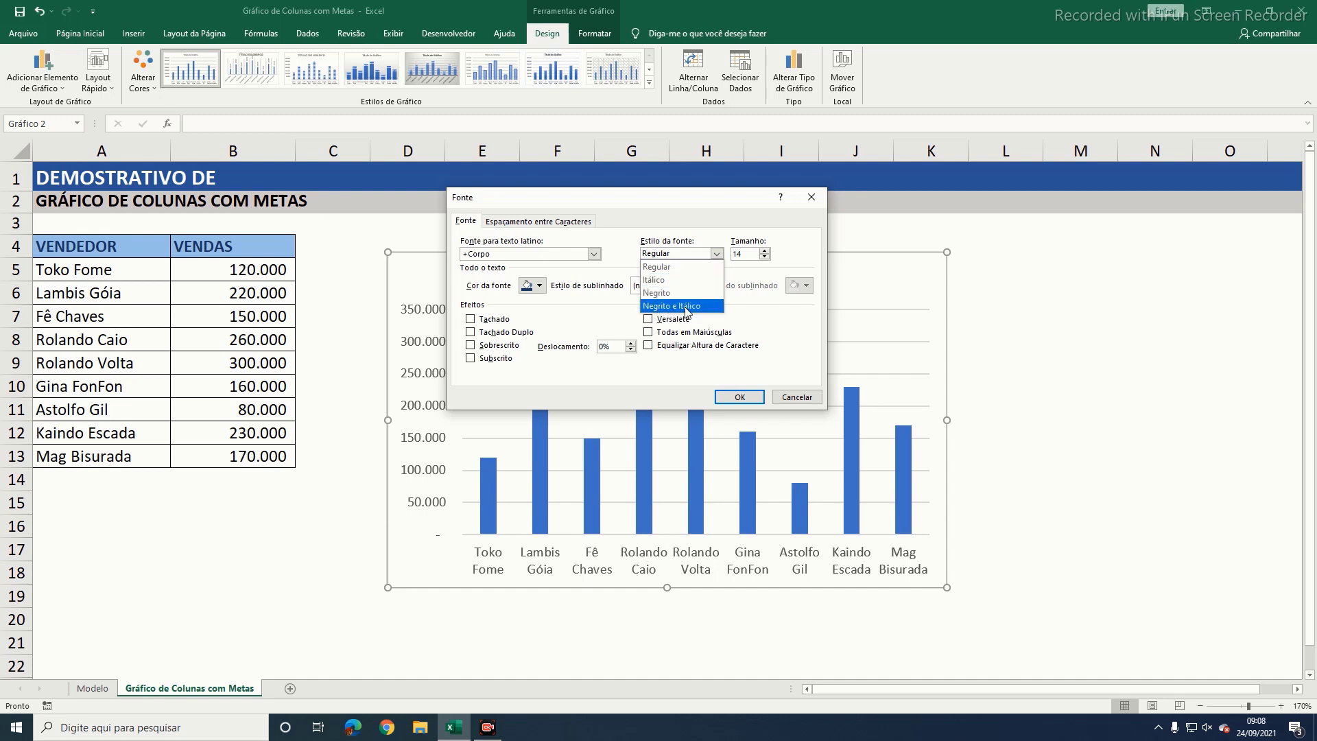
left_click(657, 294)
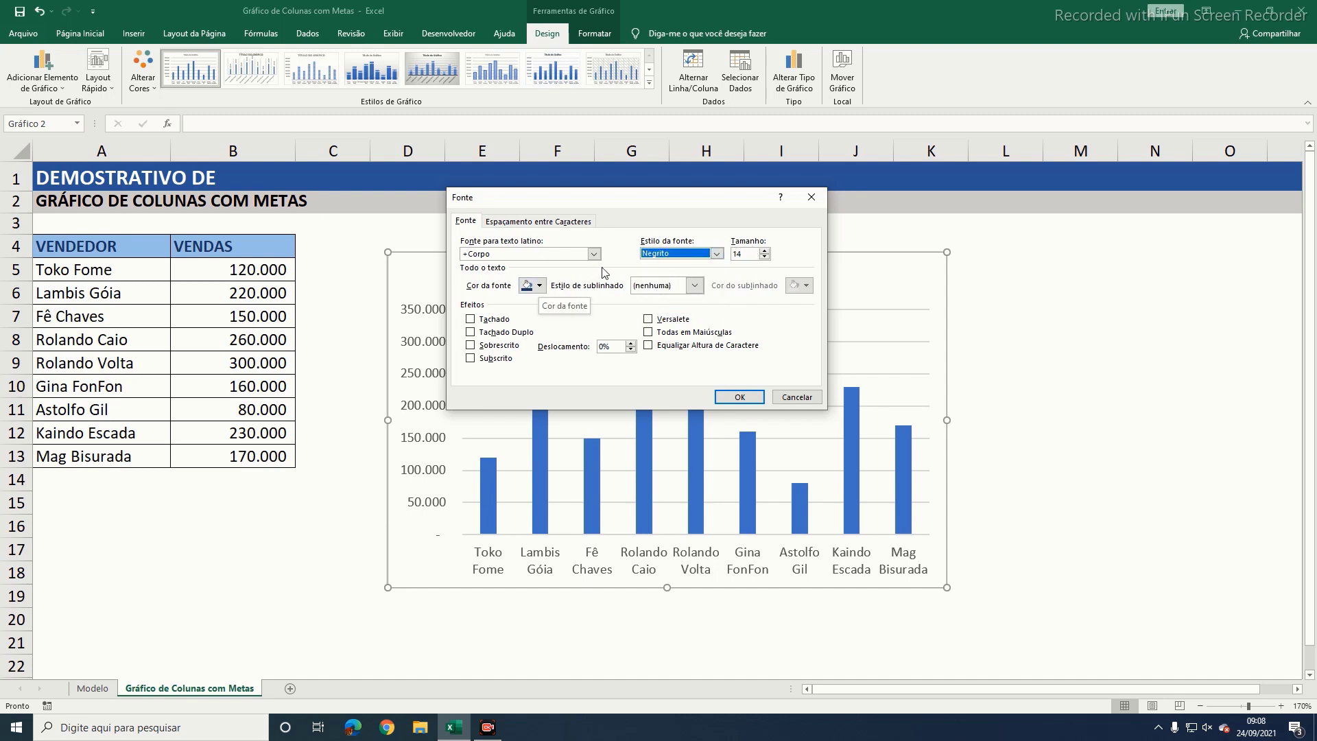
left_click(729, 395)
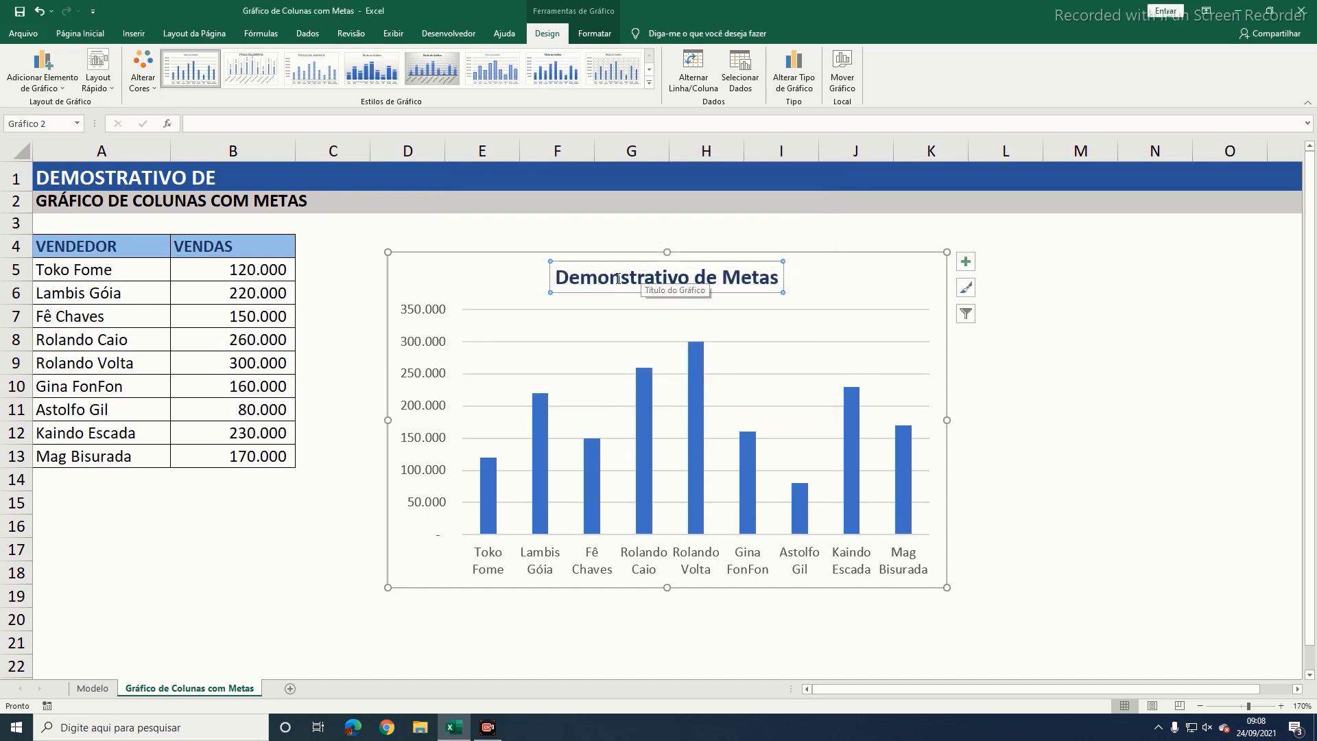
left_click(898, 271)
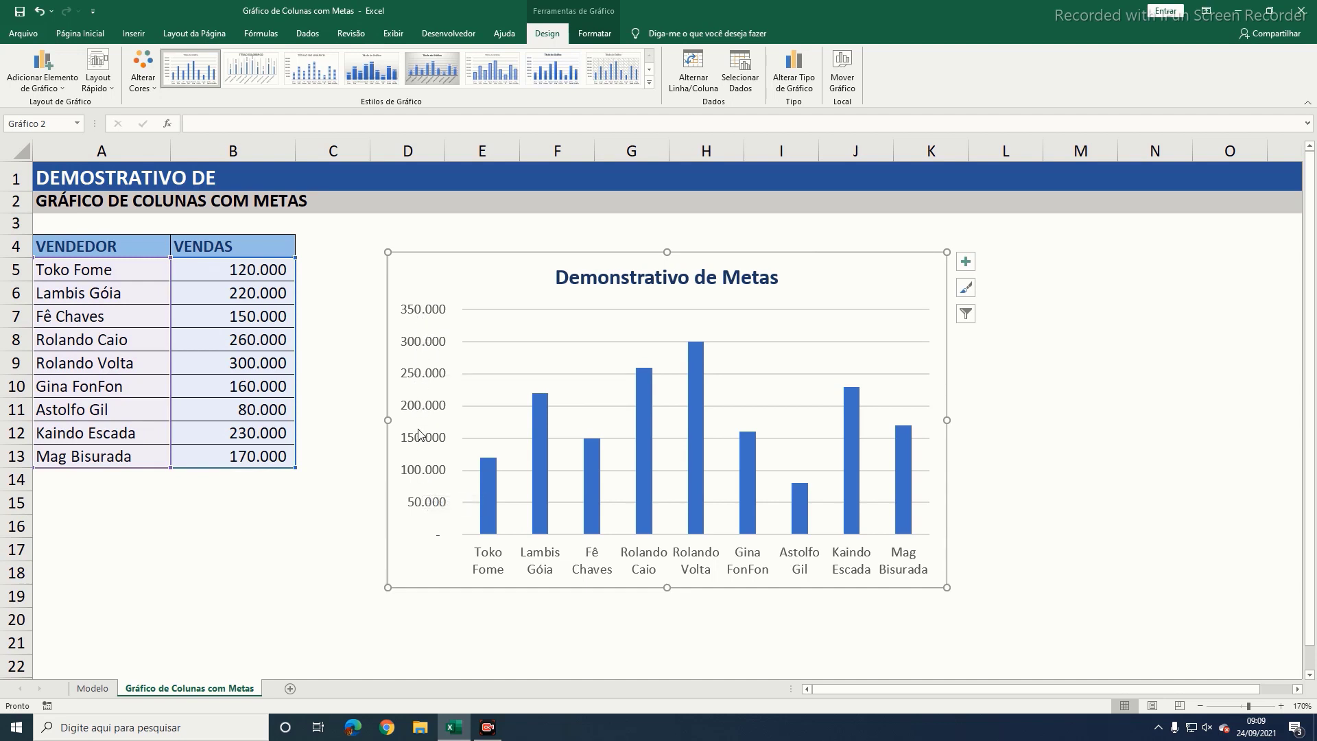
Step: Set the chart's vertical axis labels to the darkest blue theme shade with the Regular font style in the Fonte dialog
right_click(420, 377)
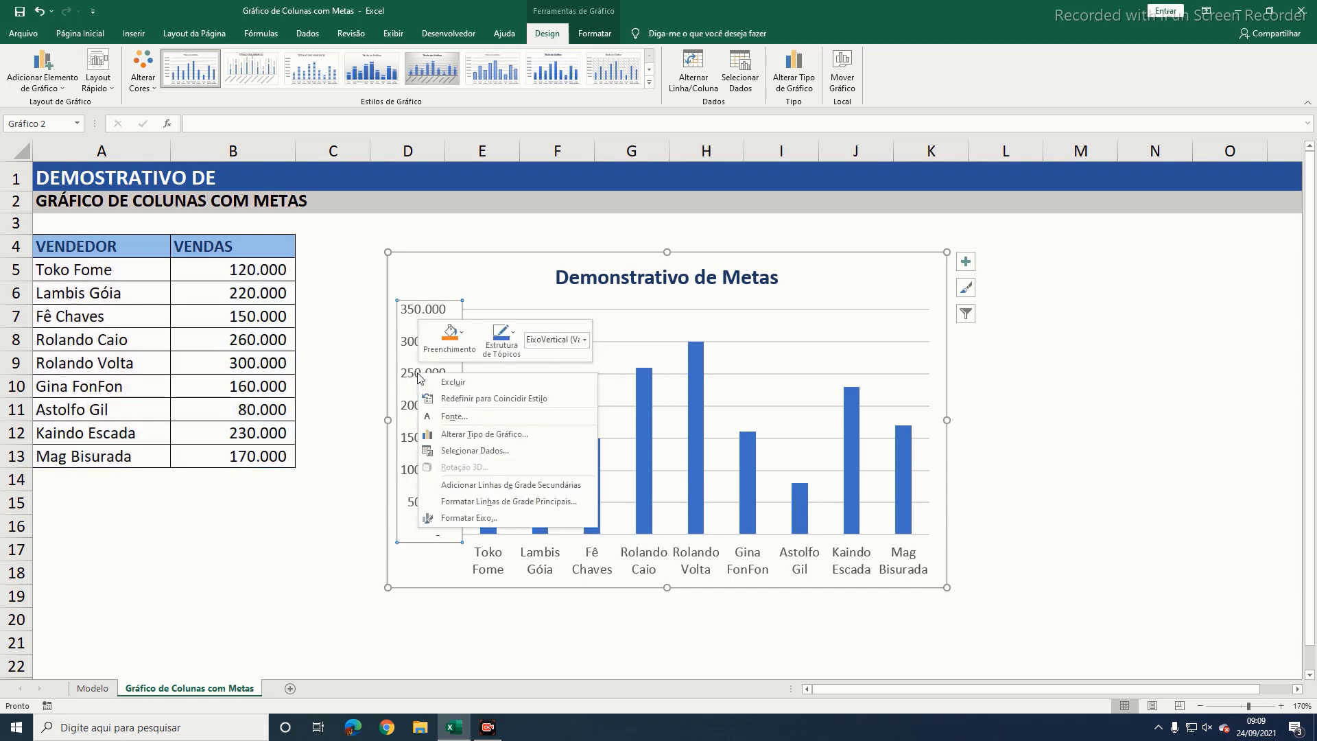
left_click(453, 417)
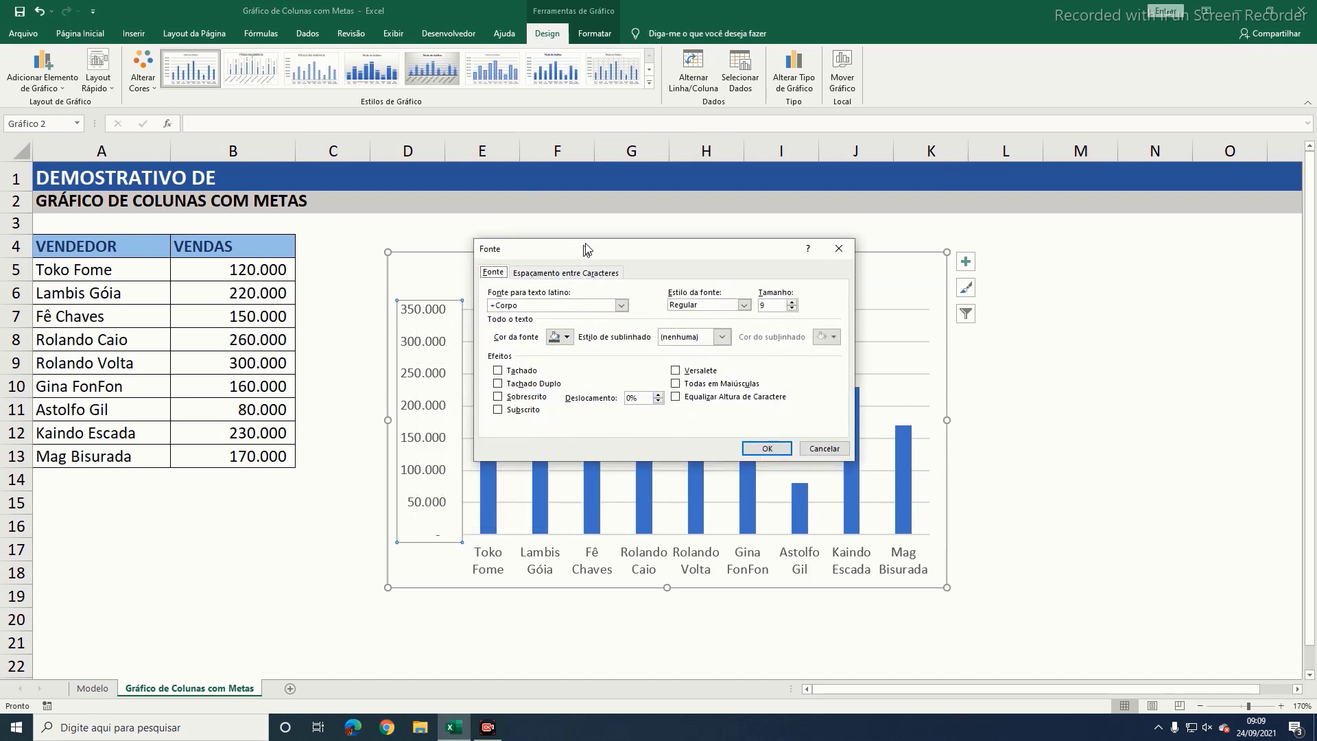
left_click_drag(585, 248, 536, 184)
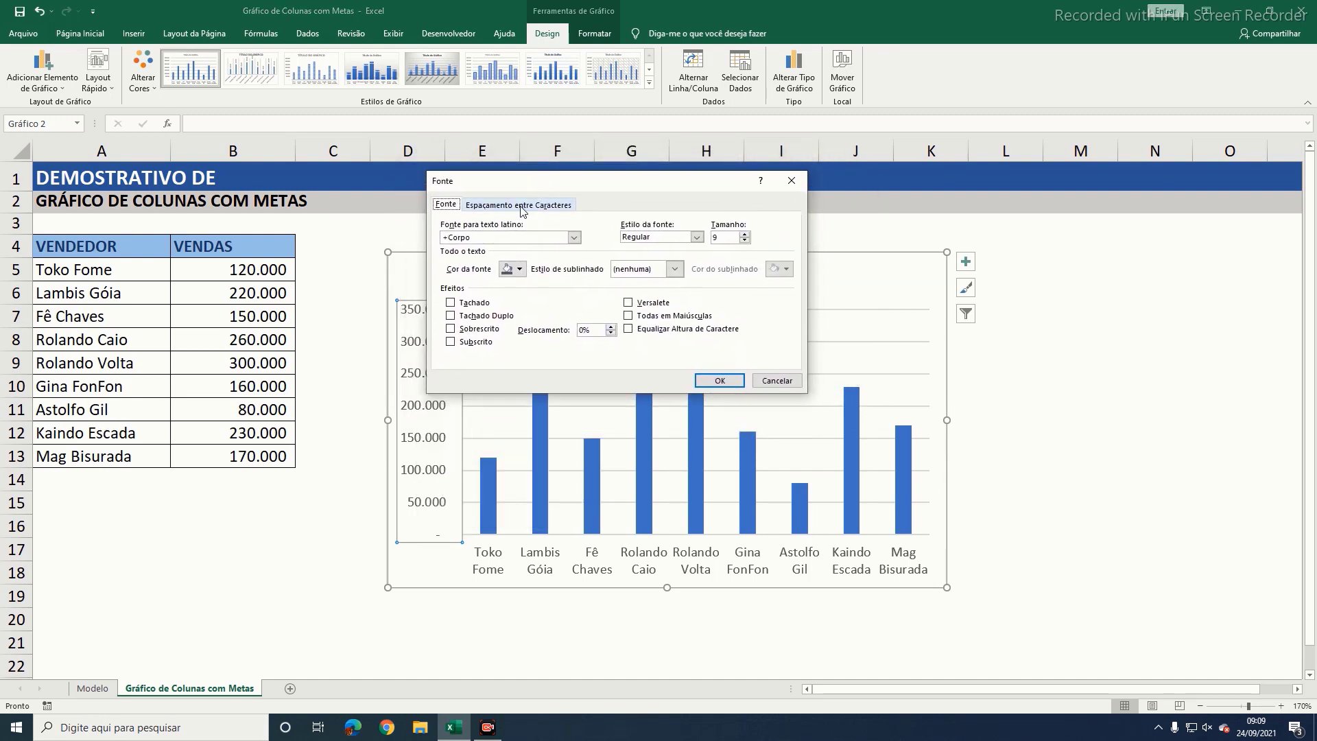
left_click(519, 269)
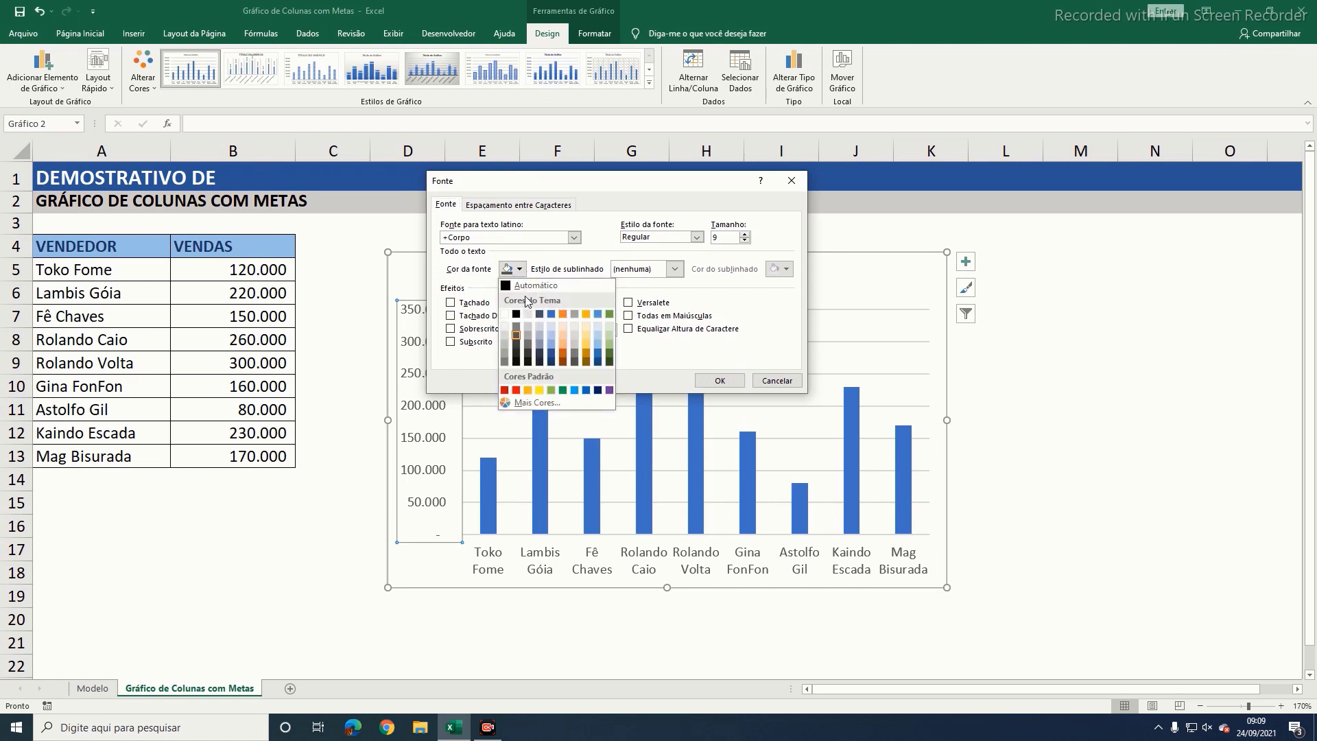
left_click(551, 362)
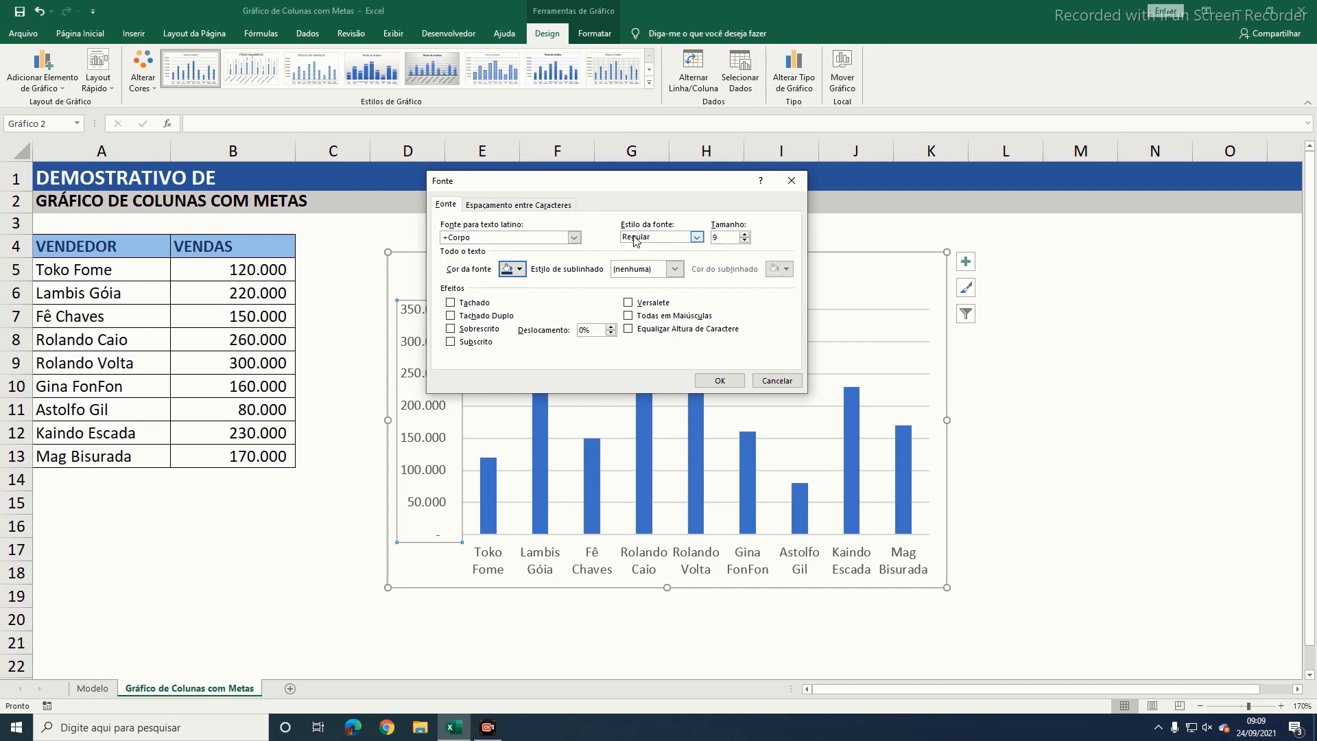
left_click(696, 236)
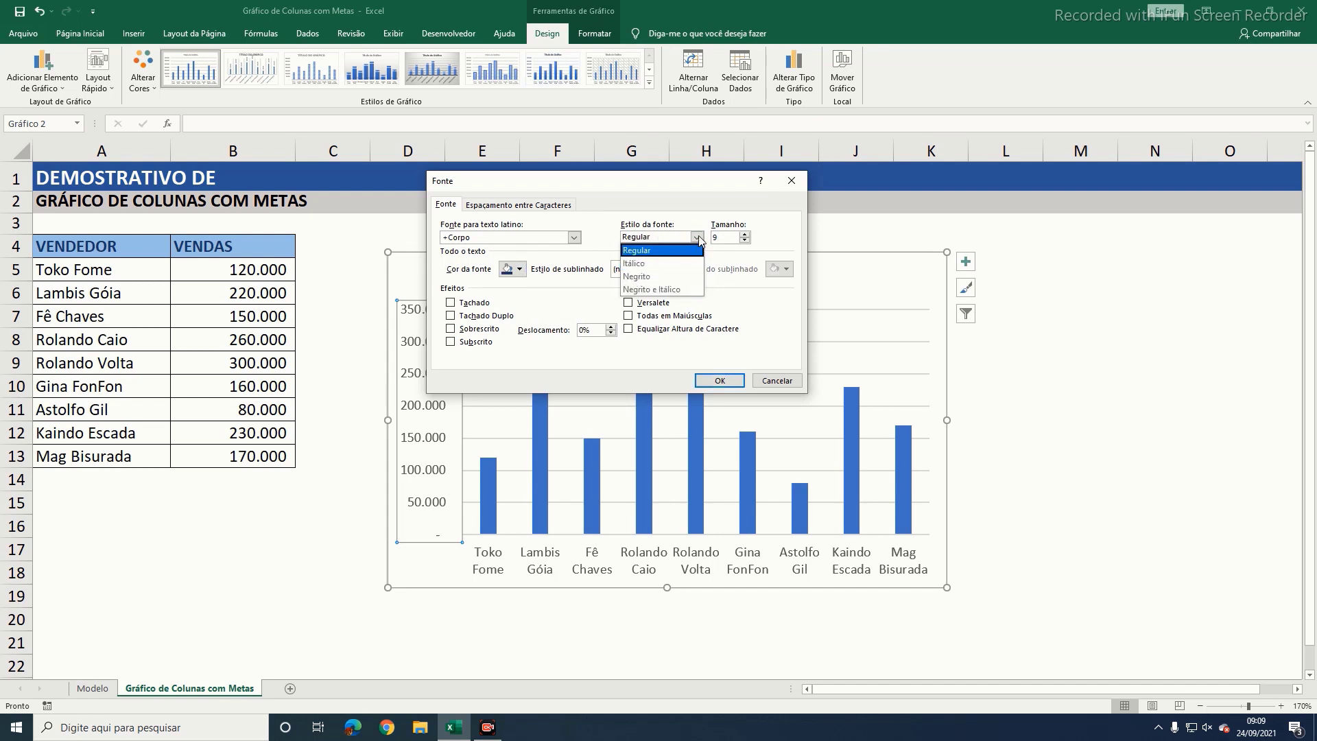
left_click(662, 250)
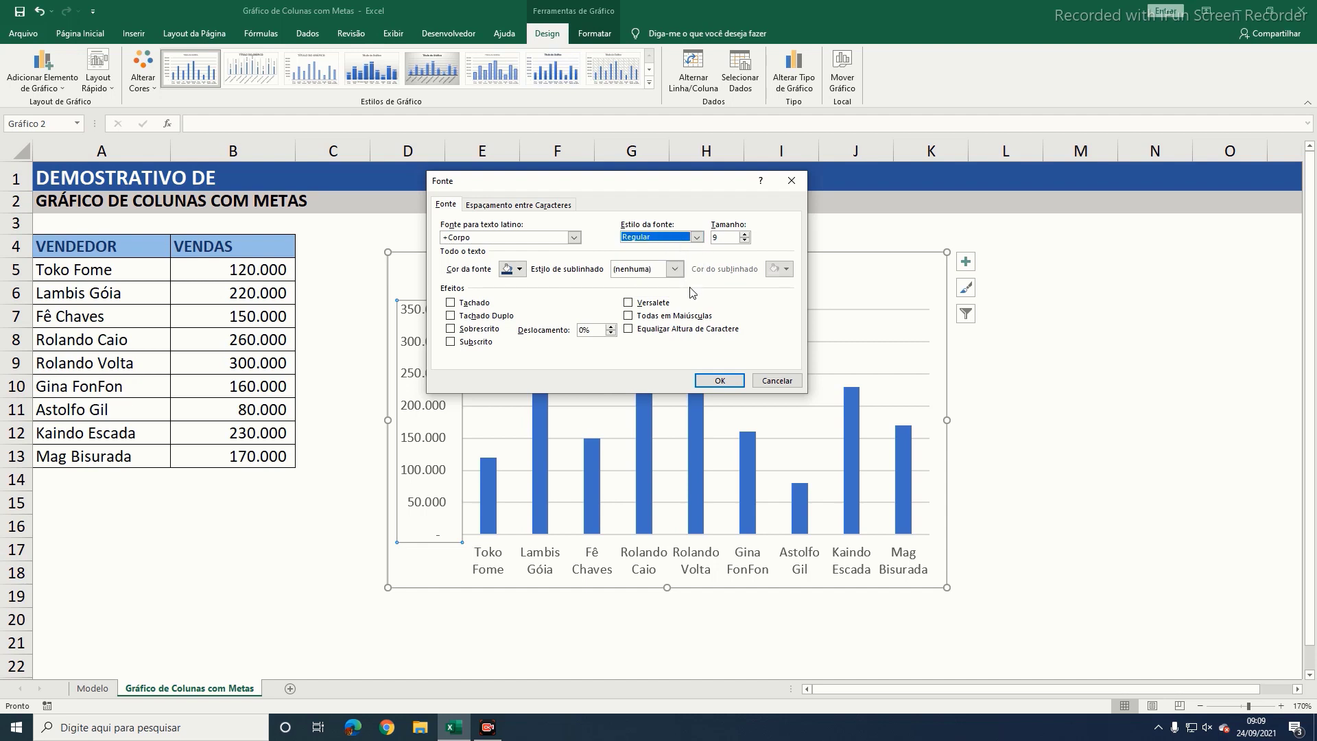
left_click(717, 380)
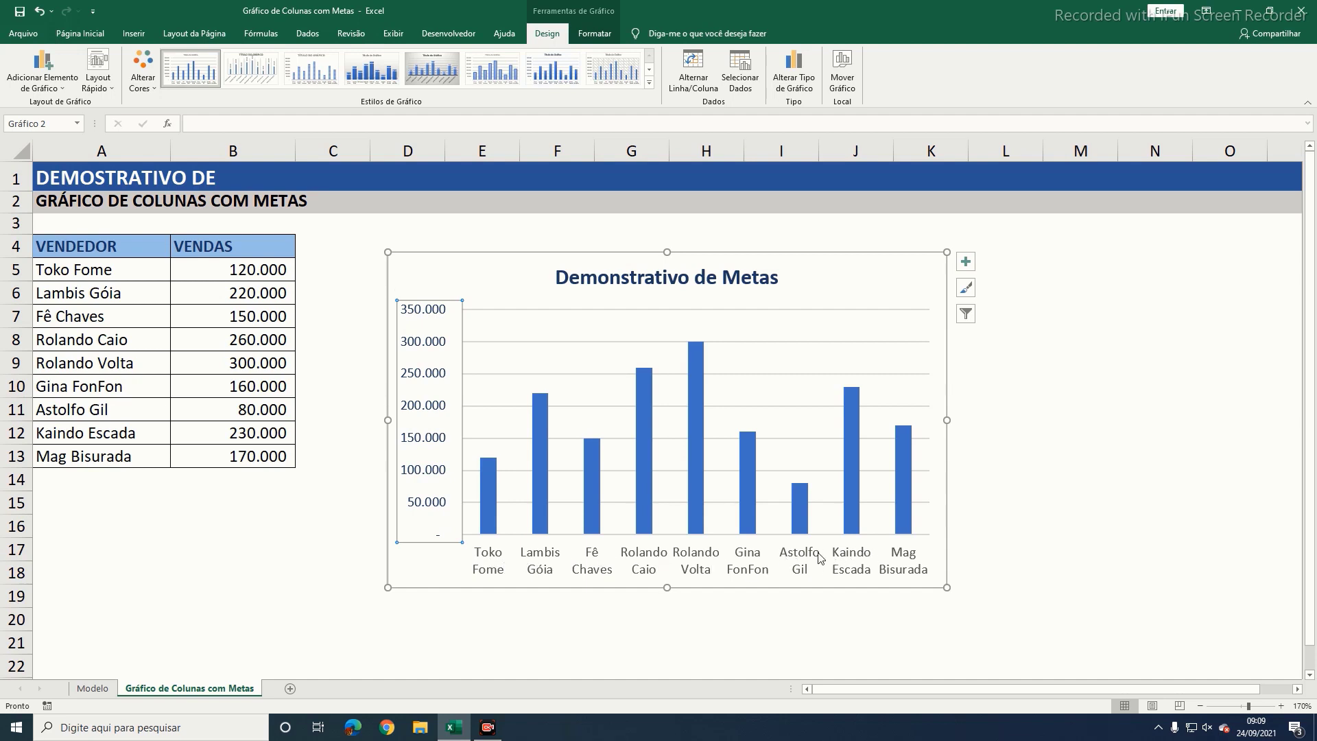
Step: Recolour the seller names on the chart's horizontal axis with the dark blue theme shade in the Fonte dialog
right_click(697, 567)
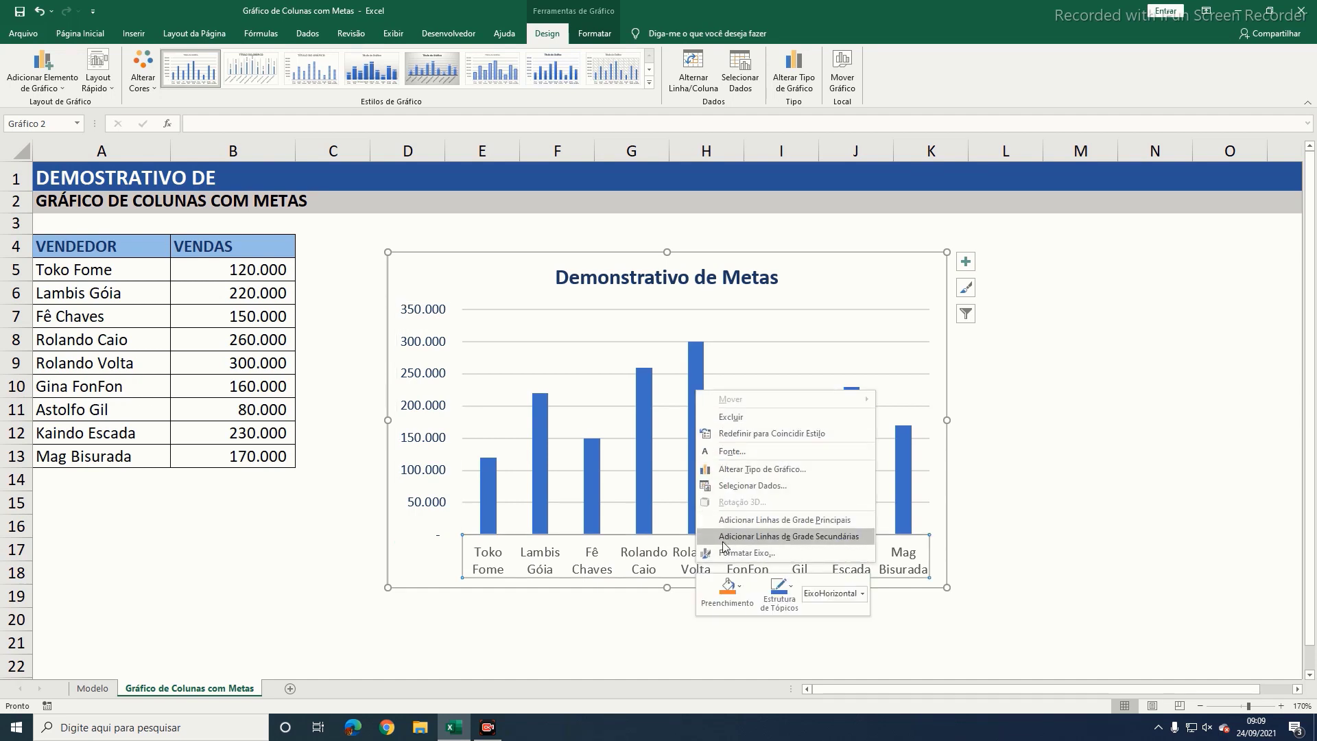
left_click(775, 450)
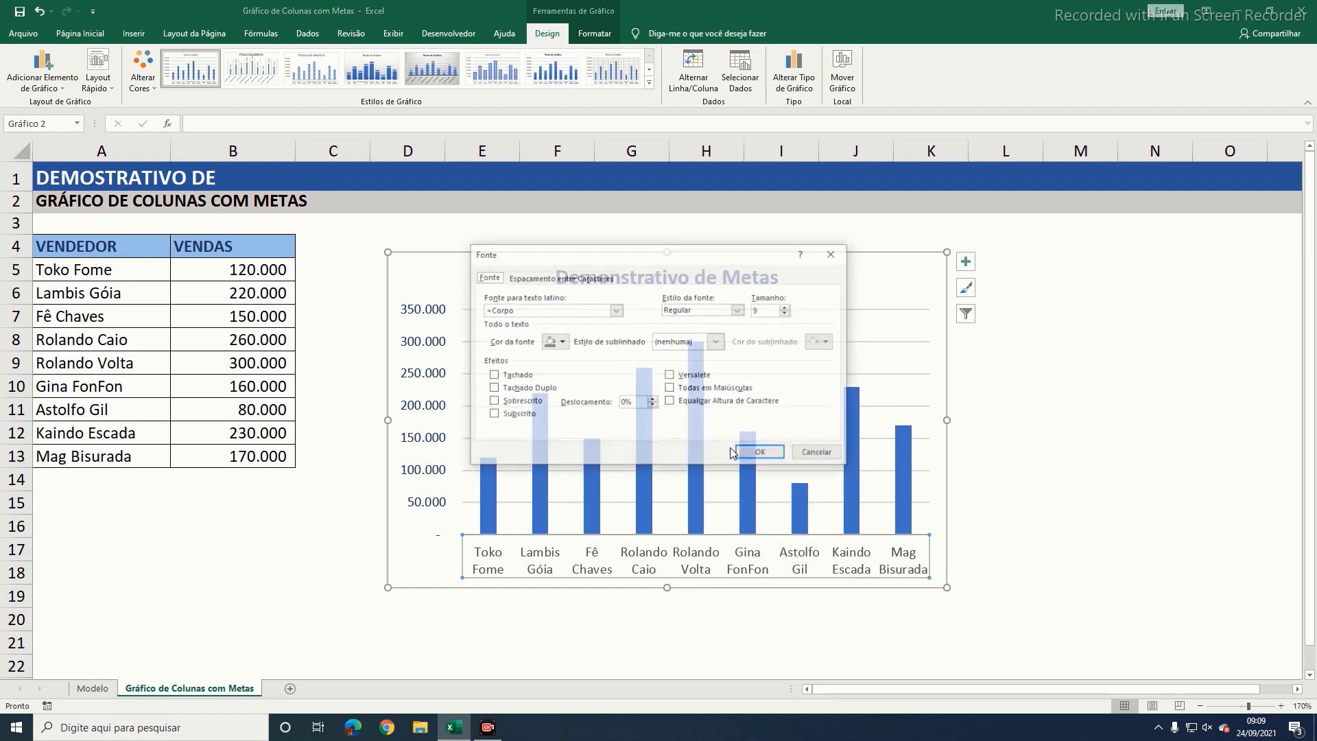
left_click_drag(643, 261, 627, 230)
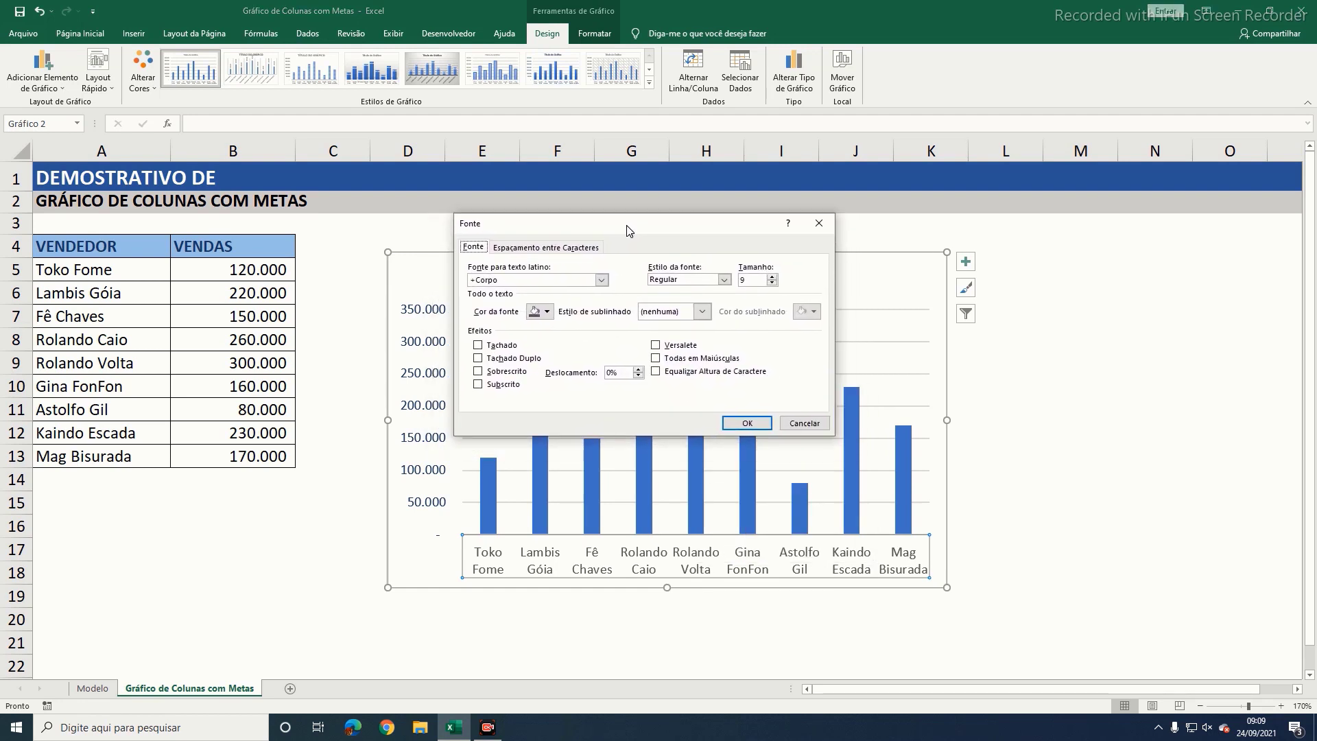
left_click(546, 312)
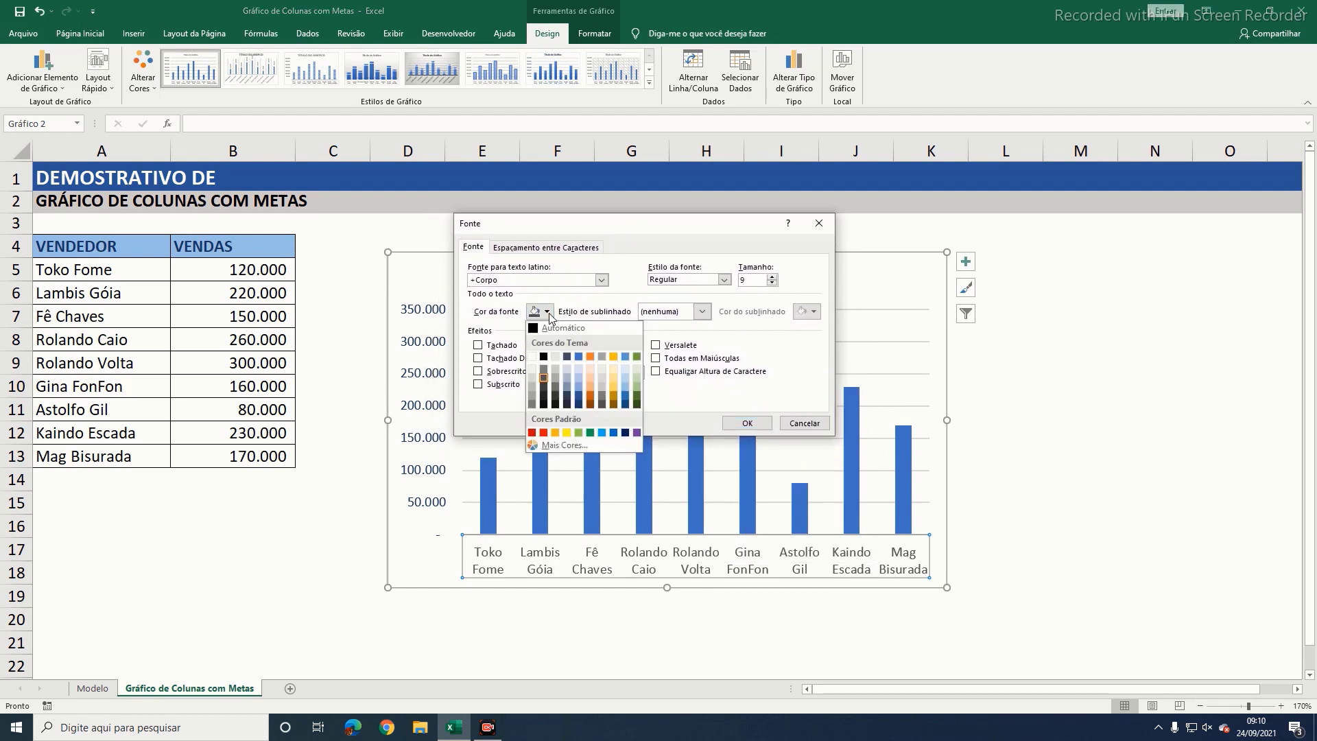
left_click(579, 398)
left_click(729, 425)
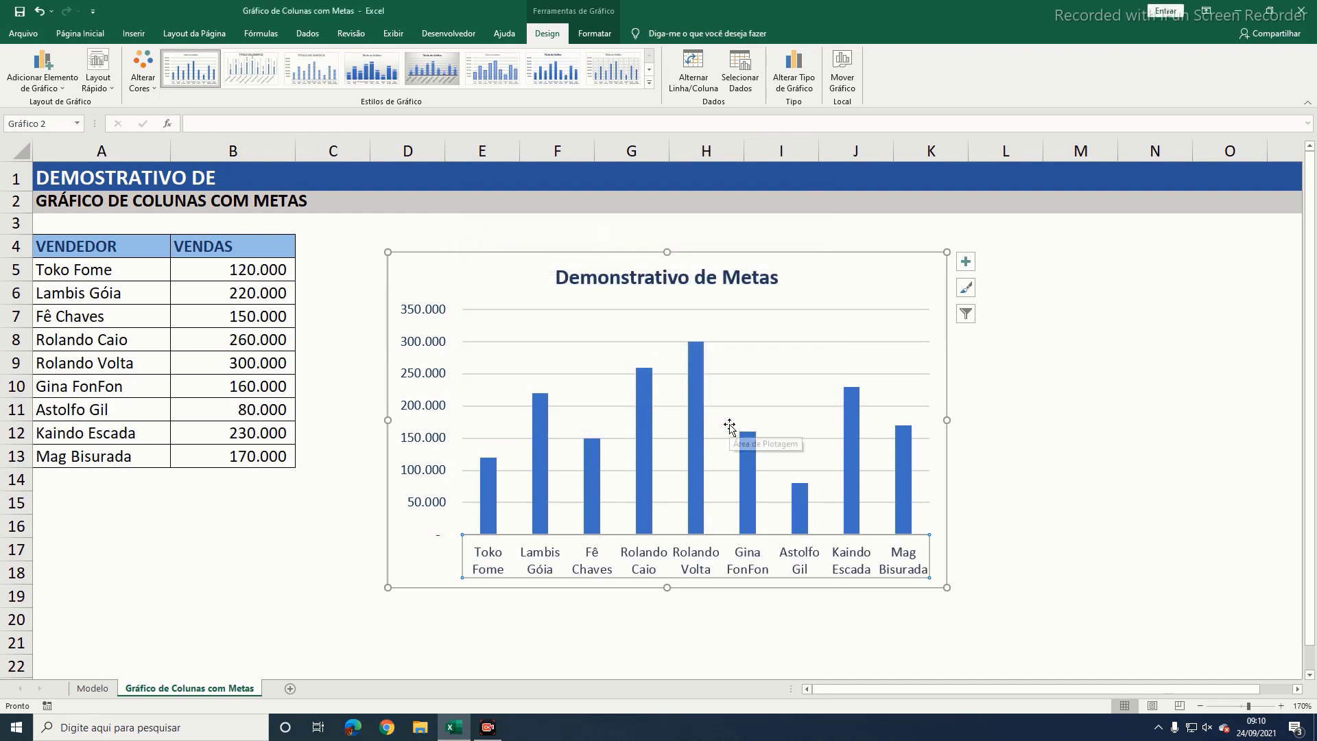
left_click(869, 274)
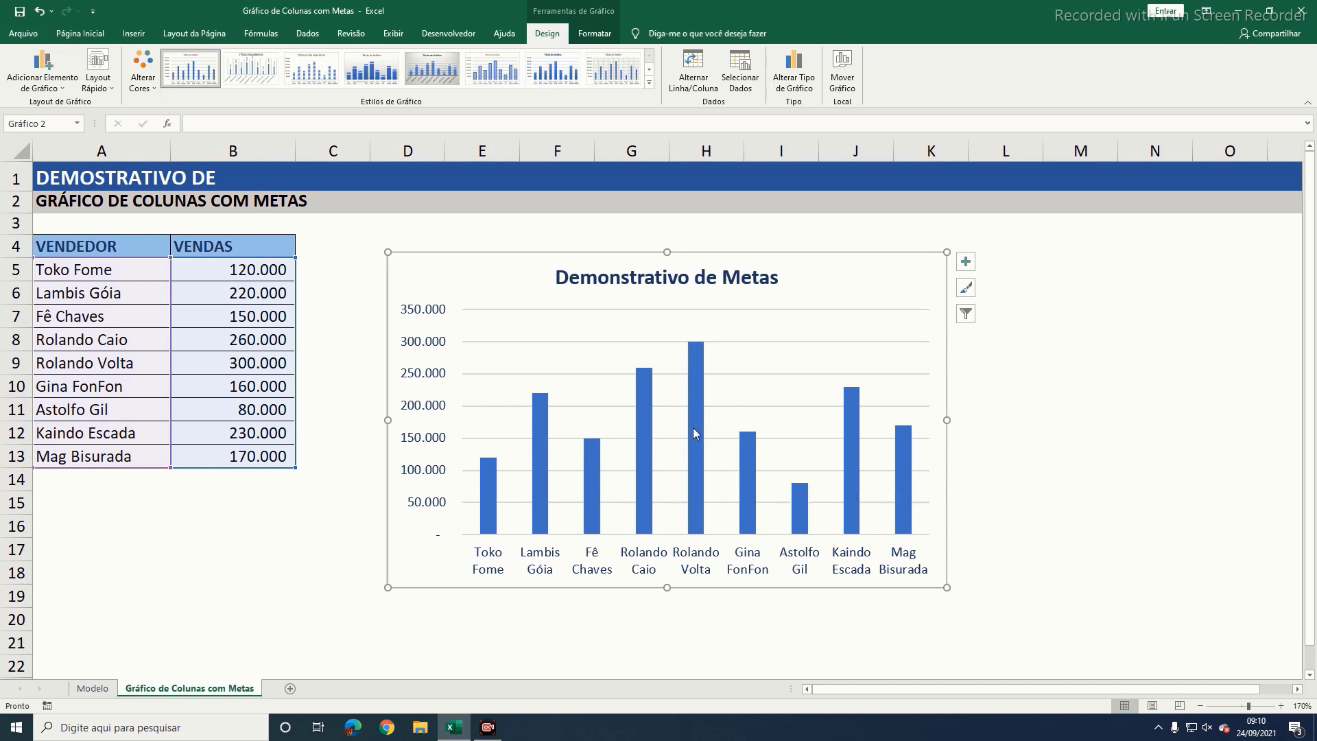
Step: Set the column series' gap width (Largura do Espaçamento) to 50% and close the series formatting options
mouse_move(689, 355)
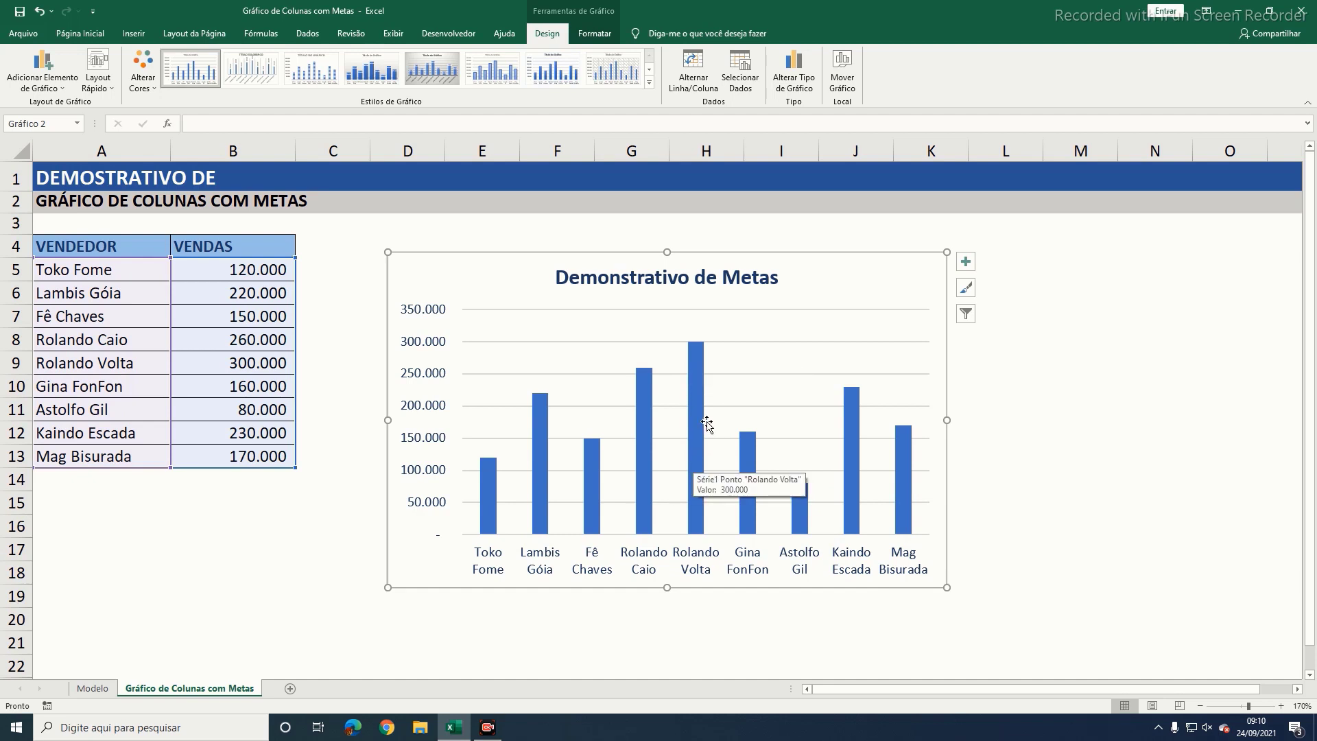
mouse_move(692, 419)
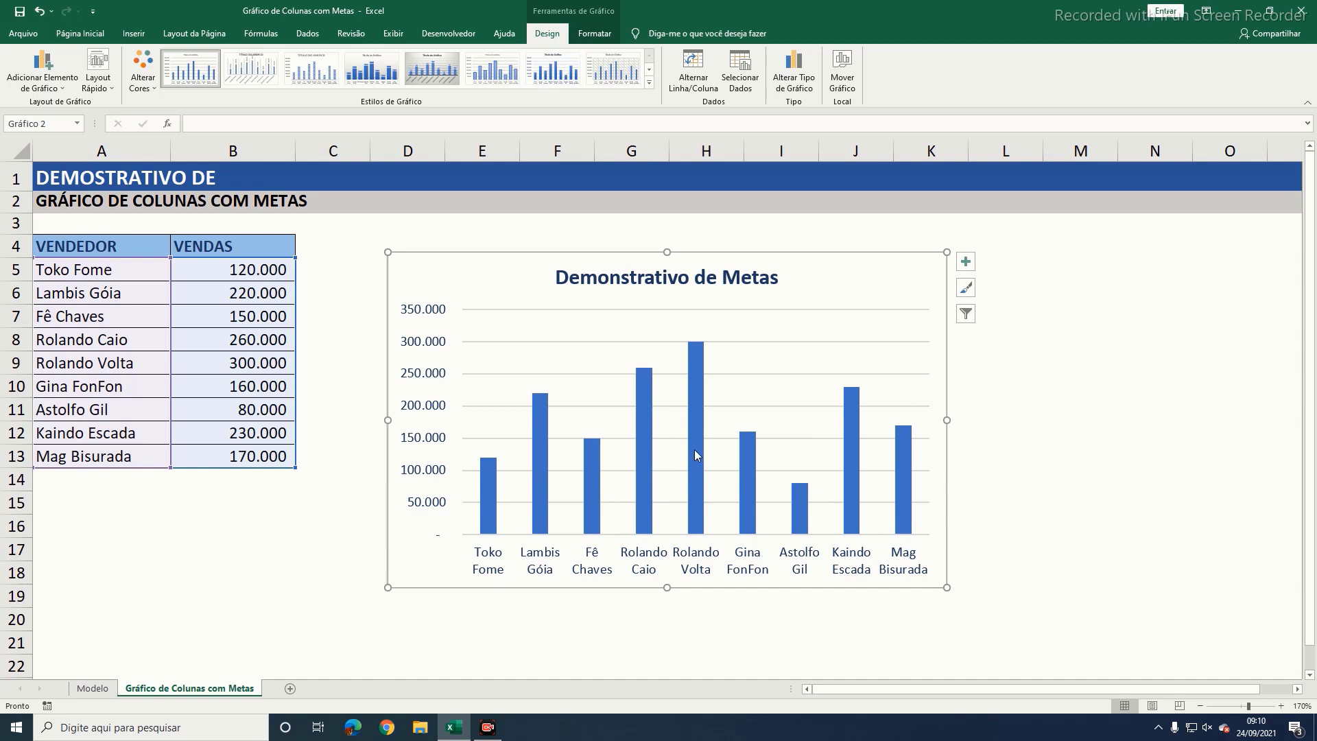
mouse_move(694, 447)
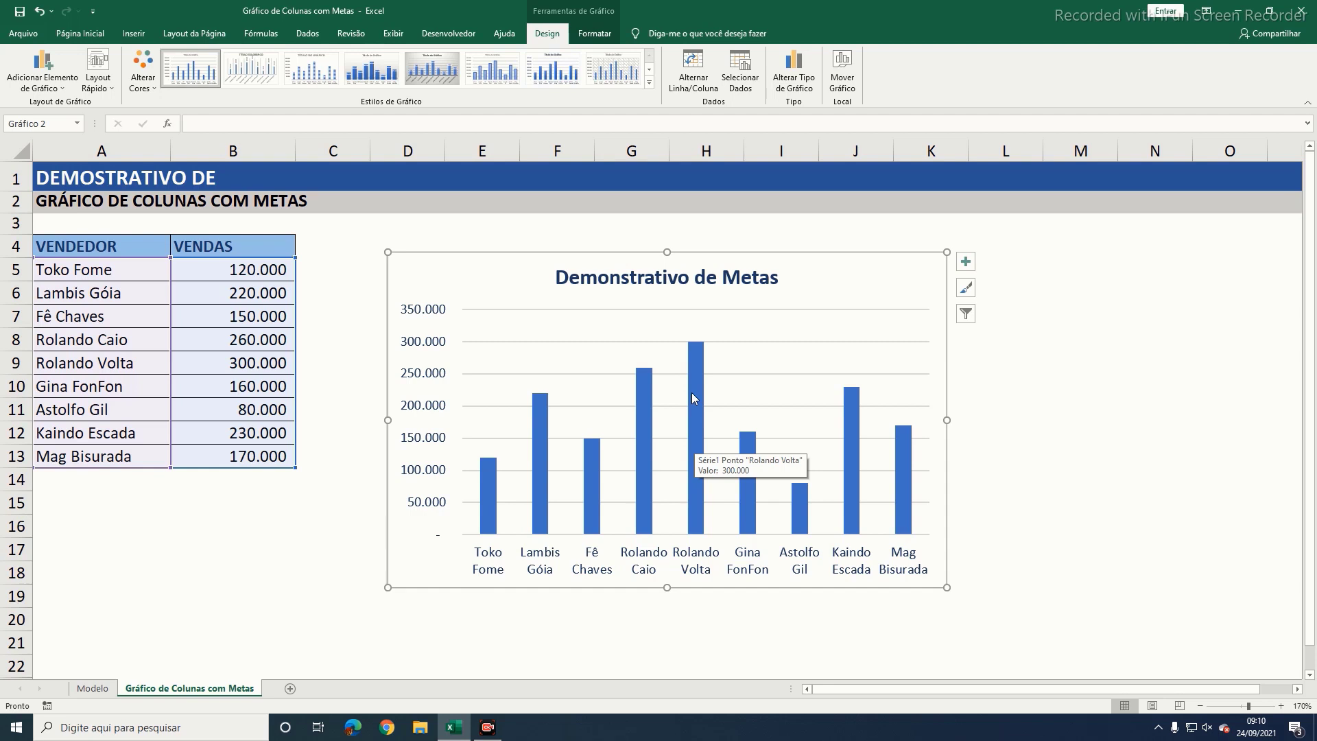
right_click(691, 392)
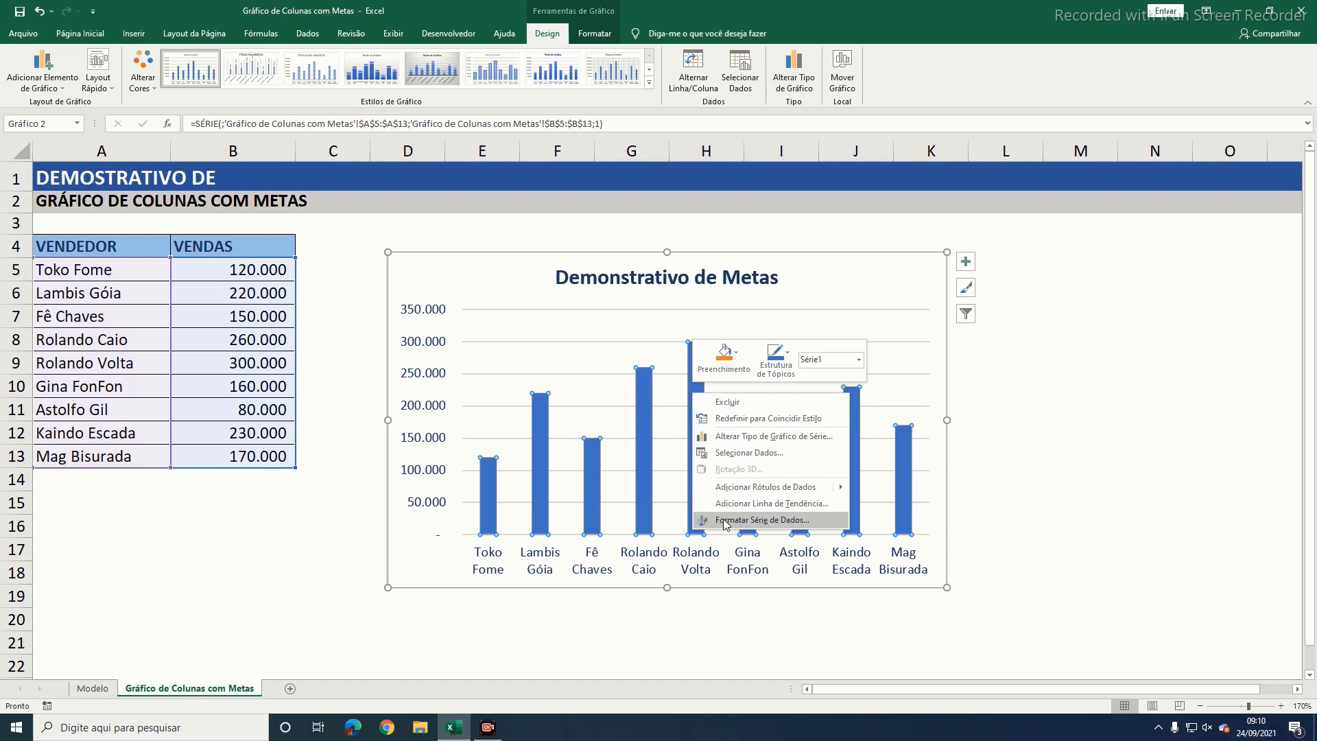
left_click(759, 518)
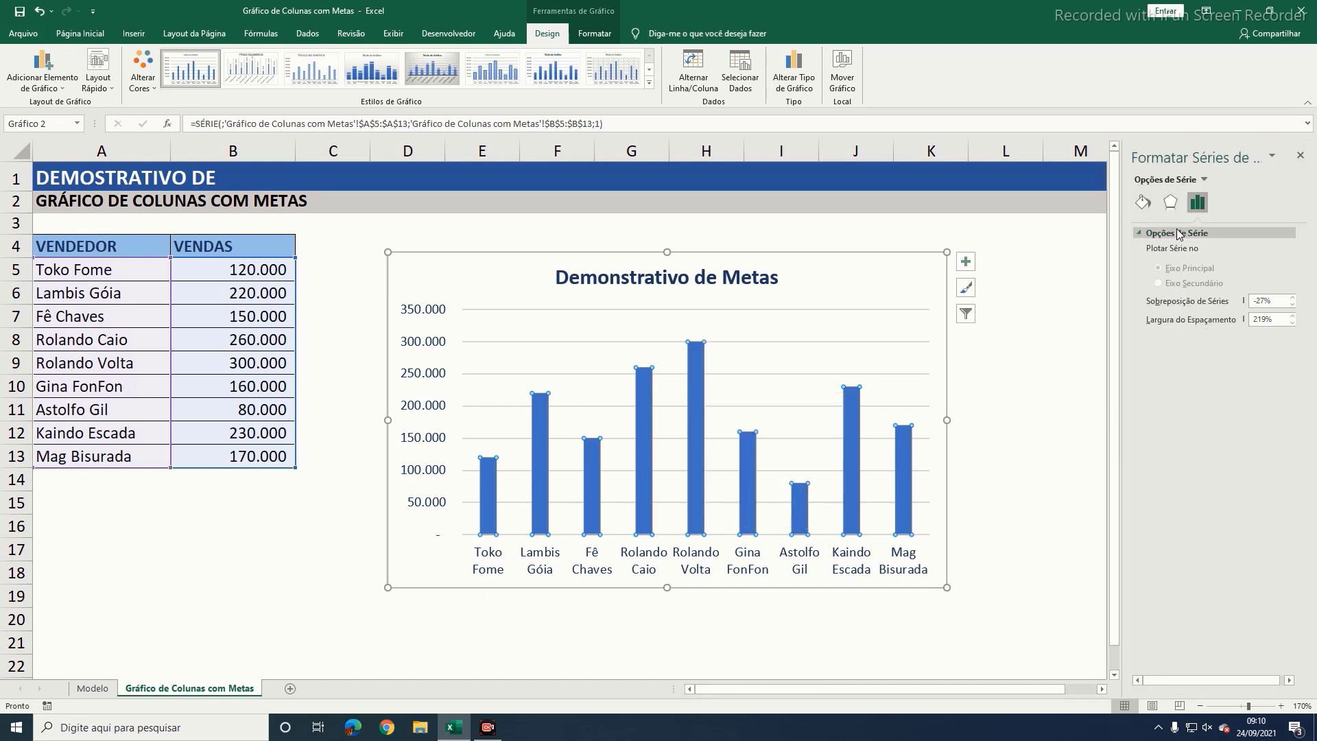
left_click_drag(1135, 310, 1307, 331)
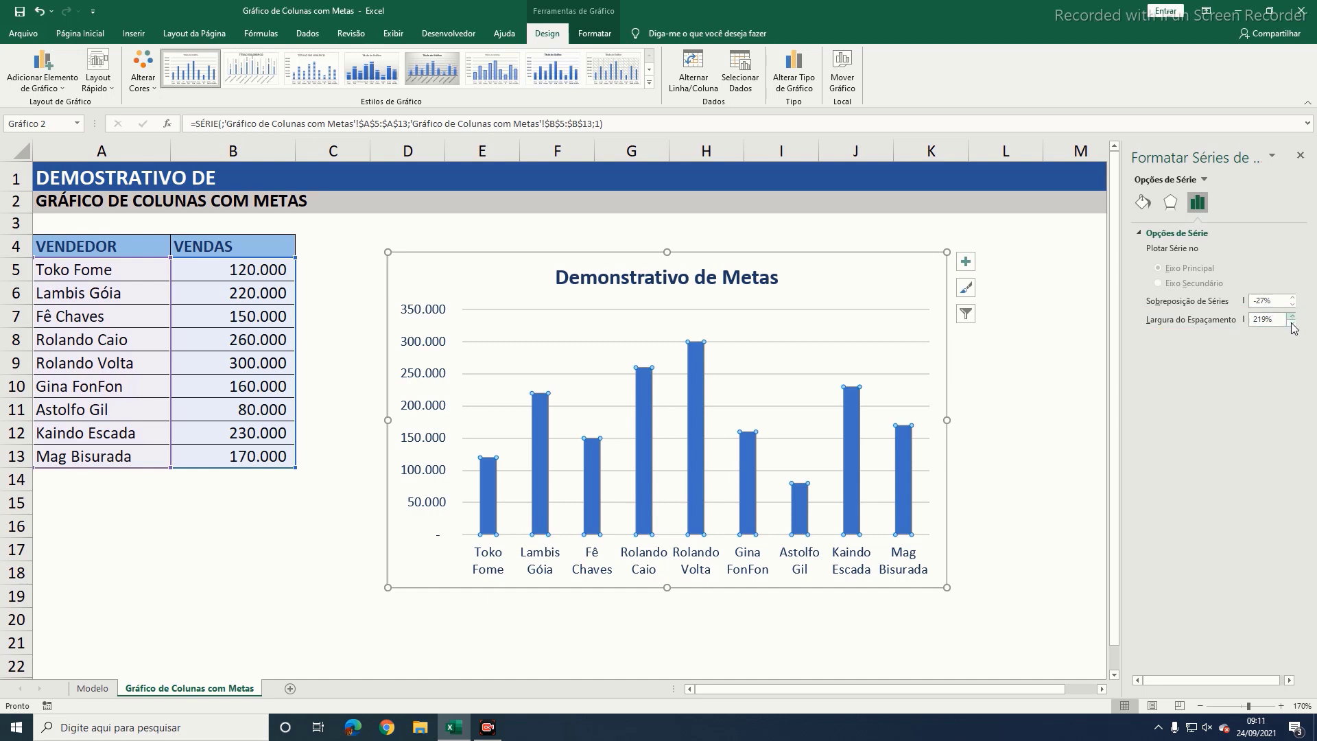
left_click_drag(1279, 321, 1246, 324)
type("50")
key("Return")
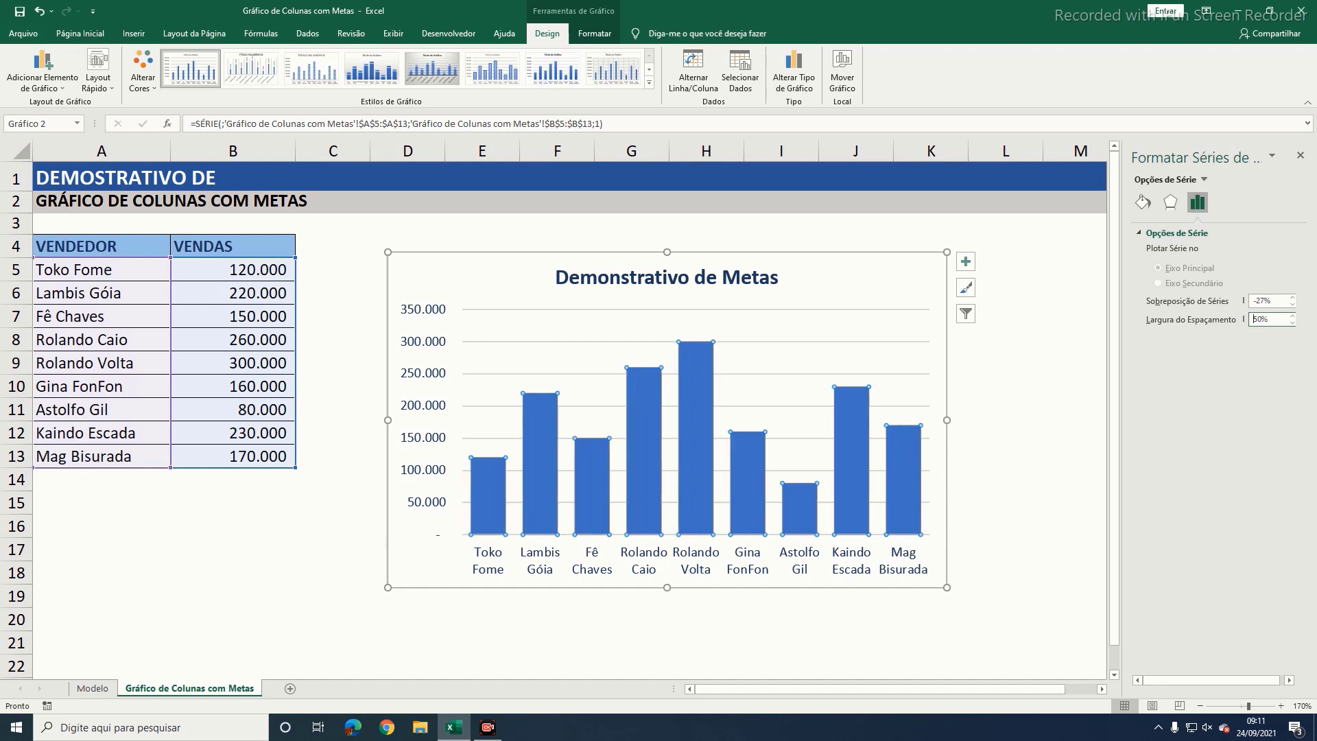
left_click(1300, 157)
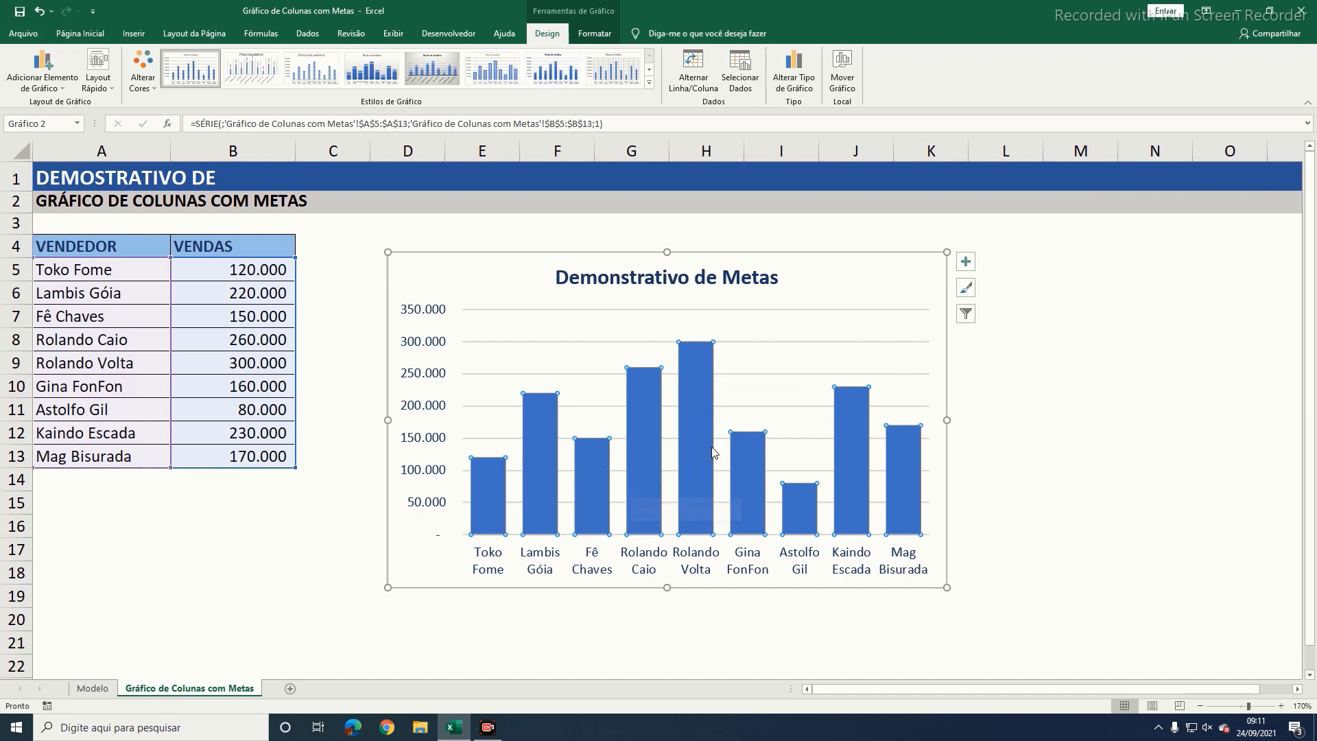
Step: Try a narrower chart, then widen it so its right edge meets the end of column K
left_click(889, 276)
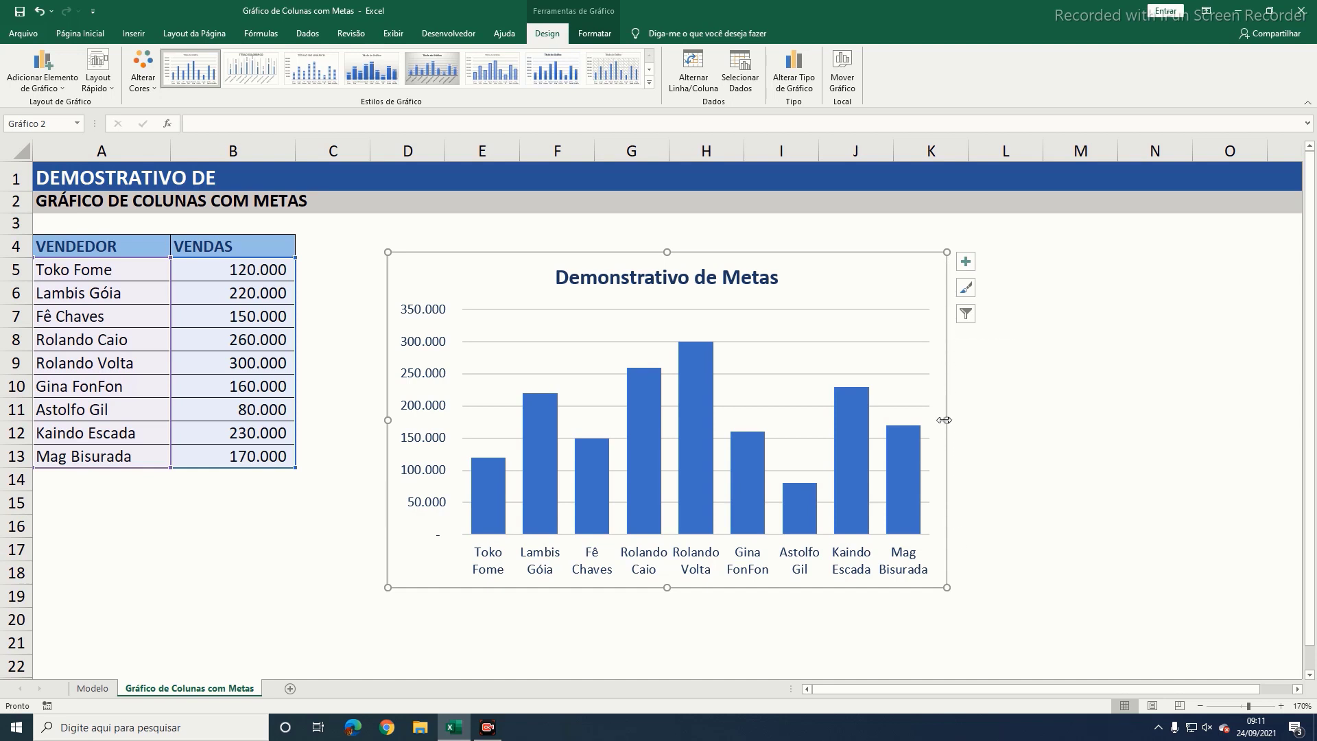
left_click_drag(946, 420, 917, 423)
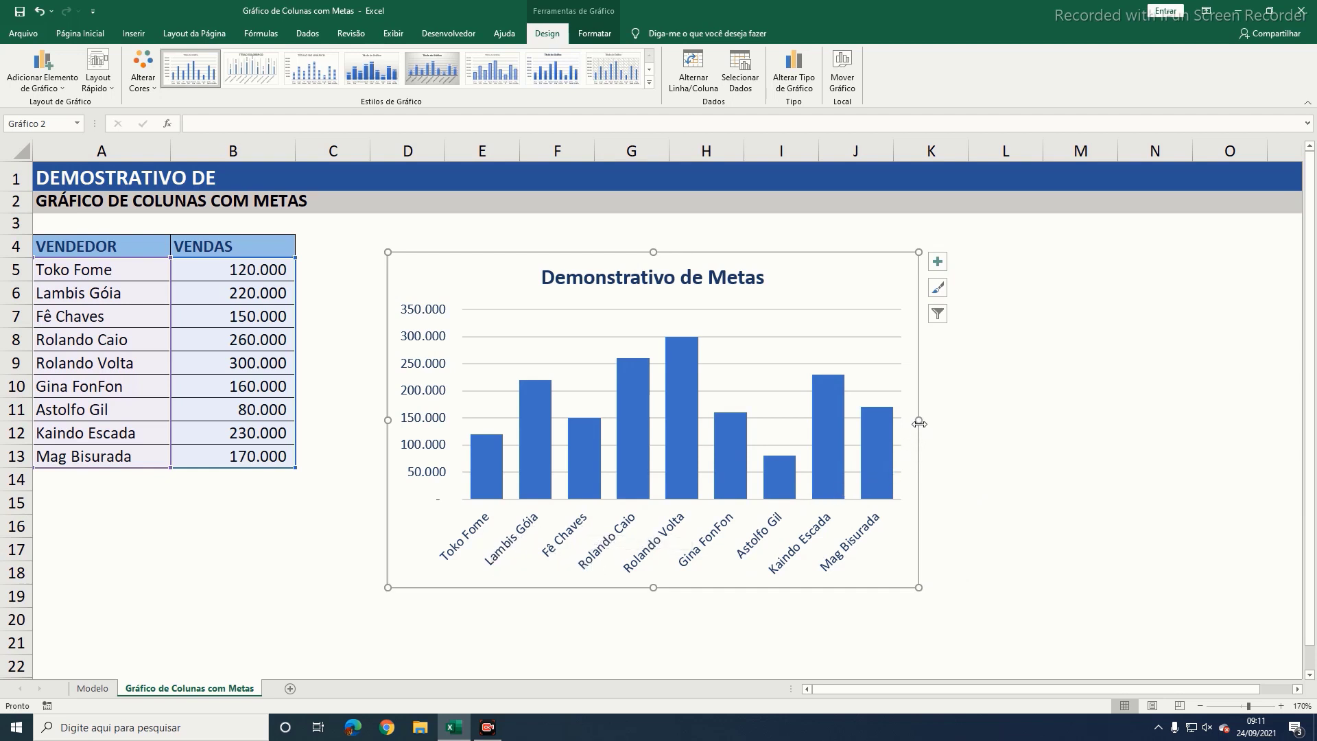
left_click_drag(919, 419, 970, 420)
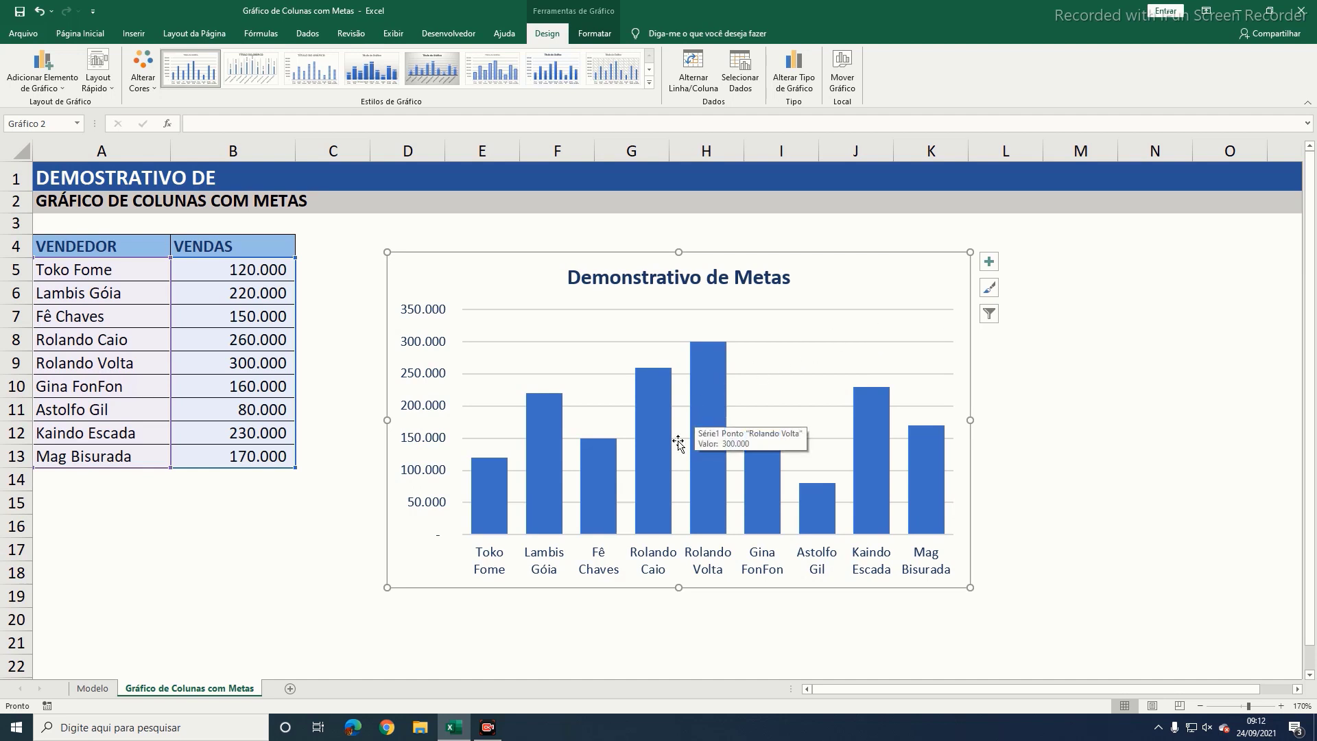
mouse_move(710, 416)
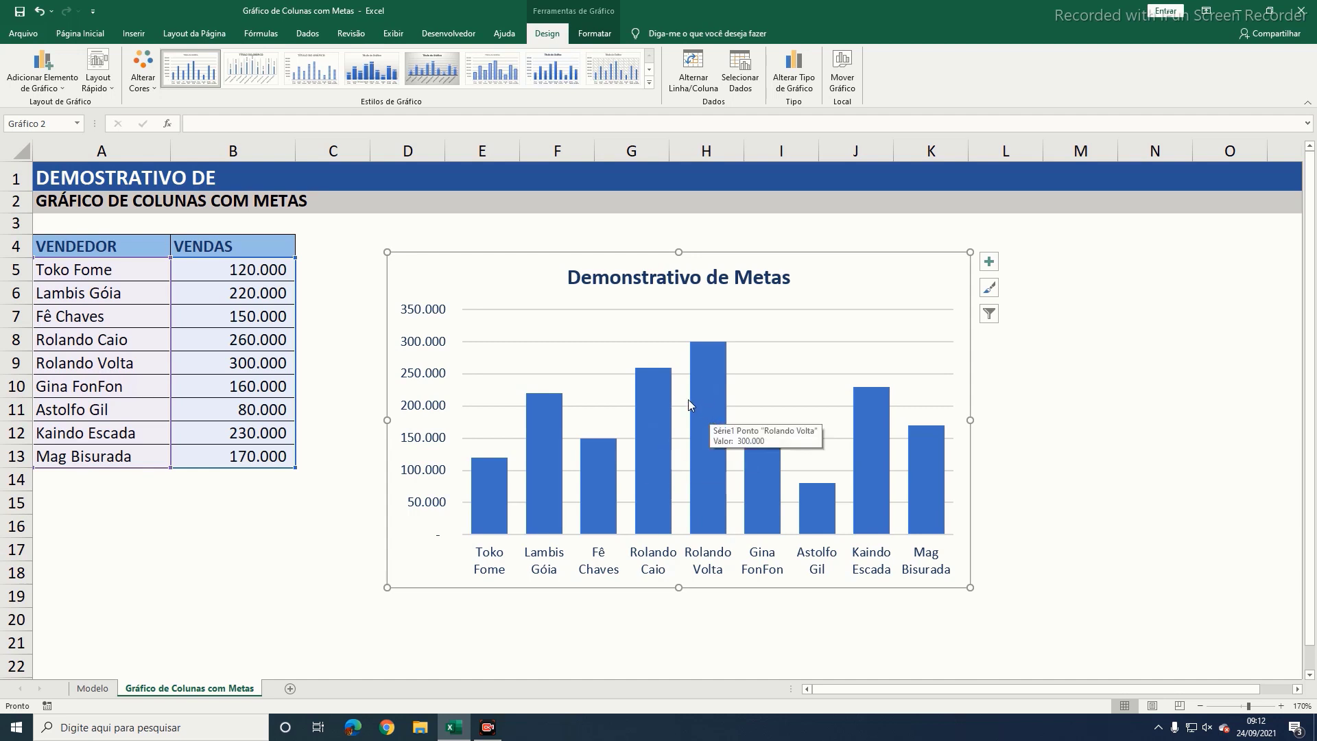
right_click(705, 397)
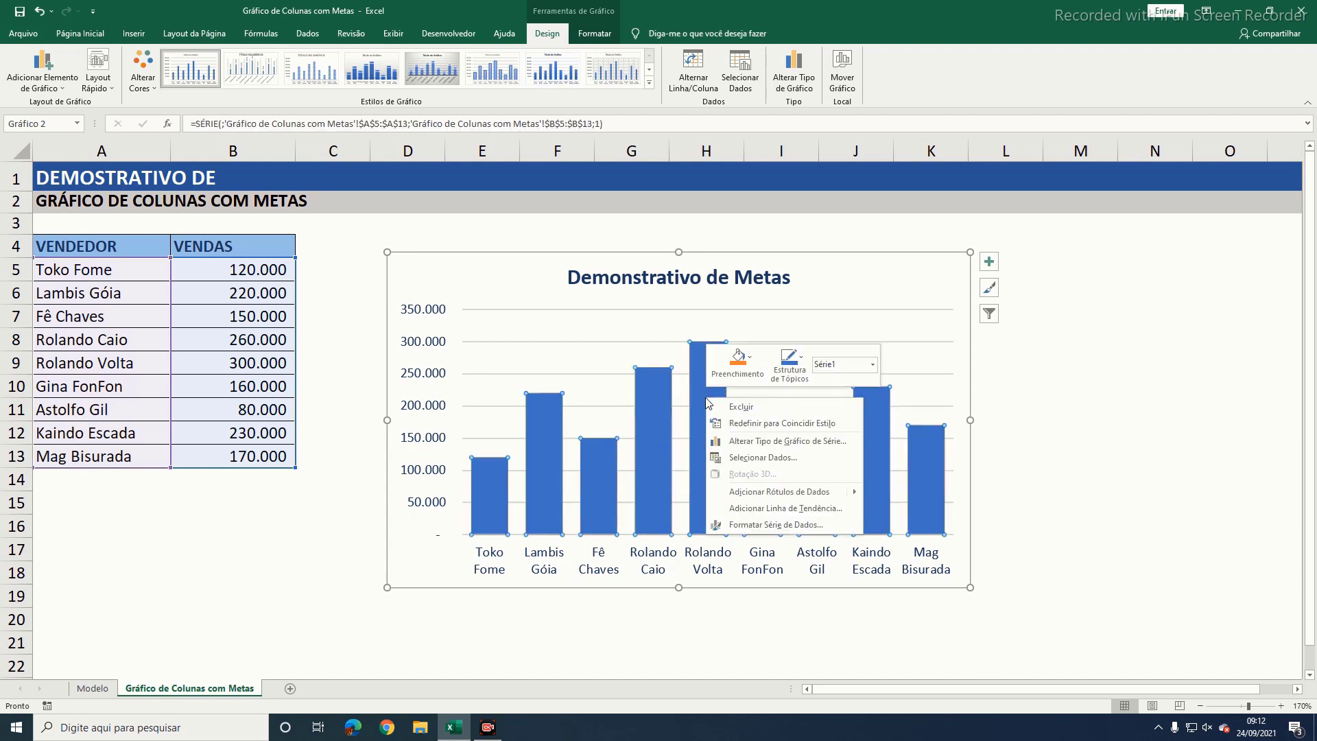
left_click(737, 367)
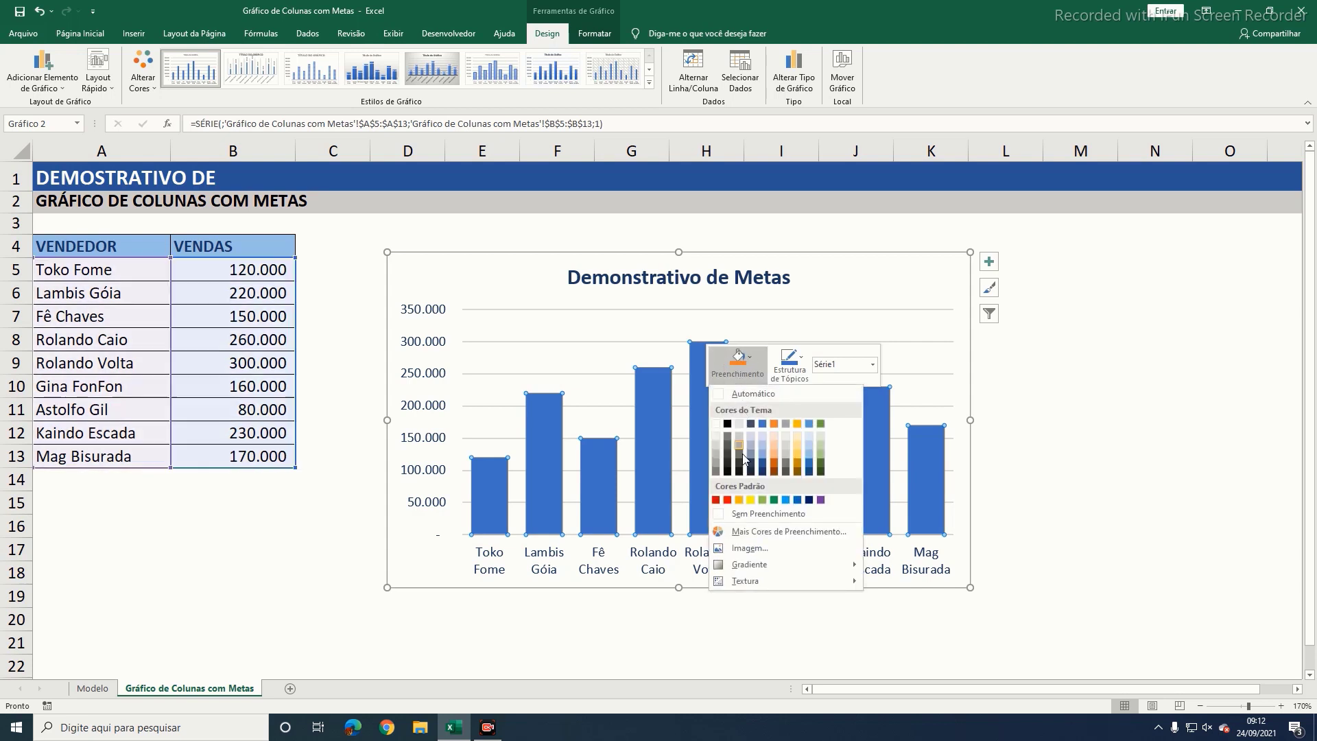
mouse_move(750, 564)
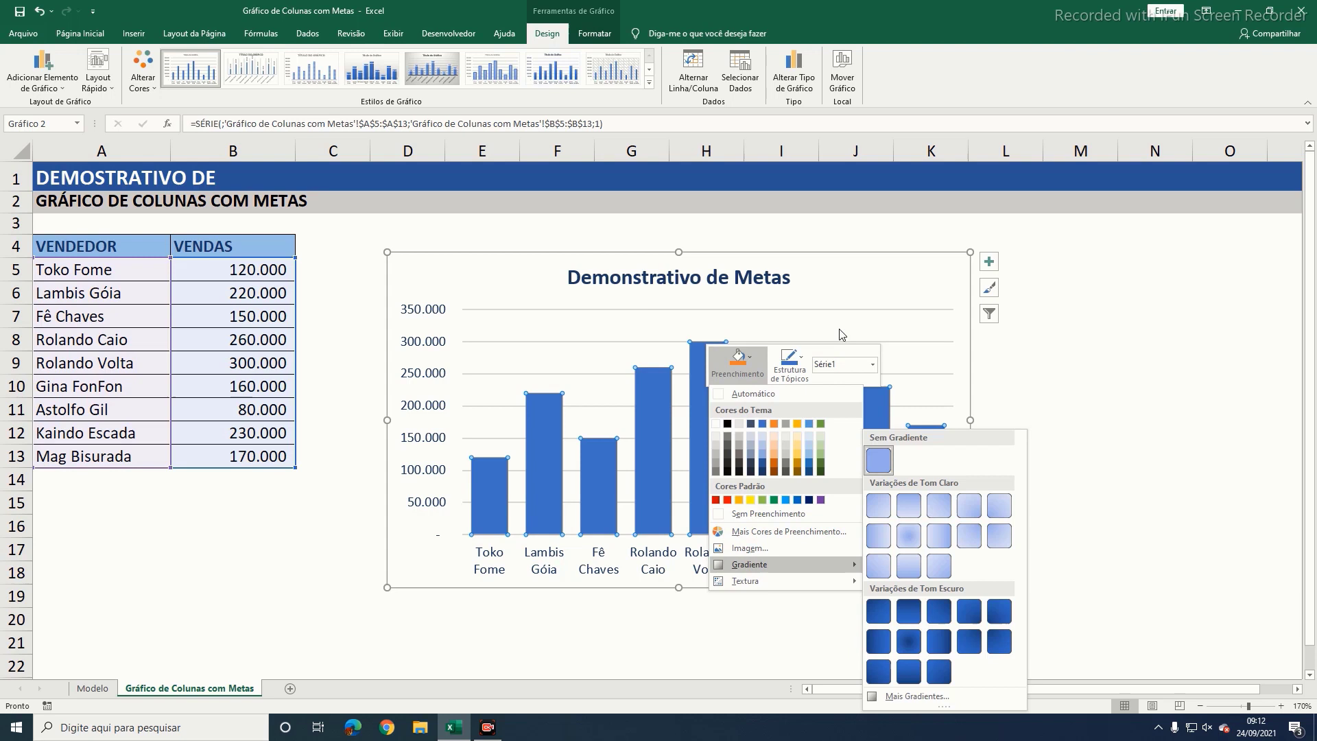
left_click(855, 280)
left_click(896, 278)
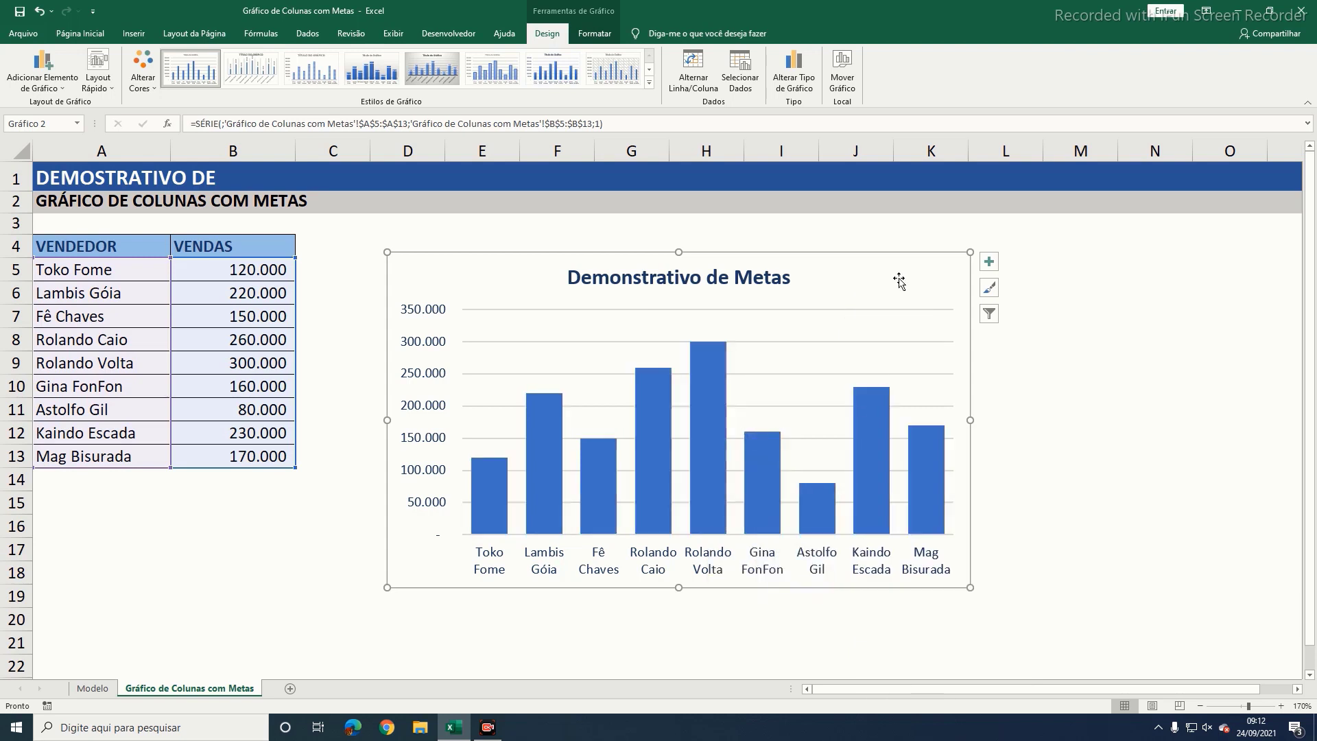
right_click(702, 377)
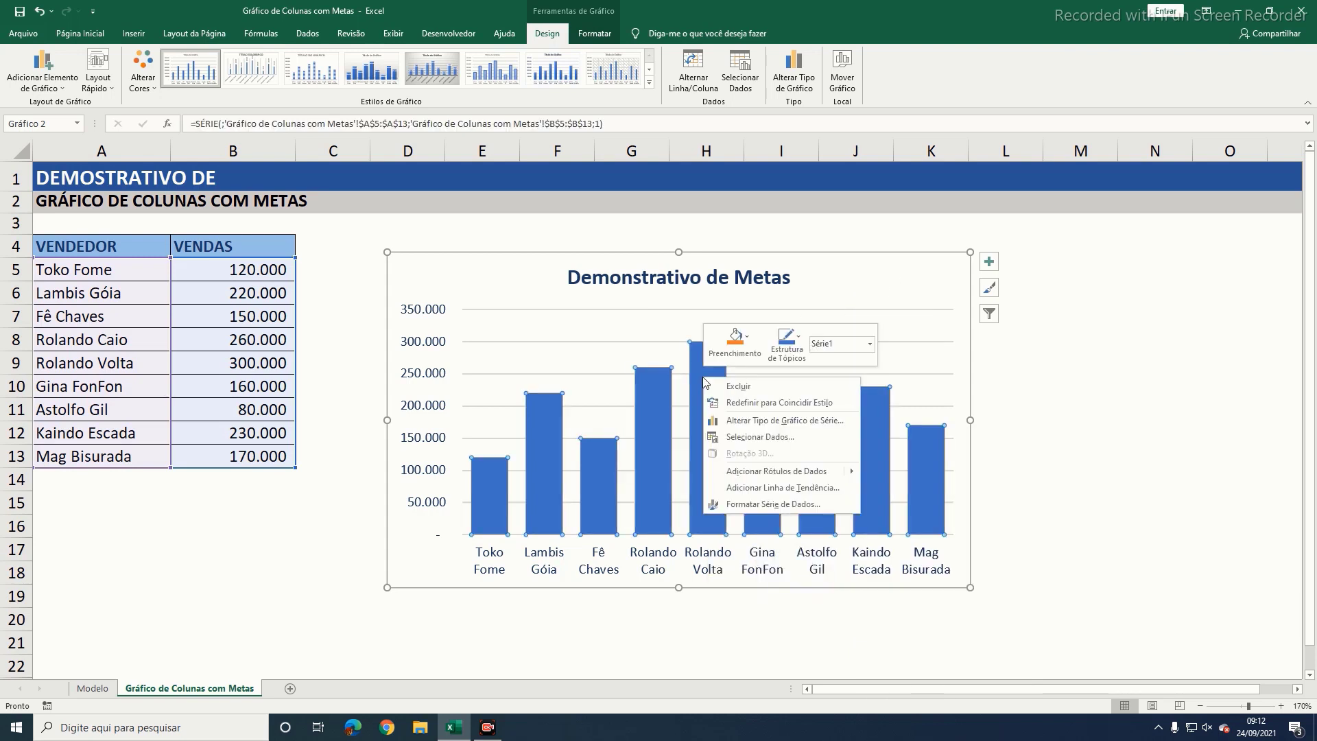
left_click(731, 353)
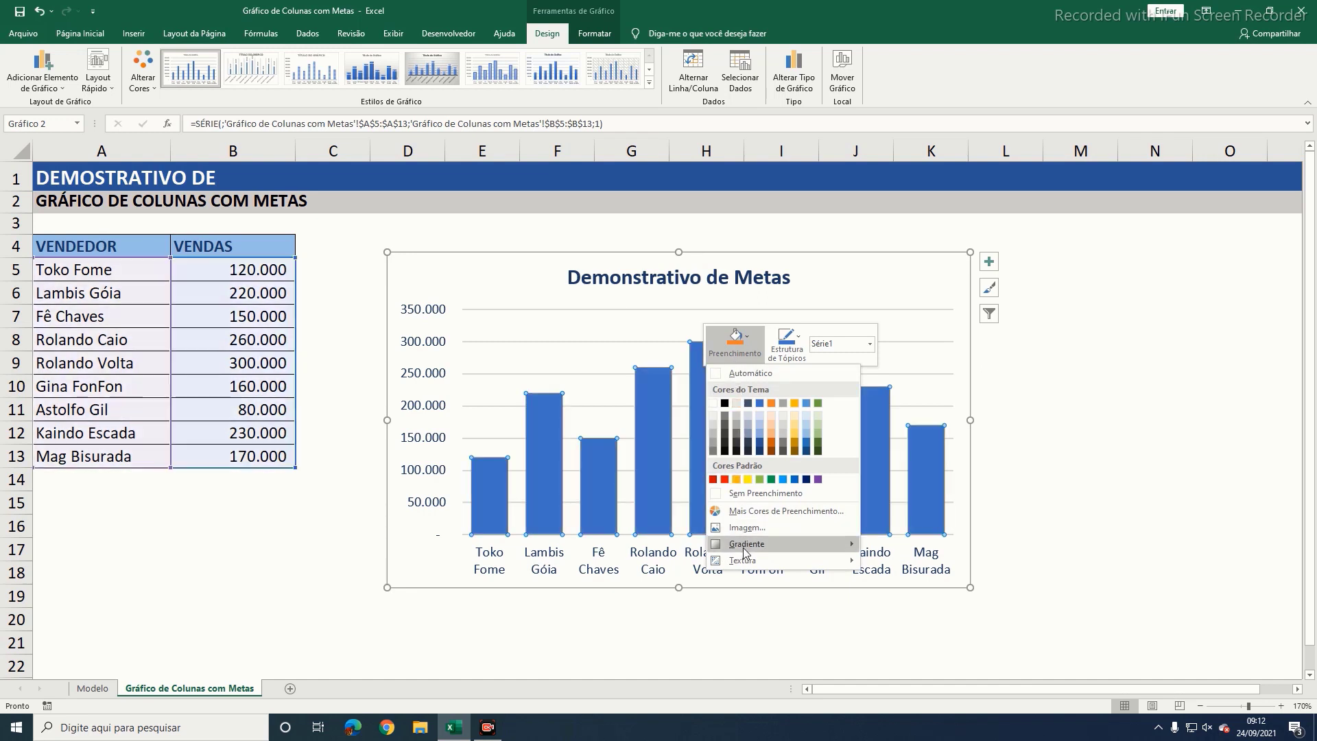
left_click(904, 269)
left_click(905, 271)
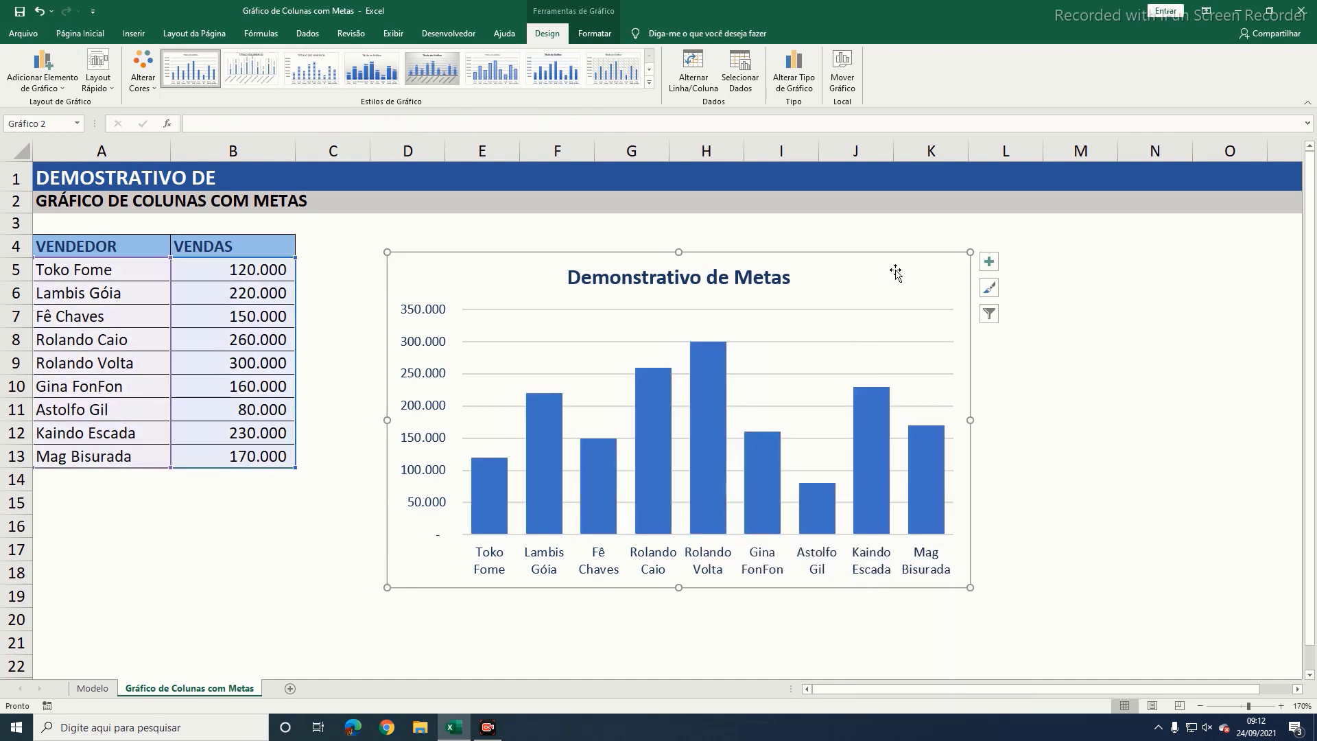
Step: Try filling the chart's column series with the standard yellow colour
mouse_move(708, 404)
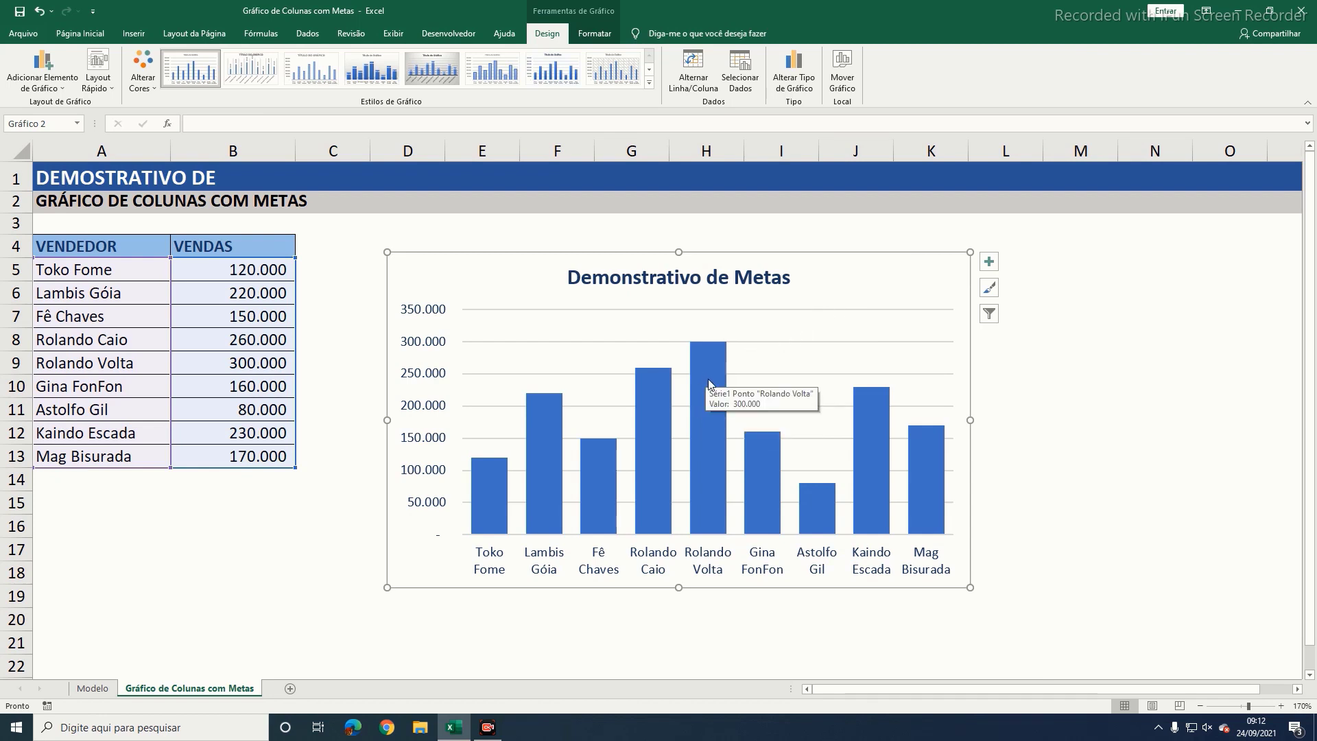
left_click(709, 384)
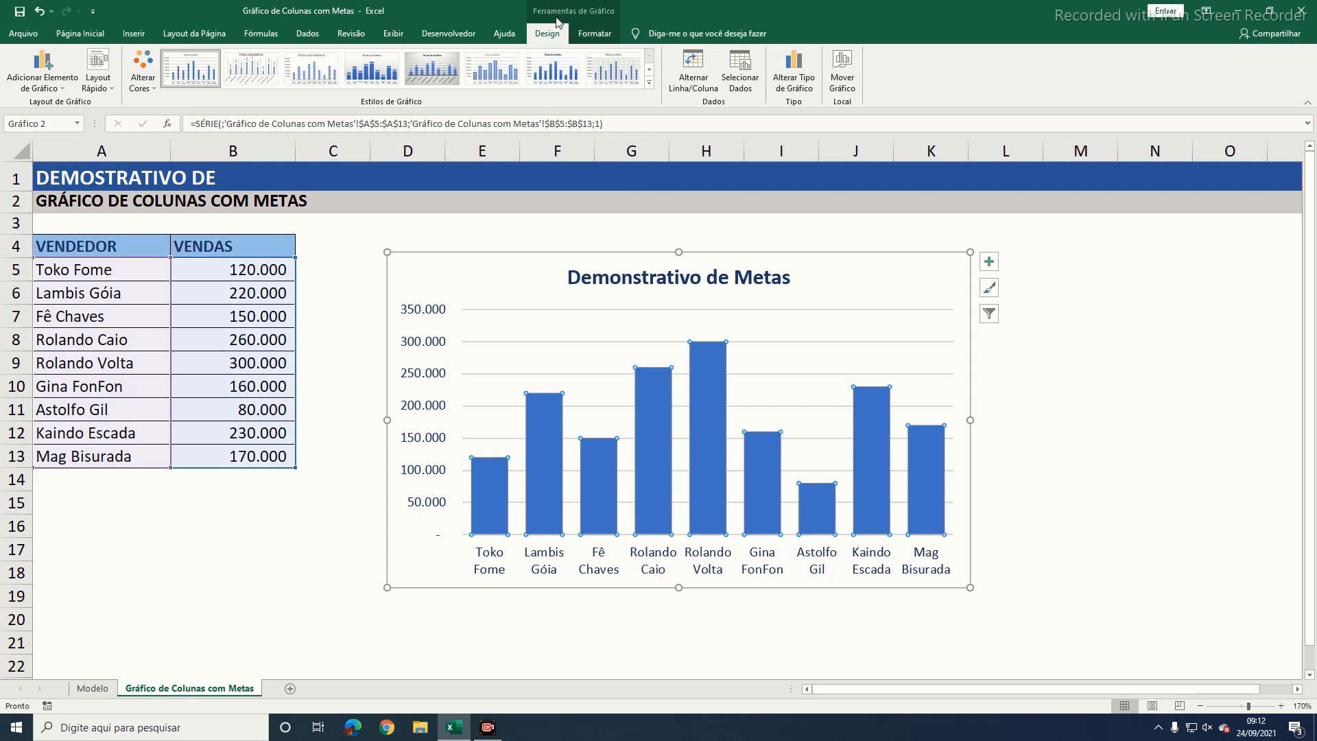
left_click(586, 36)
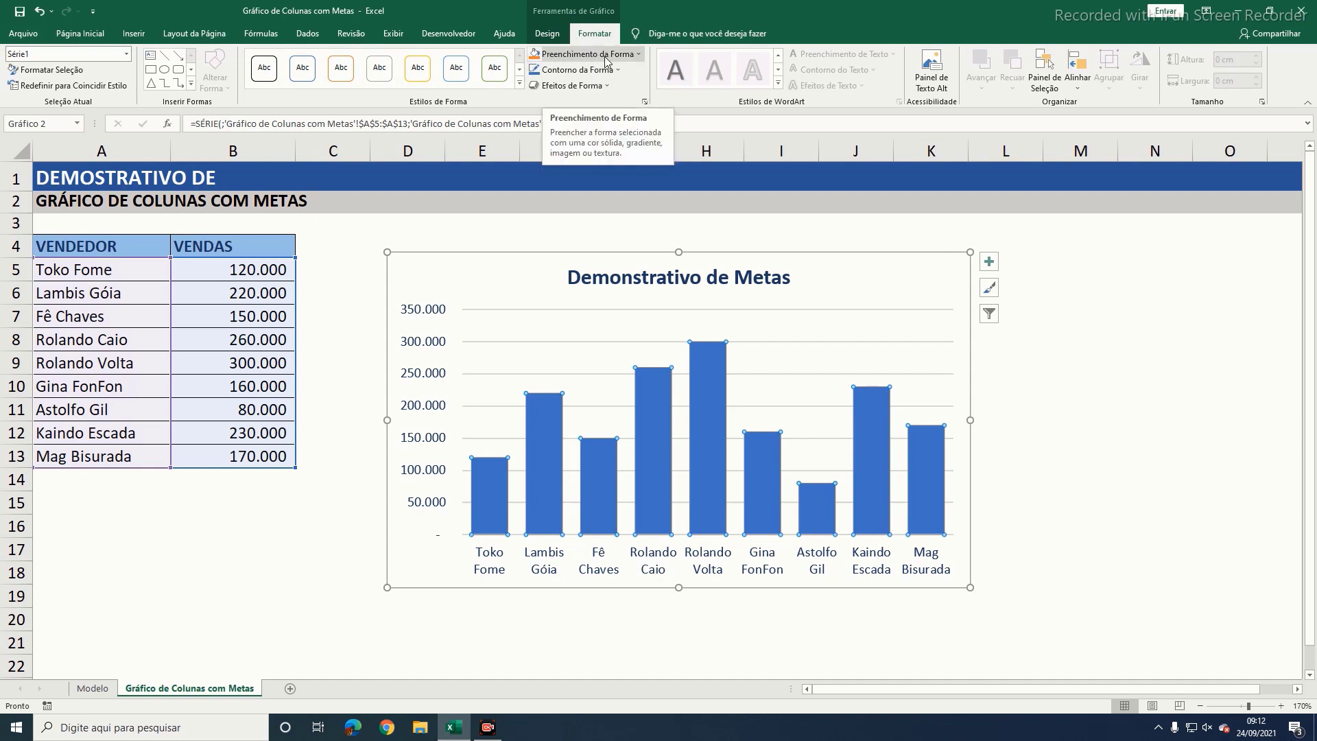
left_click(567, 59)
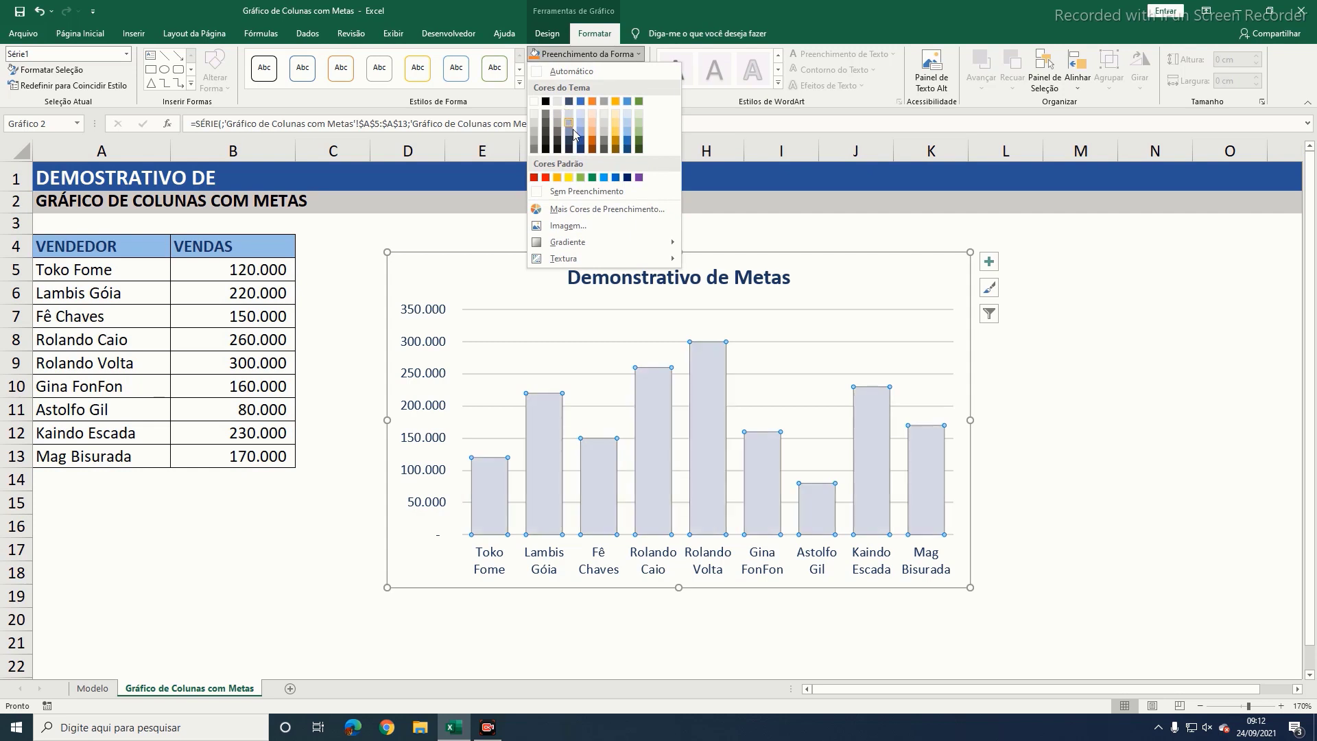
left_click(567, 177)
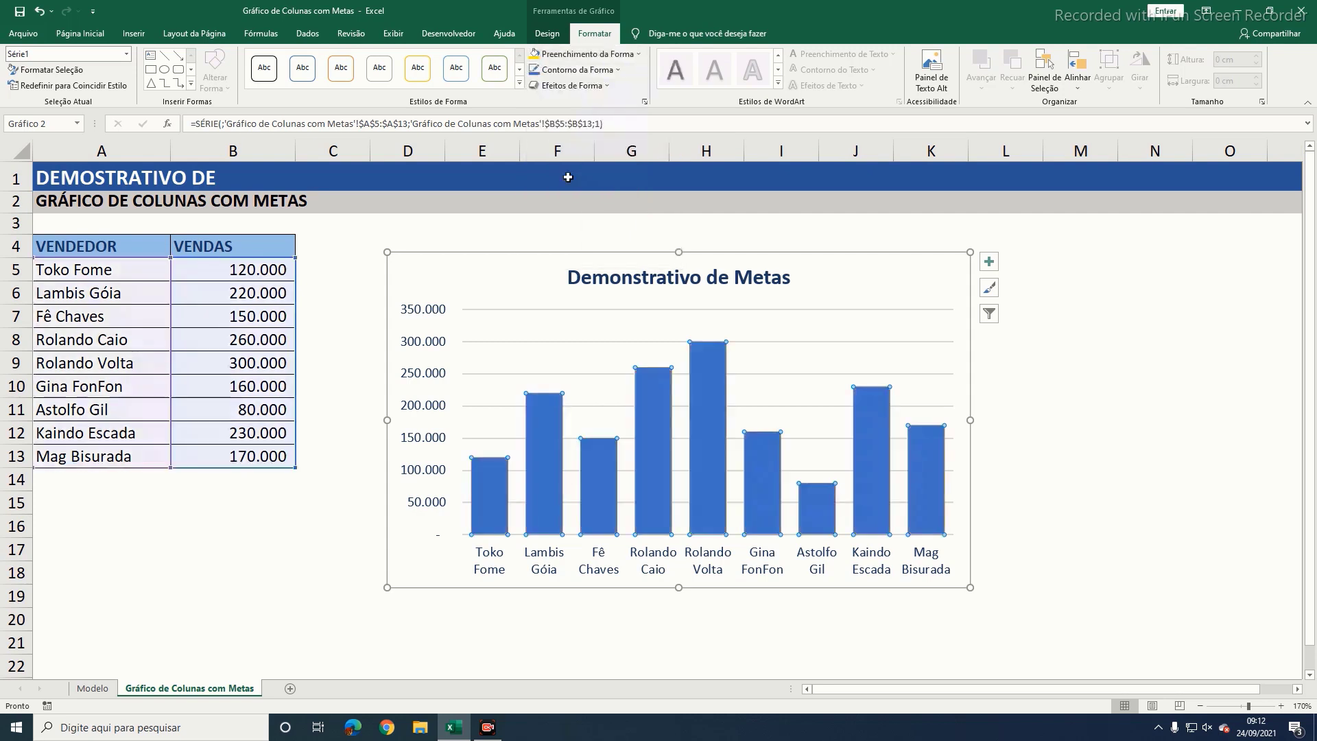
left_click(885, 281)
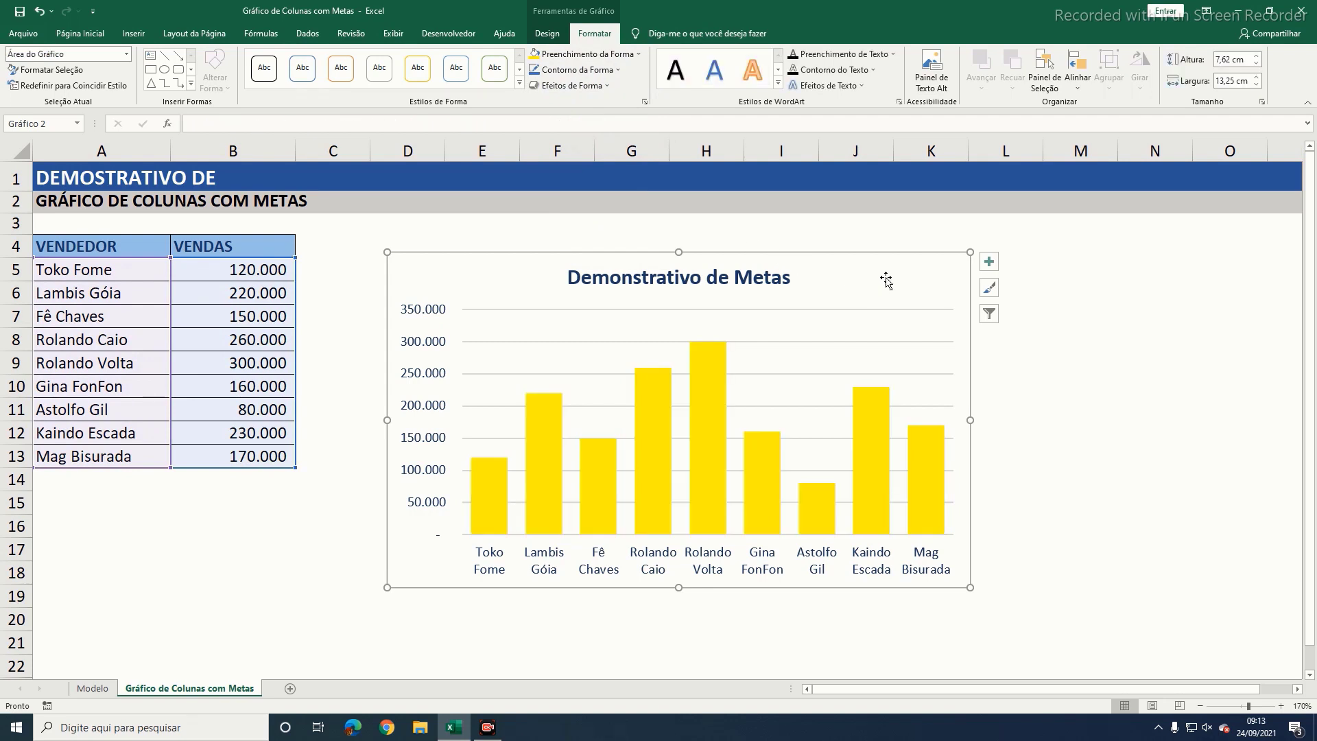
Step: Fill the chart's column series with the gold theme colour
left_click(708, 402)
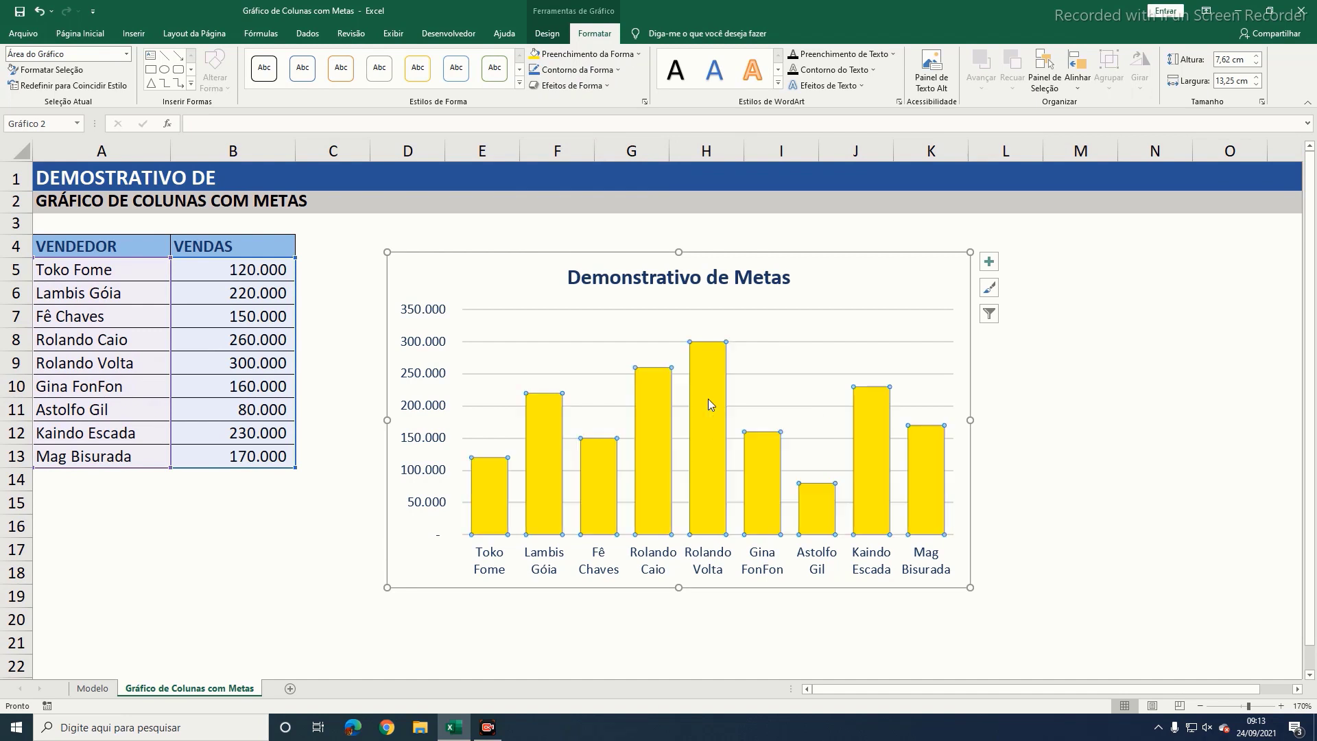
left_click(573, 55)
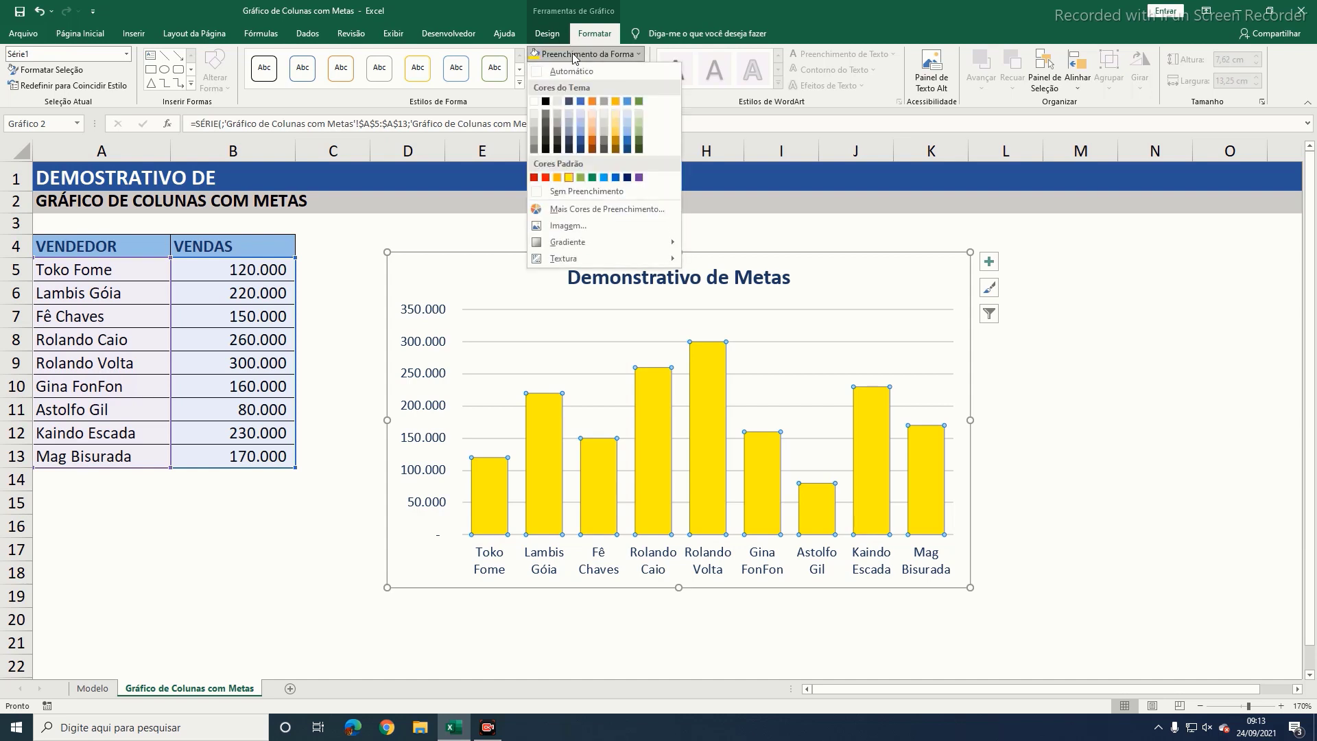
left_click(615, 101)
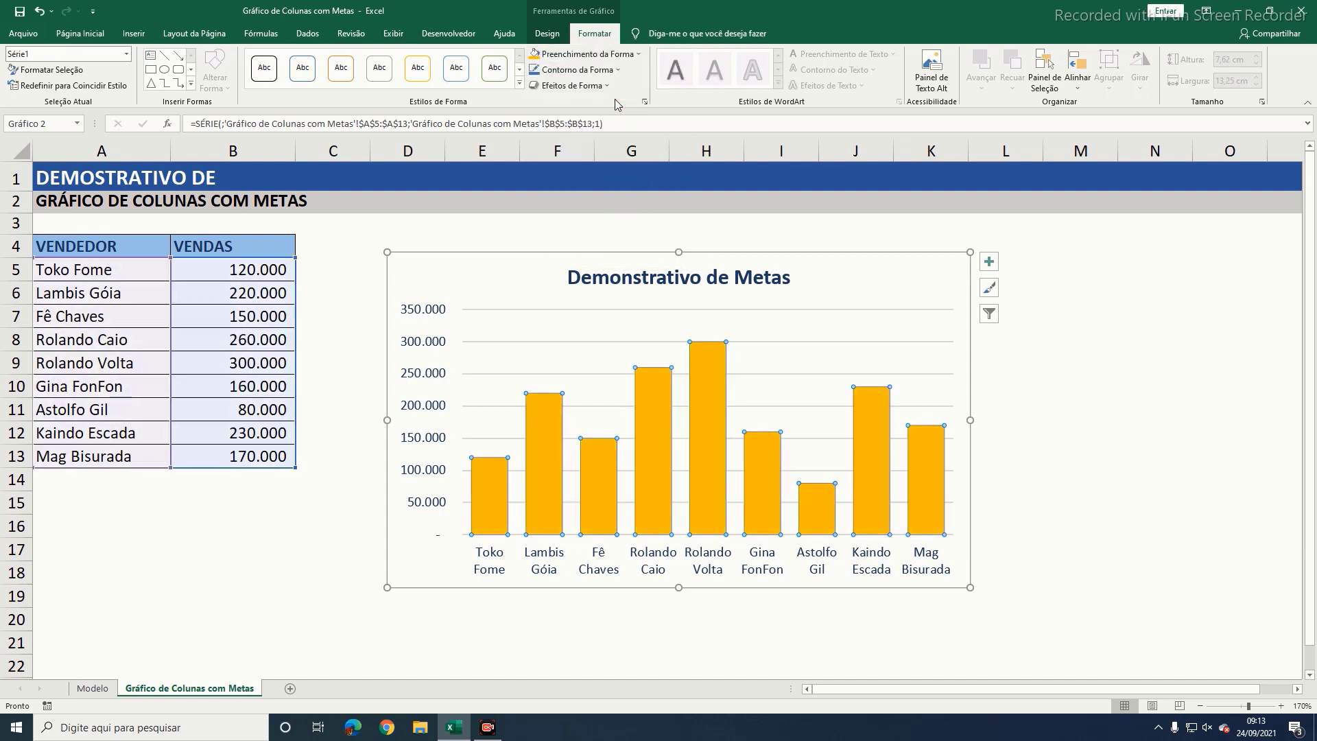
left_click(855, 287)
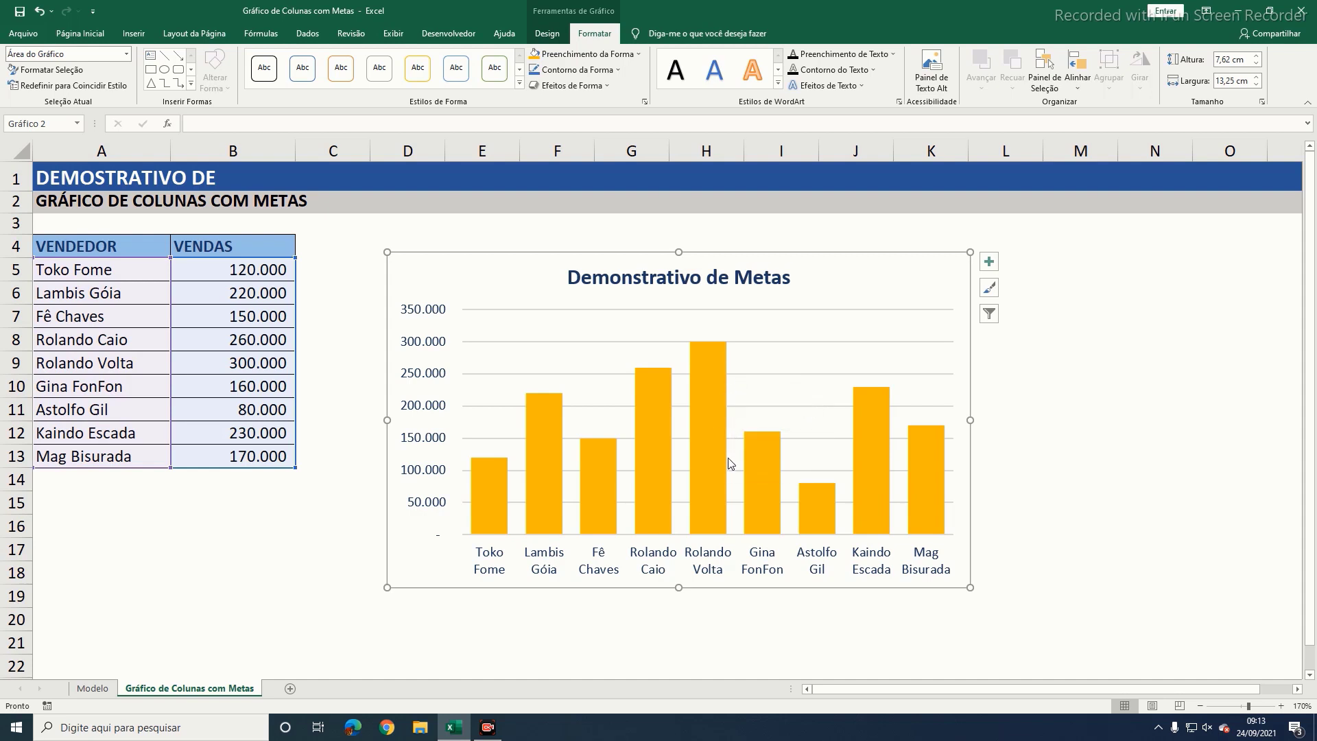
Step: Add the first outer shadow preset (Sombra, Externa) to the chart's column series
left_click(710, 374)
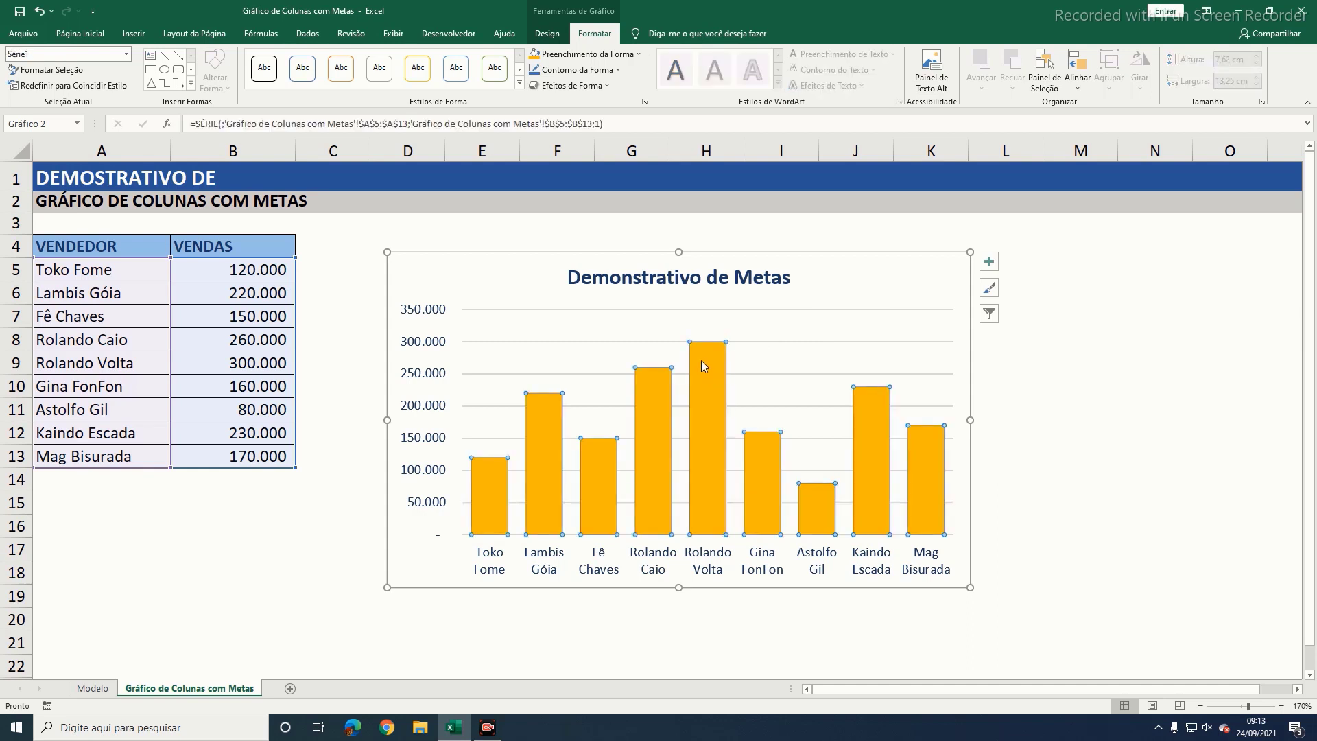
left_click(556, 86)
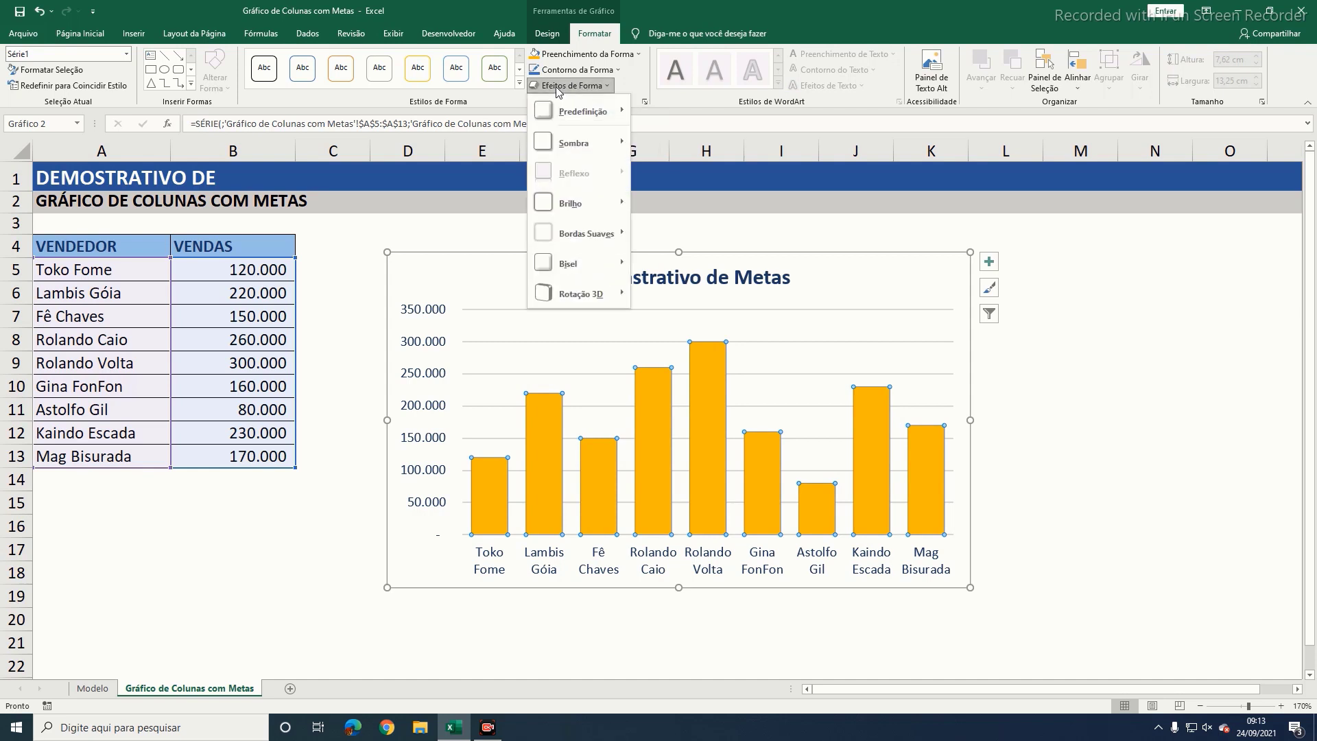
mouse_move(561, 146)
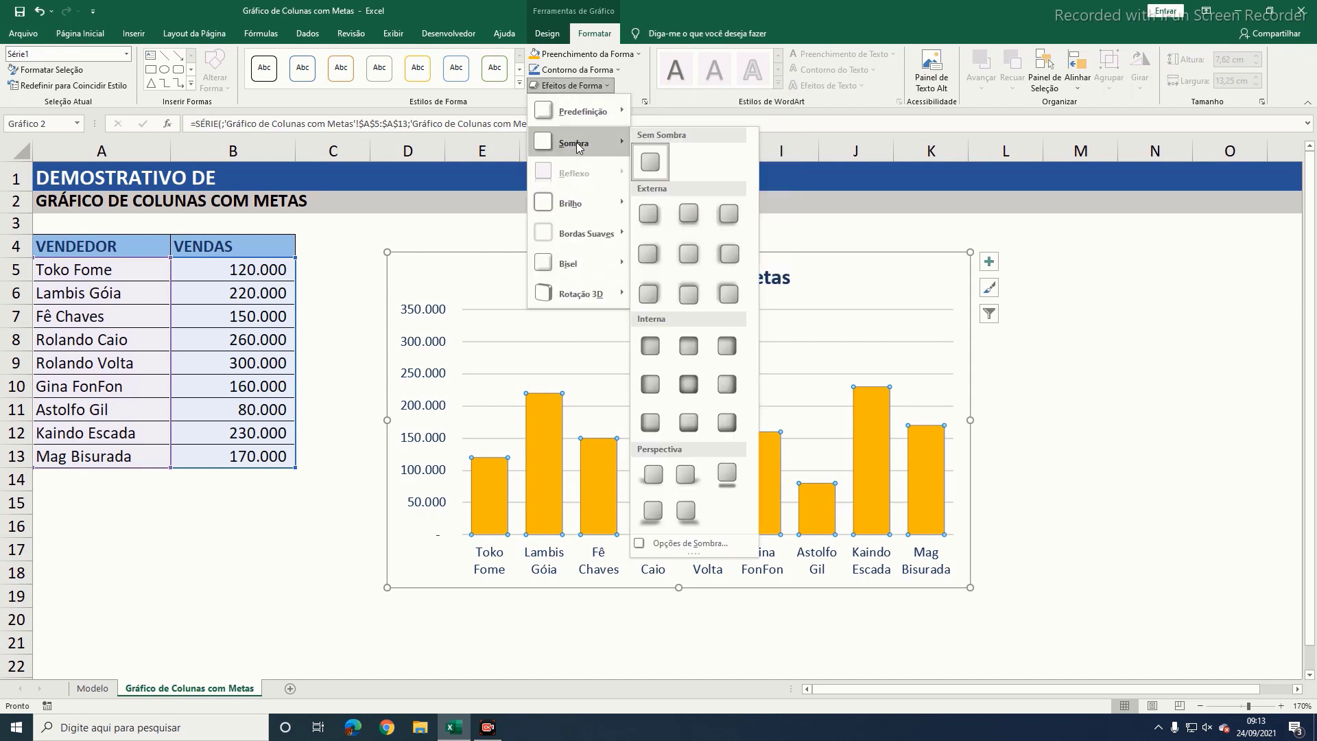
left_click(650, 215)
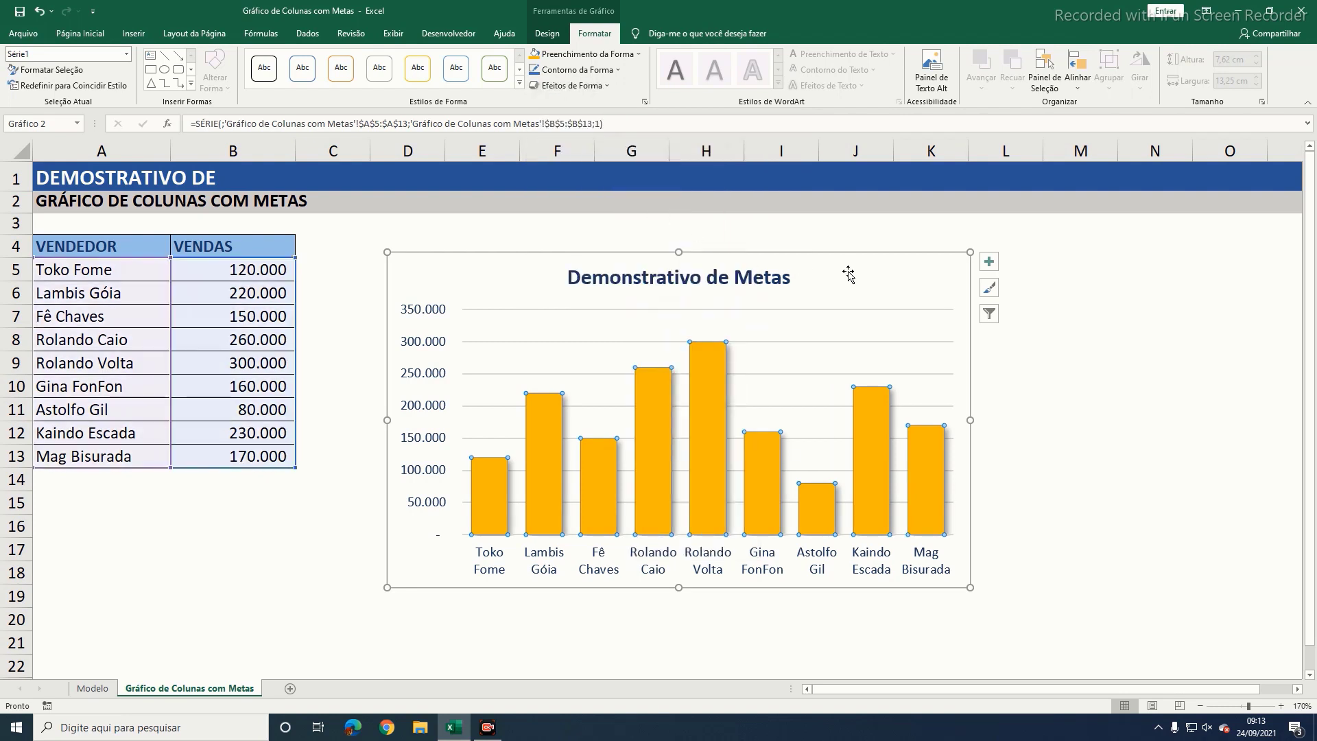
left_click(897, 274)
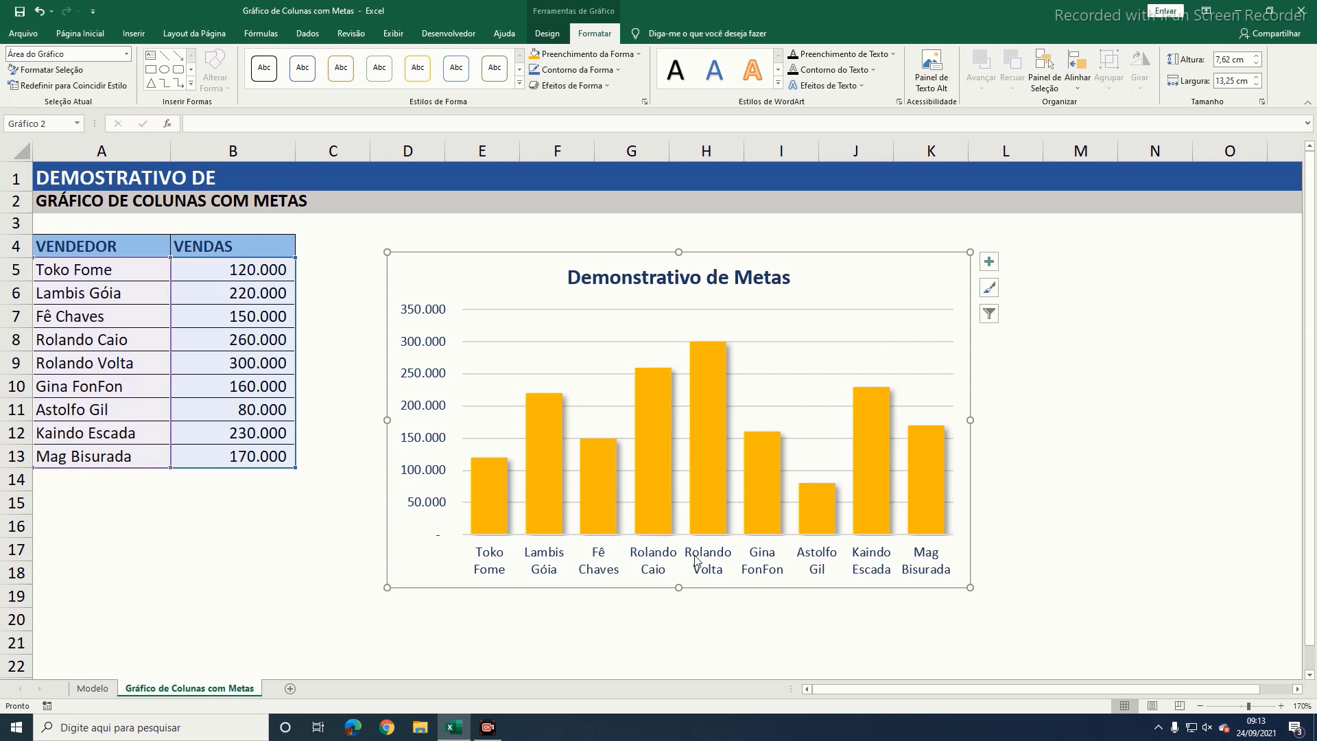
mouse_move(713, 456)
mouse_move(549, 406)
mouse_move(812, 483)
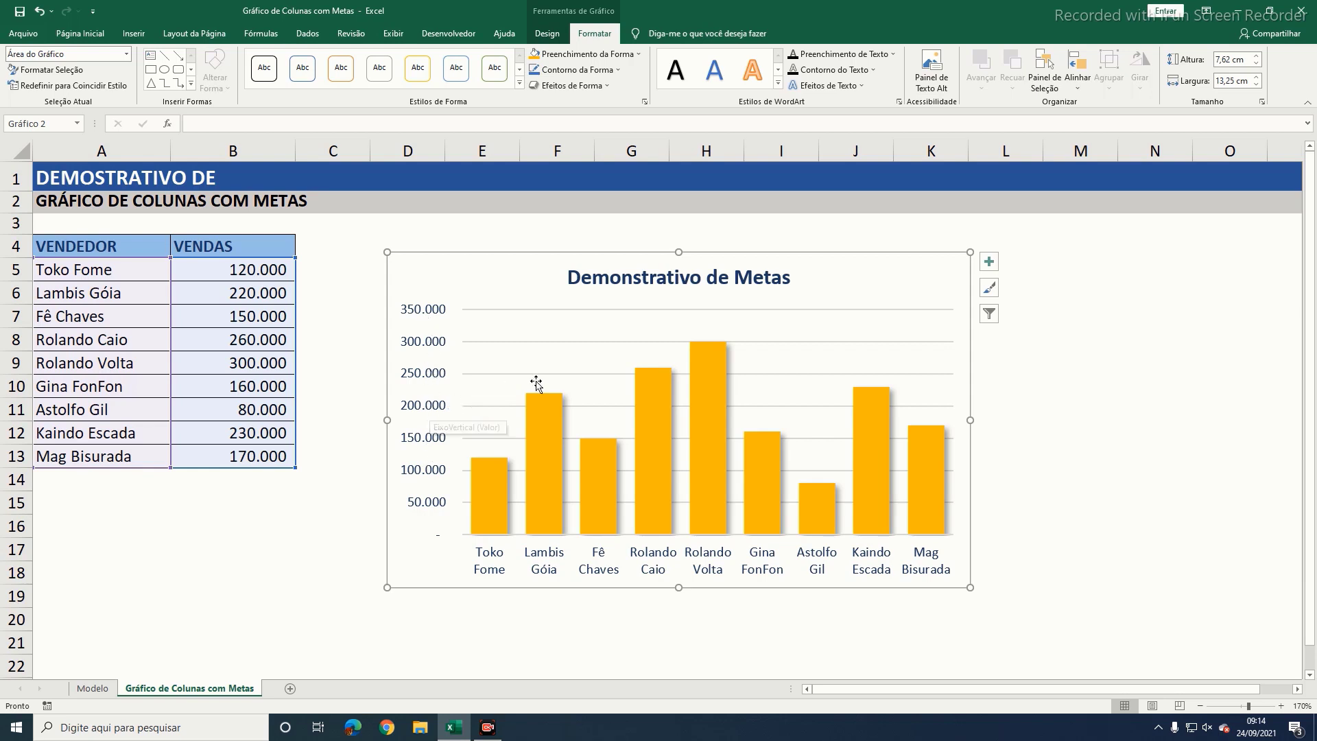
left_click(426, 352)
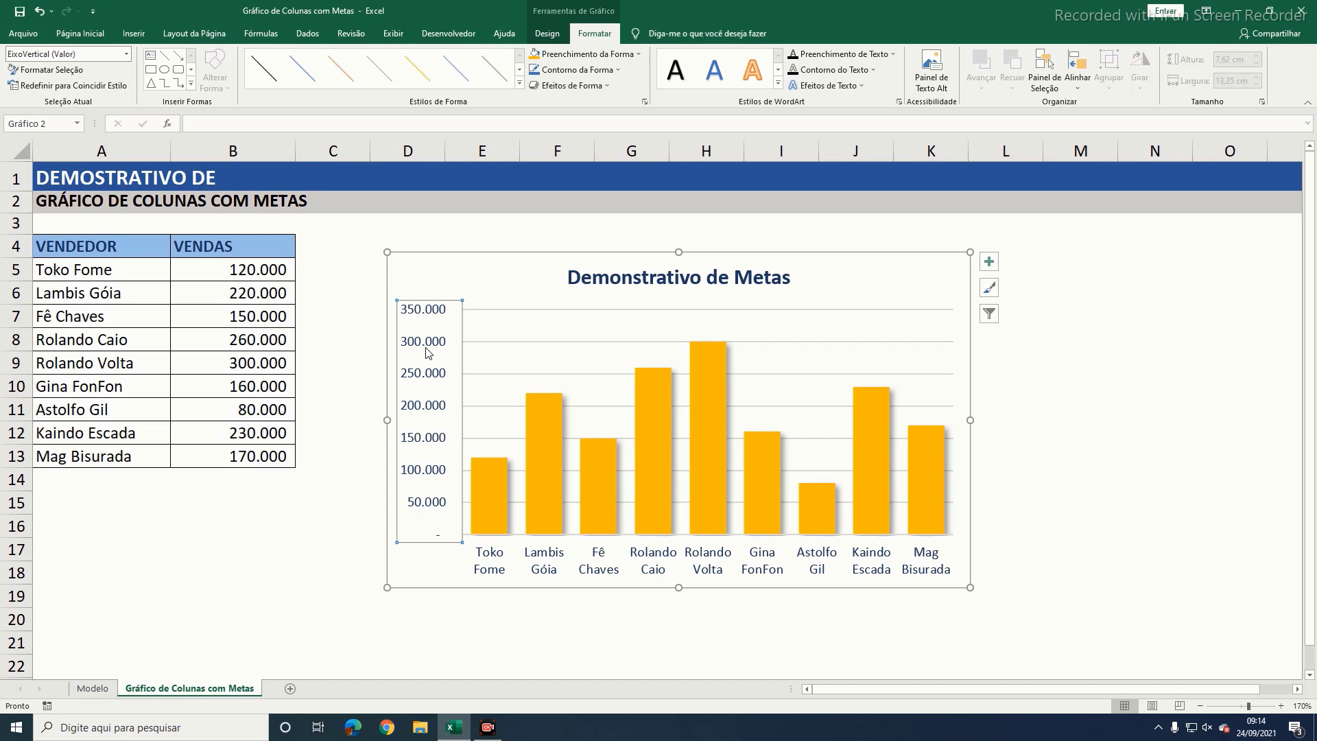
Step: Toggle the chart's primary horizontal axis off and back on, and hide the primary vertical axis (Vertical Principal)
left_click(823, 286)
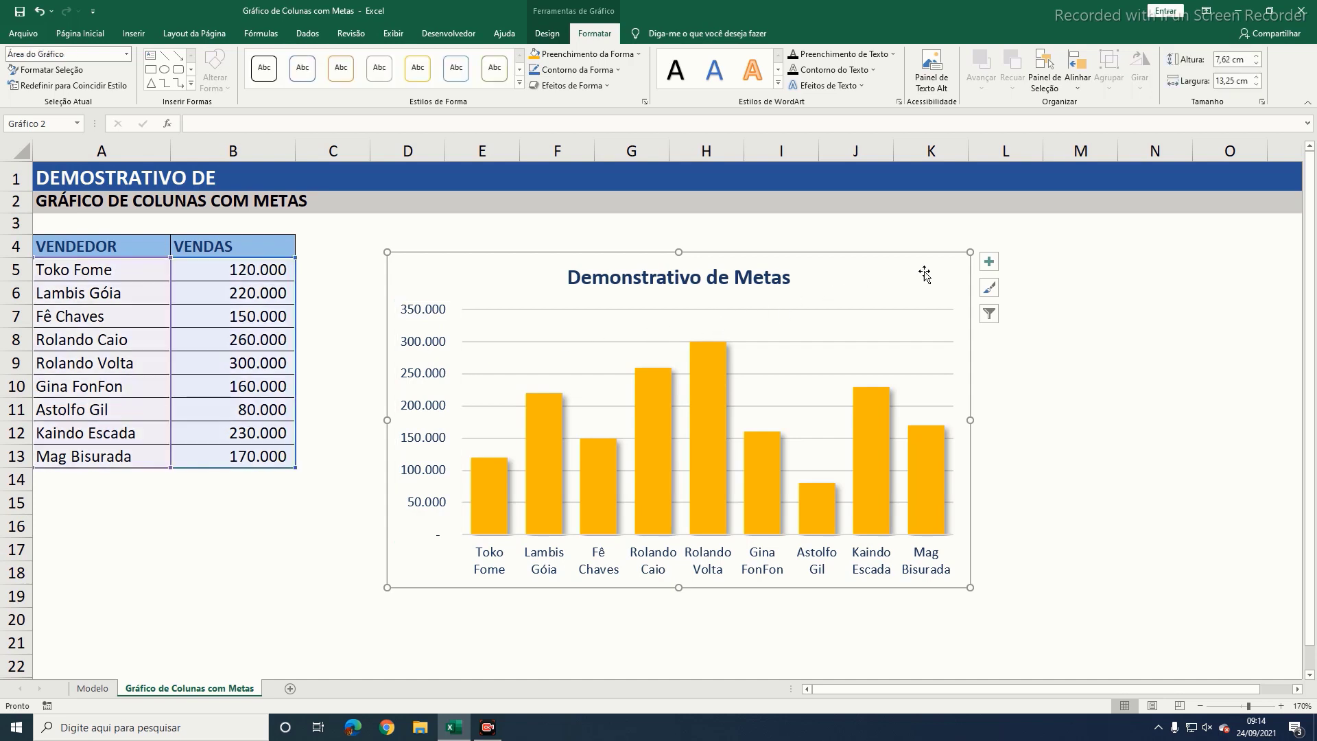
left_click(990, 265)
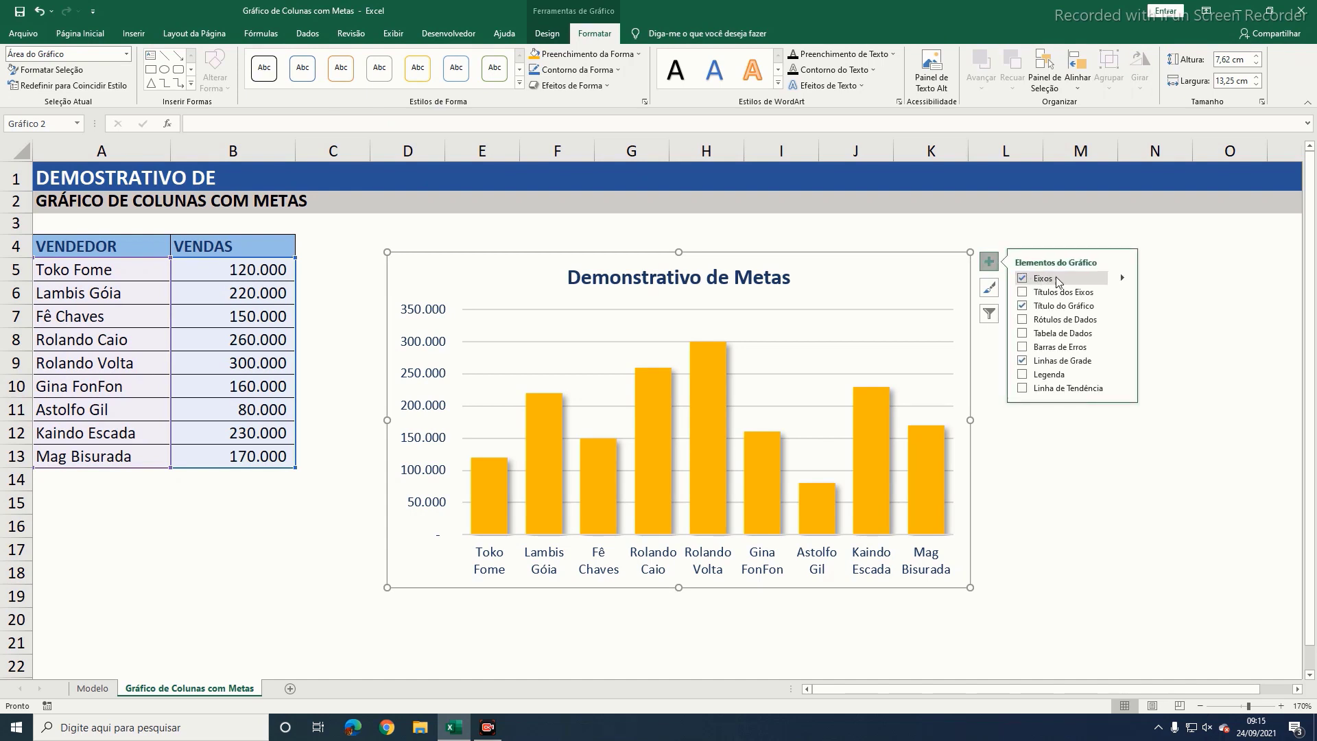
left_click(1122, 279)
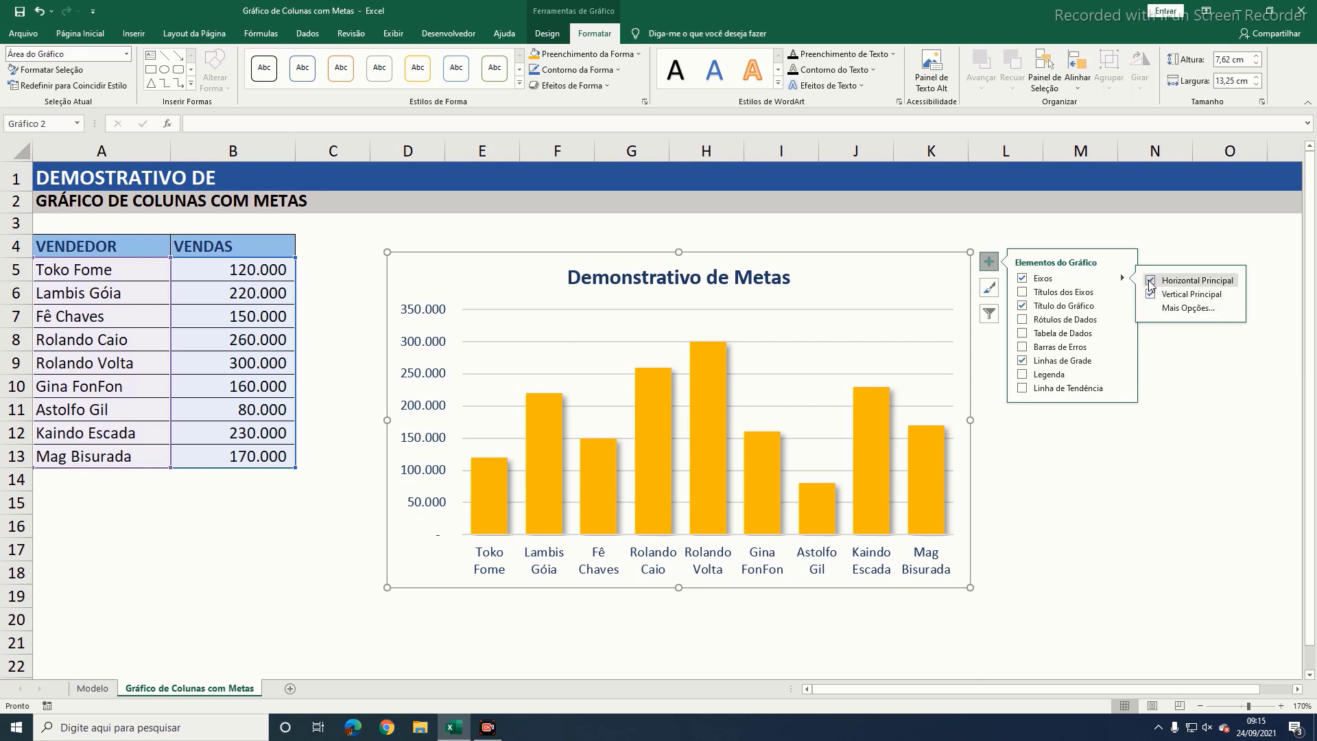
left_click(1151, 281)
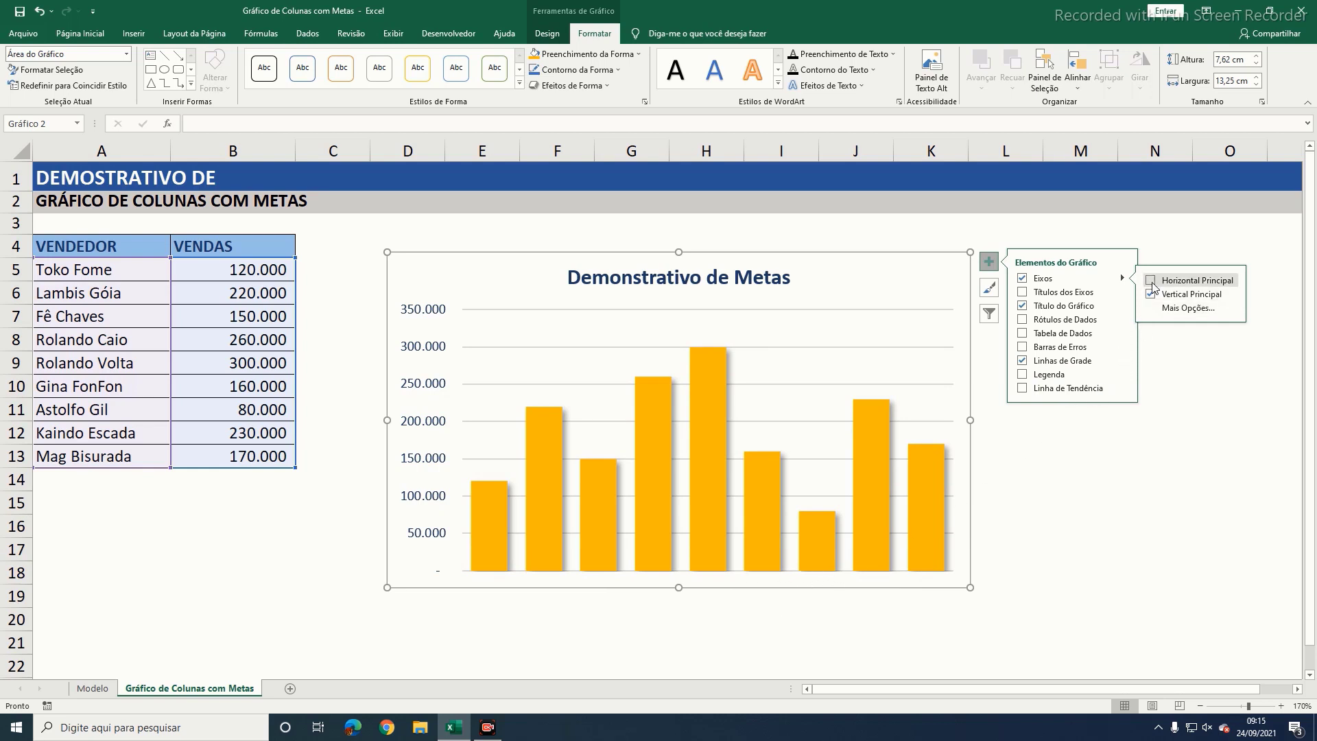
left_click(1152, 282)
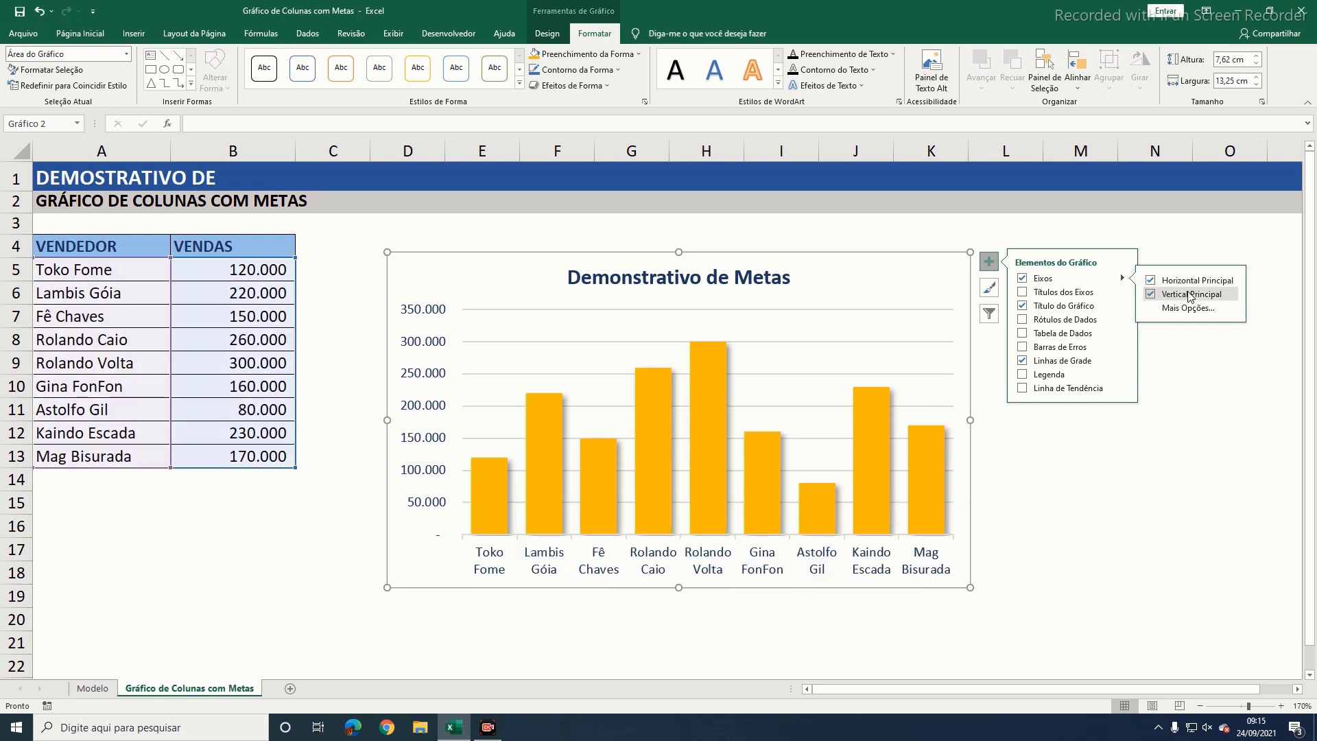
left_click(1151, 295)
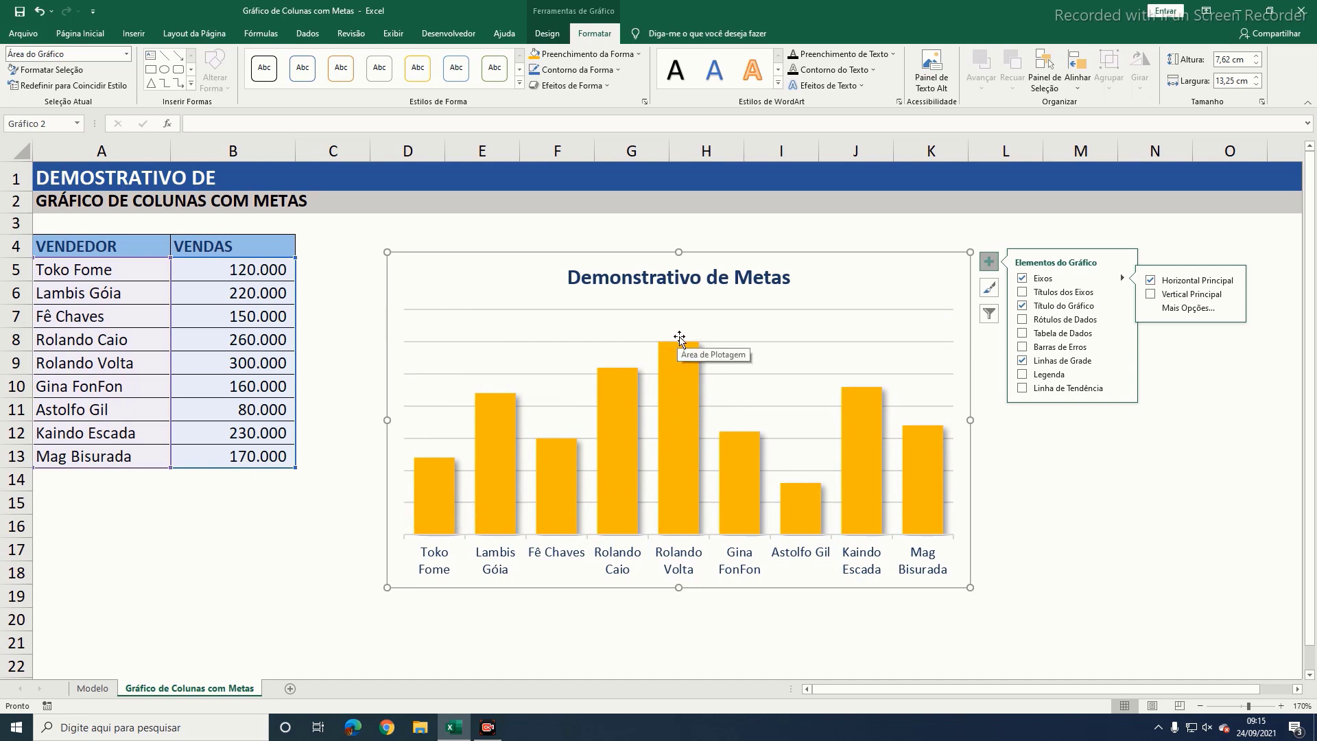
left_click(1015, 425)
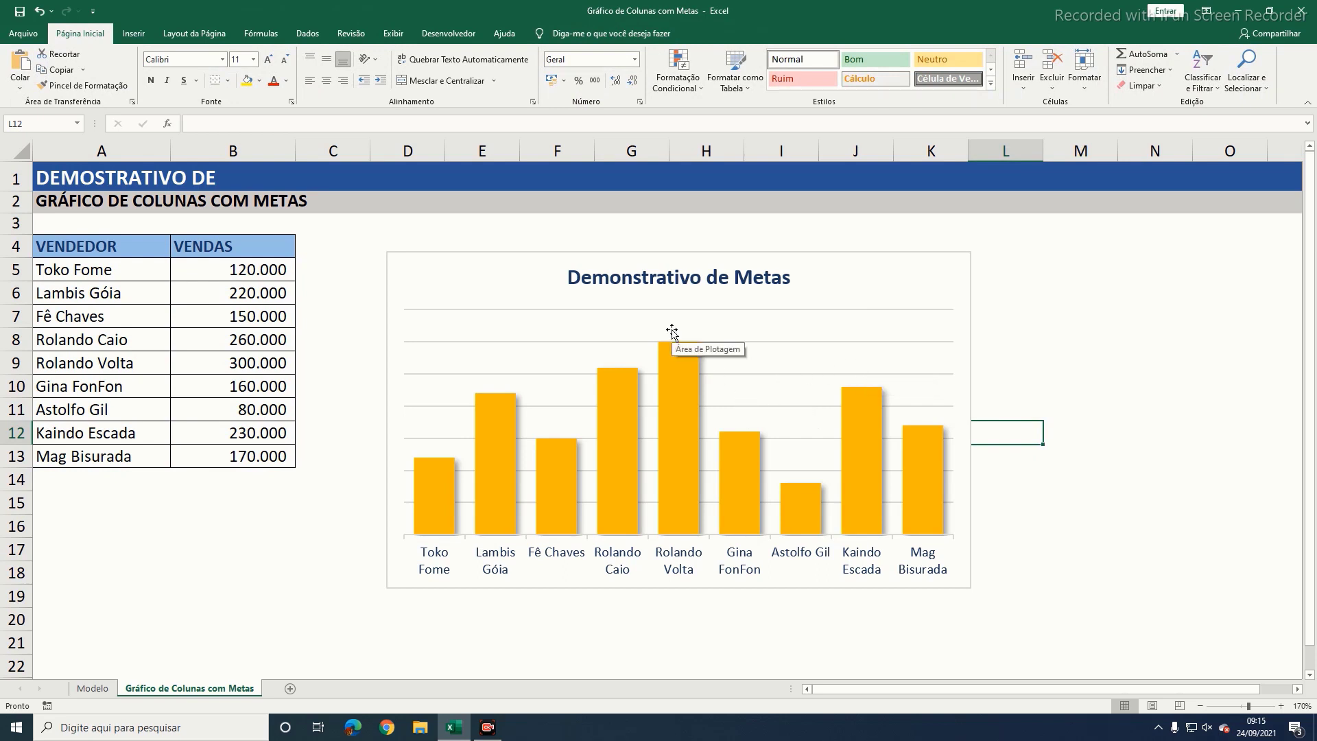
Step: Add data labels (Rótulos de Dados) to the chart's columns
left_click(911, 274)
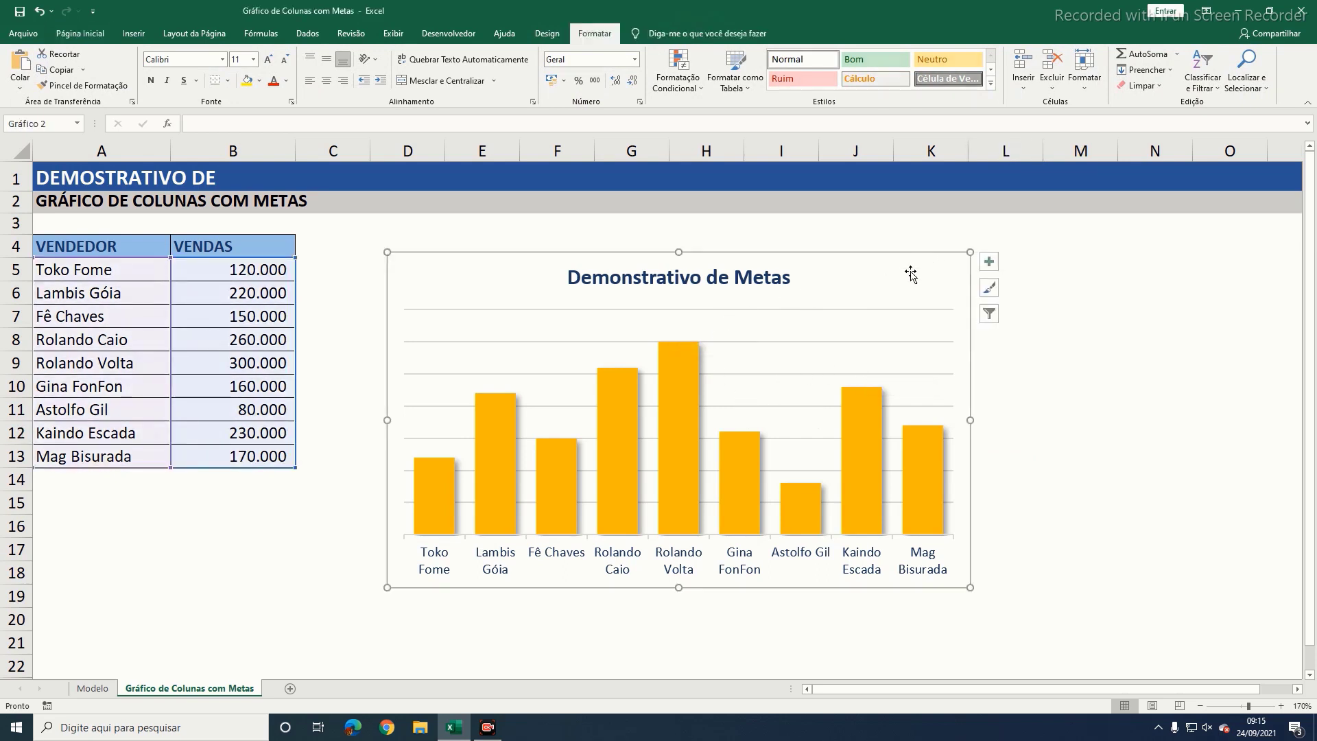
left_click(987, 265)
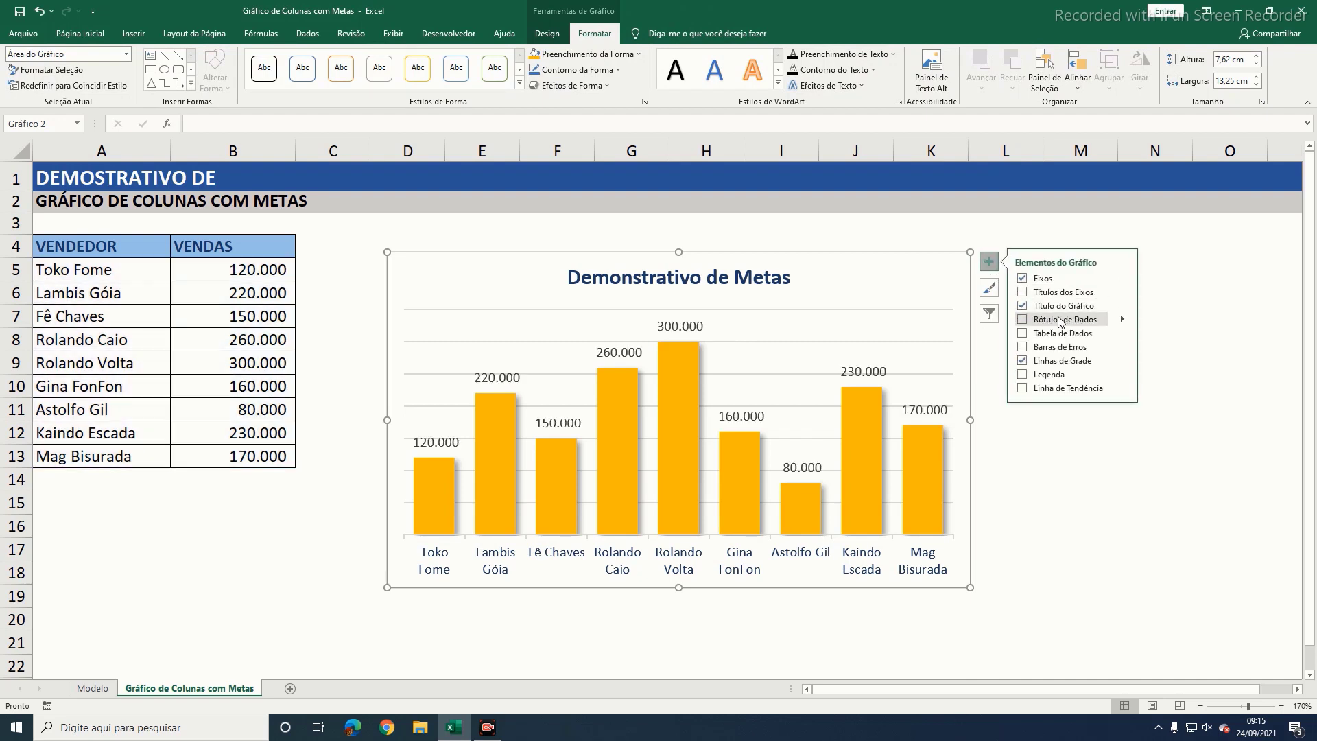
left_click(1022, 320)
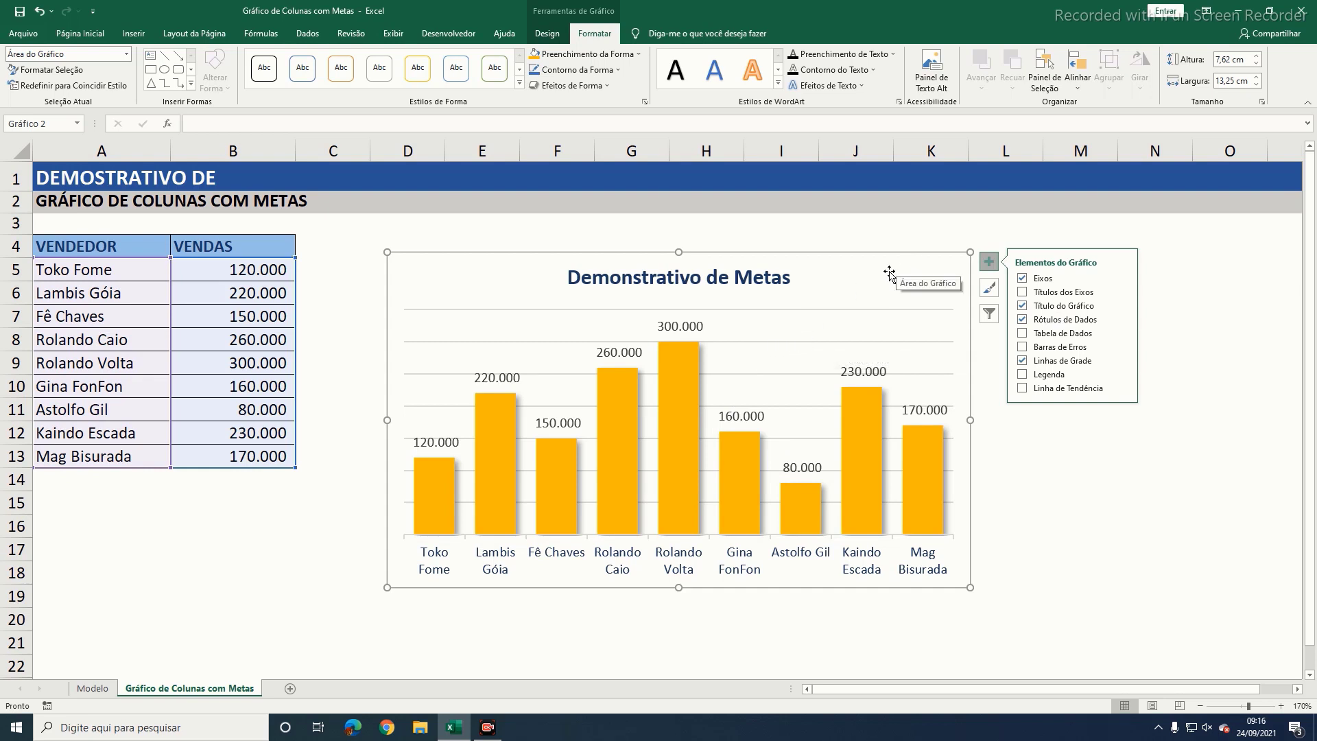
left_click(1029, 433)
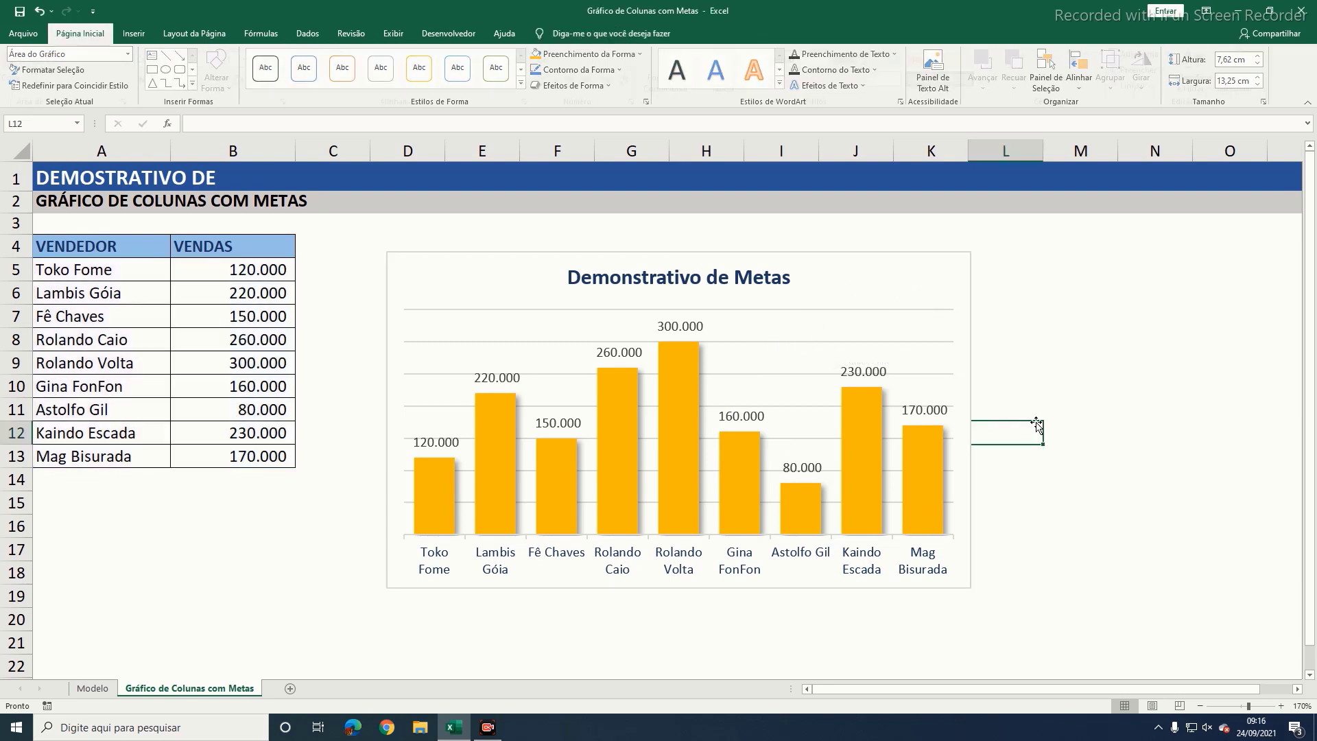
Step: Remove the major horizontal gridlines from the chart's plot area
left_click(908, 271)
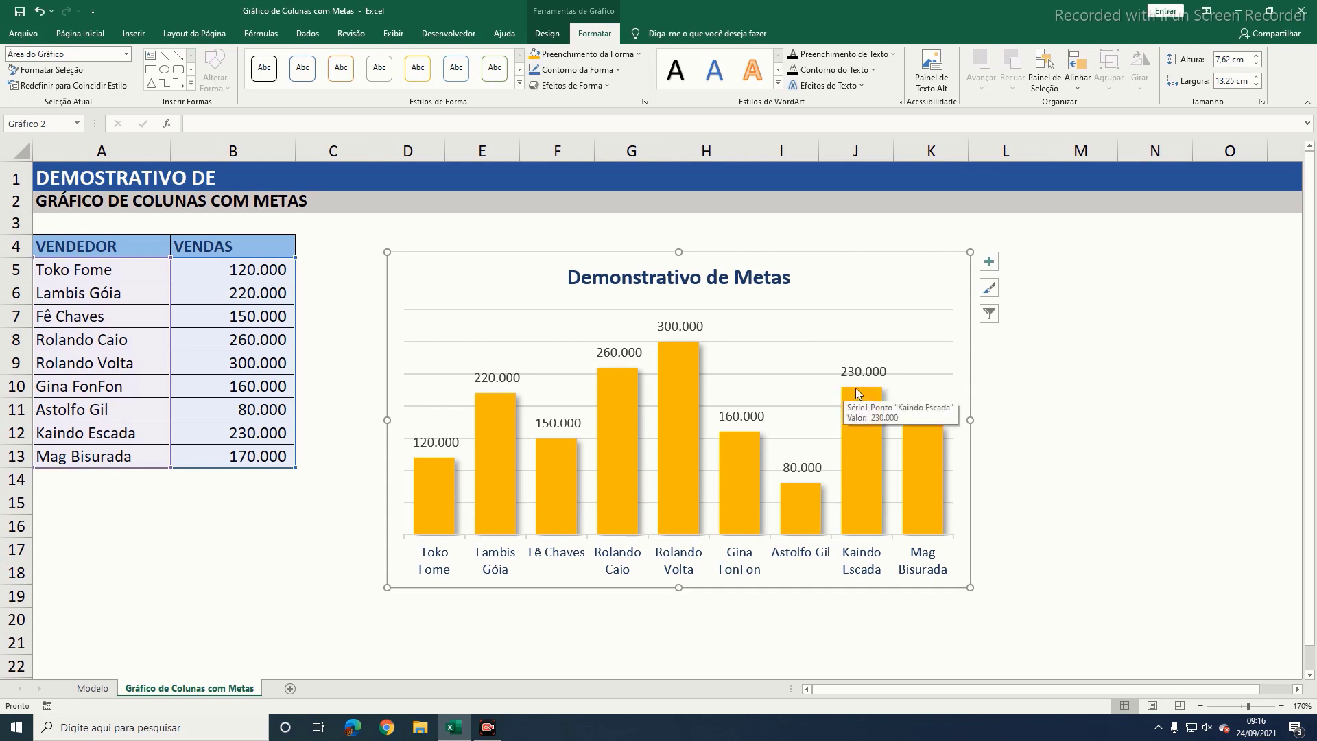
left_click(806, 312)
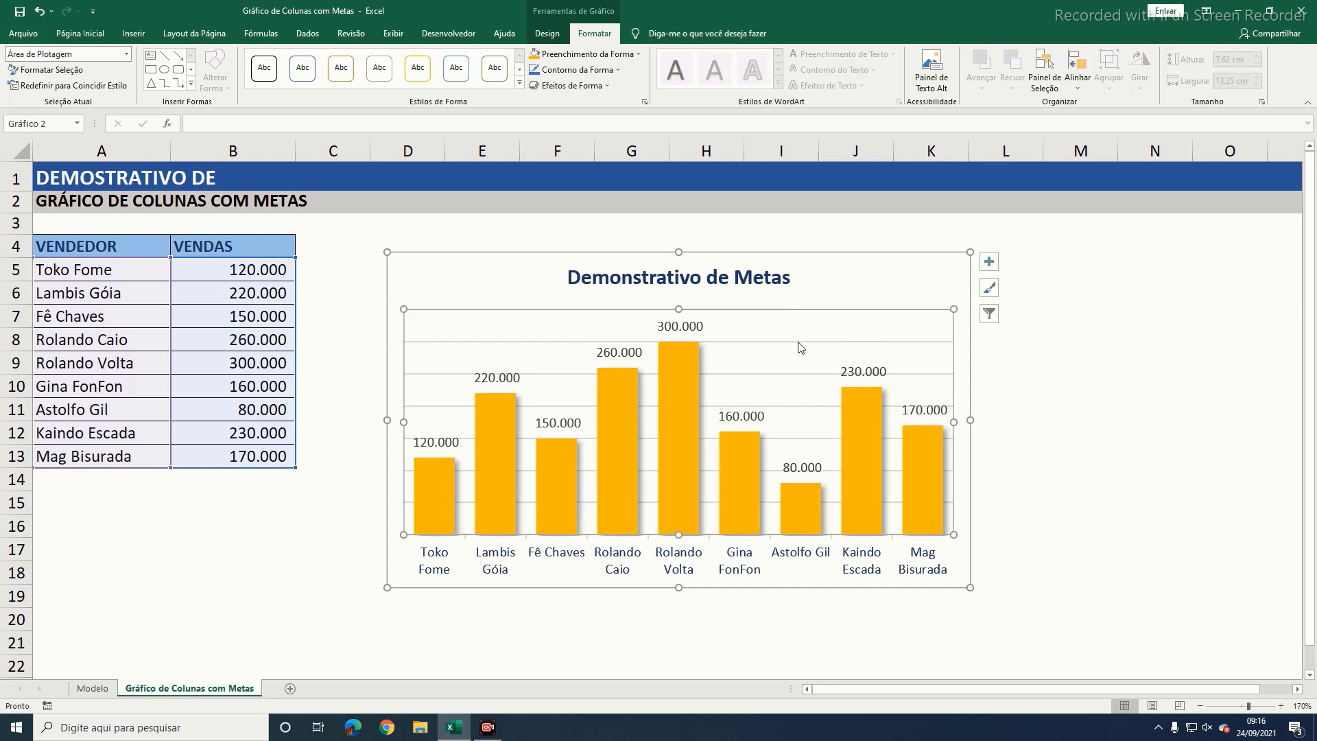
left_click(816, 344)
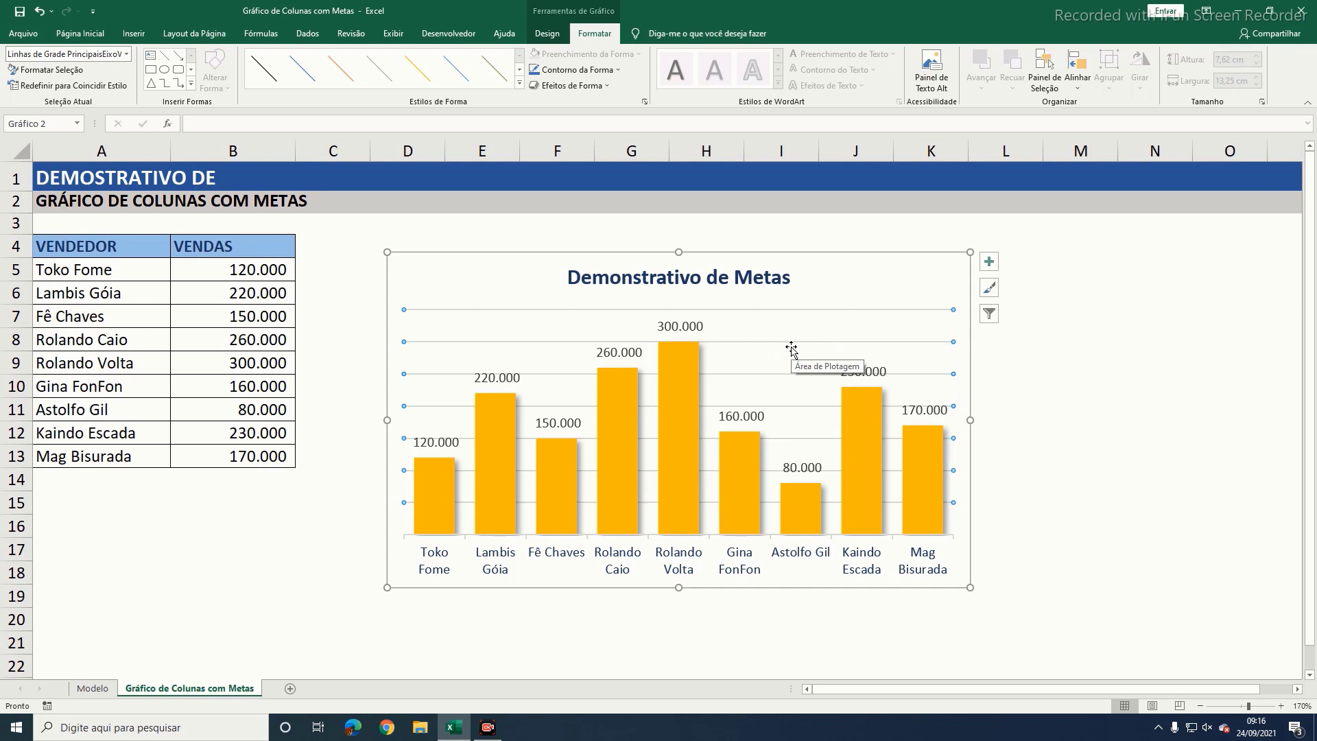
key("Escape")
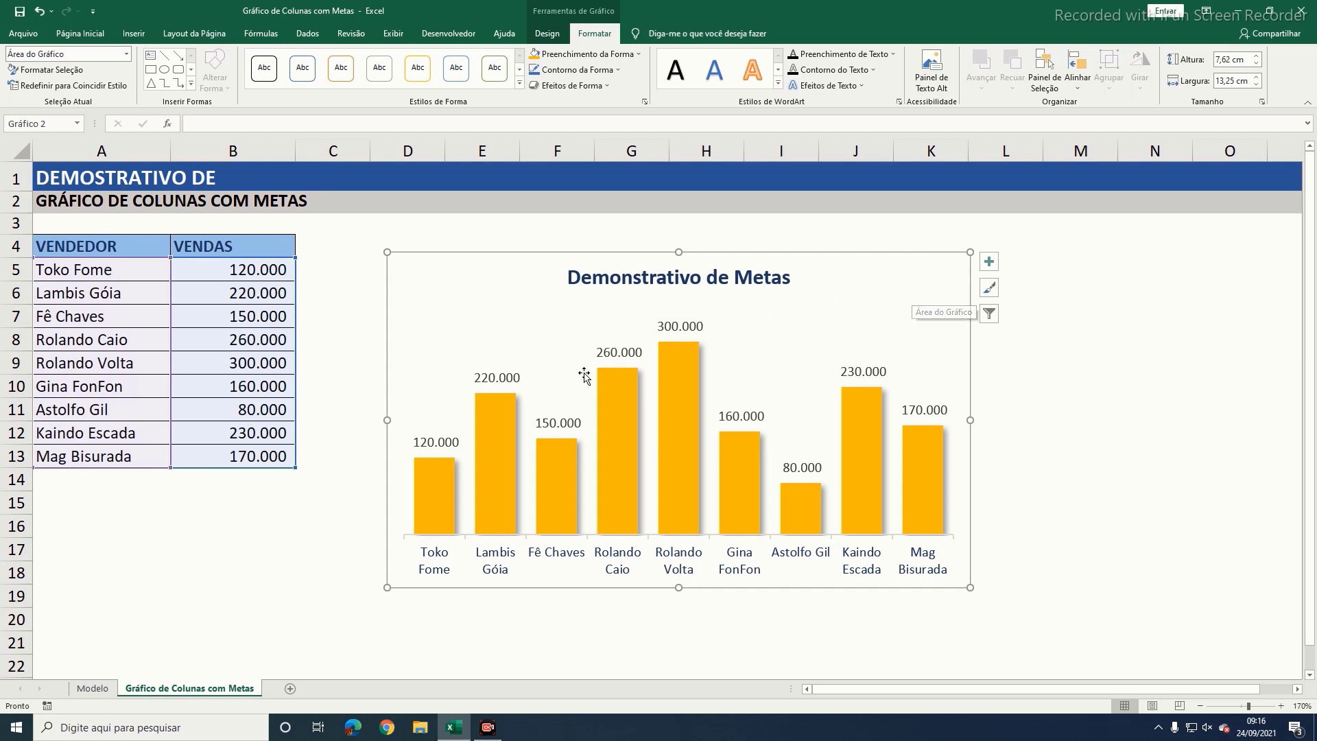
Step: Move the chart so its top edge meets row 4 and its left edge sits near the end of column D, clear of C4:C13
mouse_move(607, 470)
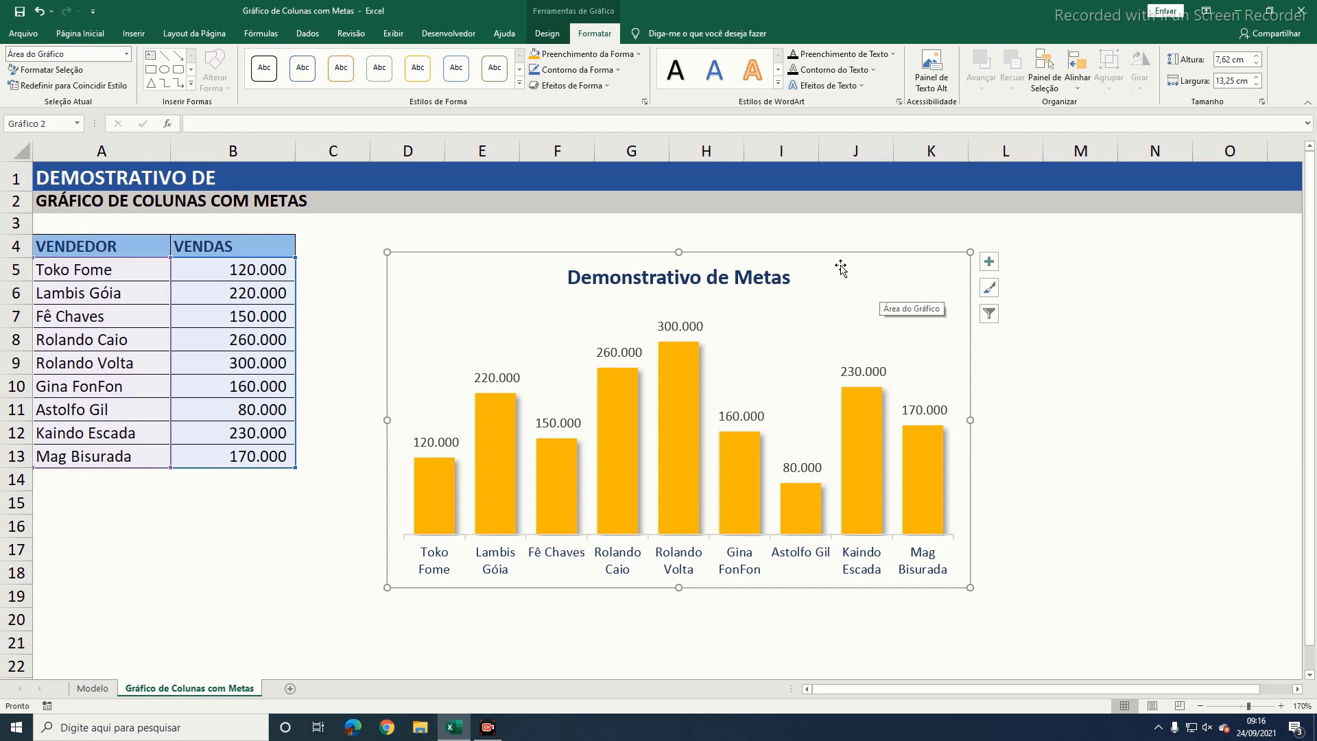
left_click_drag(853, 271, 976, 252)
left_click_drag(328, 247, 329, 456)
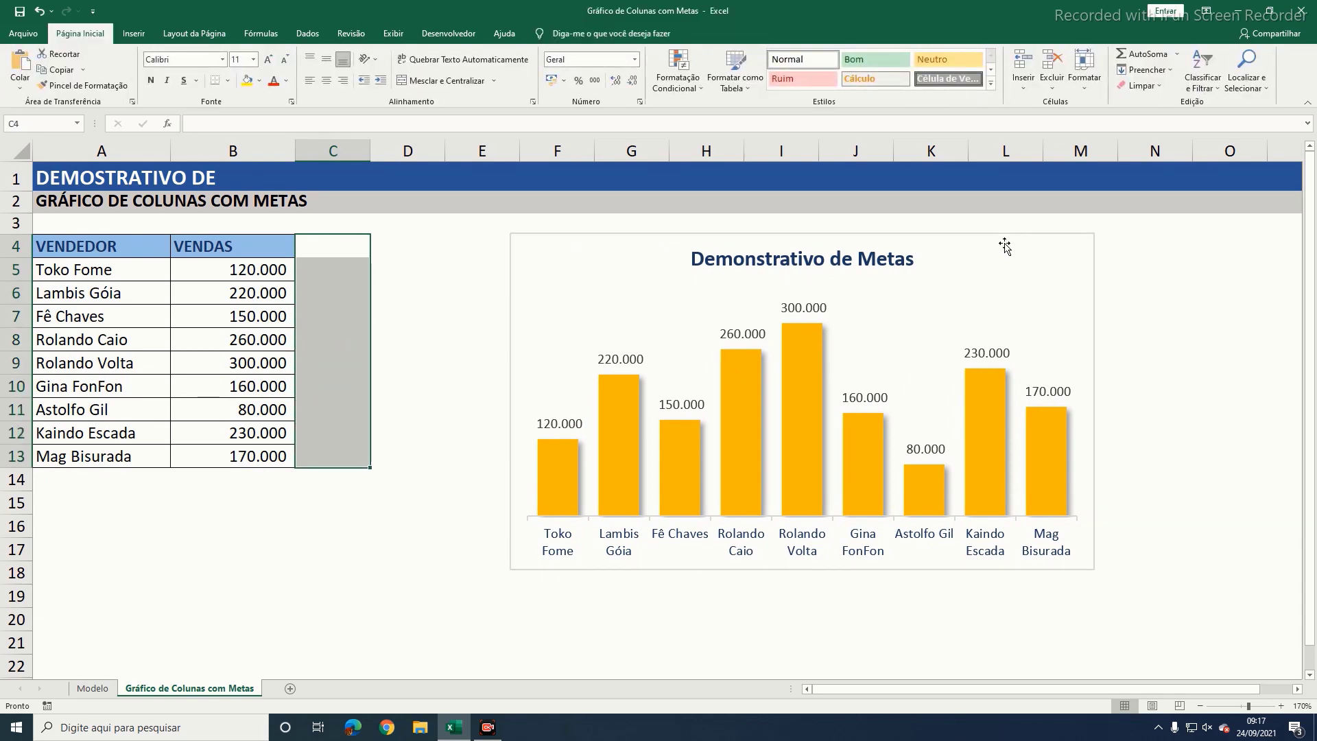
left_click_drag(1002, 247, 931, 241)
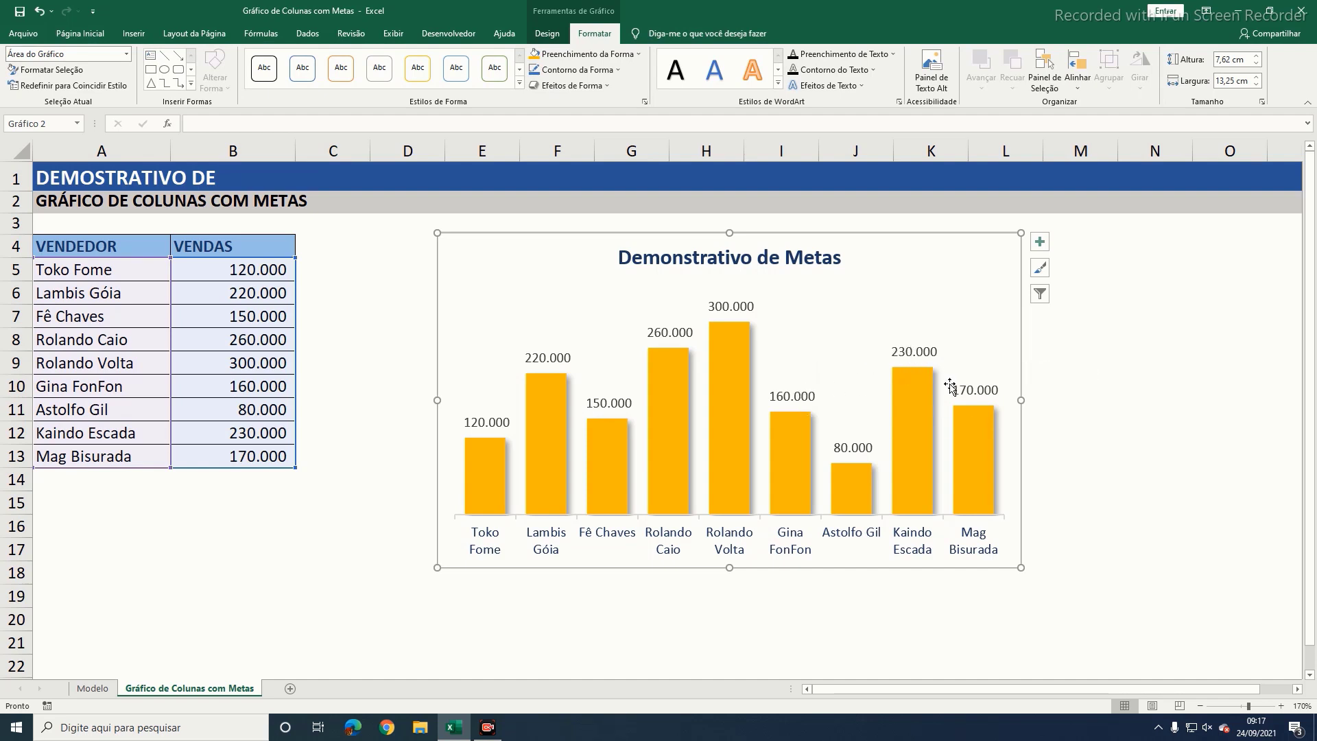
Step: Remove the data labels (Rótulos de Dados) from the chart and show its primary vertical axis (Vertical Principal) again
left_click(1039, 244)
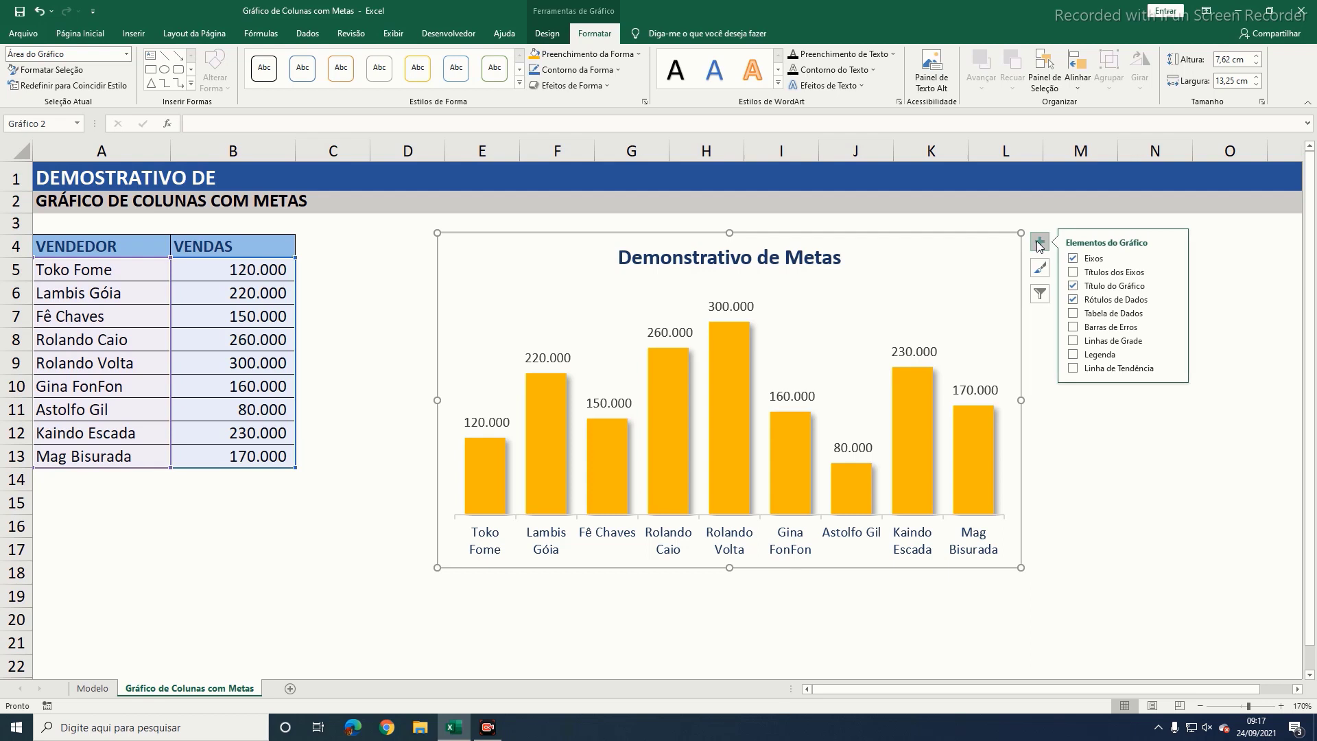
left_click(1073, 302)
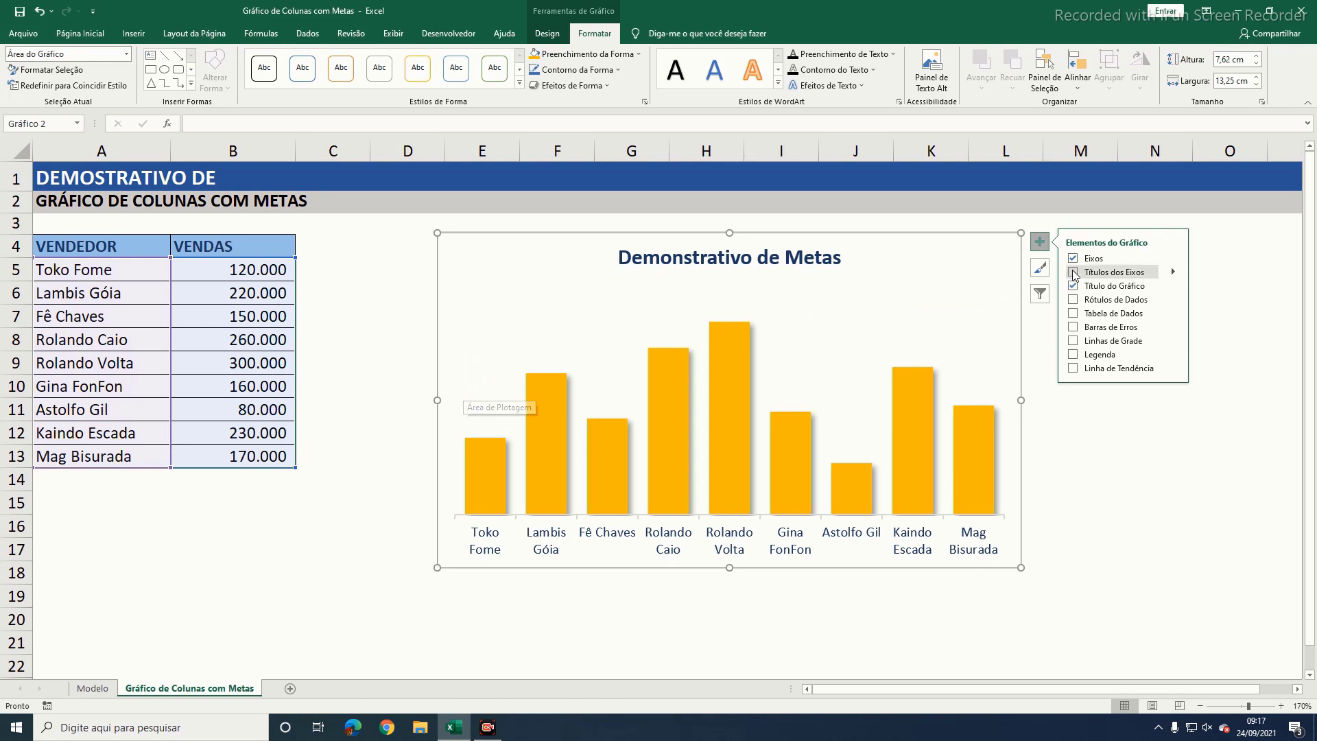
left_click(1174, 259)
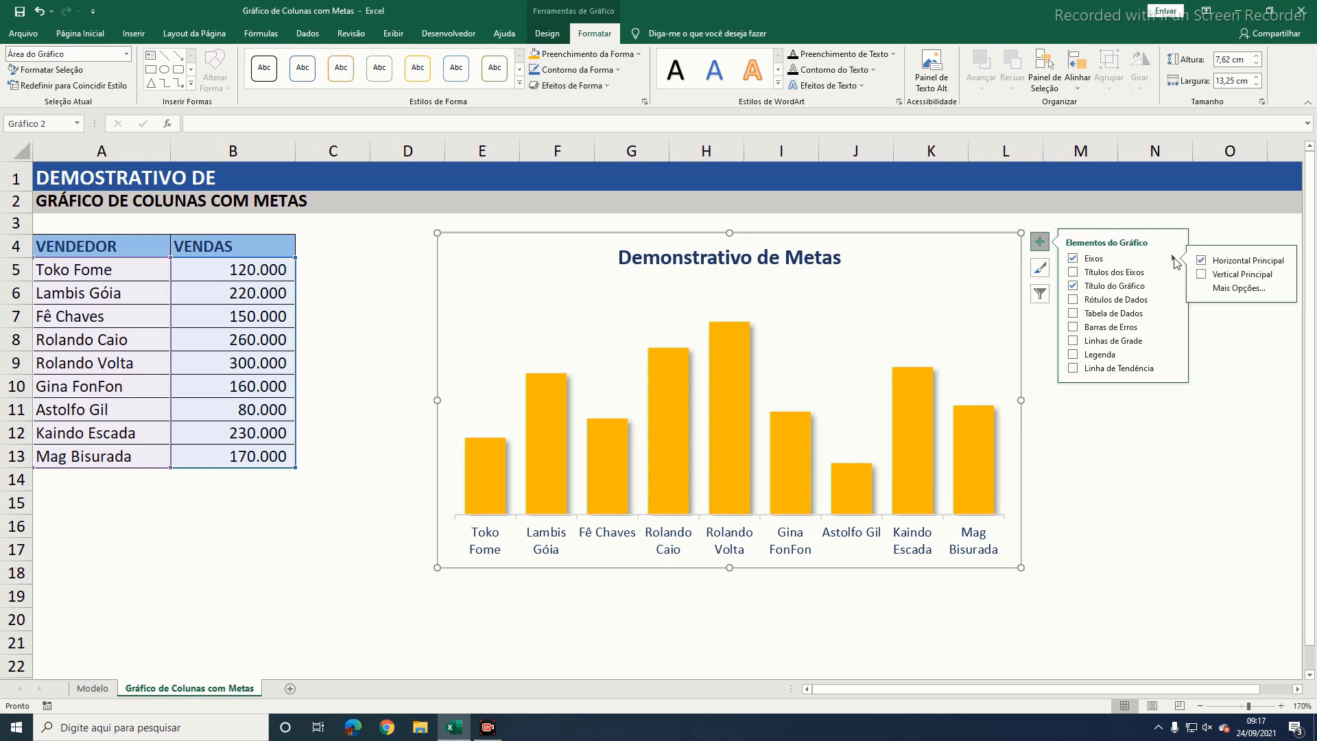
left_click(1219, 275)
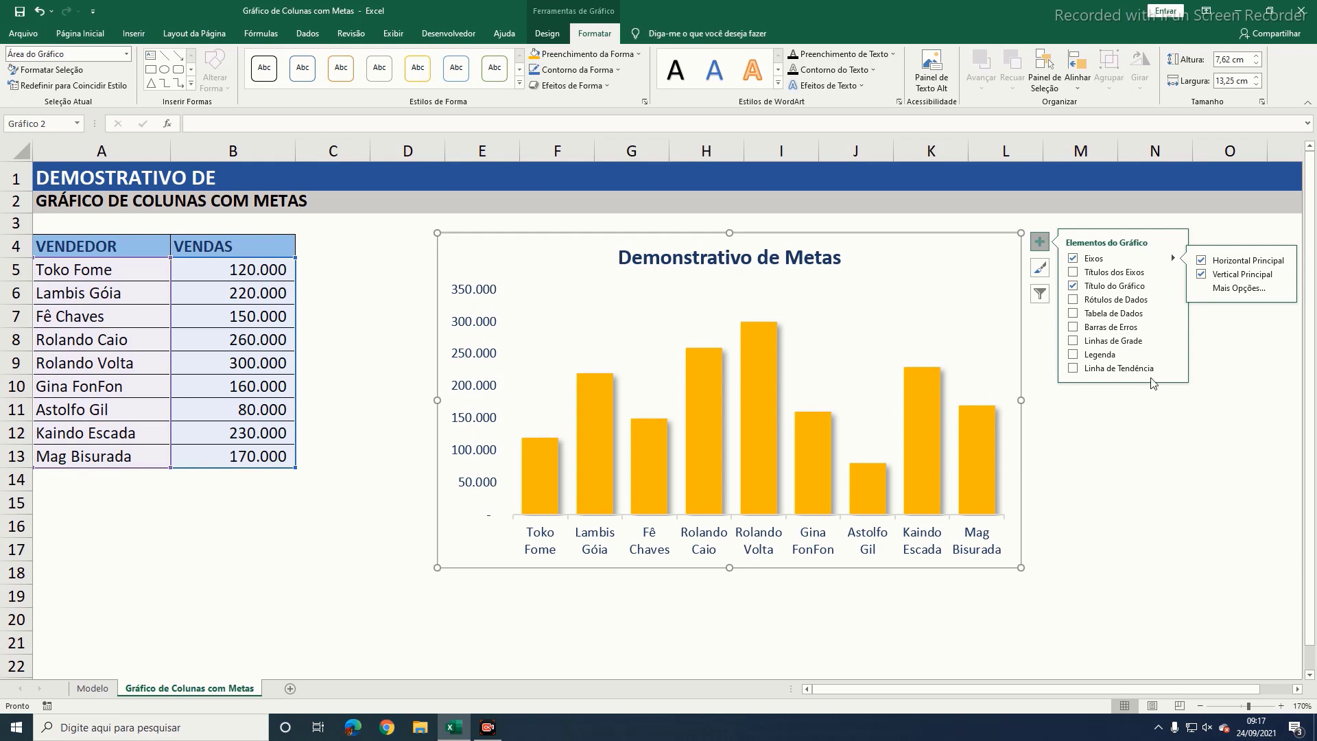
left_click(1082, 425)
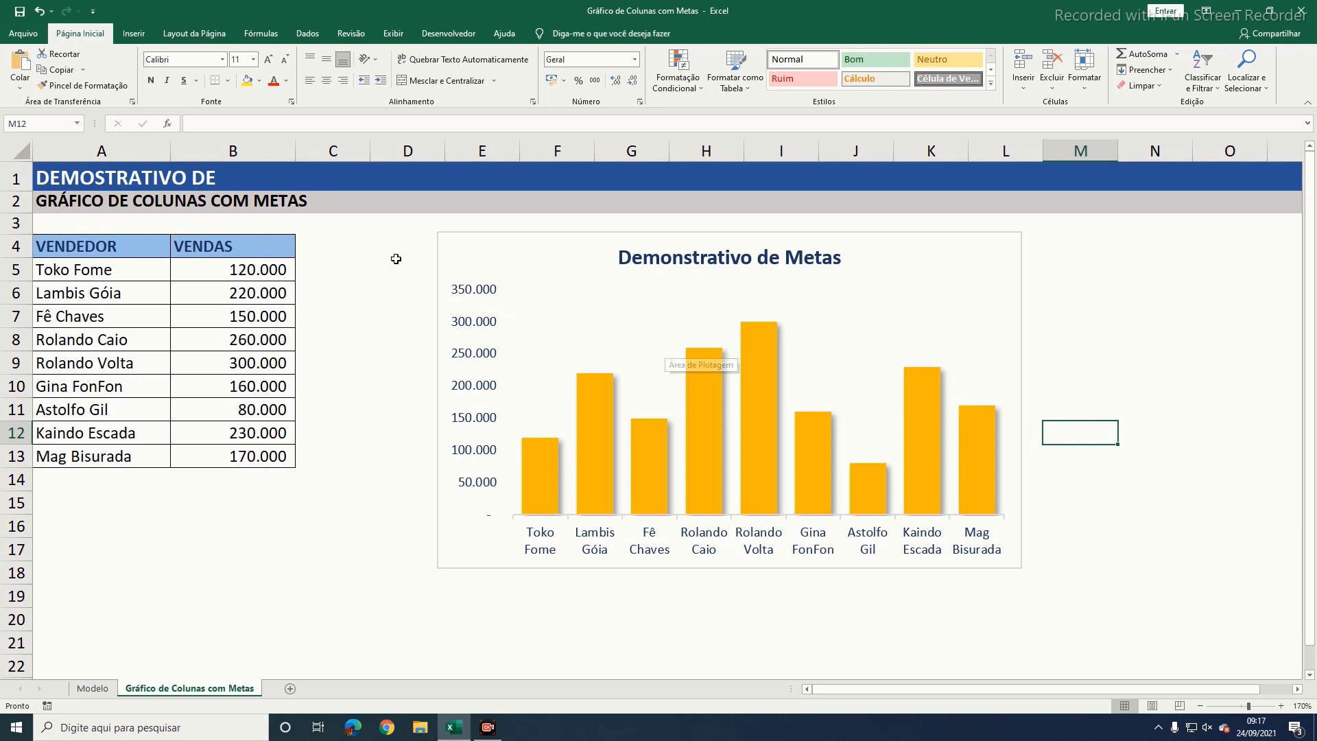
Step: Enter the header METAS in C4 and copy the formatting of the VENDAS header onto it
left_click(331, 248)
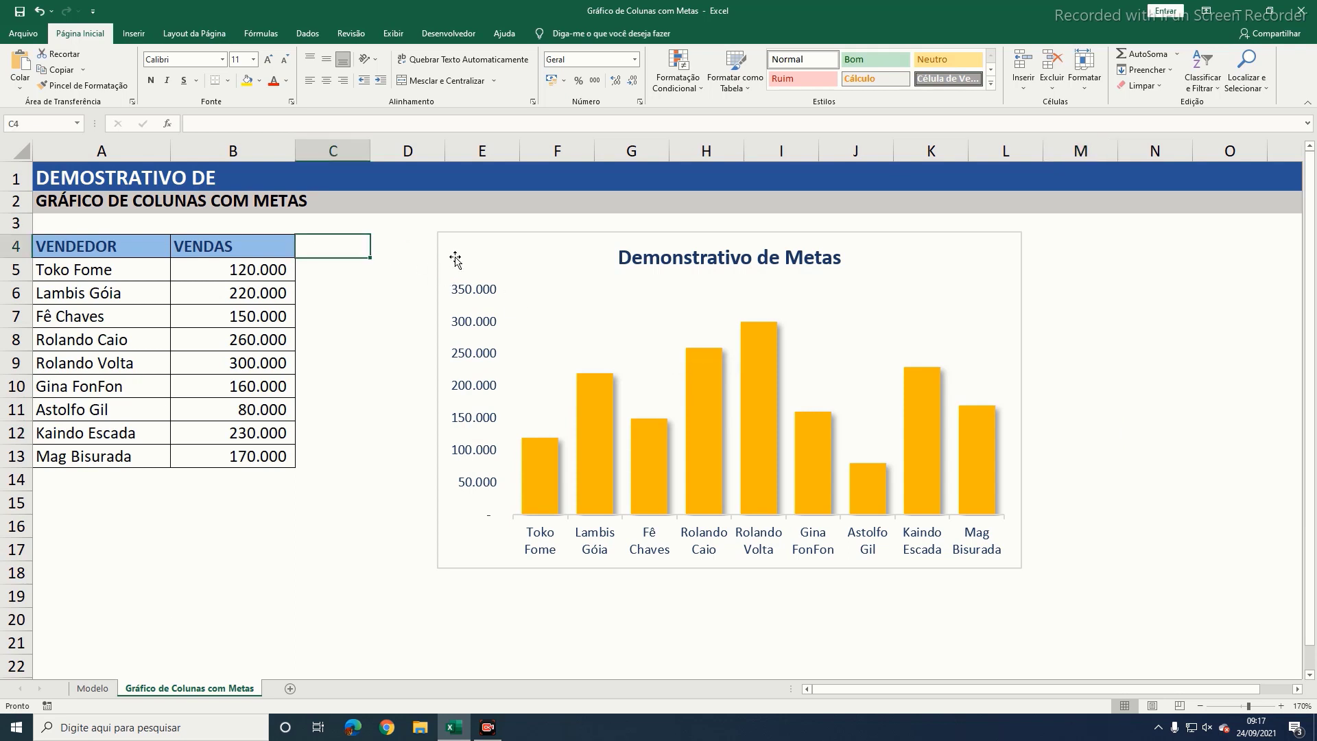
type("METAS")
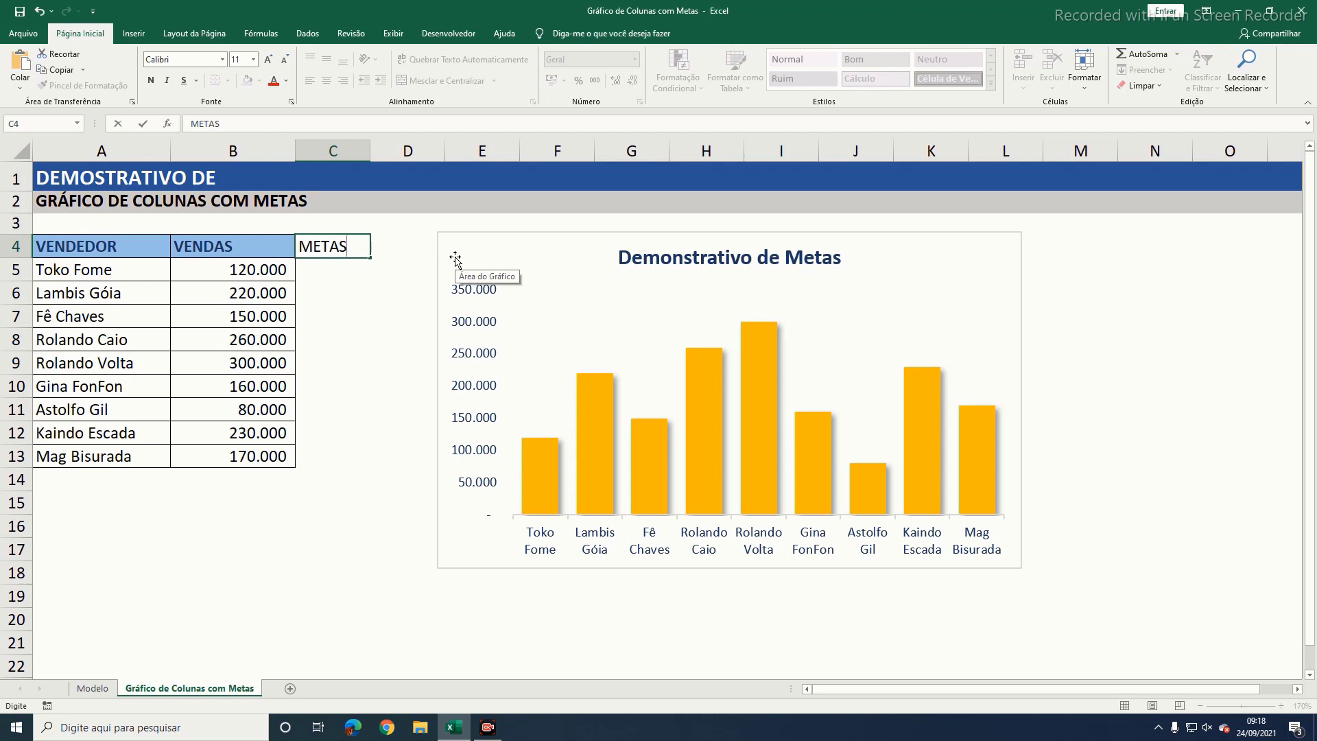
key("Return")
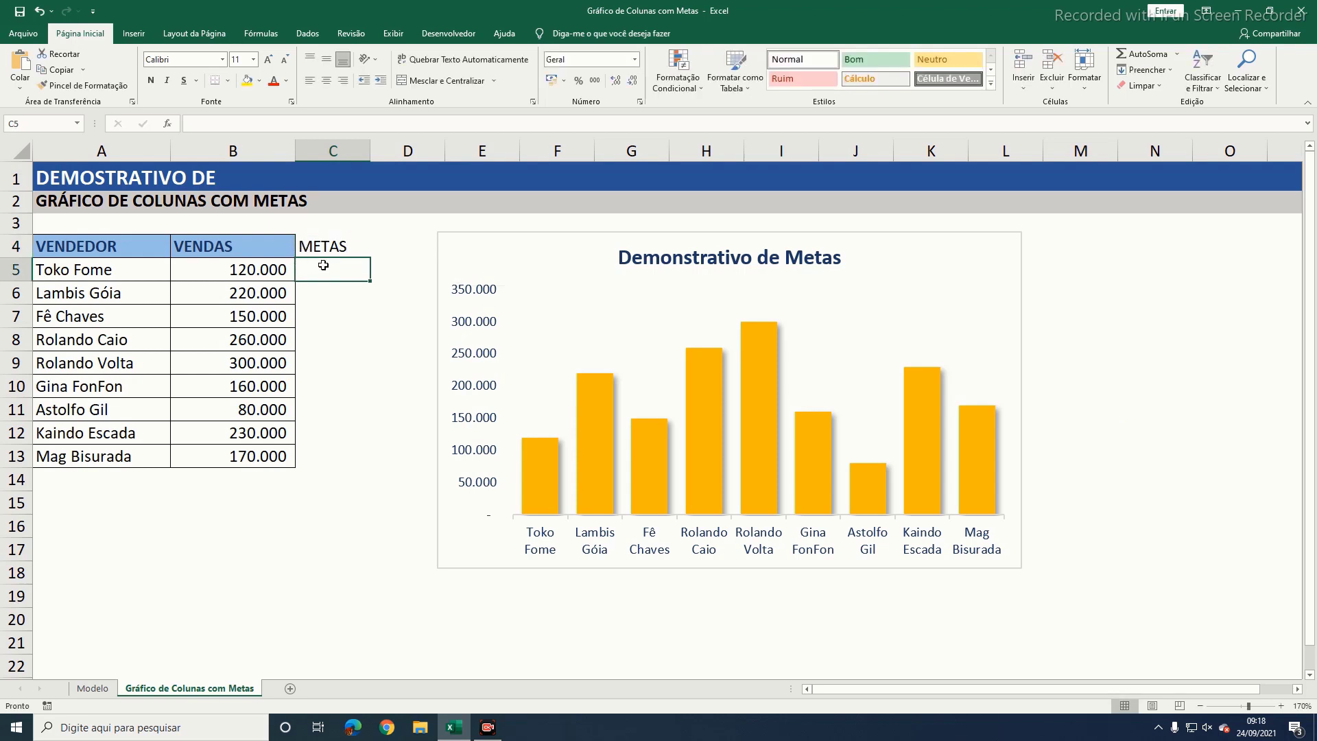
left_click(264, 247)
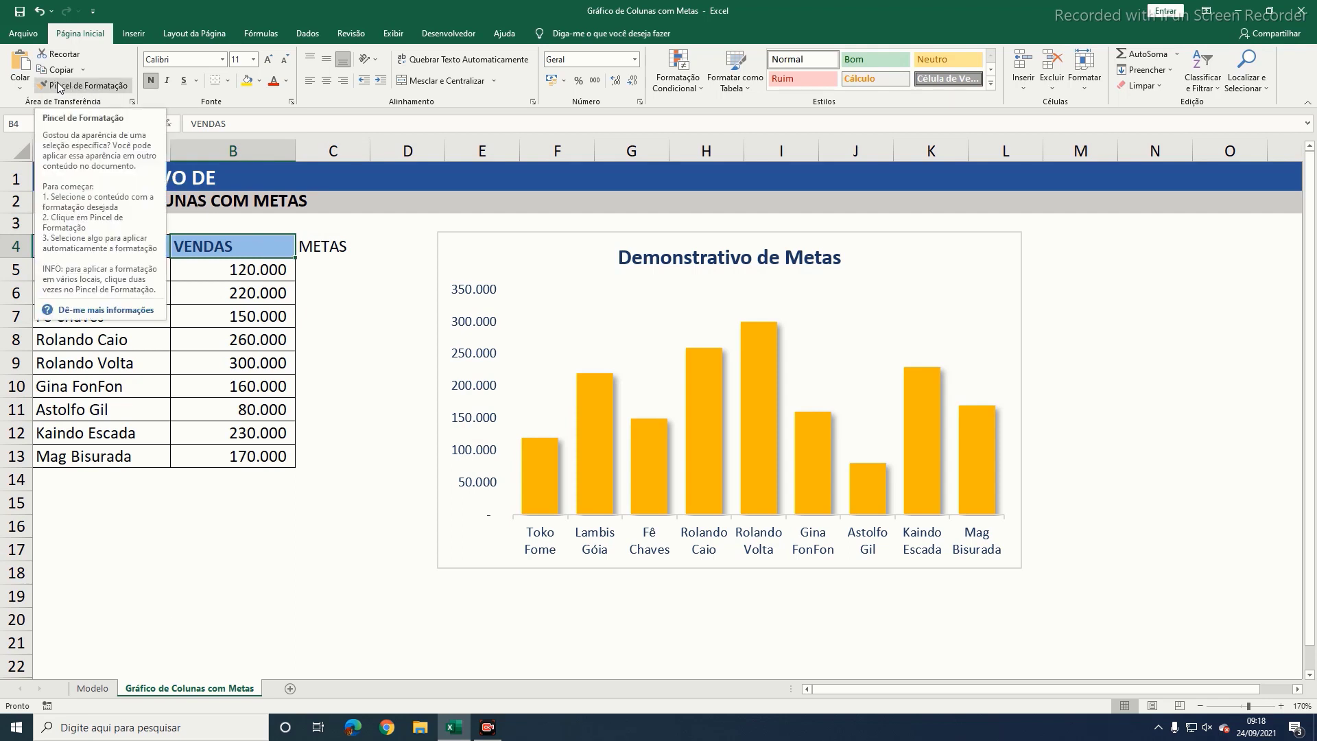
left_click(78, 86)
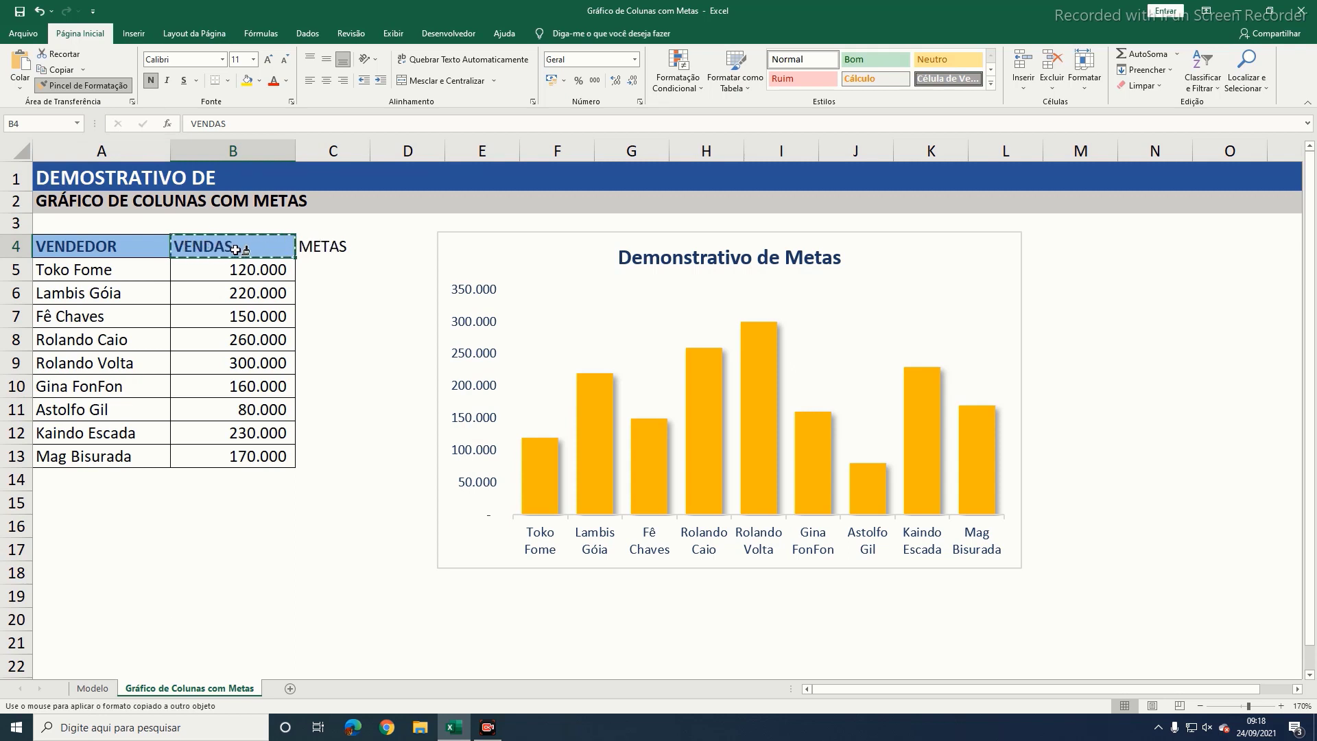
left_click(327, 248)
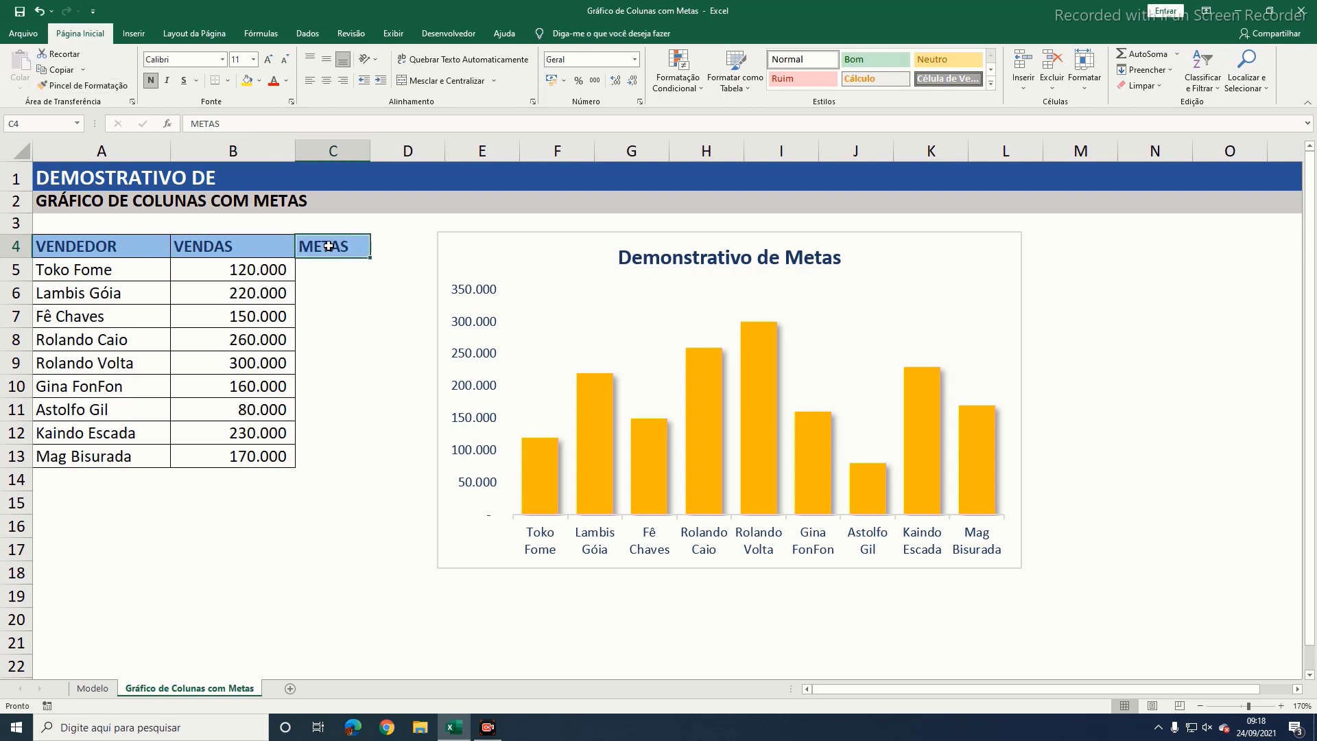
Step: Apply all borders (Todas as Bordas) to C4:C13 and widen column C slightly
left_click_drag(328, 246, 344, 456)
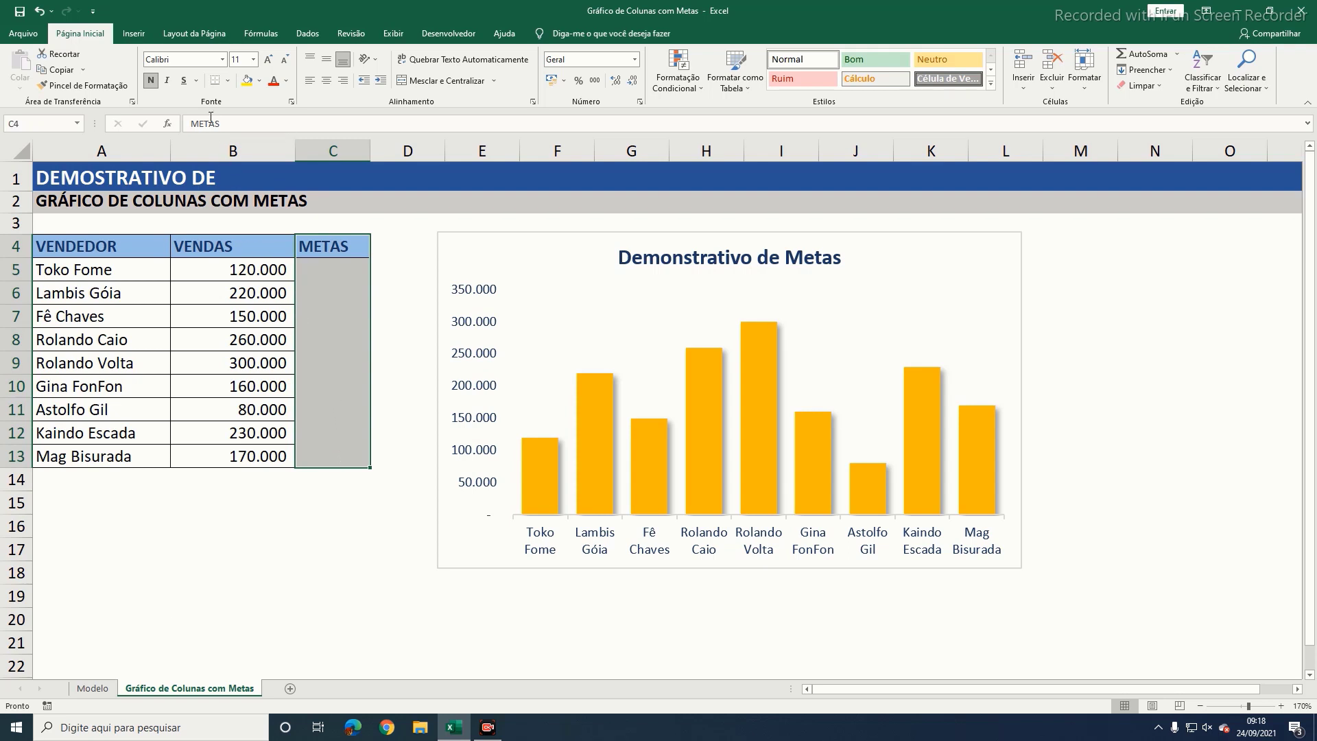
left_click(228, 80)
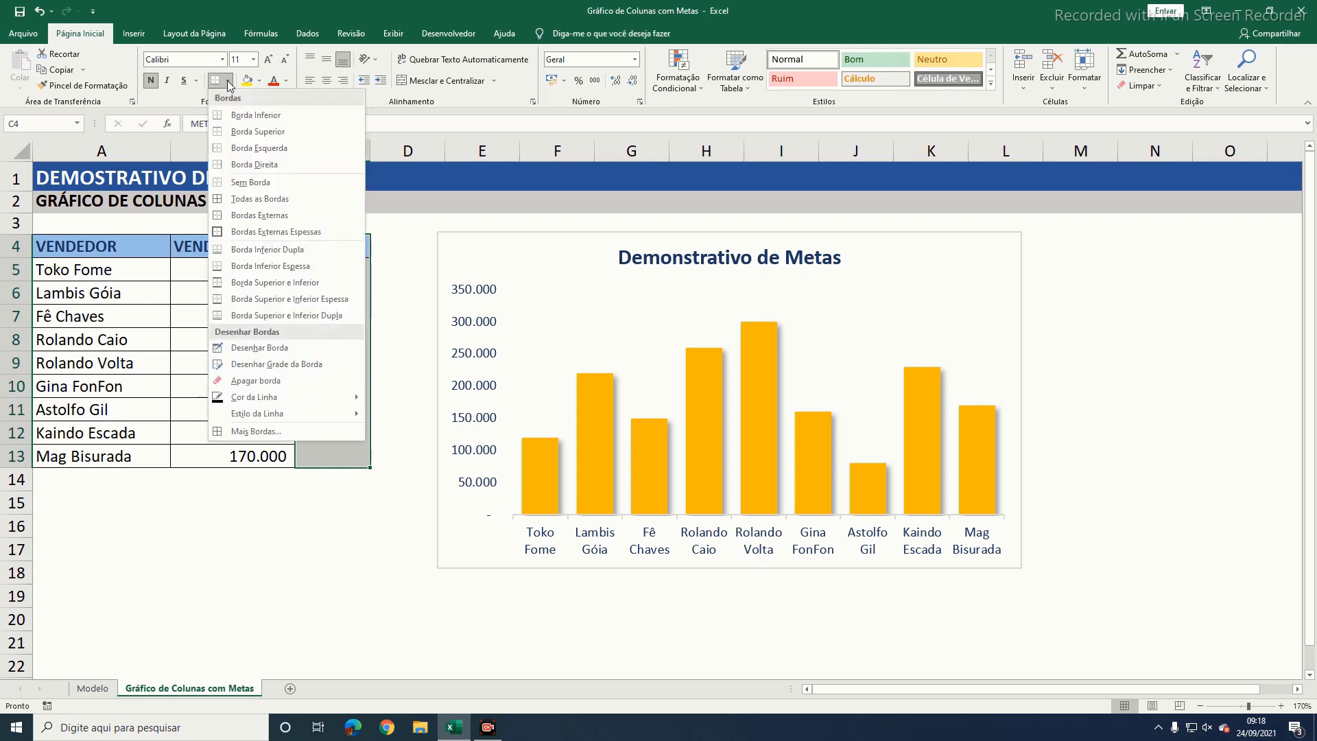
left_click(238, 199)
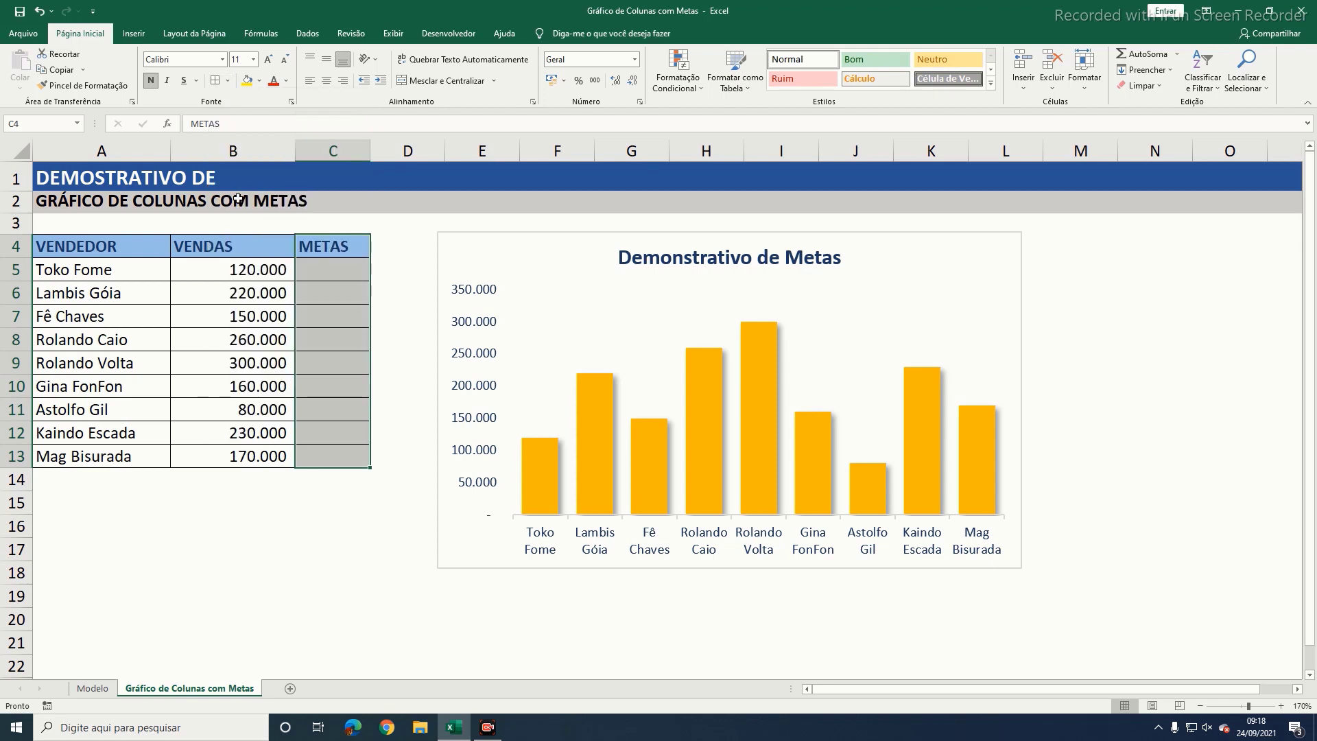
left_click_drag(366, 153, 382, 152)
Step: Enter 200000 as the first seller's target in C5
left_click(323, 275)
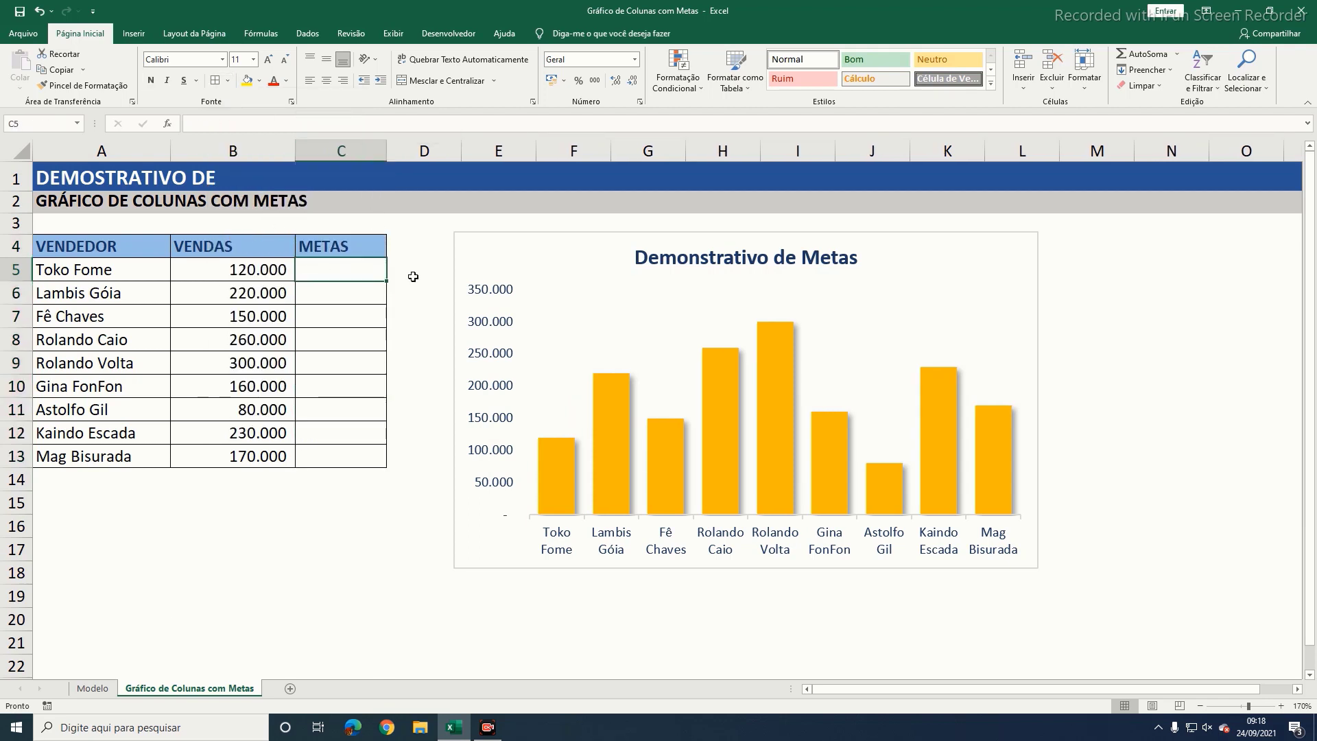
type("200000")
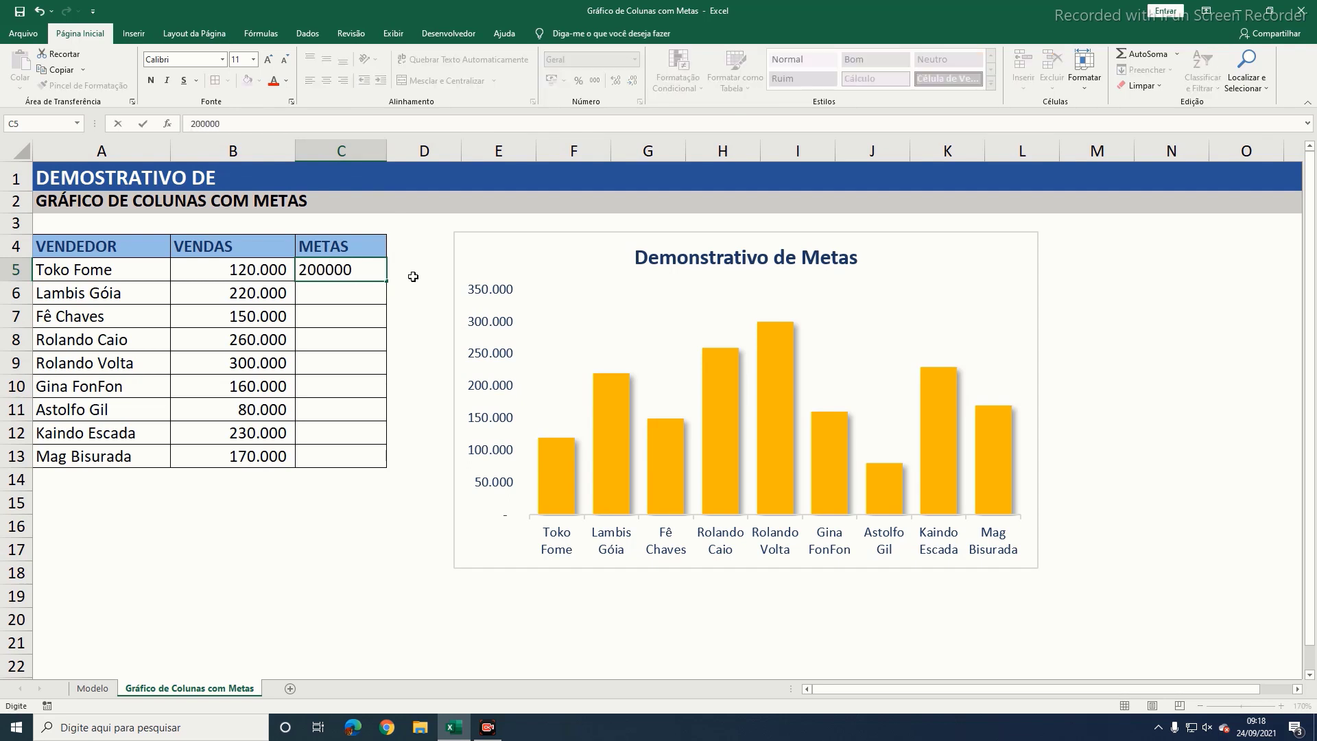
key("Return")
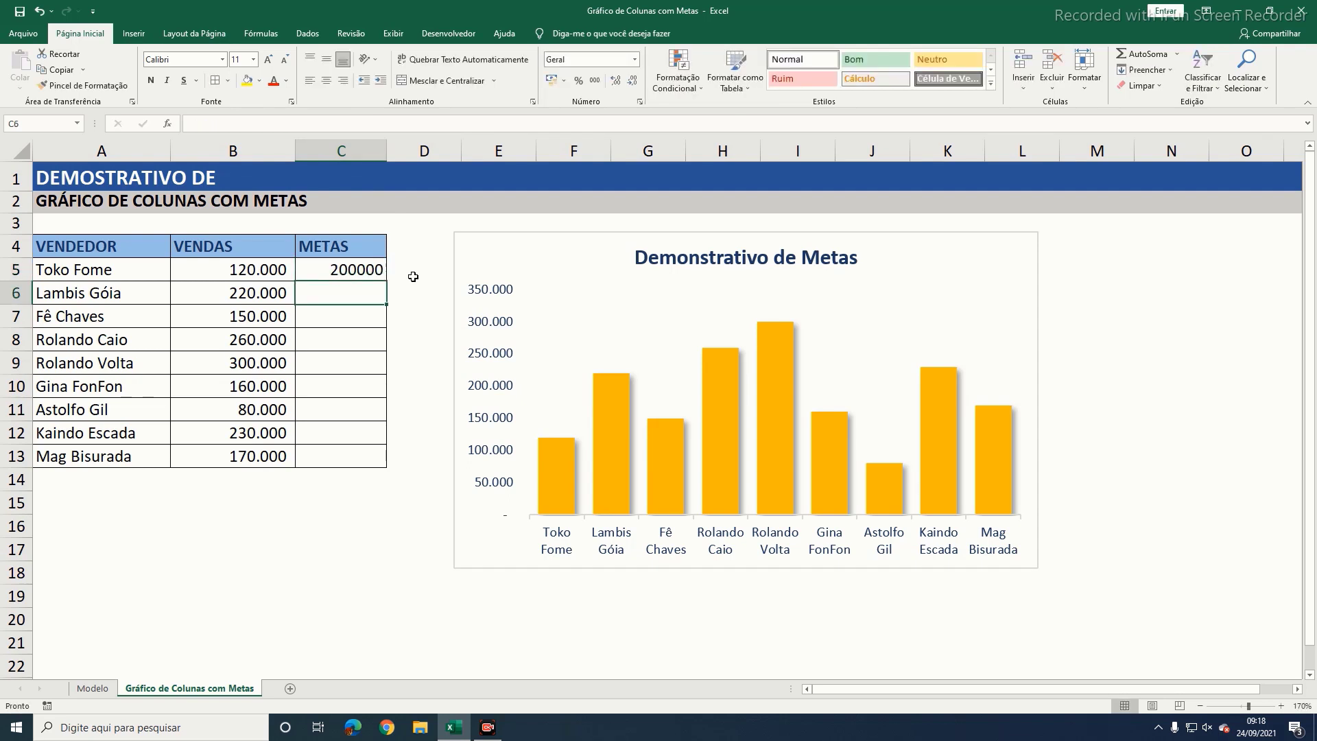
Step: Format C5 as currency (Moeda) with no decimal places, widening column C so the amount fits
left_click(360, 265)
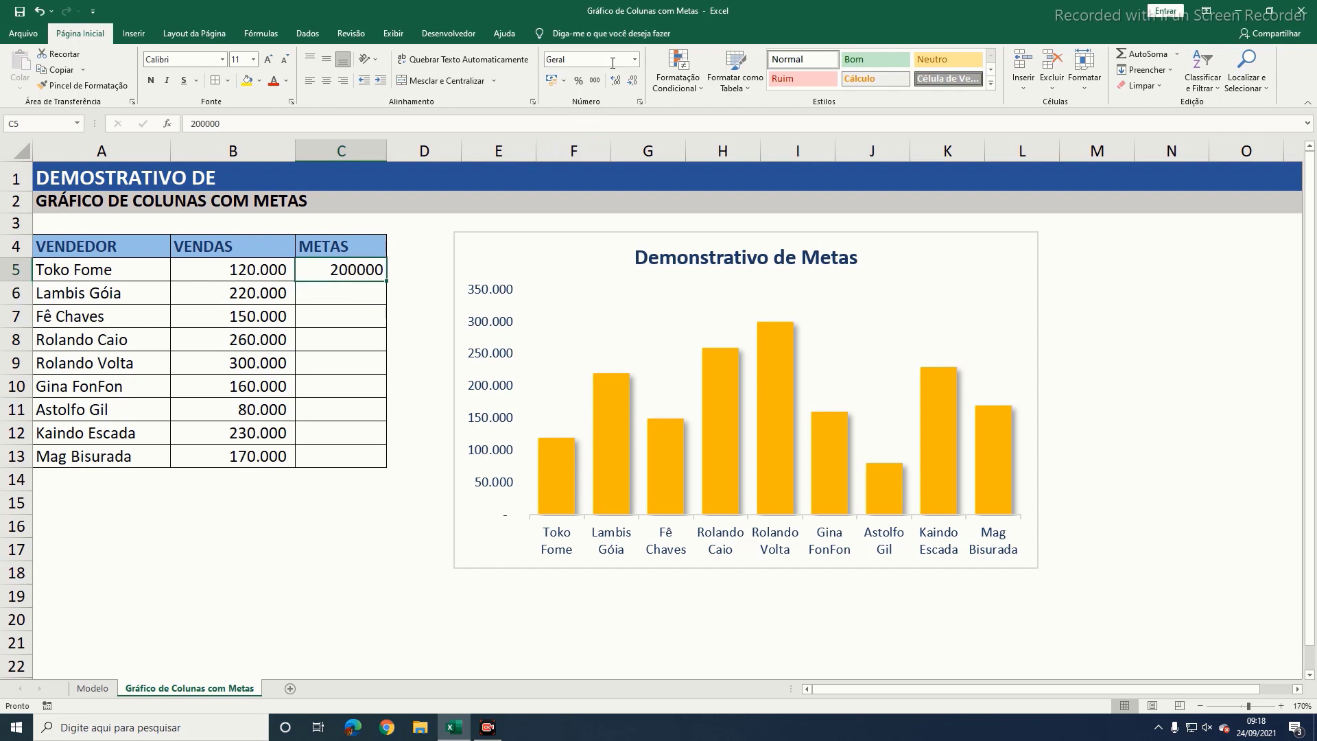
left_click(635, 60)
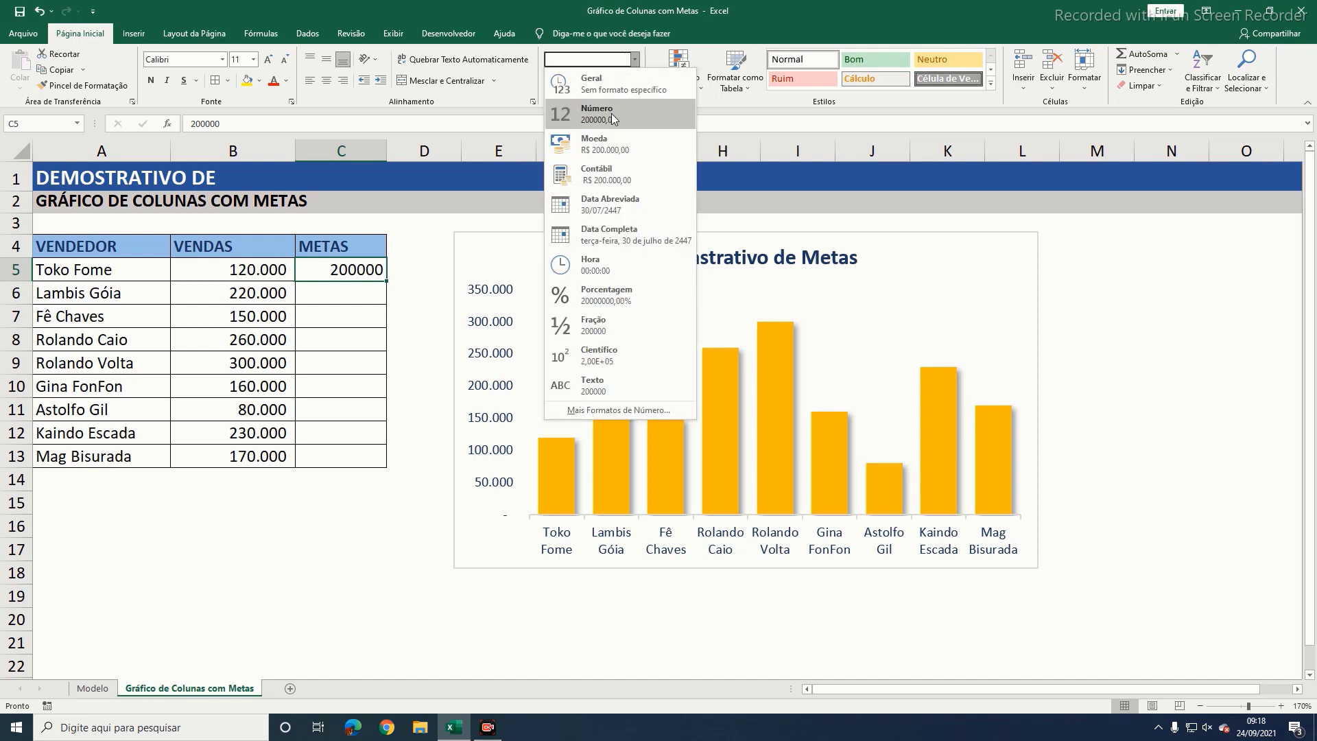
left_click(597, 144)
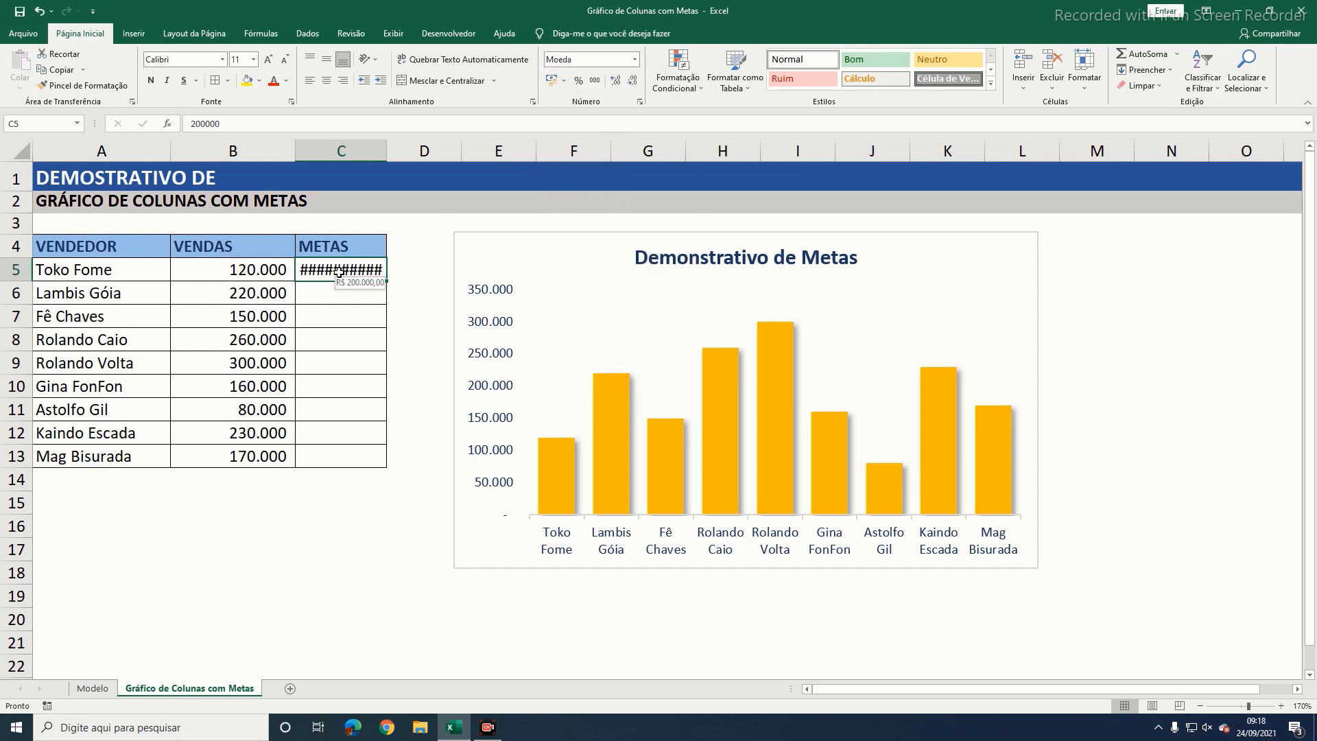
left_click_drag(387, 151, 416, 150)
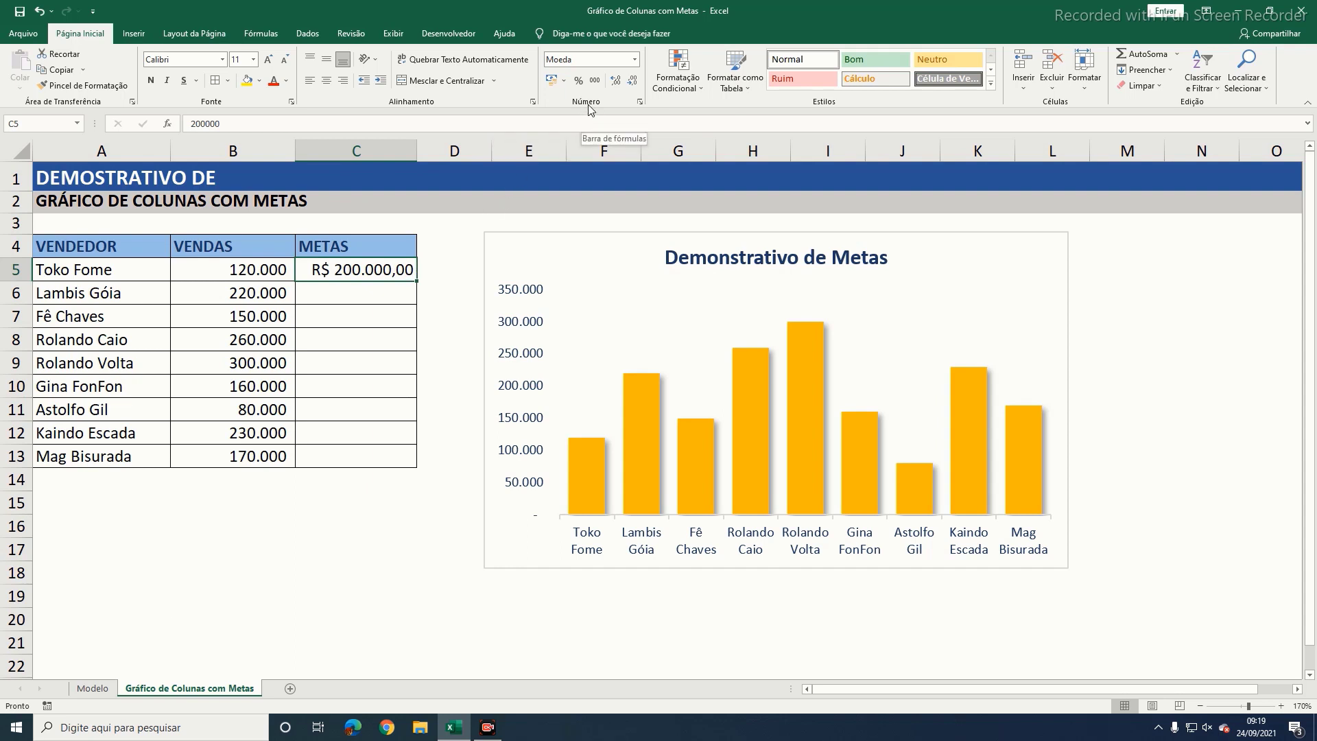
left_click(633, 83)
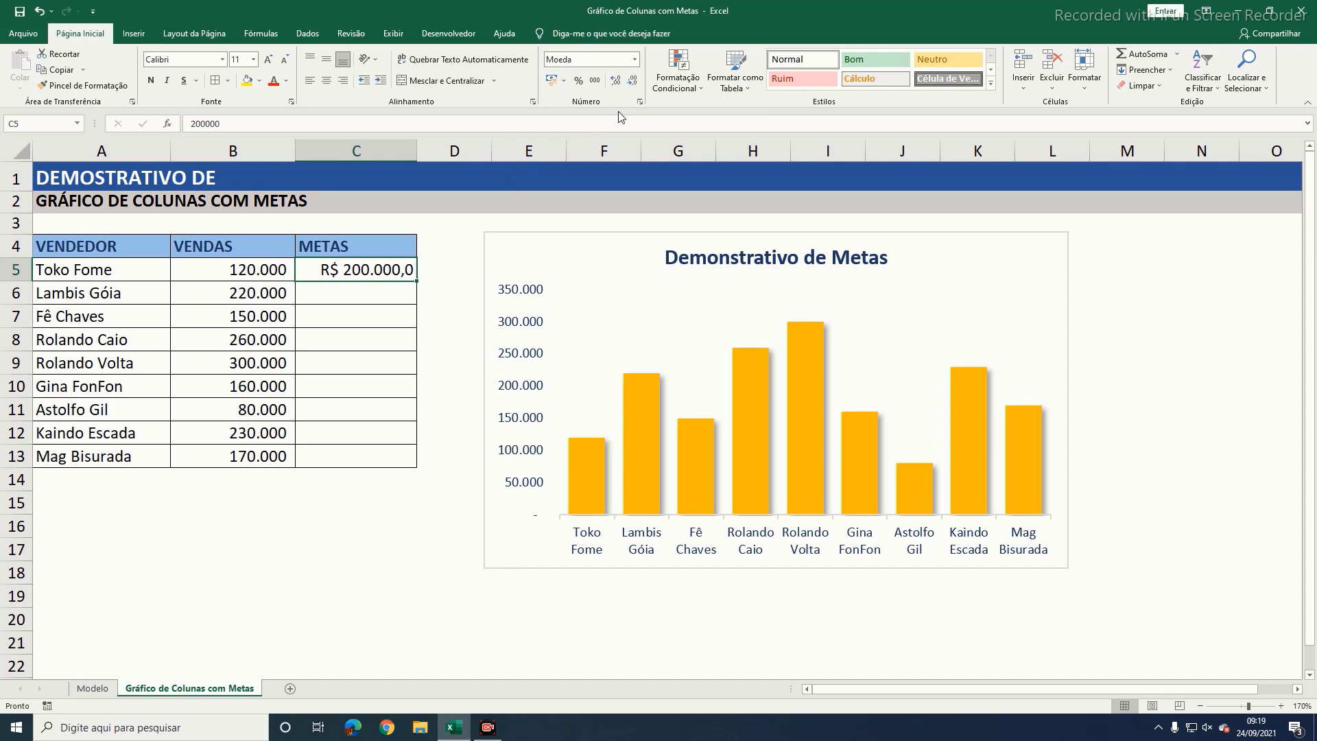
left_click(633, 83)
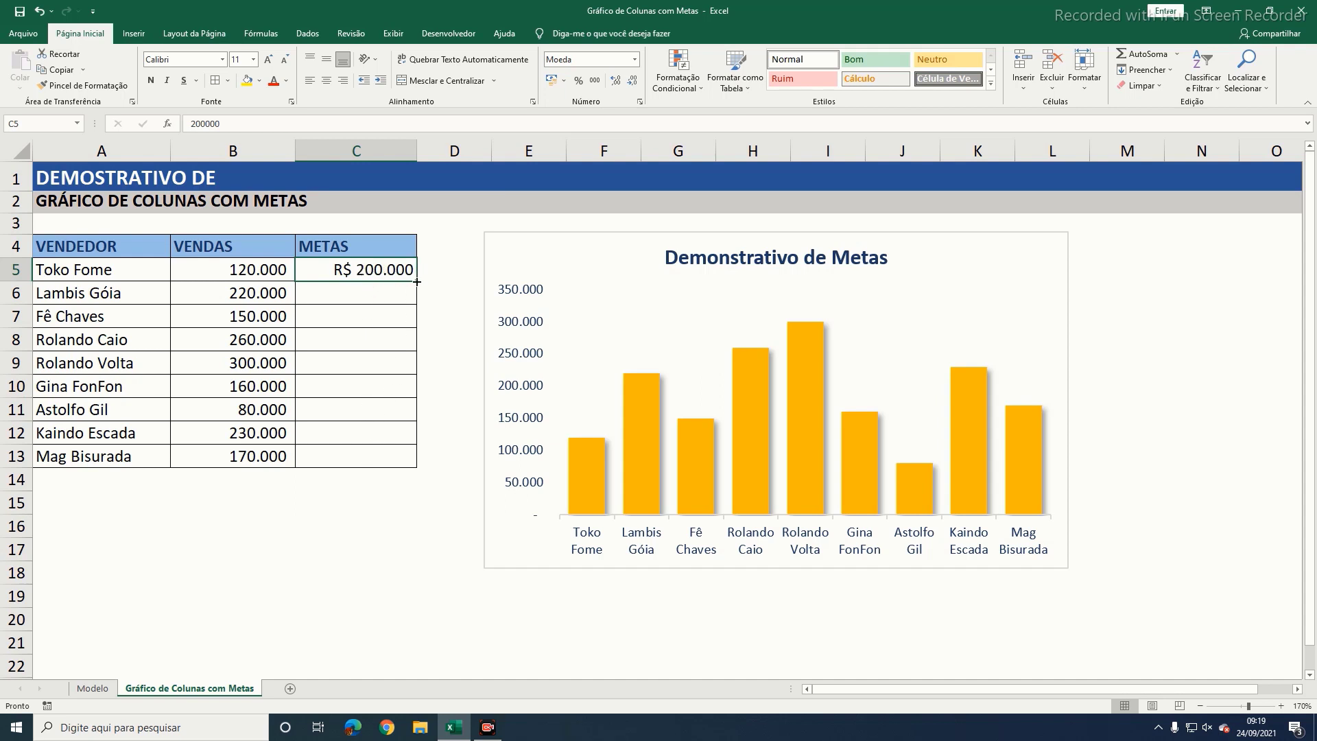
Step: Fill the target value from C5 down through C13 for all the sellers
left_click_drag(417, 281, 416, 468)
left_click(439, 265)
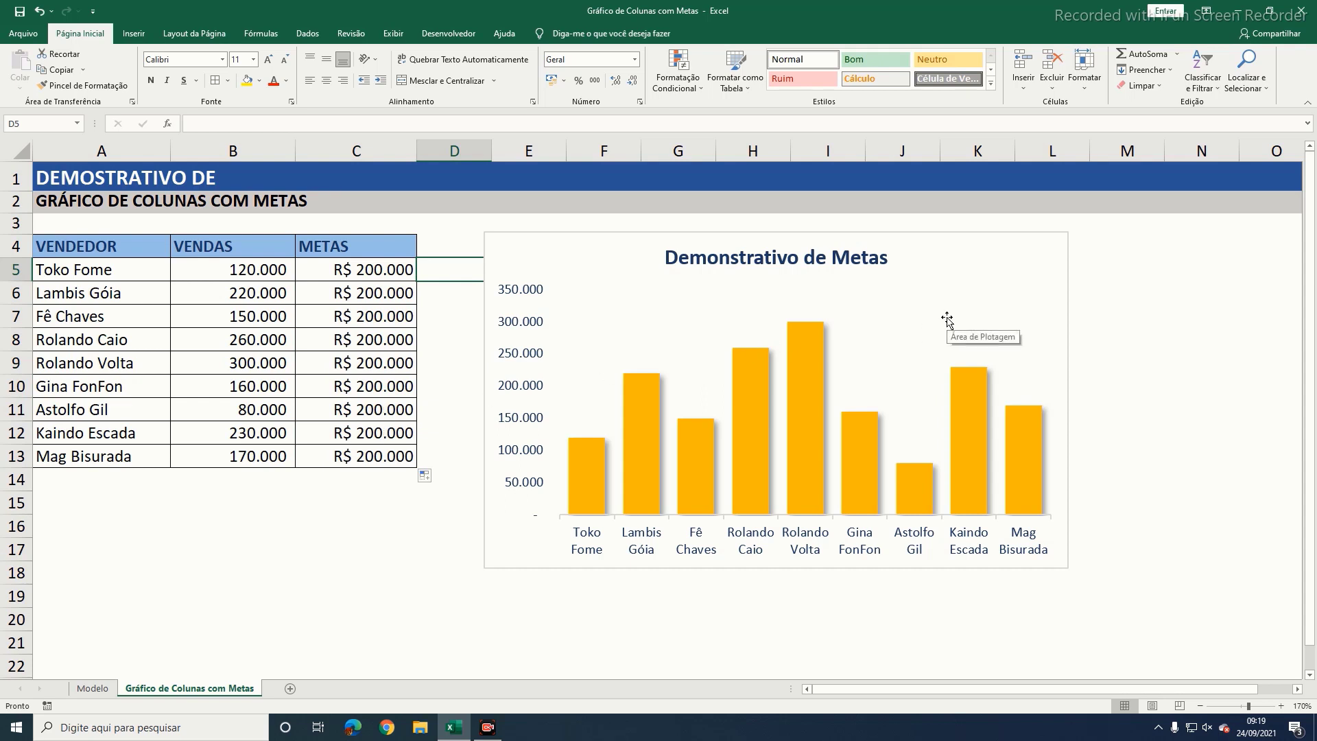
left_click(1128, 254)
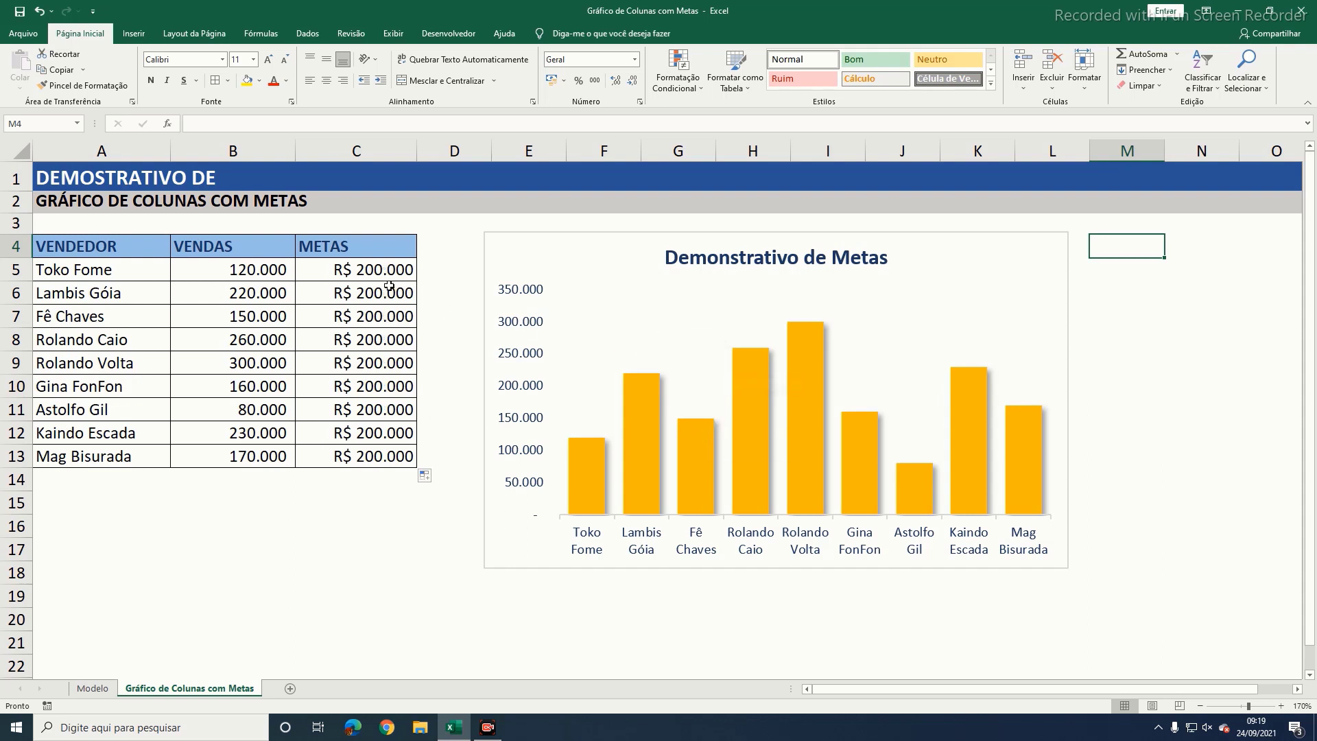
Step: Add a new data series named Metas to the chart, using C5:C13 as its values
right_click(691, 352)
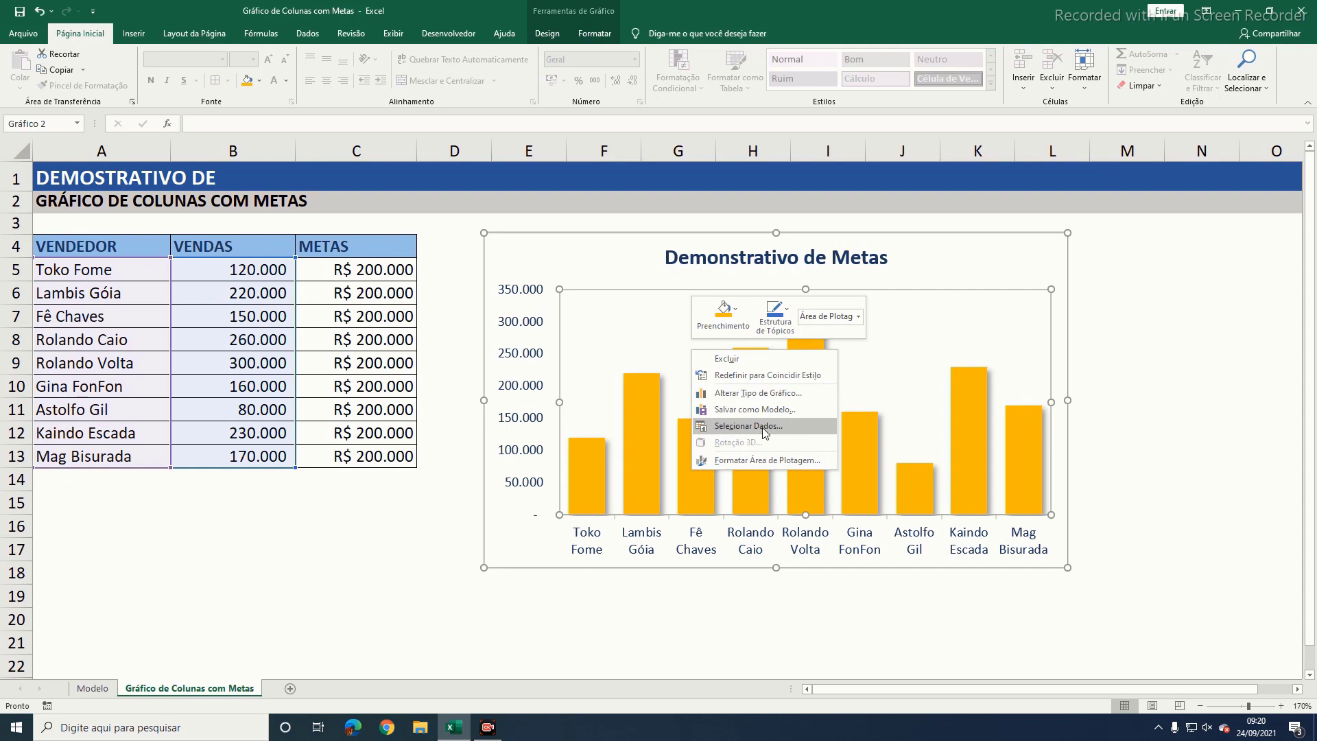
left_click(717, 426)
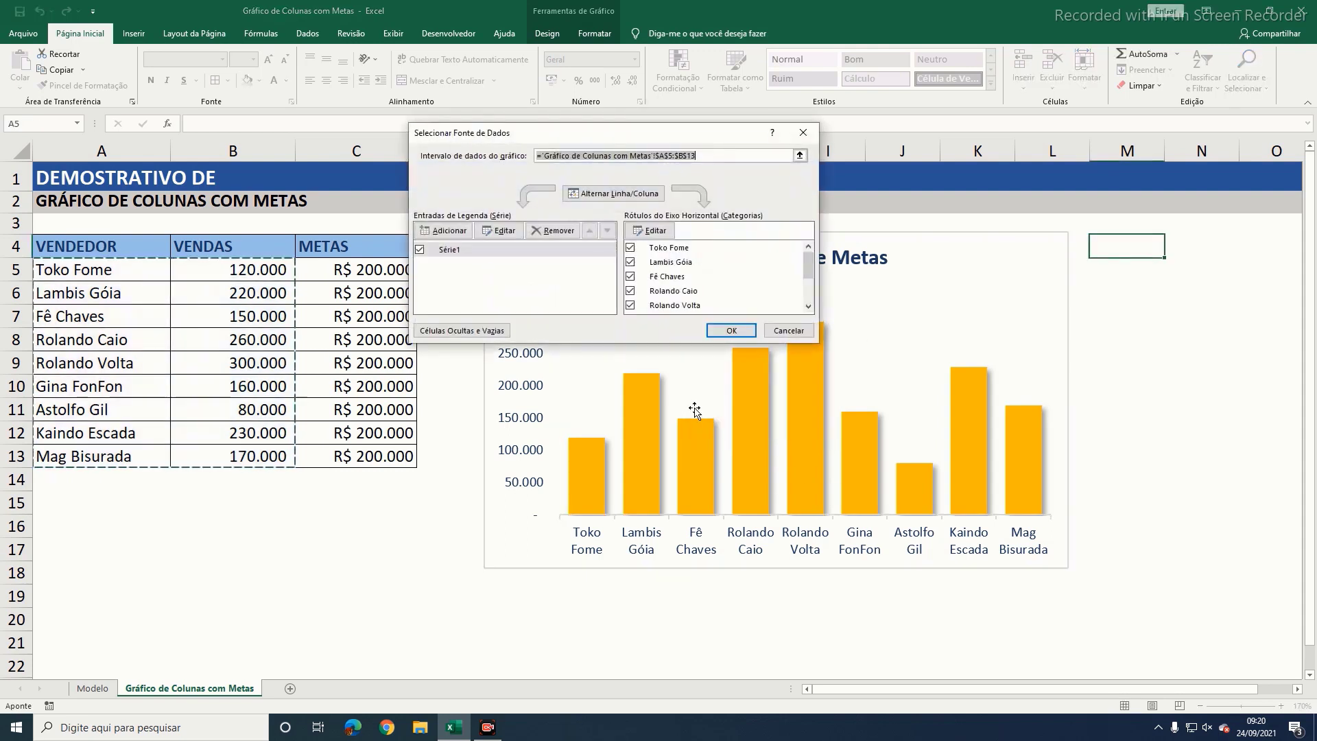
left_click_drag(542, 140, 589, 129)
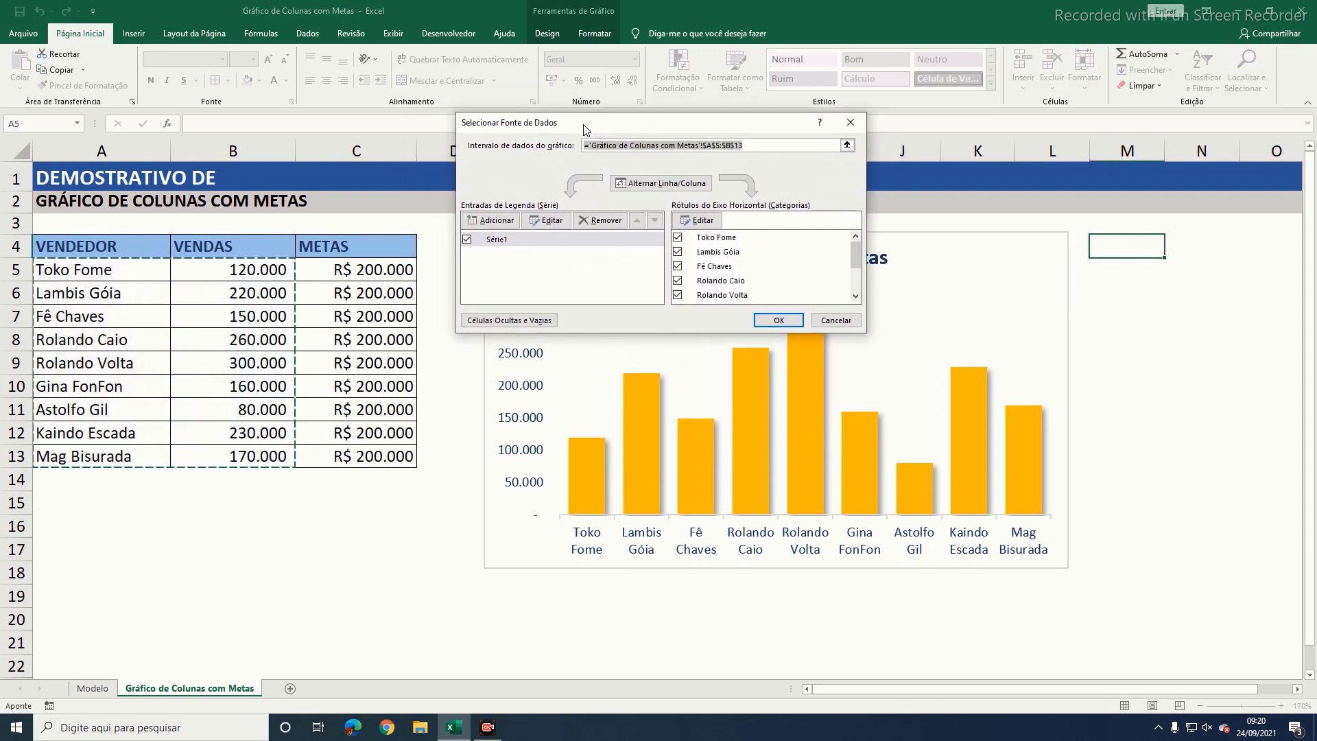
left_click(489, 226)
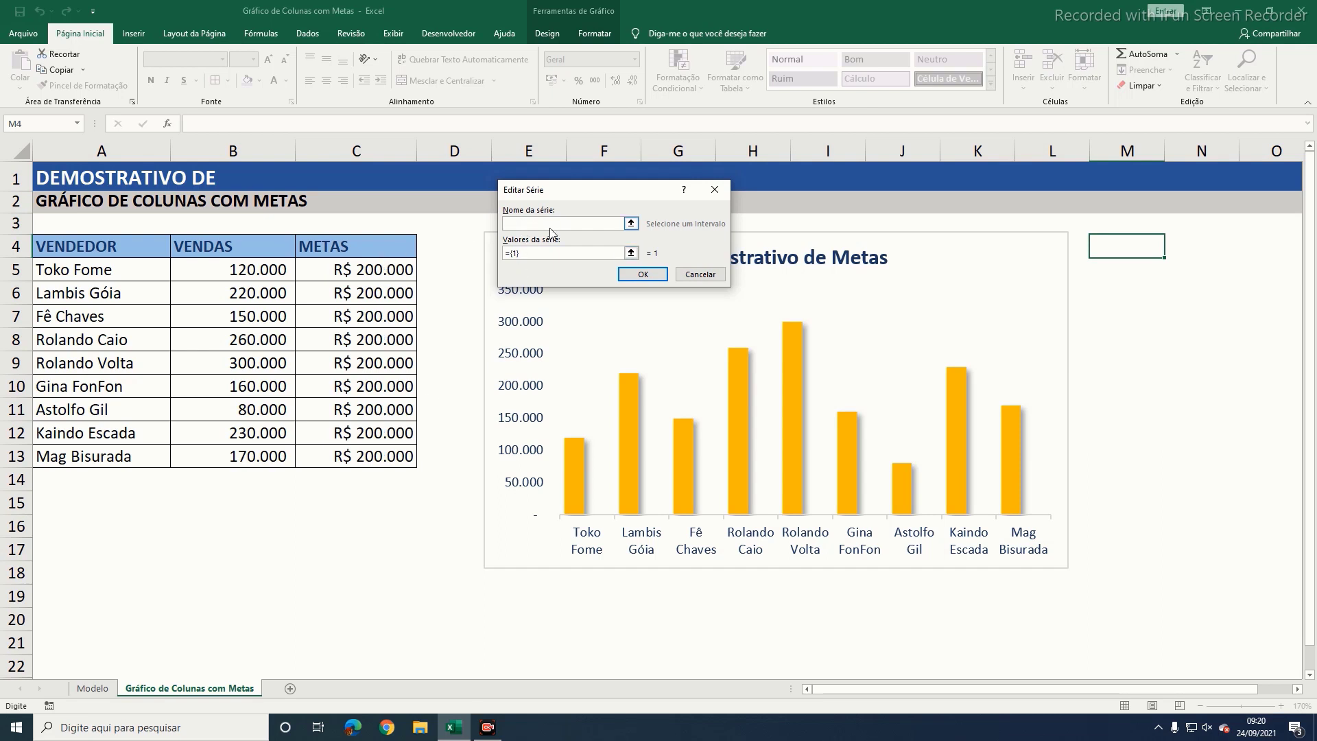
type("mETAS")
left_click(630, 255)
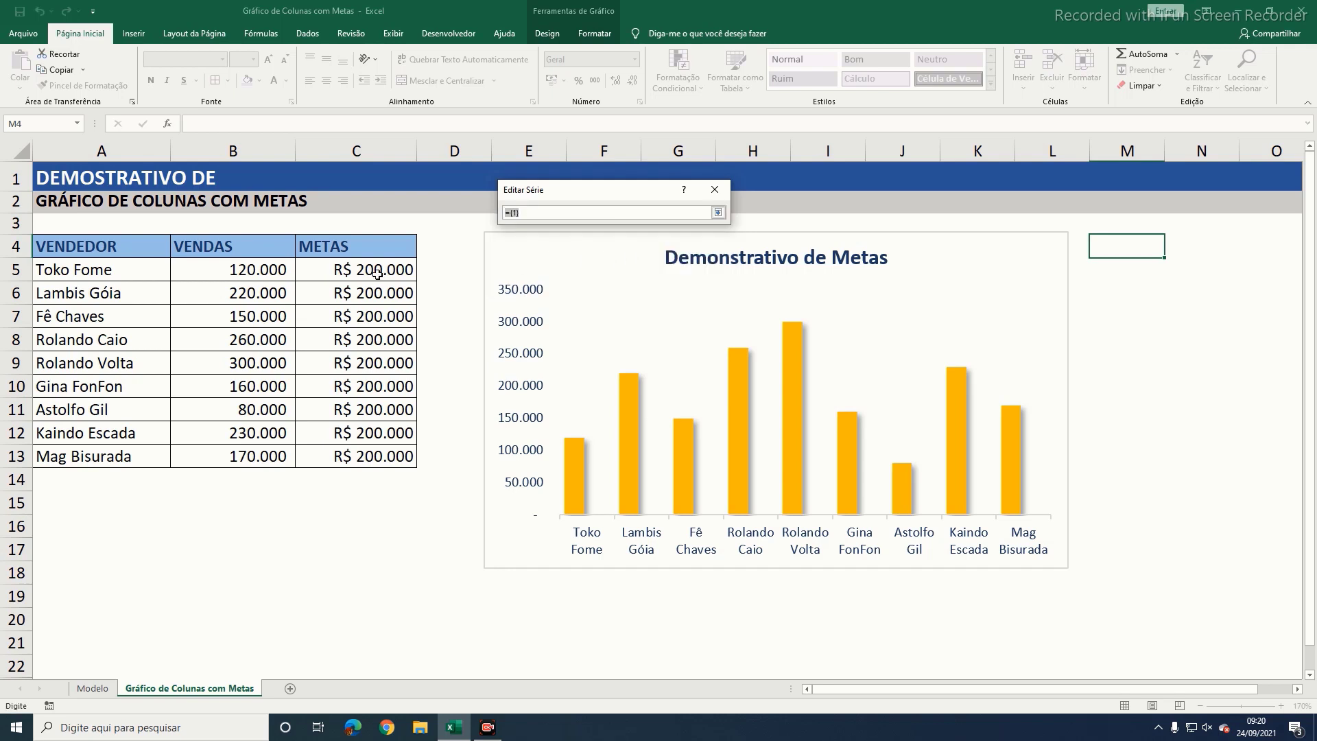
left_click_drag(377, 273, 384, 449)
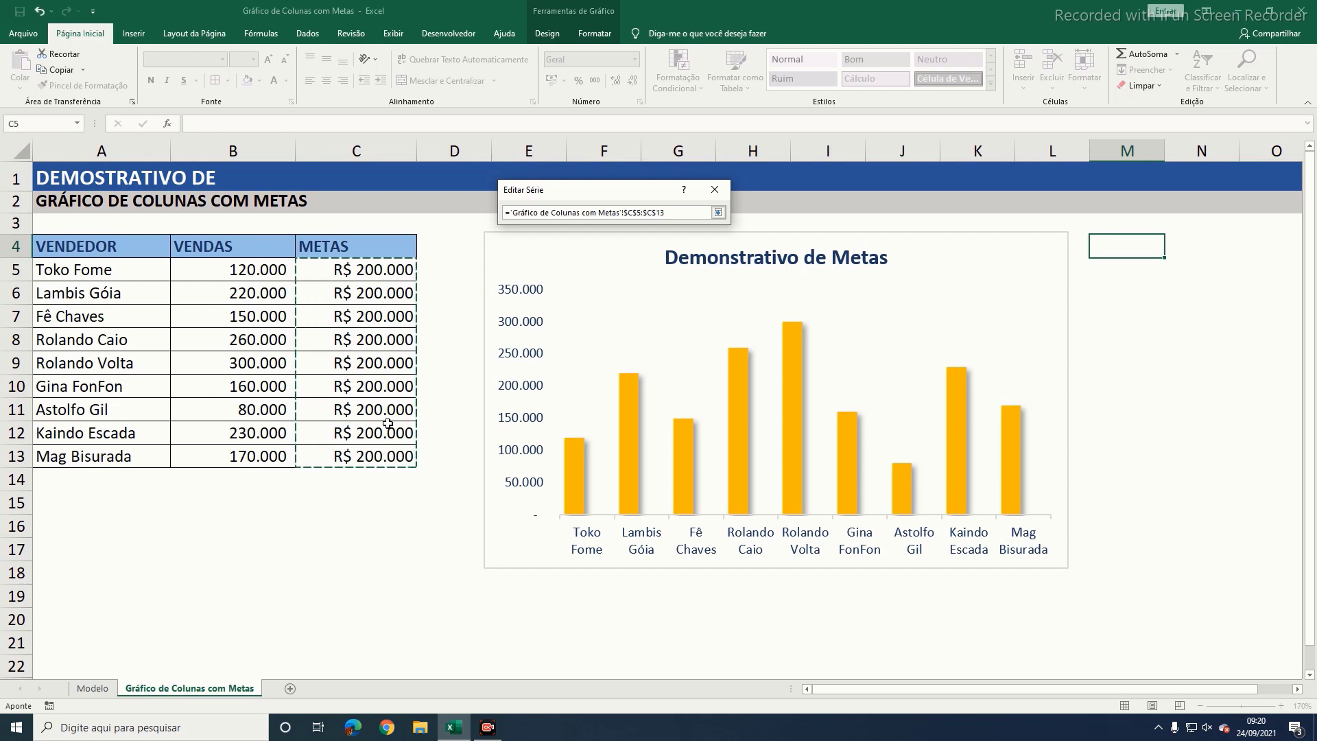
key("Return")
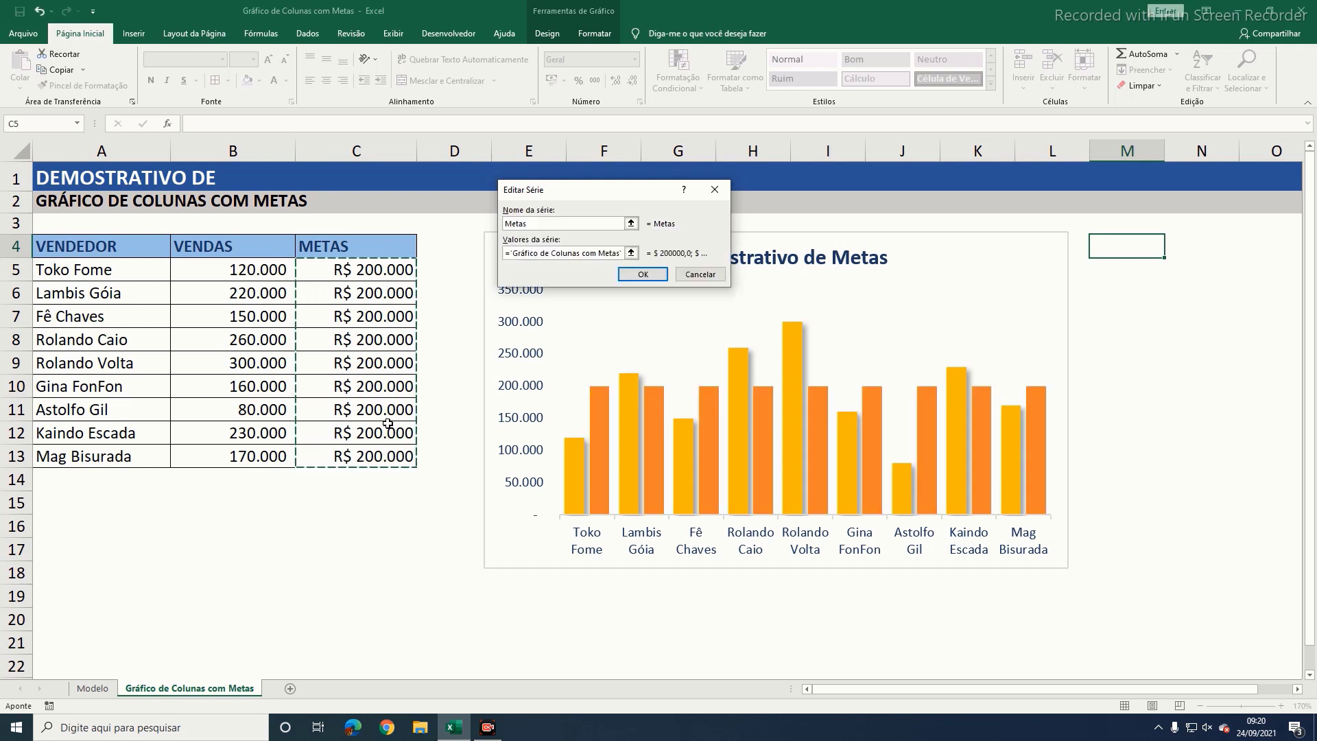
left_click(643, 274)
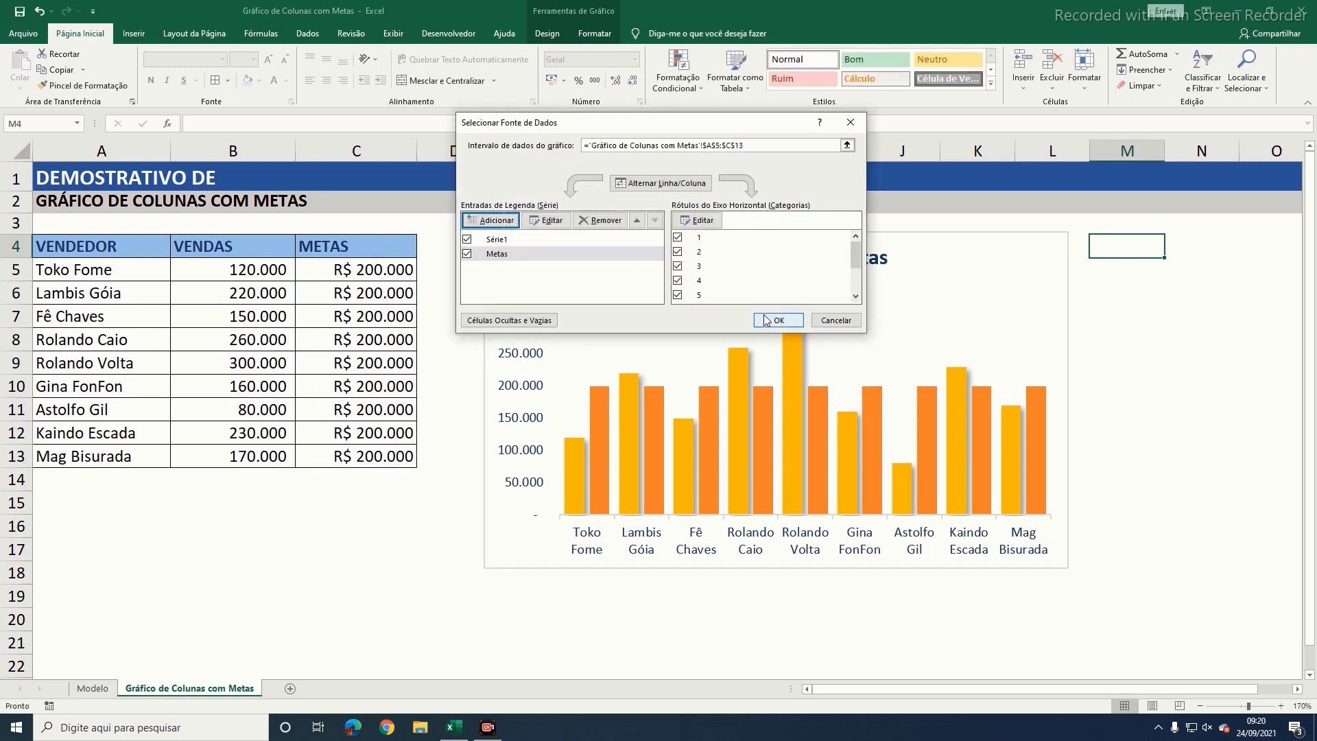
left_click(781, 322)
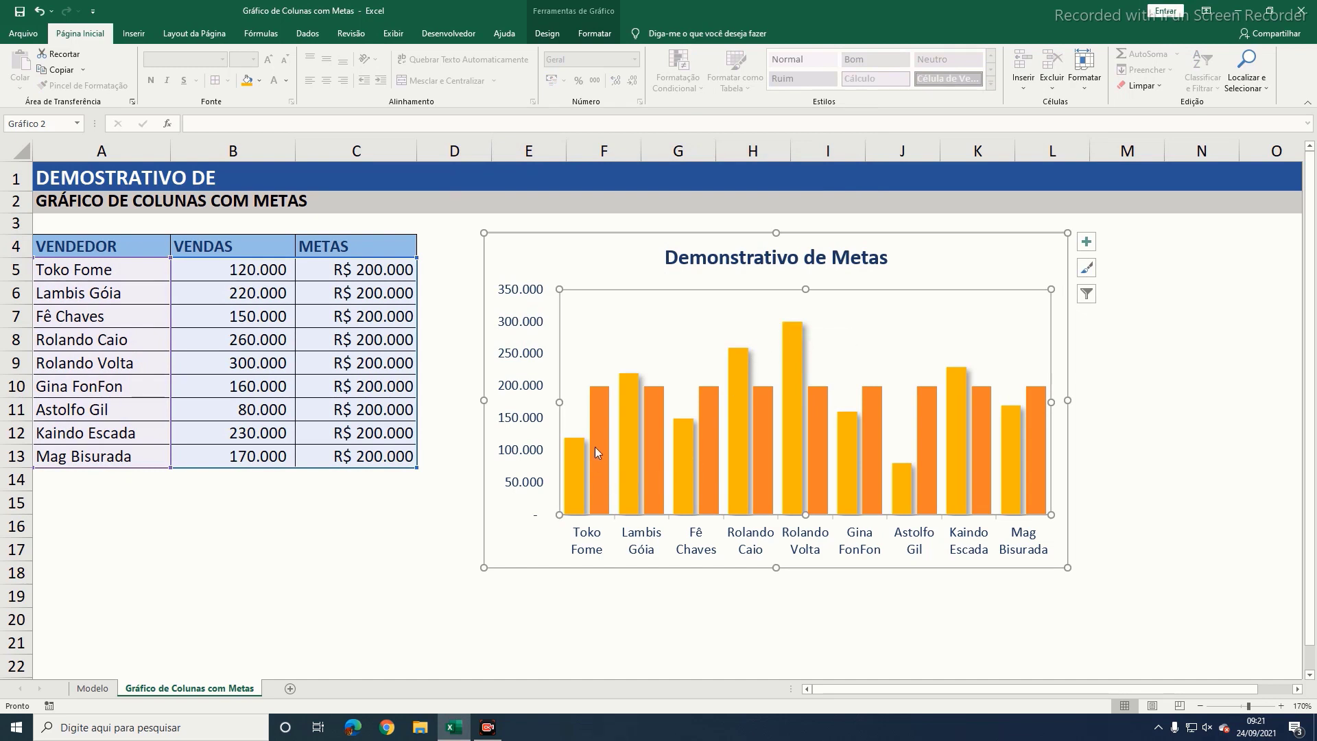
mouse_move(602, 397)
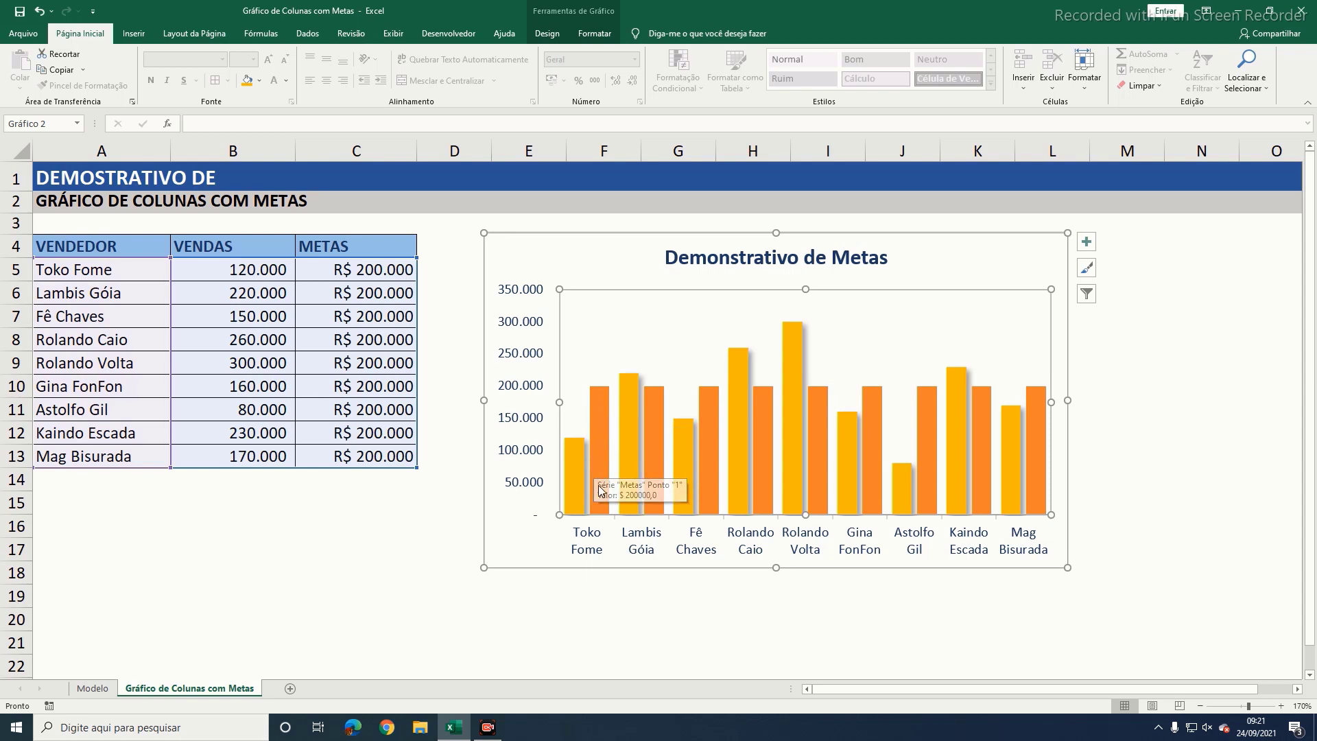
Step: Change the chart type of the Metas series to a plain line (Linha), leaving the sales series as clustered columns
mouse_move(653, 422)
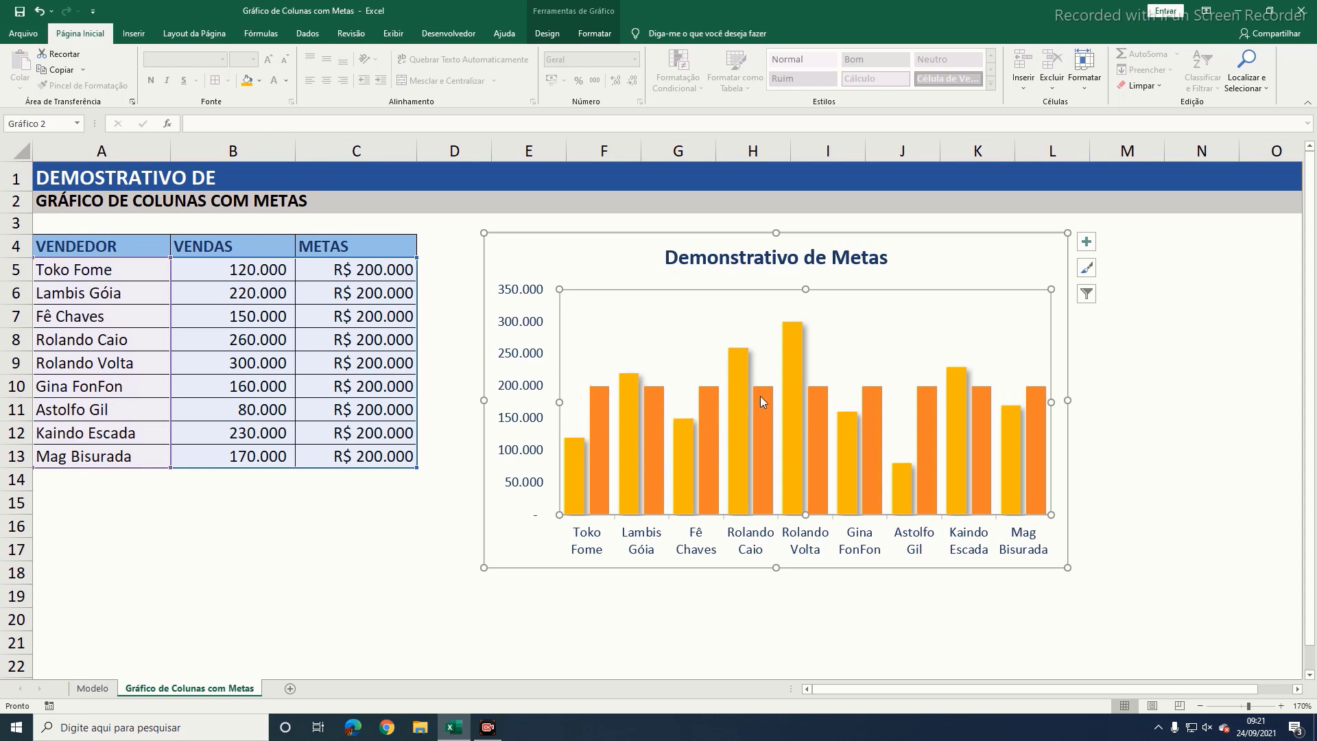
mouse_move(763, 462)
mouse_move(706, 443)
mouse_move(763, 404)
right_click(760, 417)
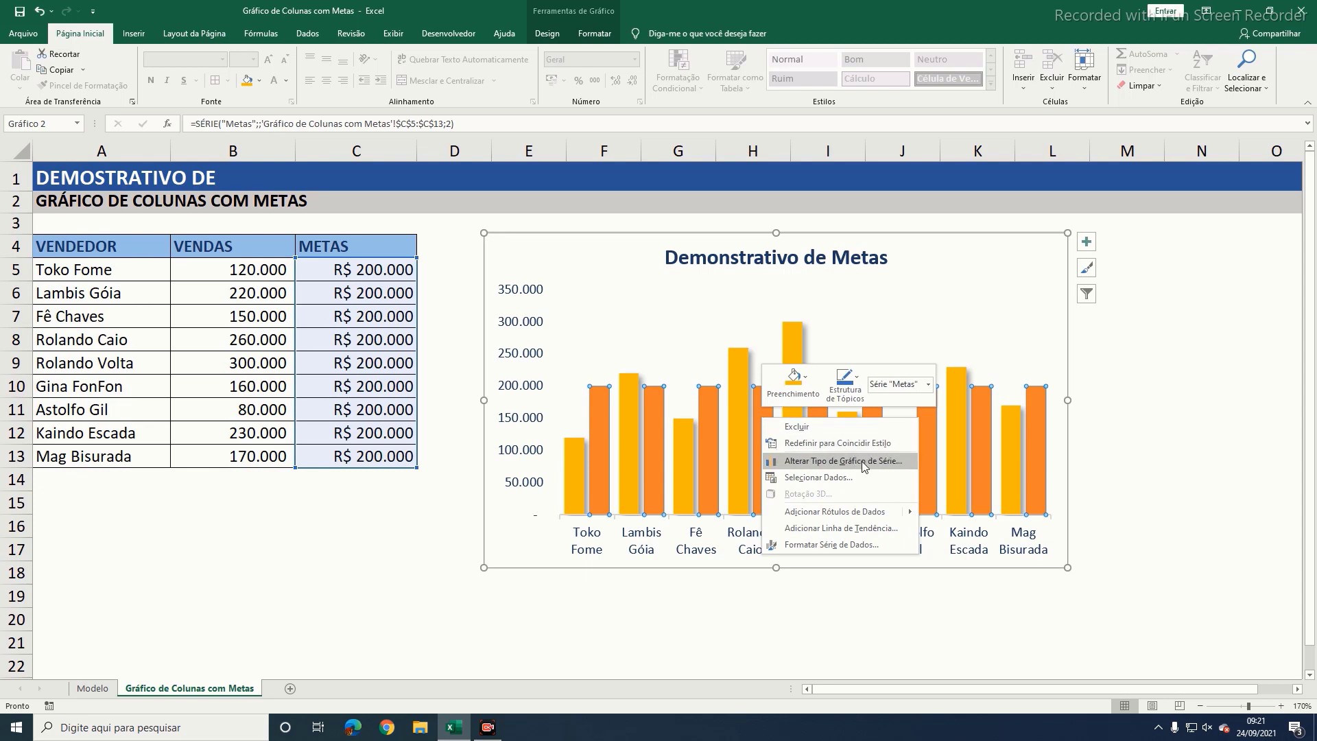
left_click(812, 460)
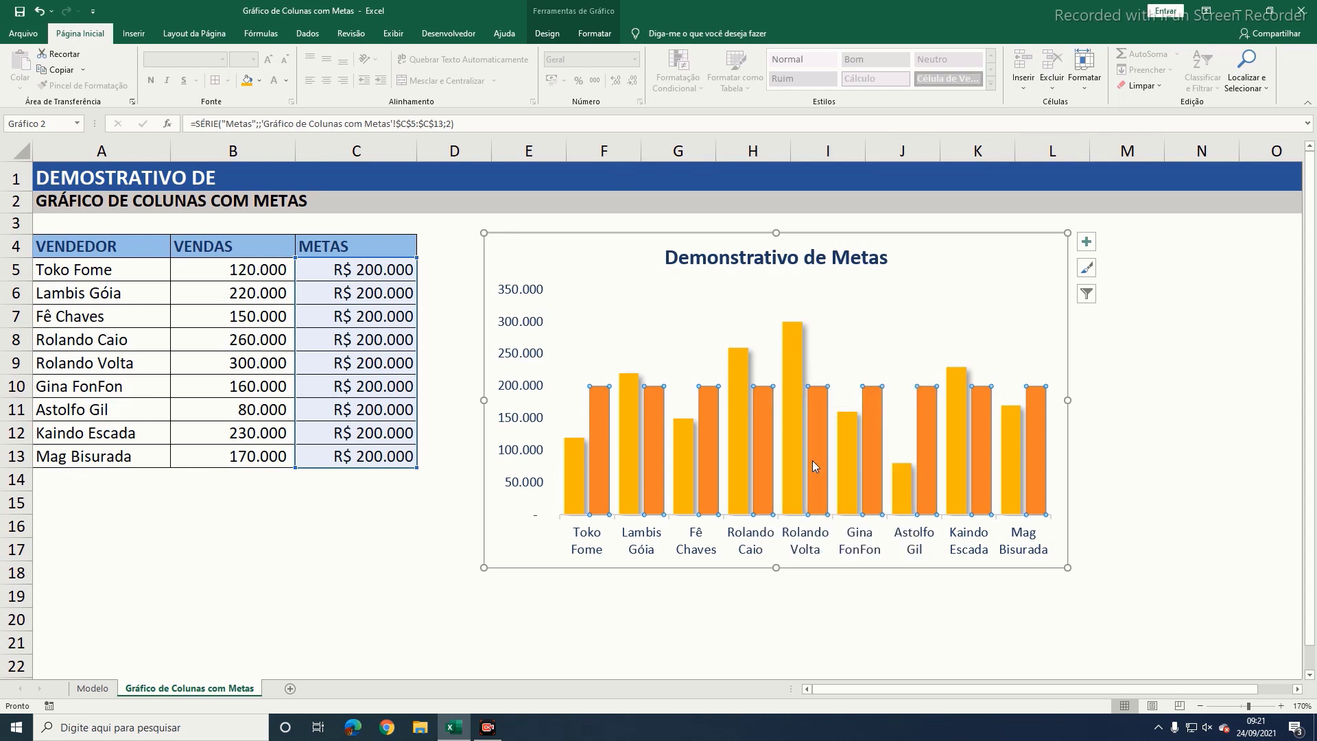
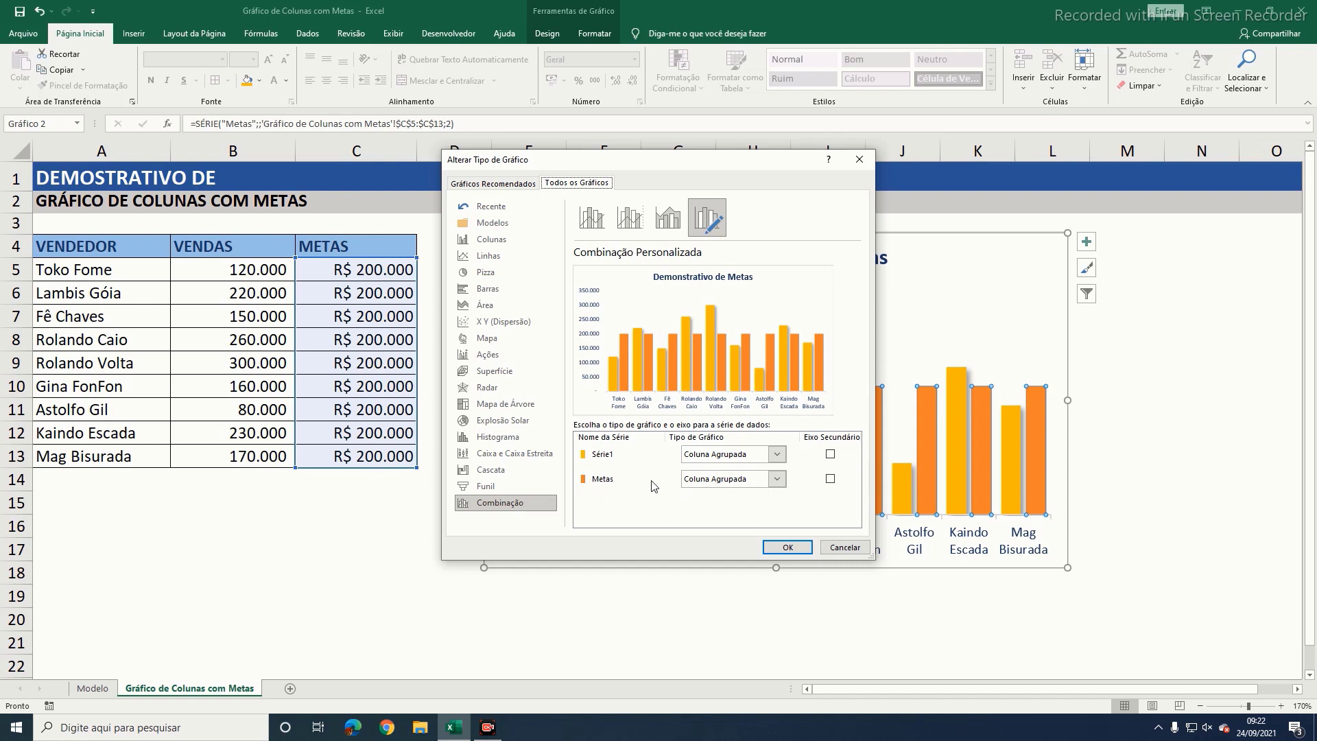
left_click(774, 479)
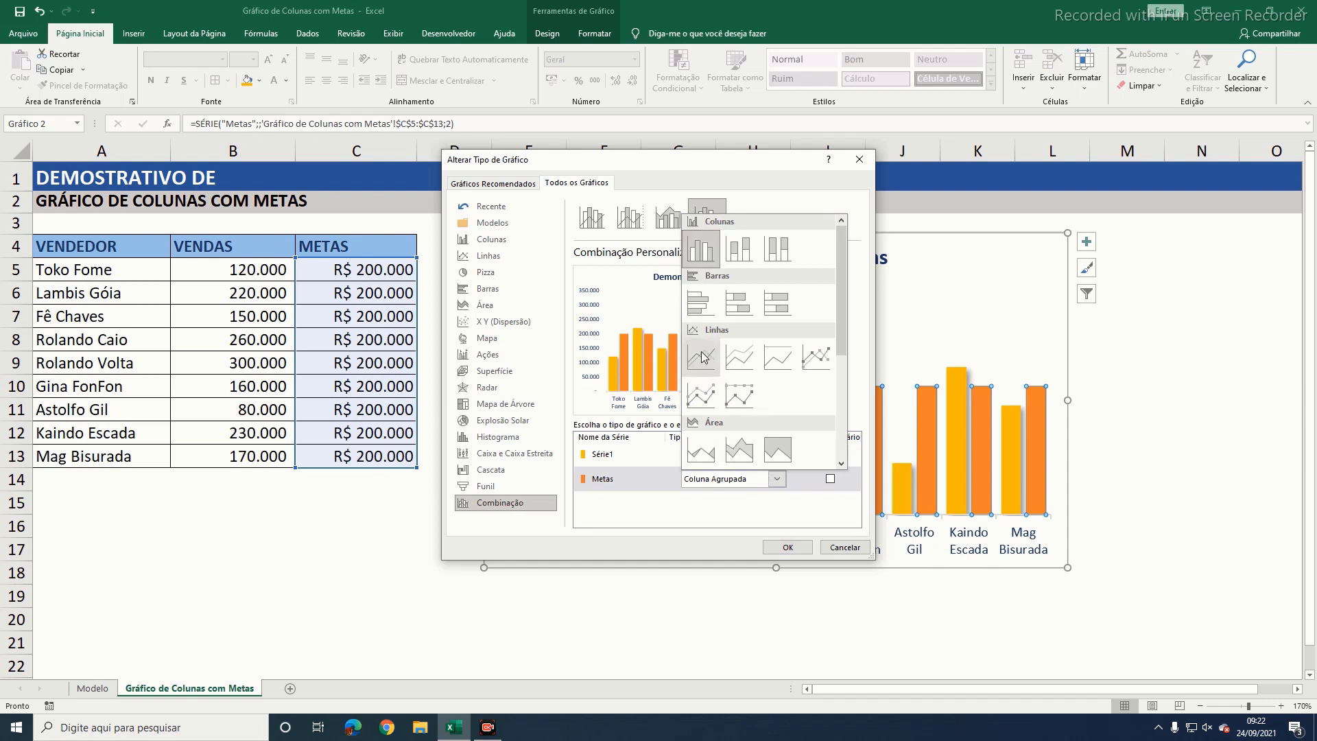
left_click(698, 358)
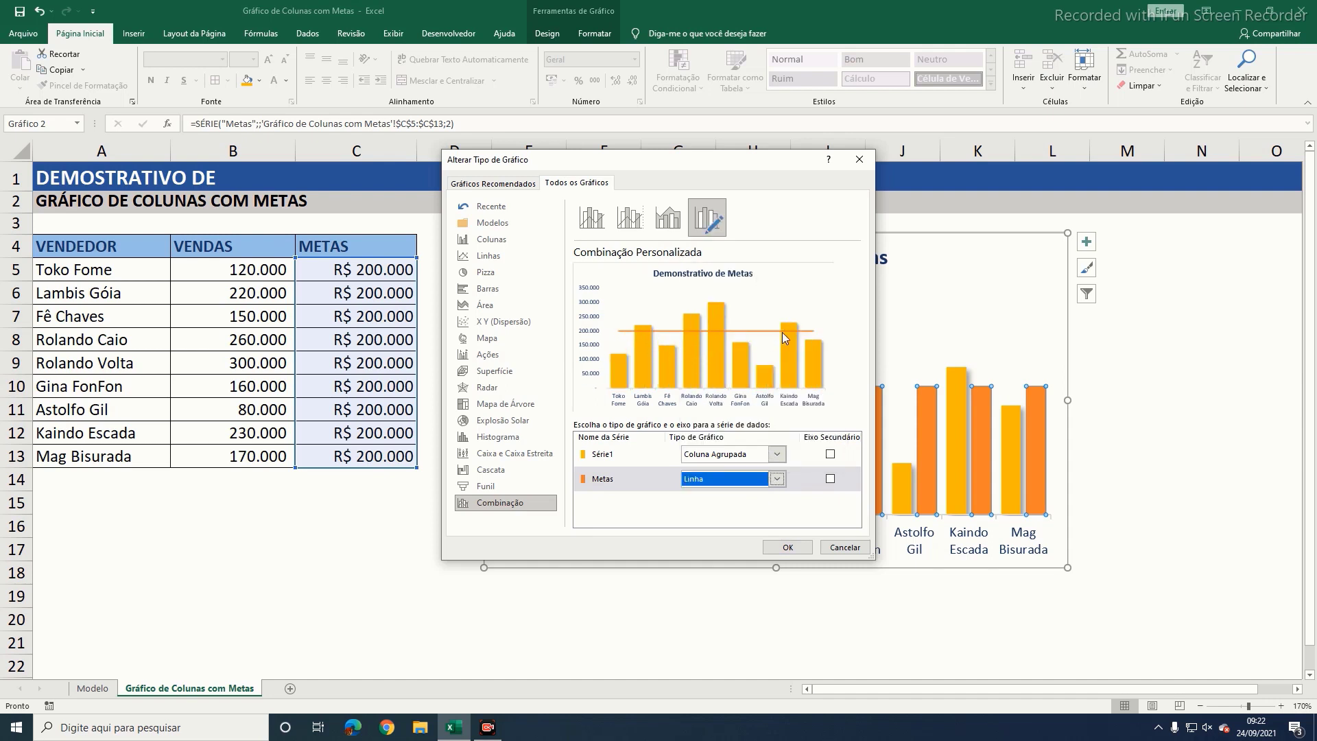
left_click(788, 548)
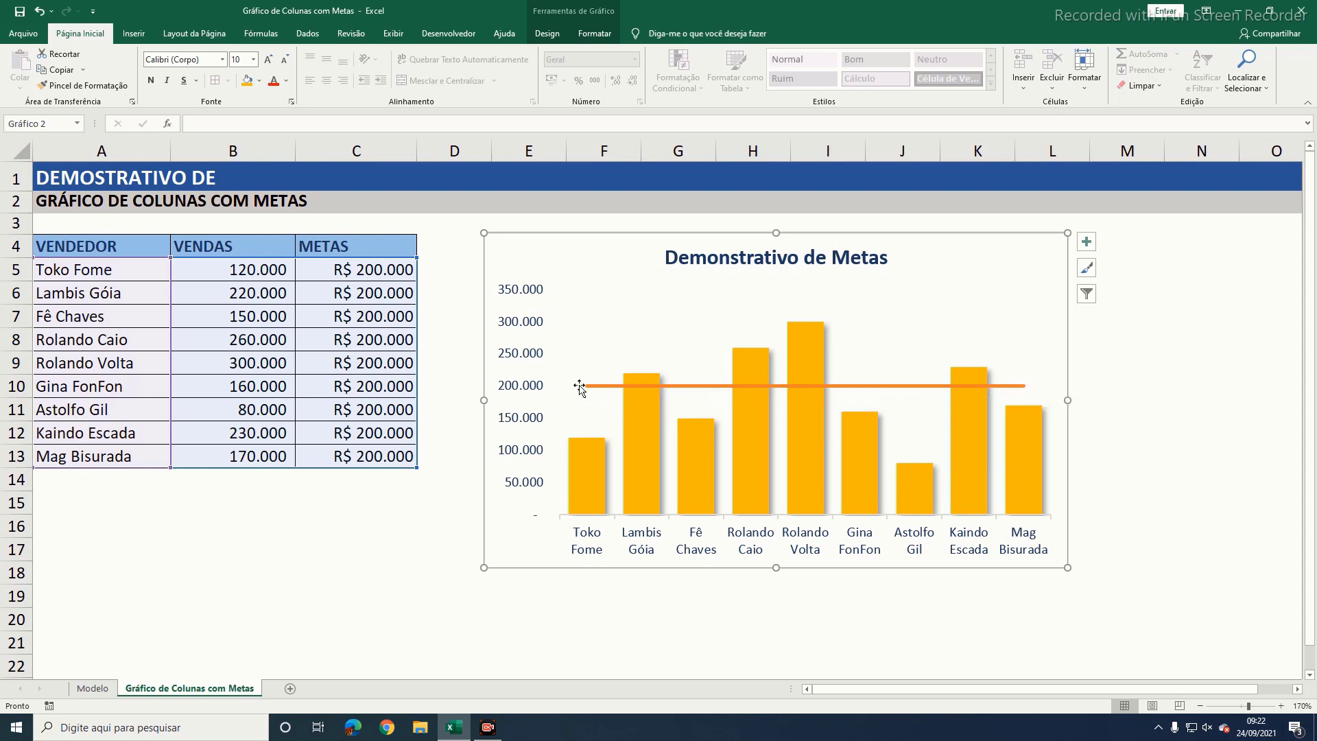
Step: Recolor the Metas line in the chart with the standard purple outline color
mouse_move(597, 392)
mouse_move(686, 389)
mouse_move(965, 384)
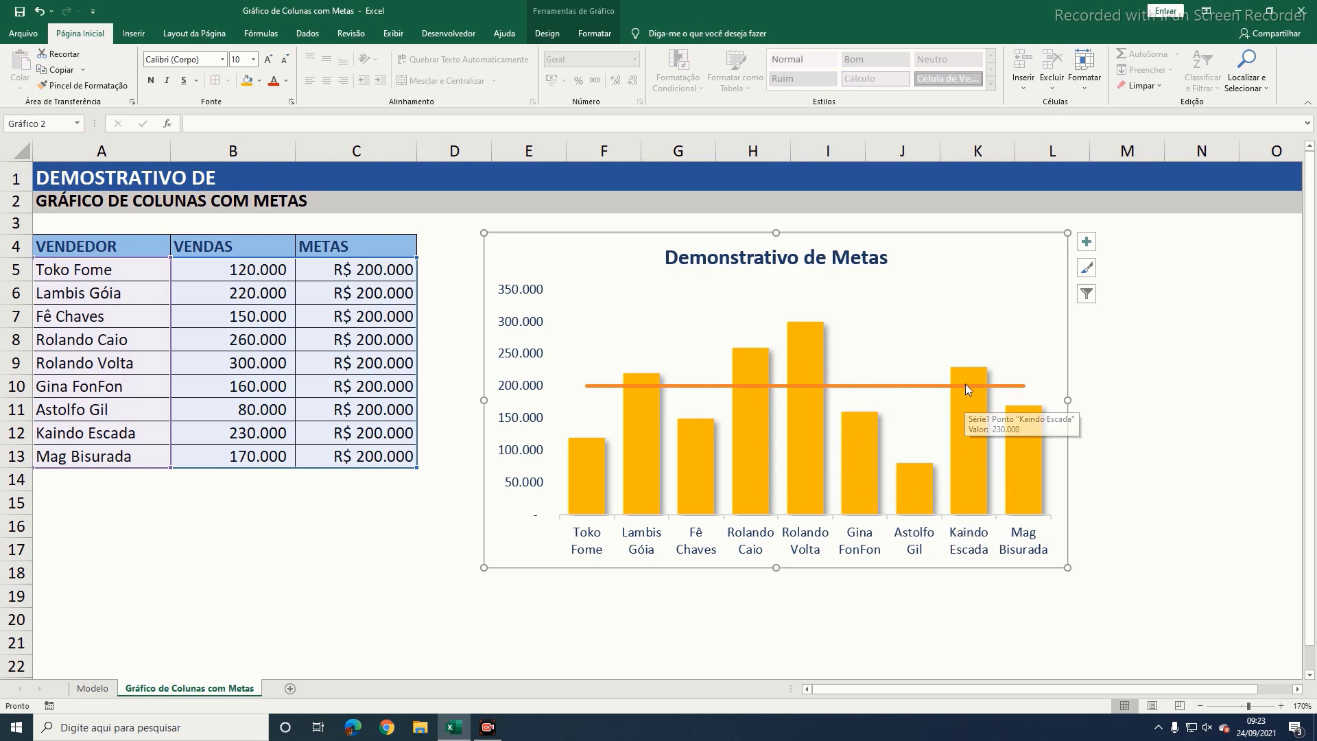
mouse_move(1028, 434)
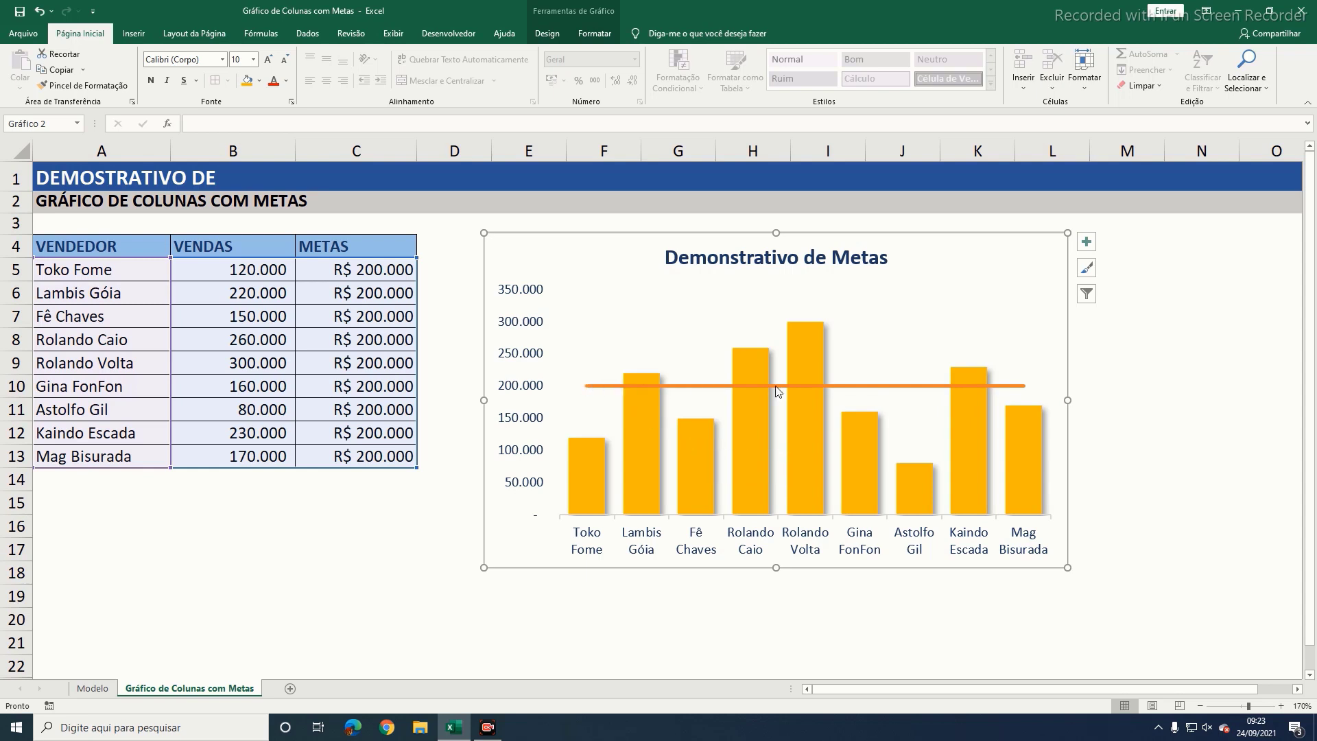
left_click(703, 392)
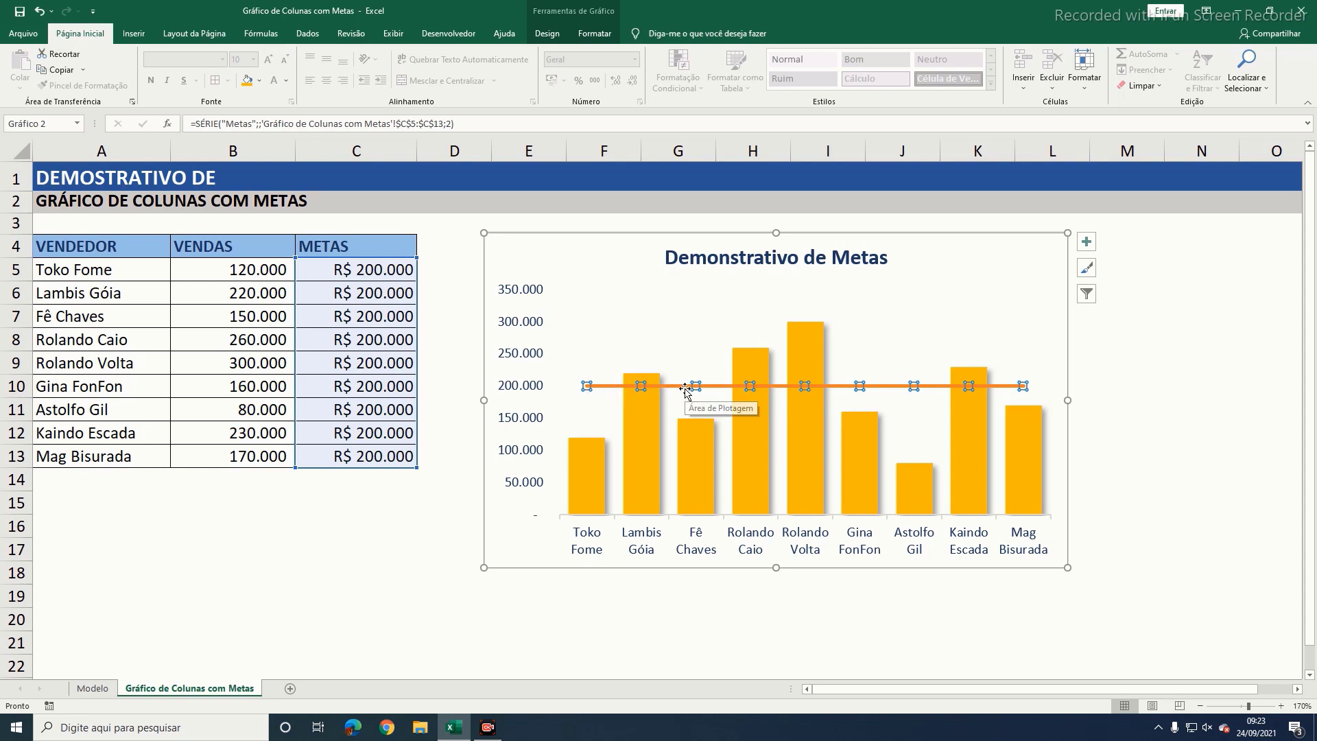
left_click(593, 43)
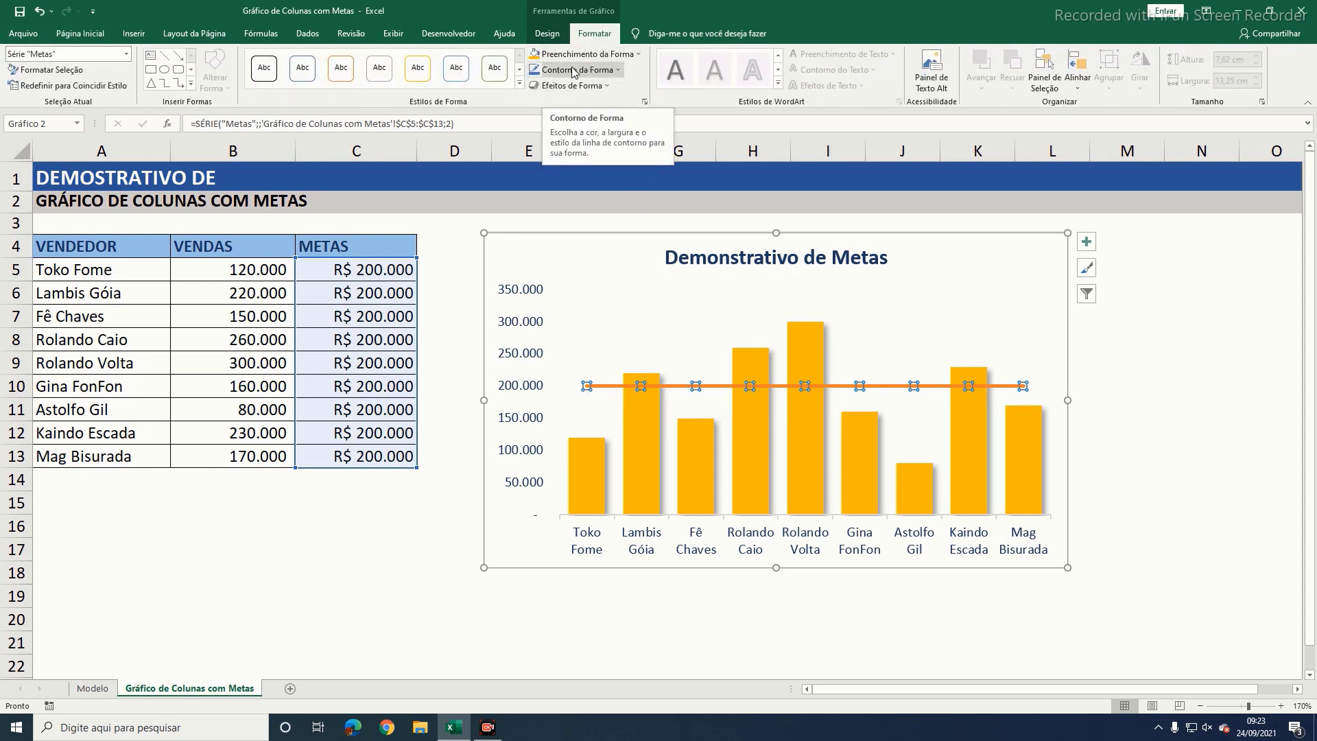
left_click(591, 71)
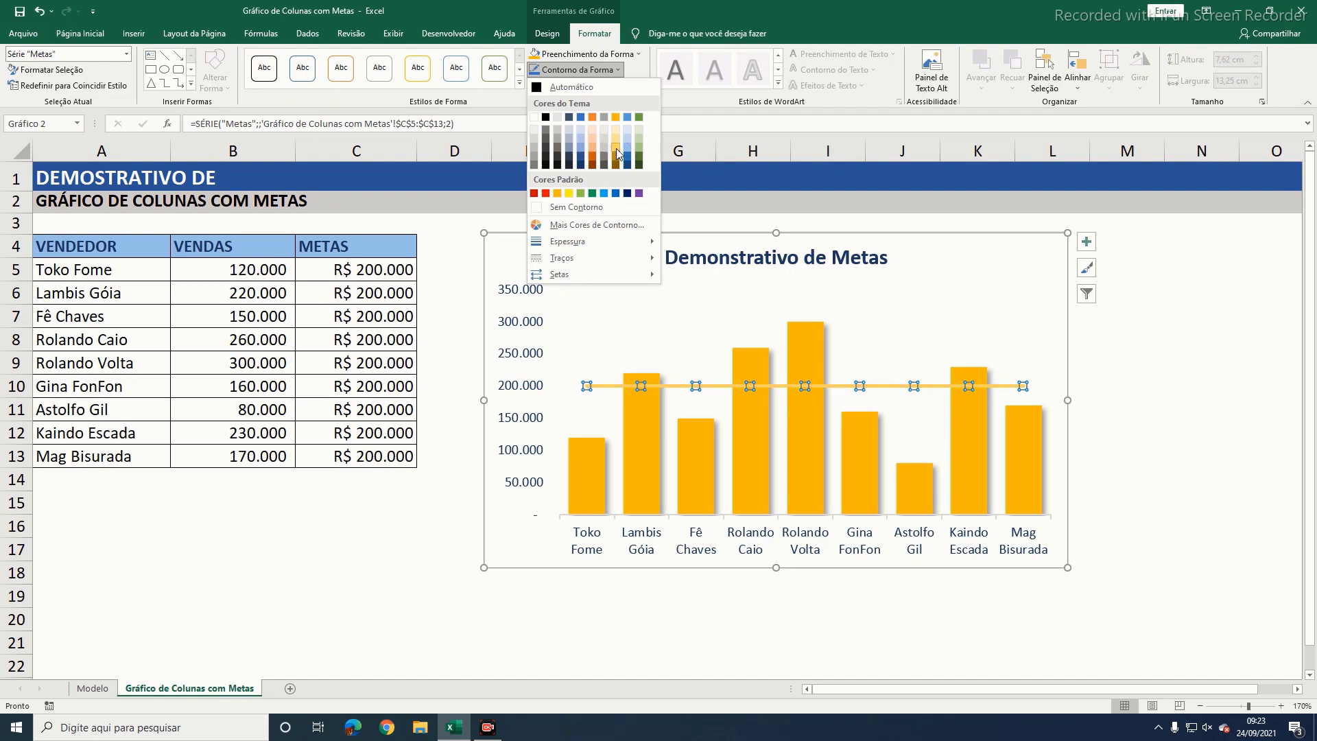
left_click(639, 193)
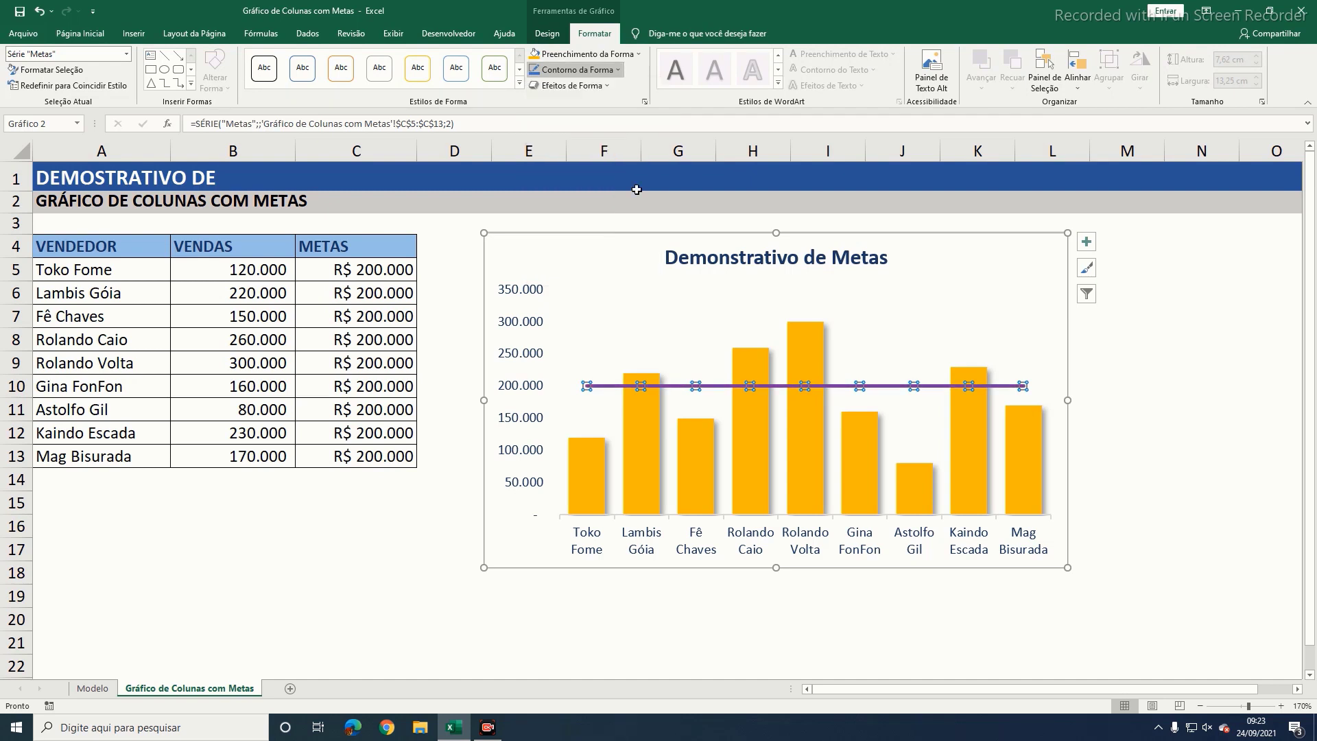
left_click(950, 269)
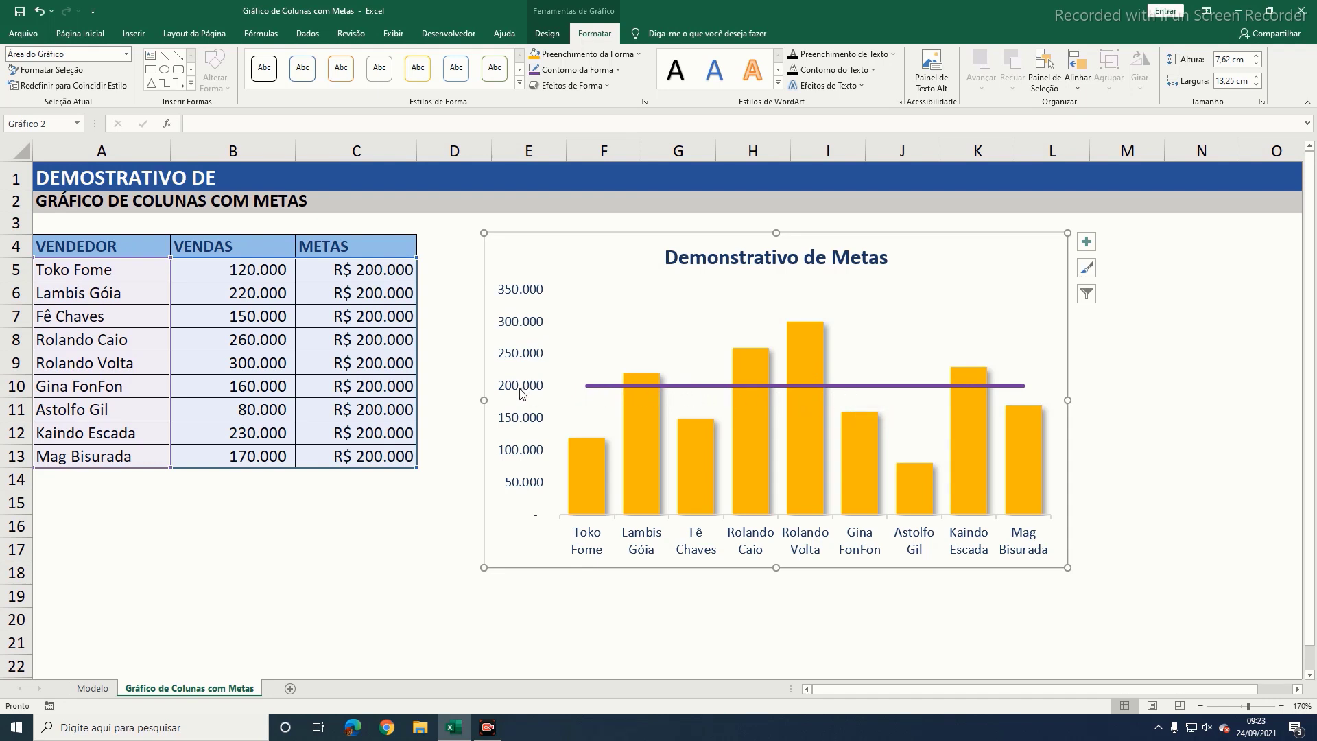
Step: Set the target in C5 to 150000 and fill it down through C13
mouse_move(624, 389)
left_click(358, 273)
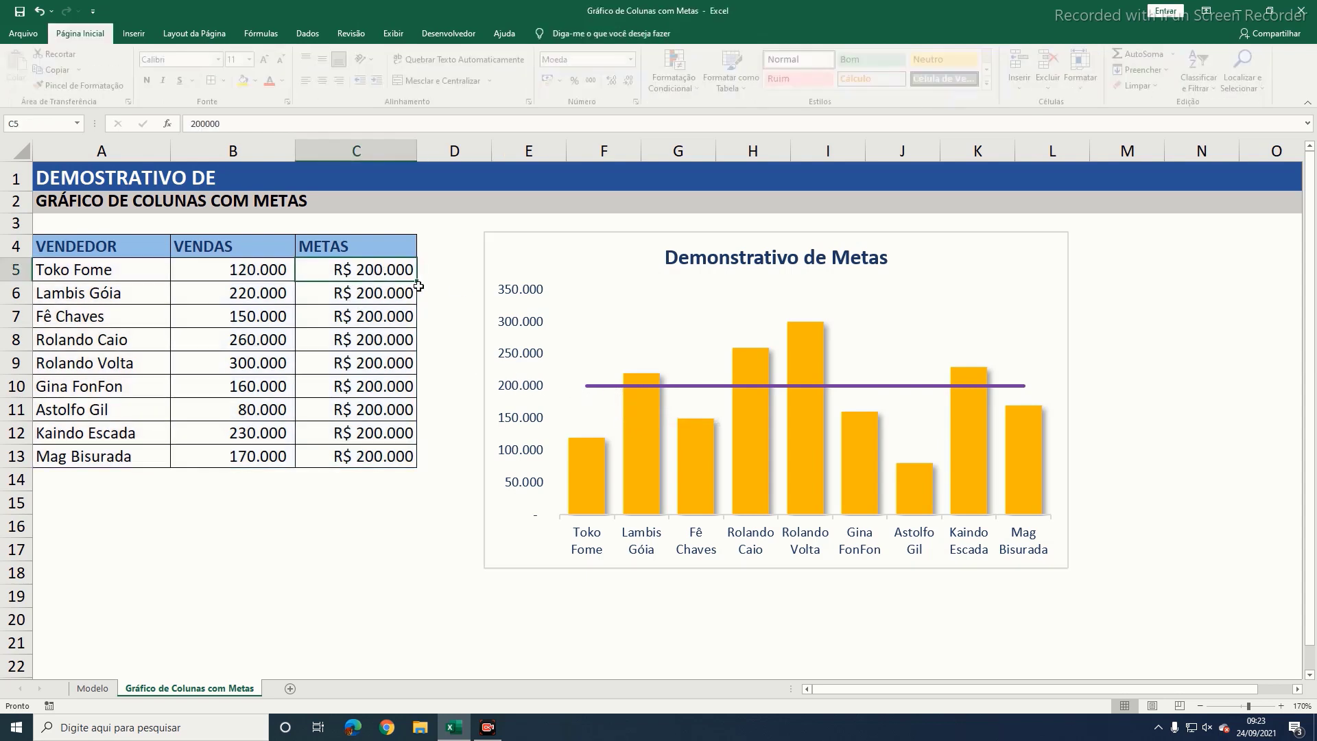
type("150")
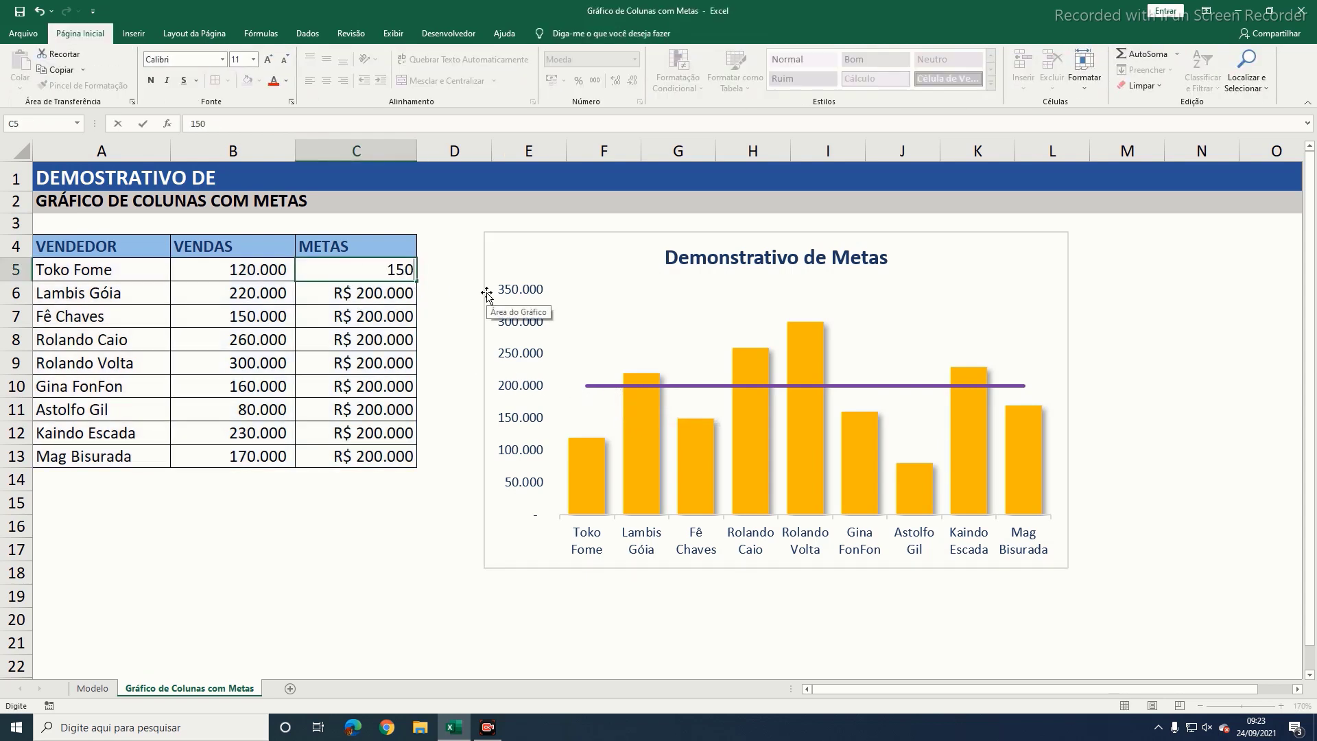
type("000")
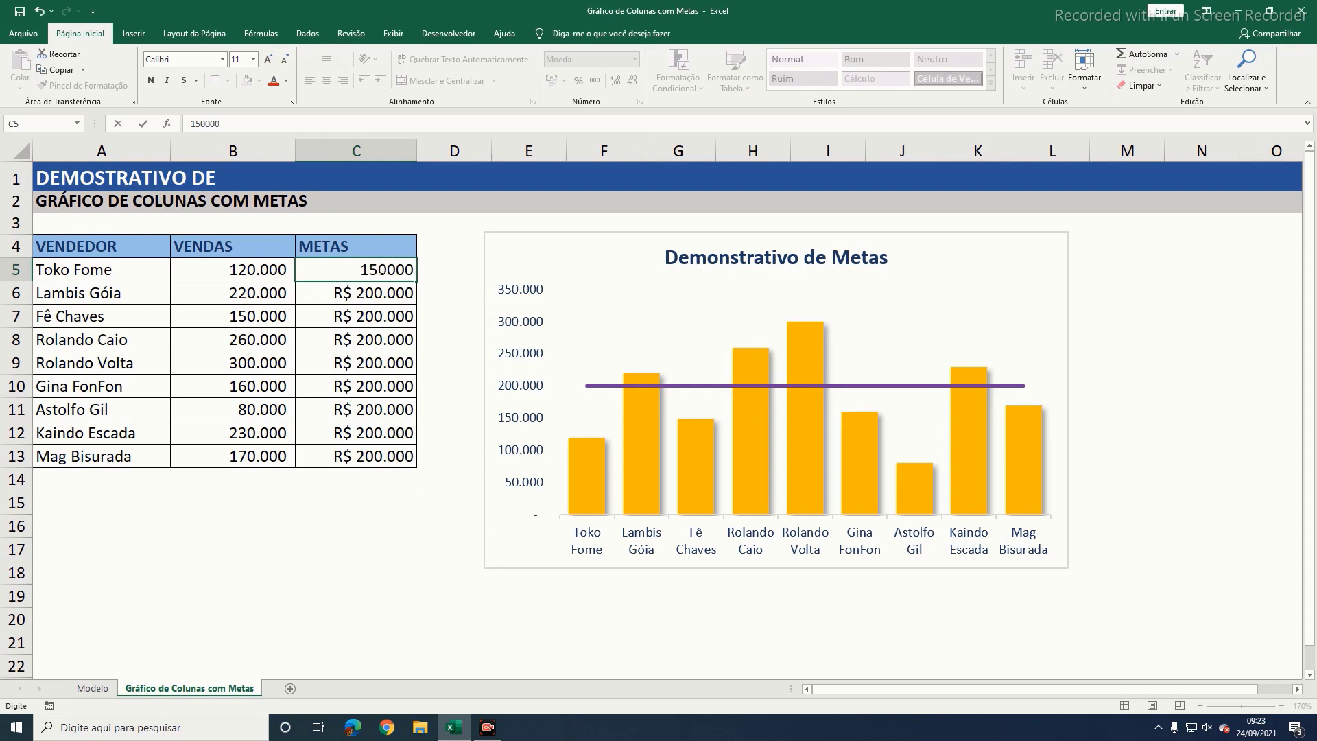
key("Return")
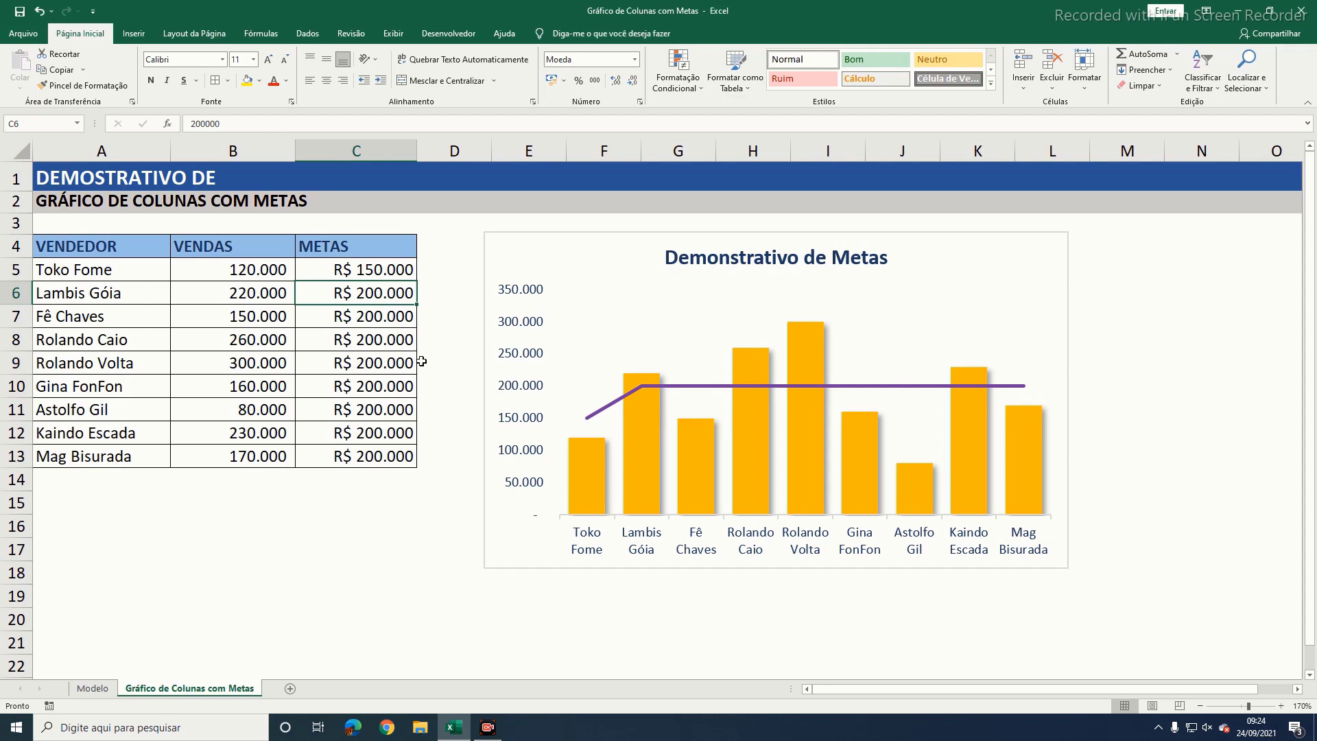
left_click(372, 273)
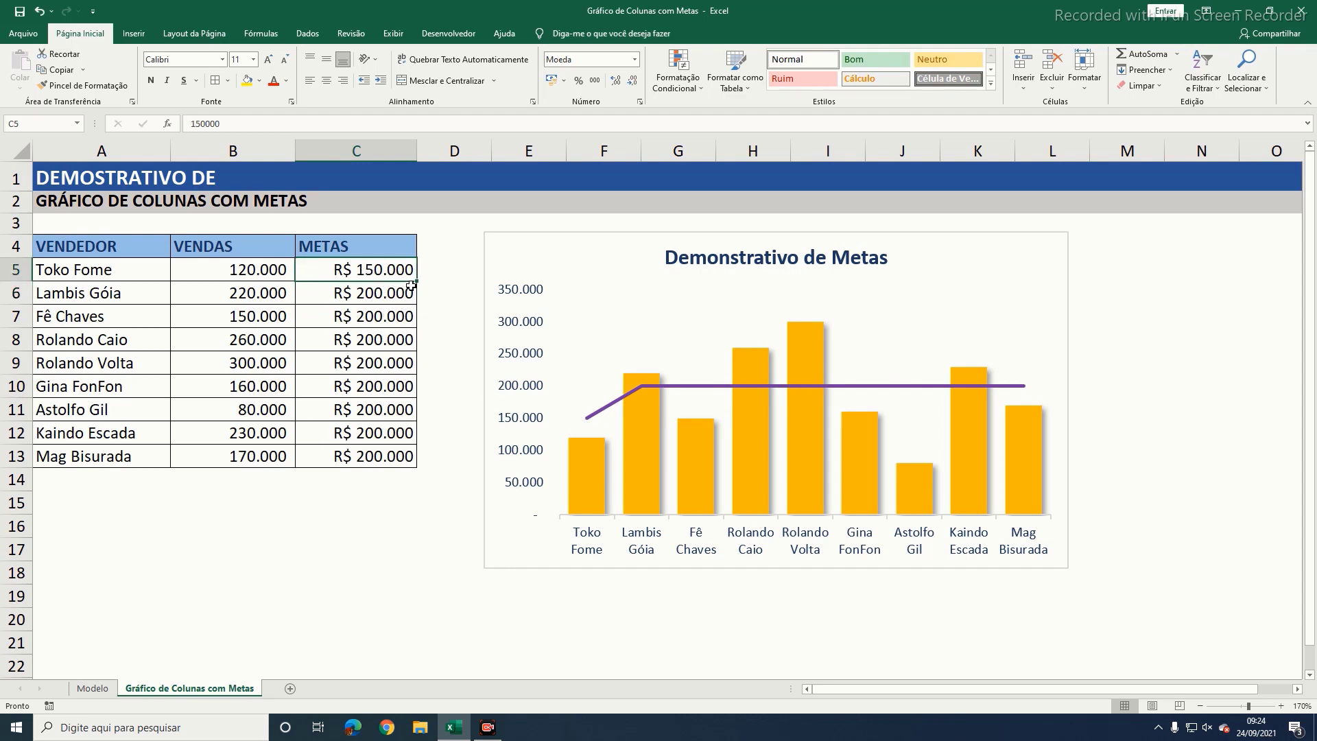
left_click_drag(417, 281, 417, 458)
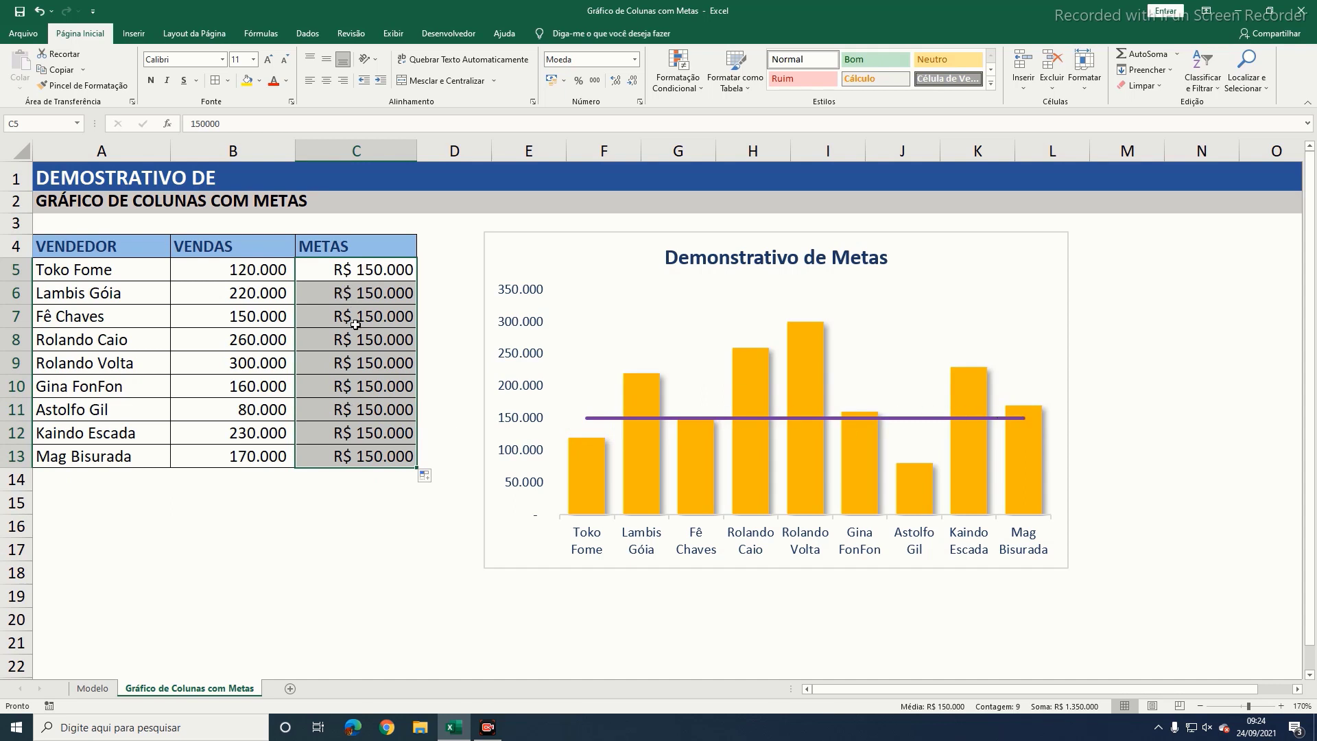
Step: Change the target in C5 to 250000 and copy it down to C13
left_click(371, 271)
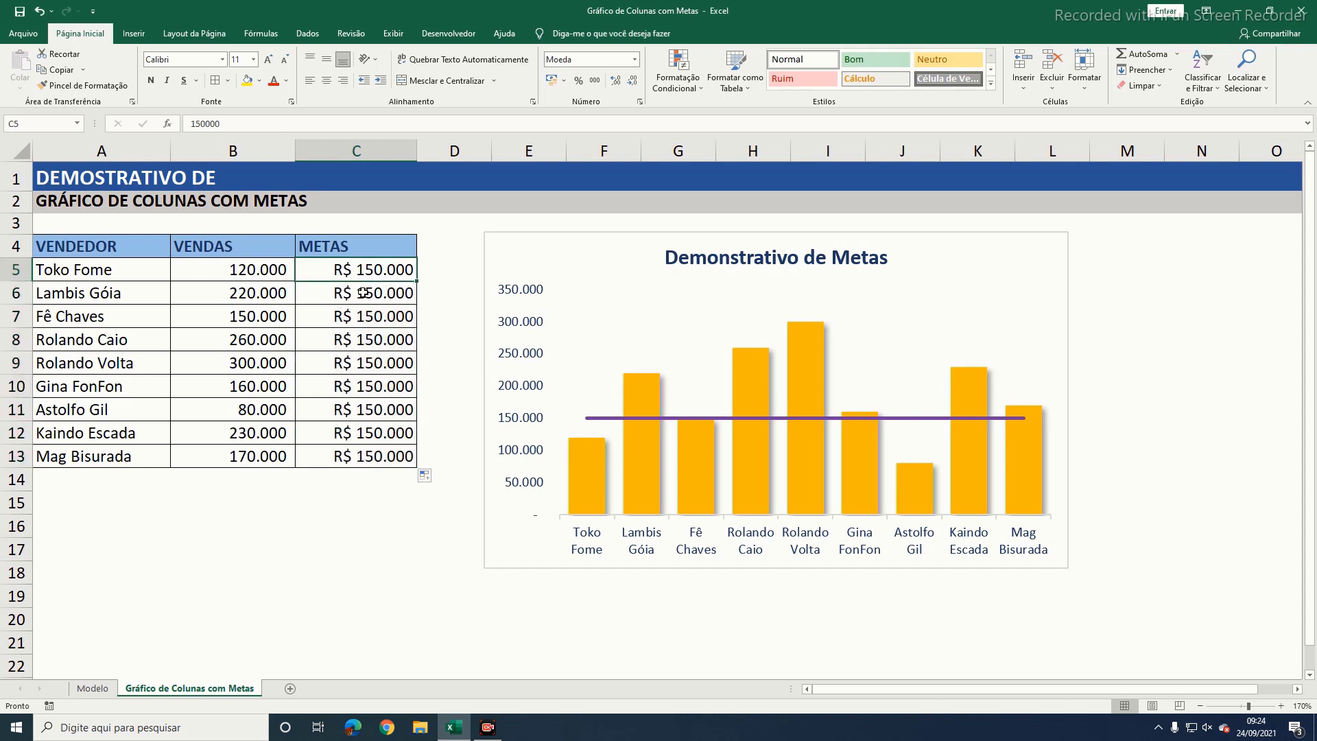
double_click(379, 273)
type("25")
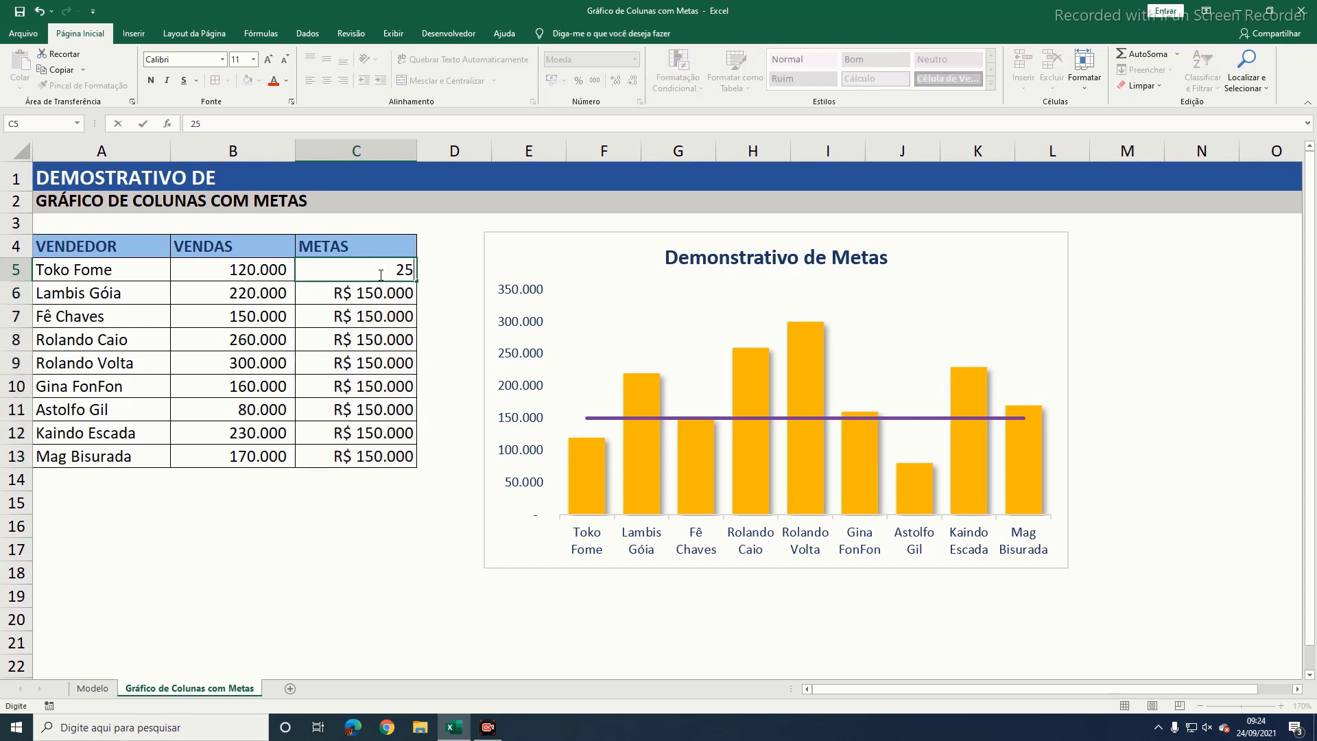
type("0000")
key("Return")
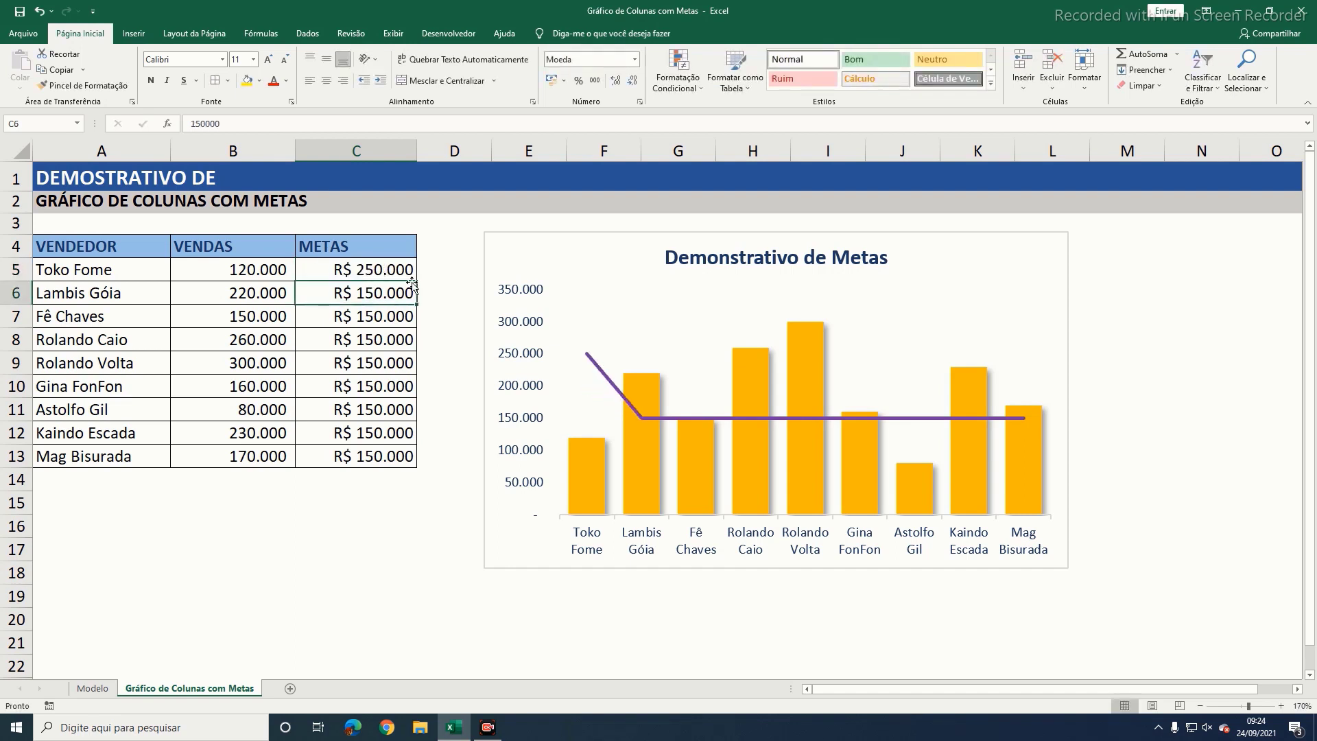
left_click(389, 273)
left_click_drag(416, 280, 417, 466)
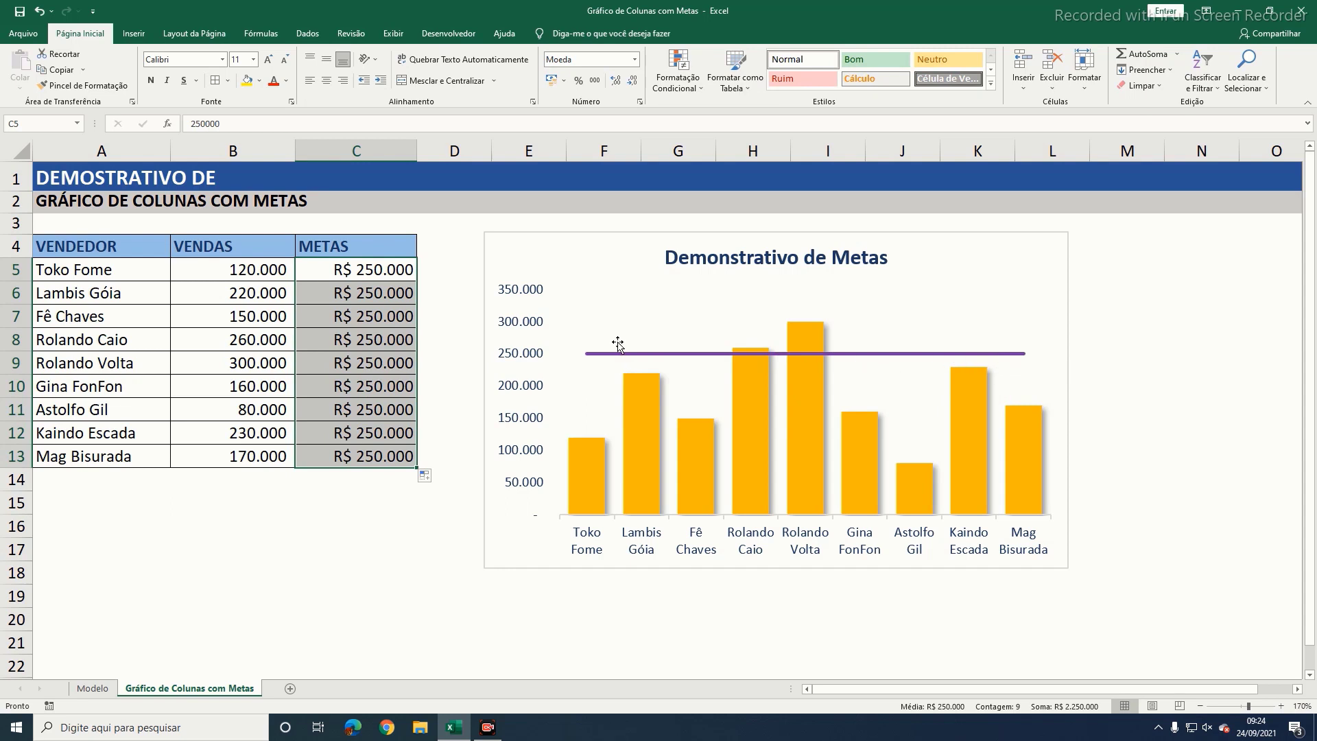
Step: Set the target in C5 back to 200000 and fill it down through C13
left_click(352, 272)
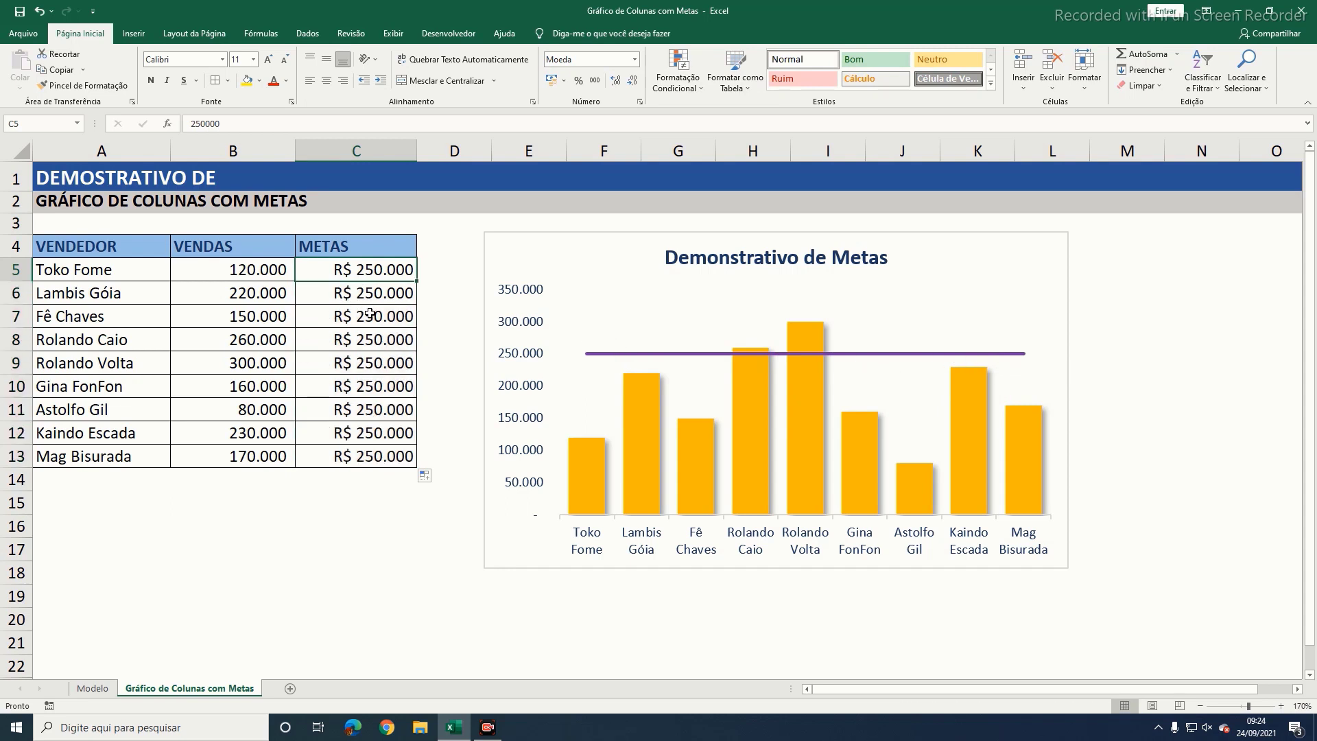
type("200000")
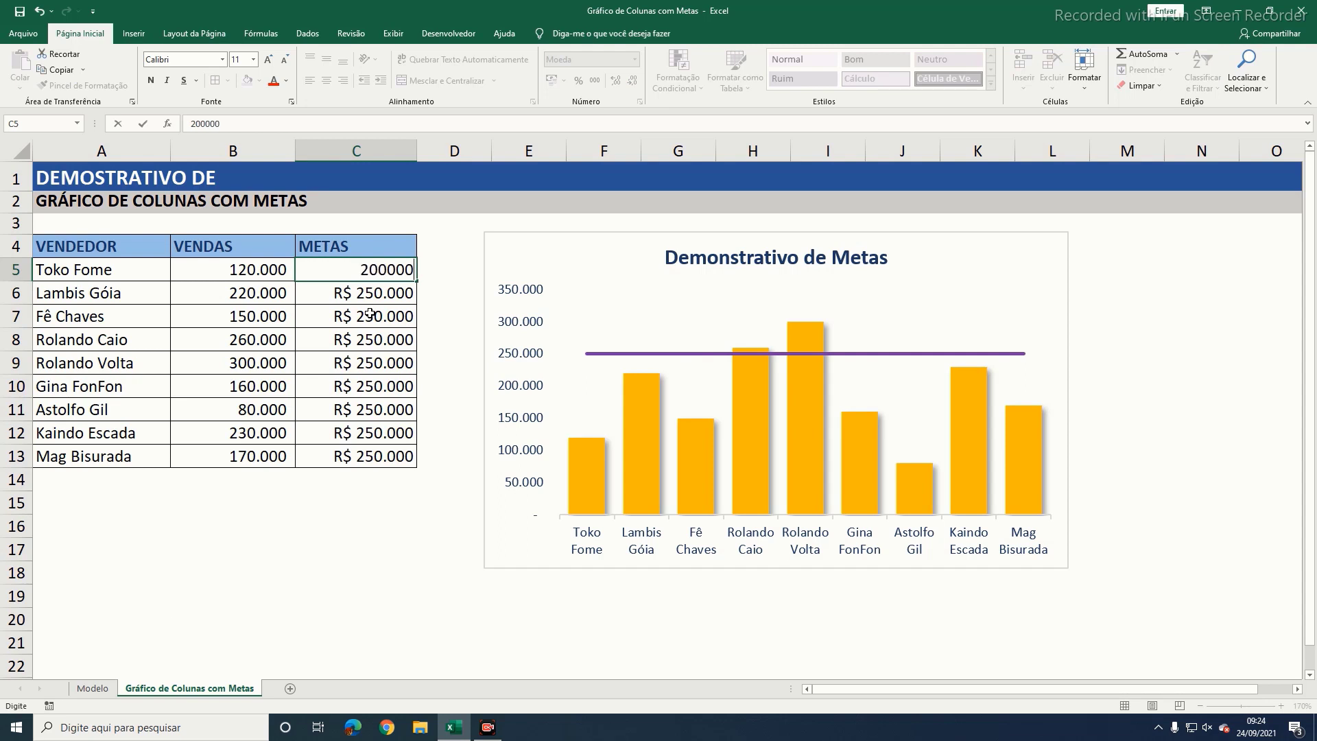
key("Return")
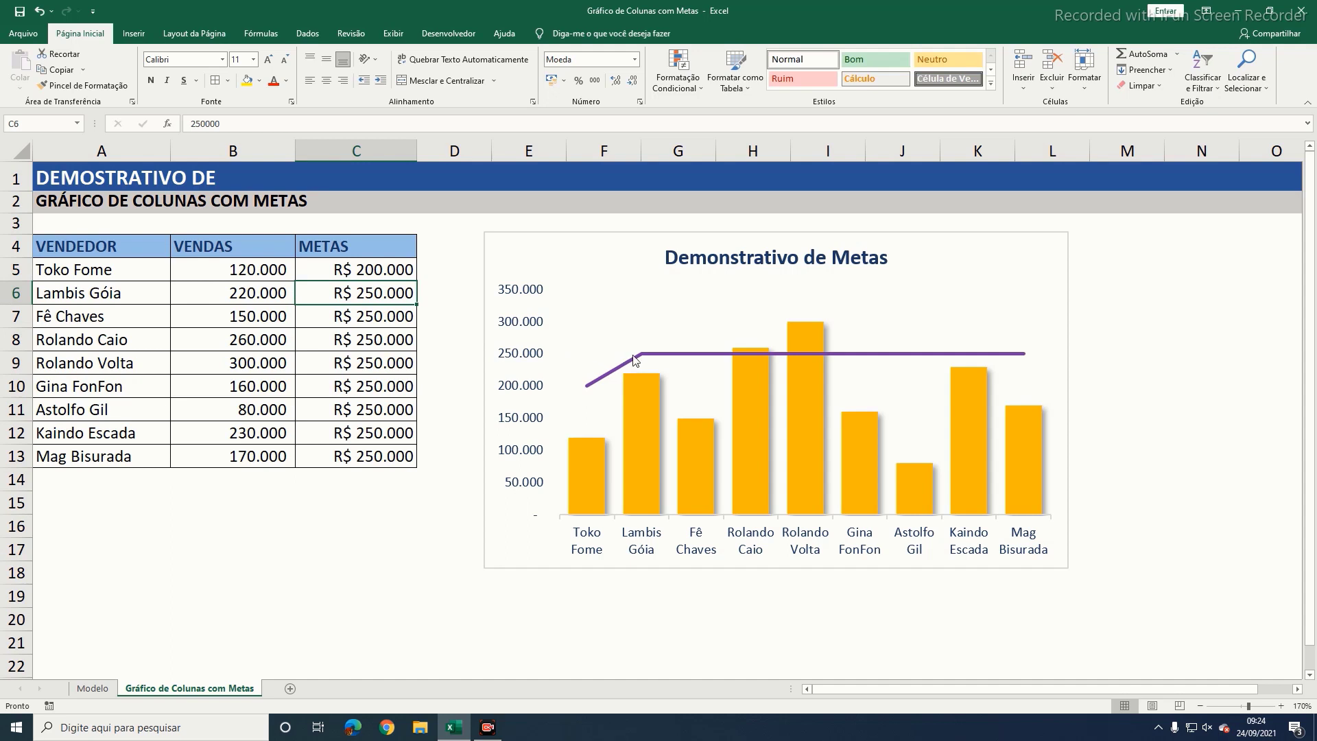
mouse_move(605, 380)
left_click(368, 270)
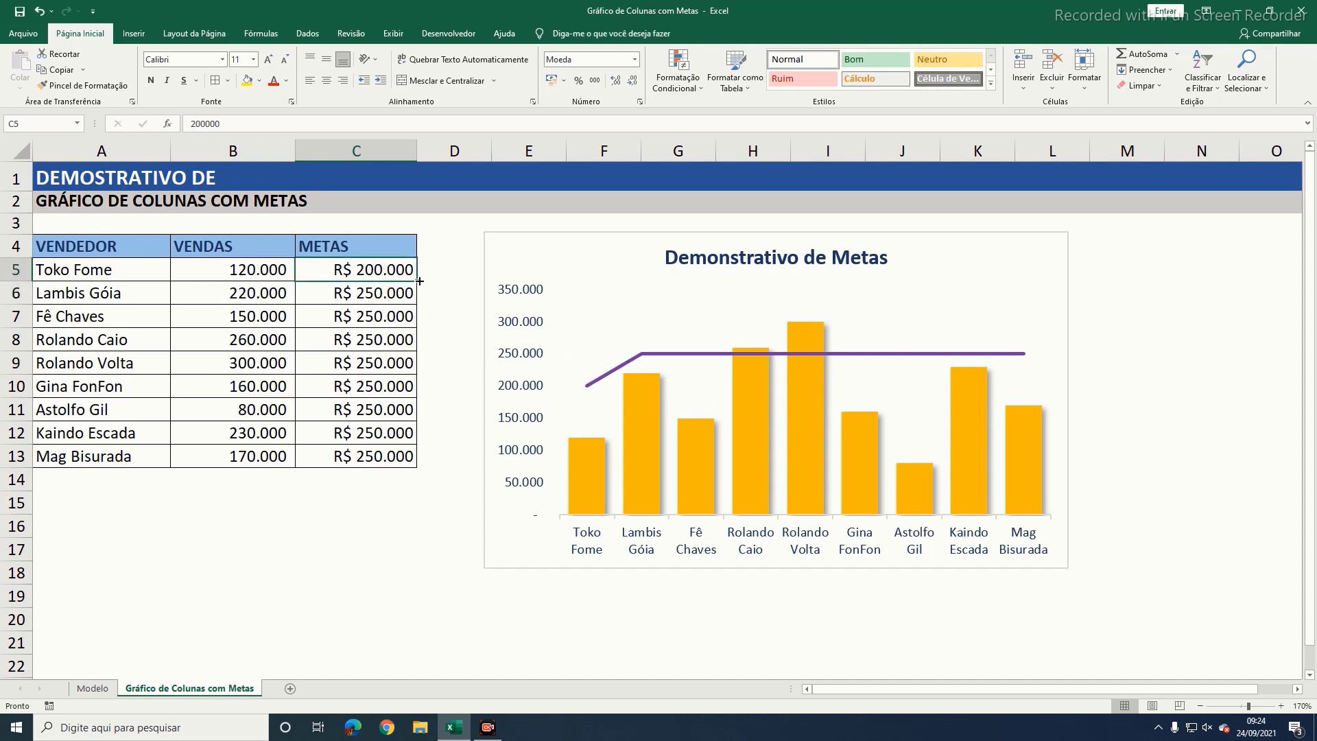
left_click_drag(418, 281, 421, 459)
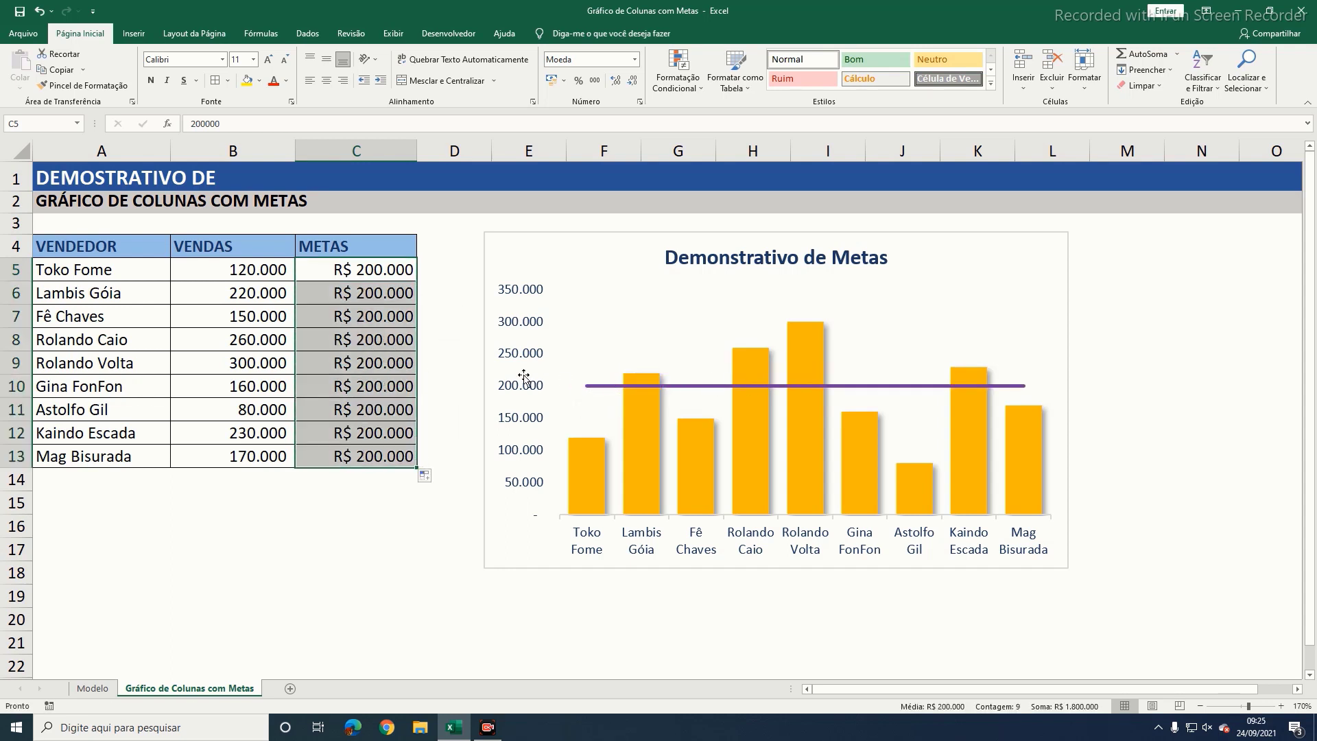
Step: Enter individual targets for the first two sellers: 150000 in C5 and 120000 in C6
left_click(359, 295)
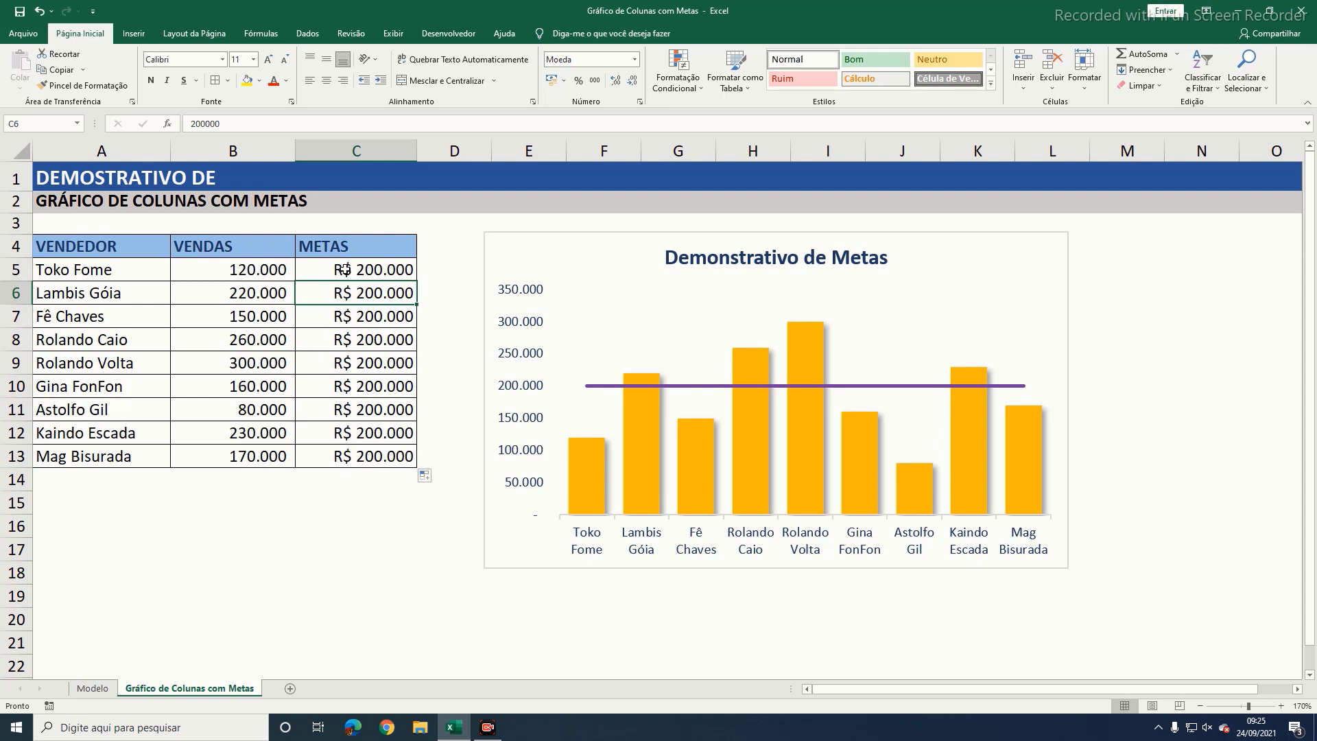
left_click(345, 269)
type("1")
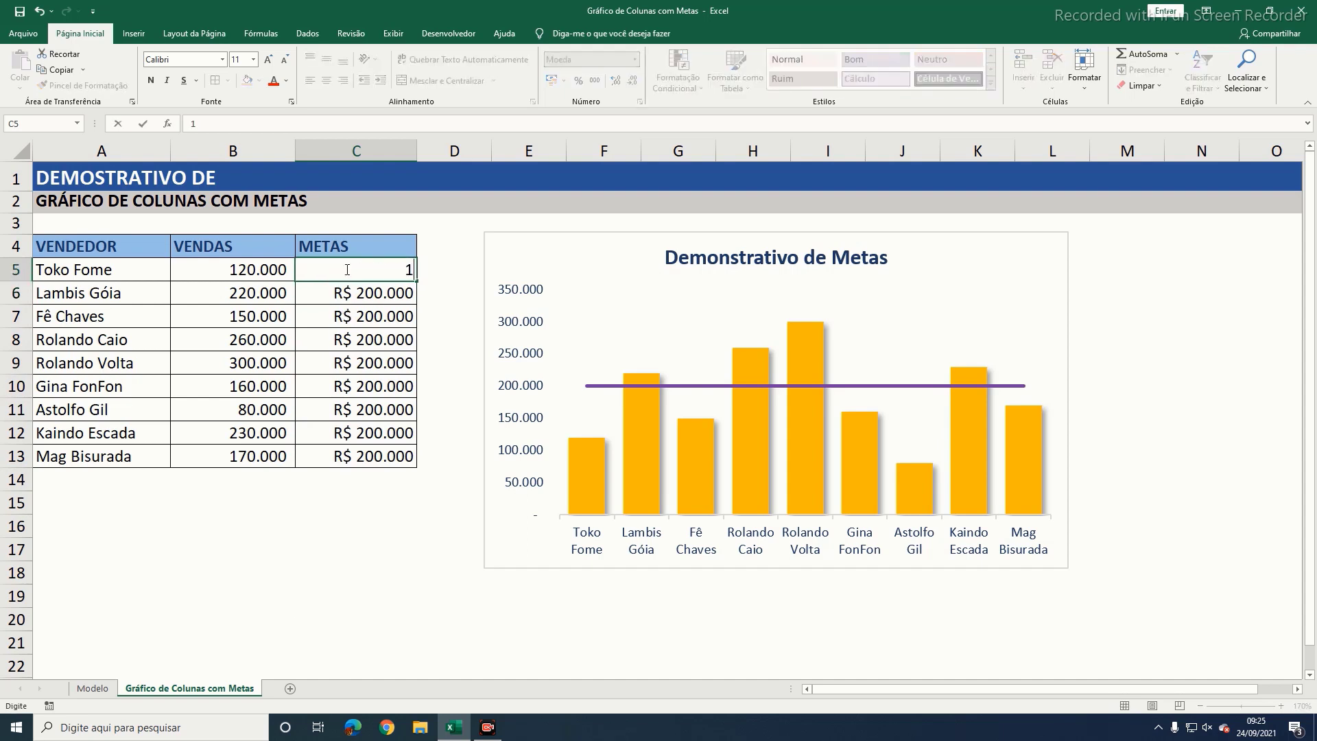
type("50000")
key("Return")
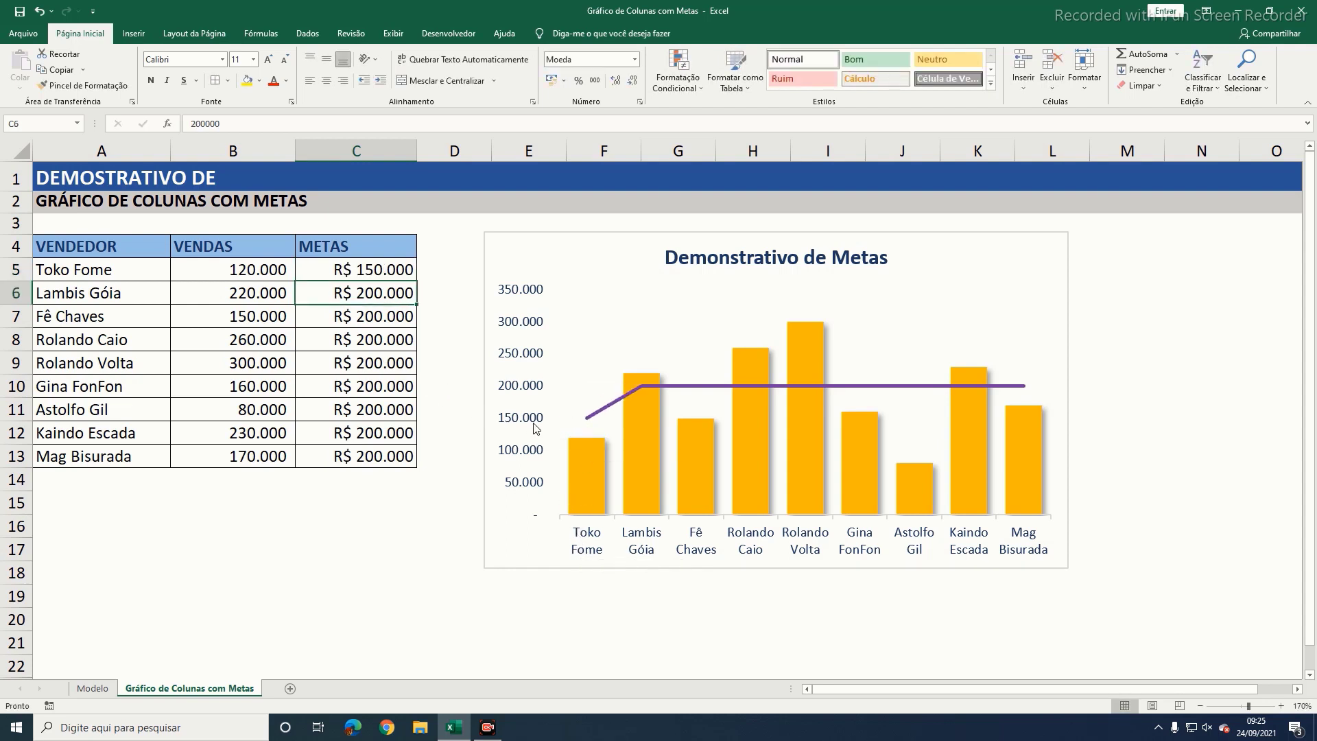
mouse_move(589, 423)
type("120000")
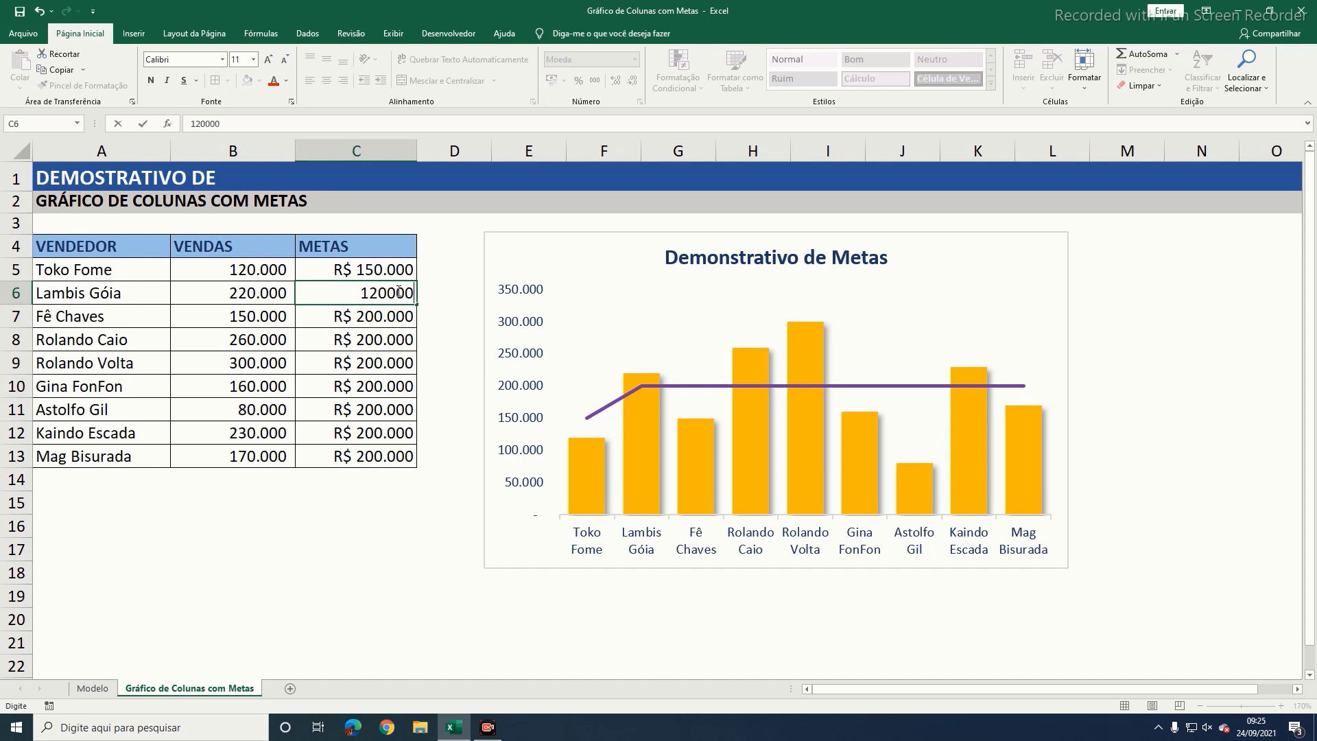
key("Return")
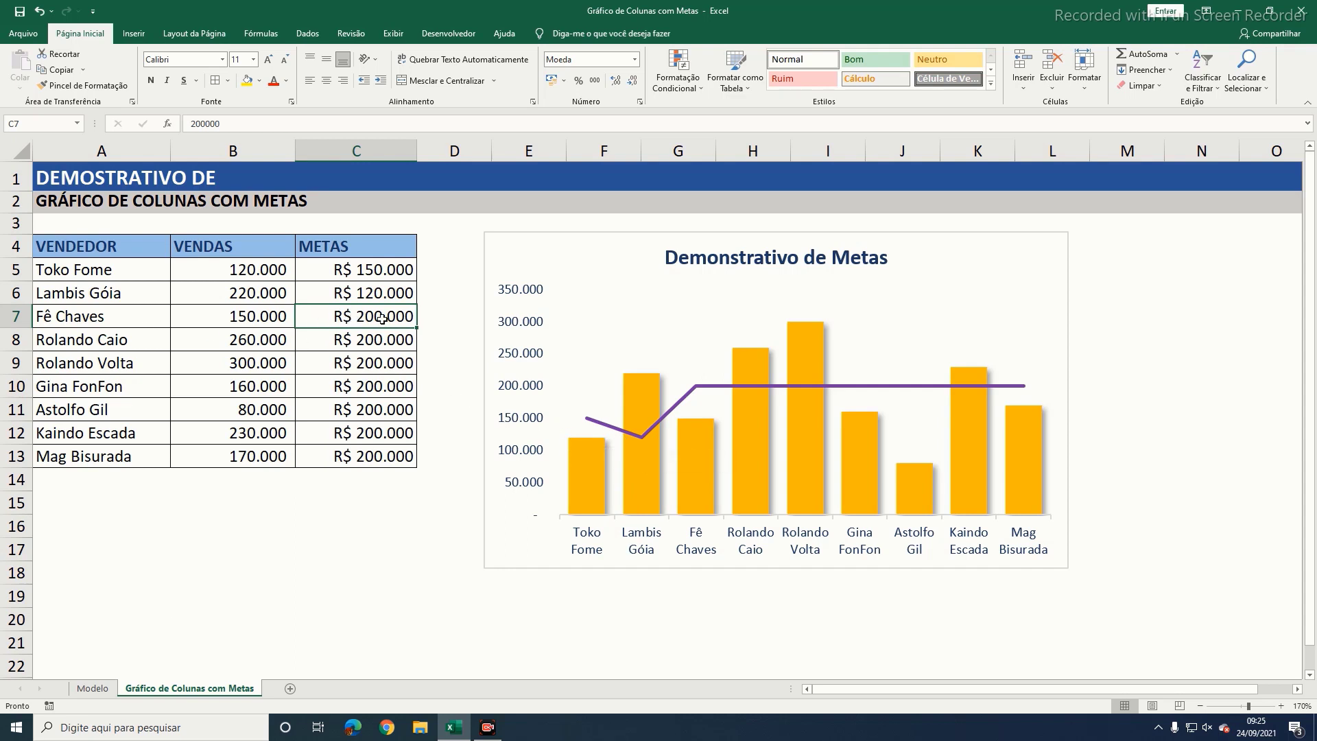
Step: Enter a target of 25000 for the third seller in C7 and correct it to 250000
type("2")
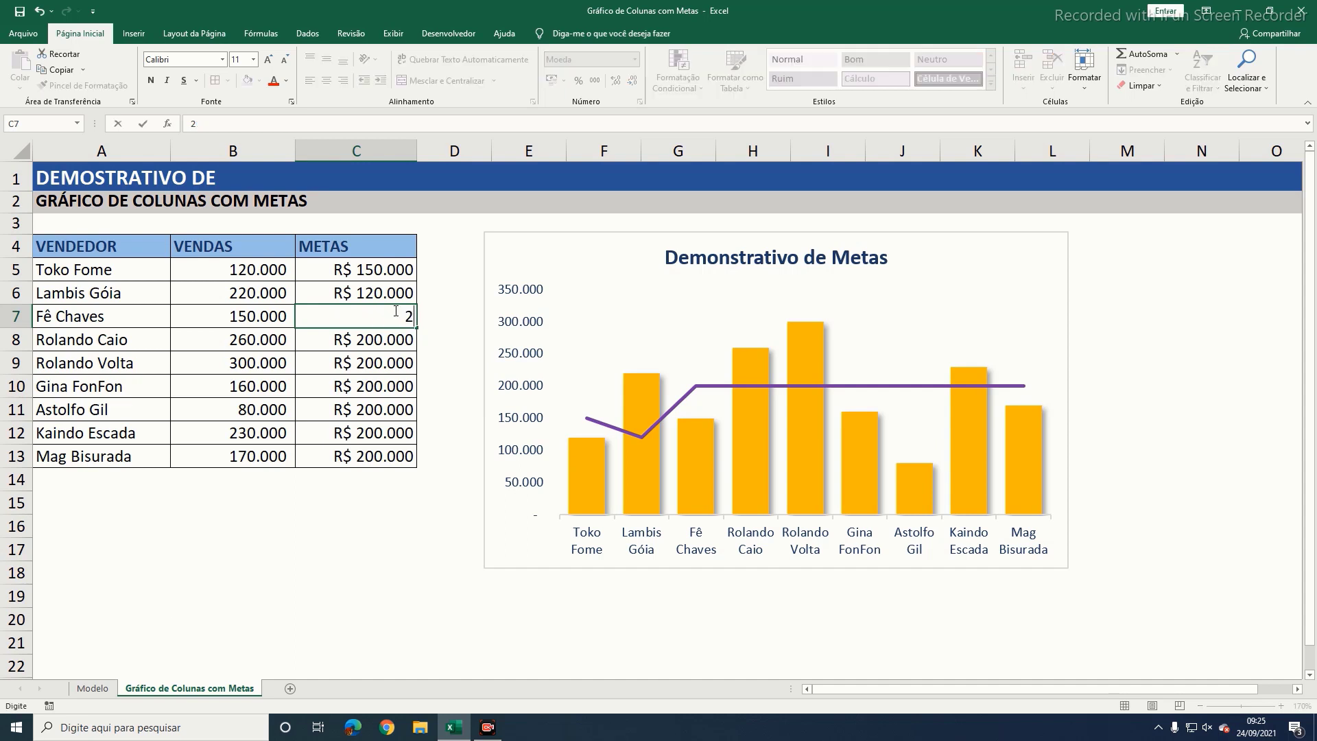
type("5000")
mouse_move(698, 391)
key("Return")
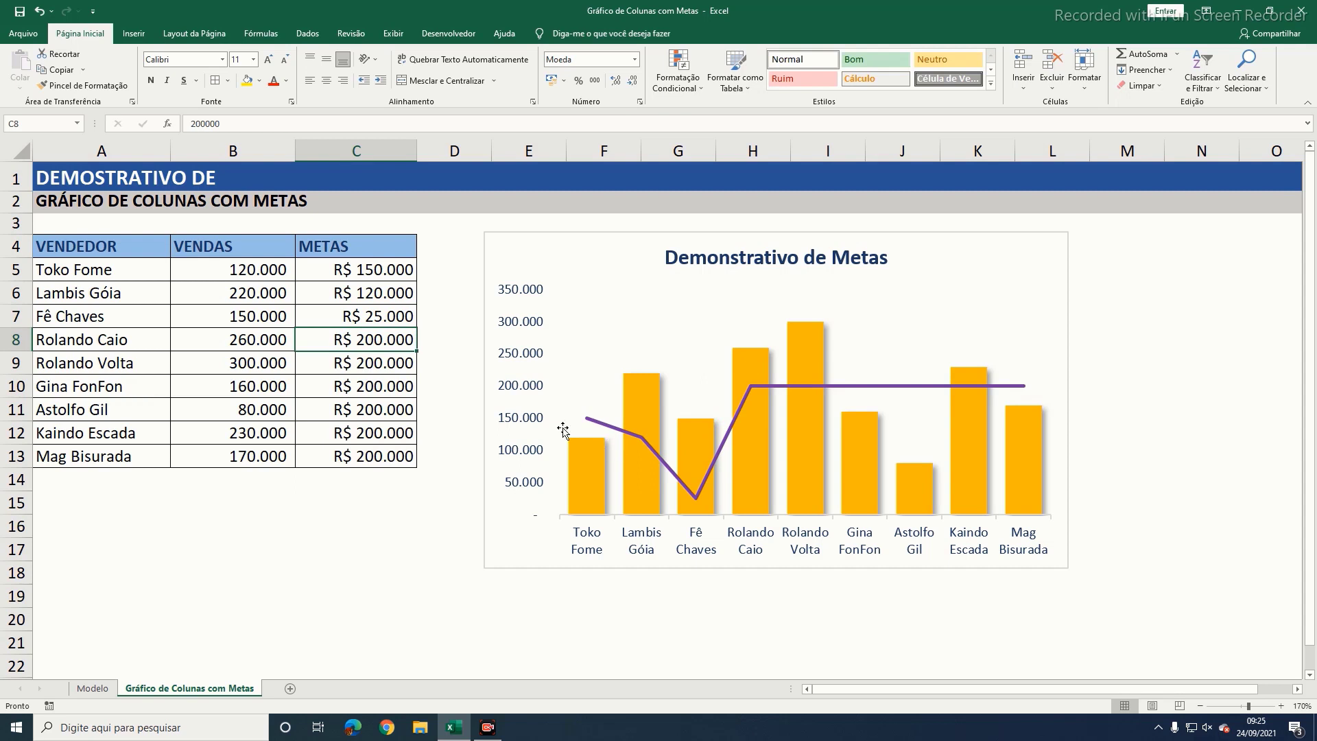
left_click(381, 317)
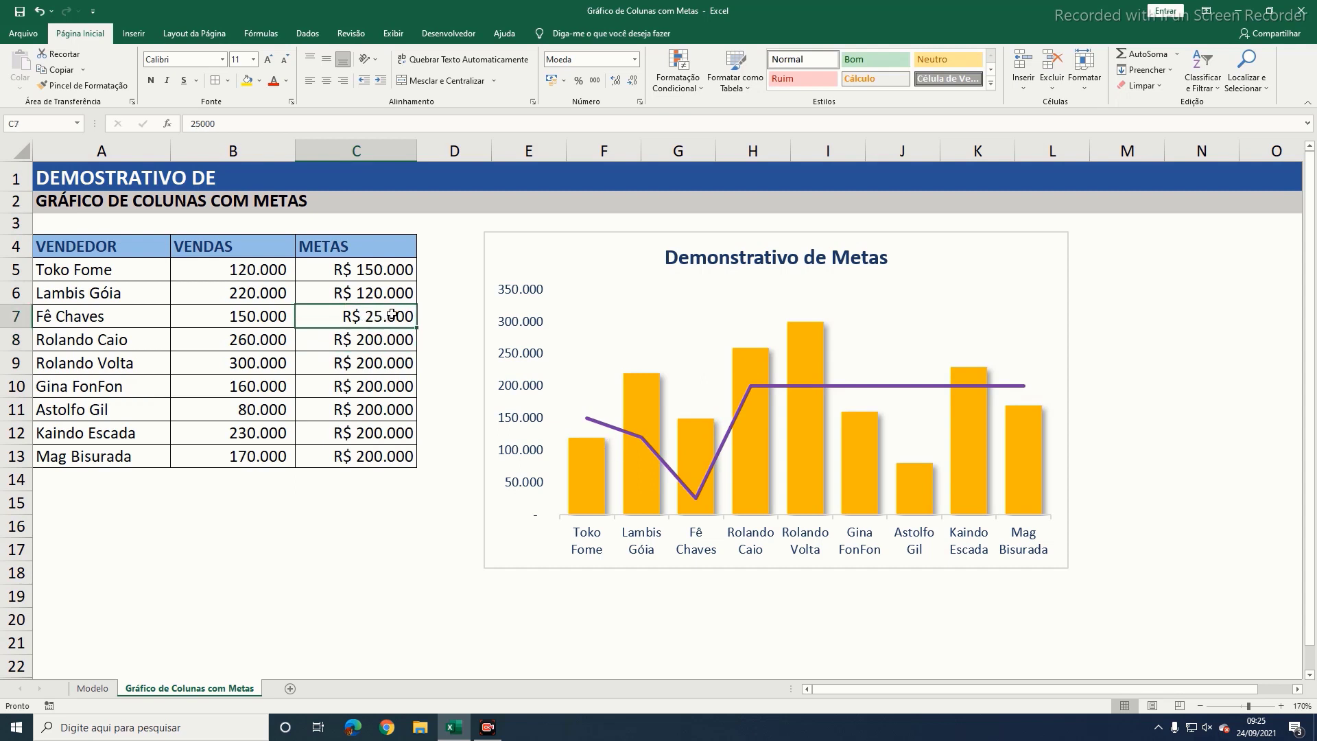
type("250000")
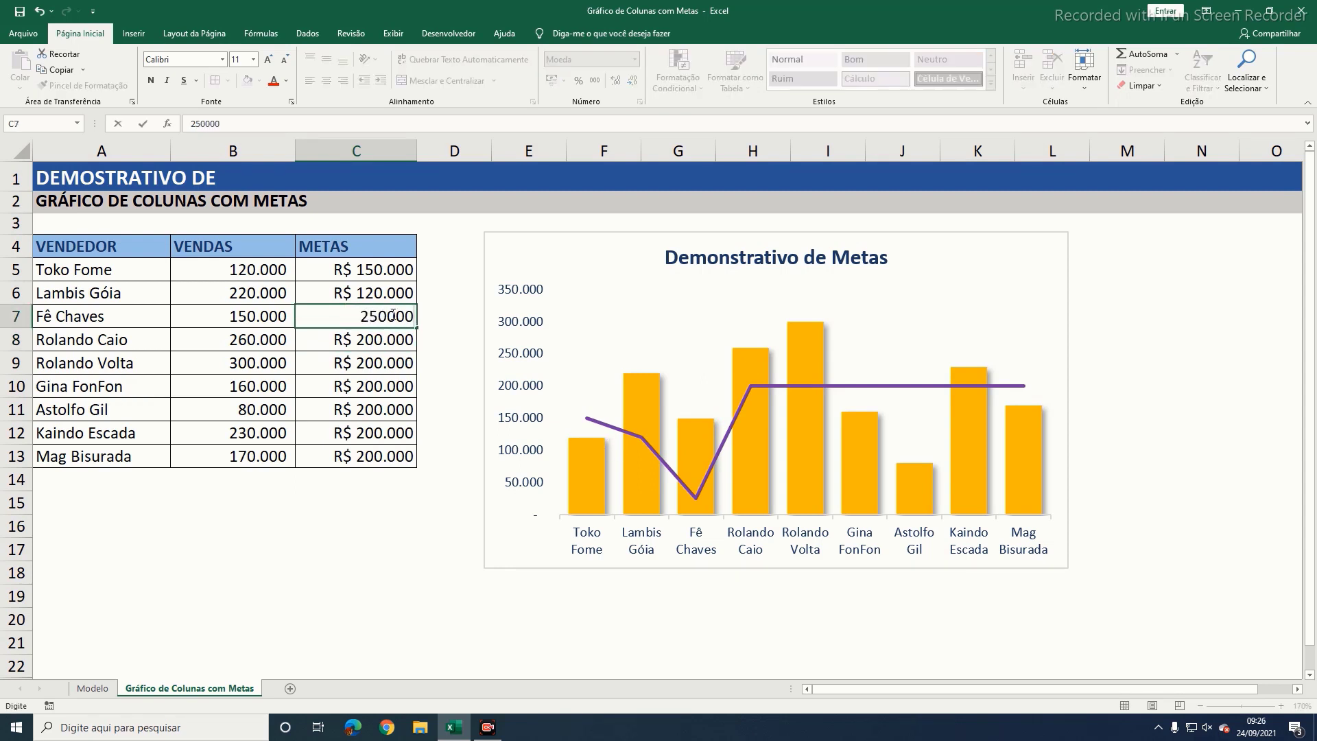
key("Return")
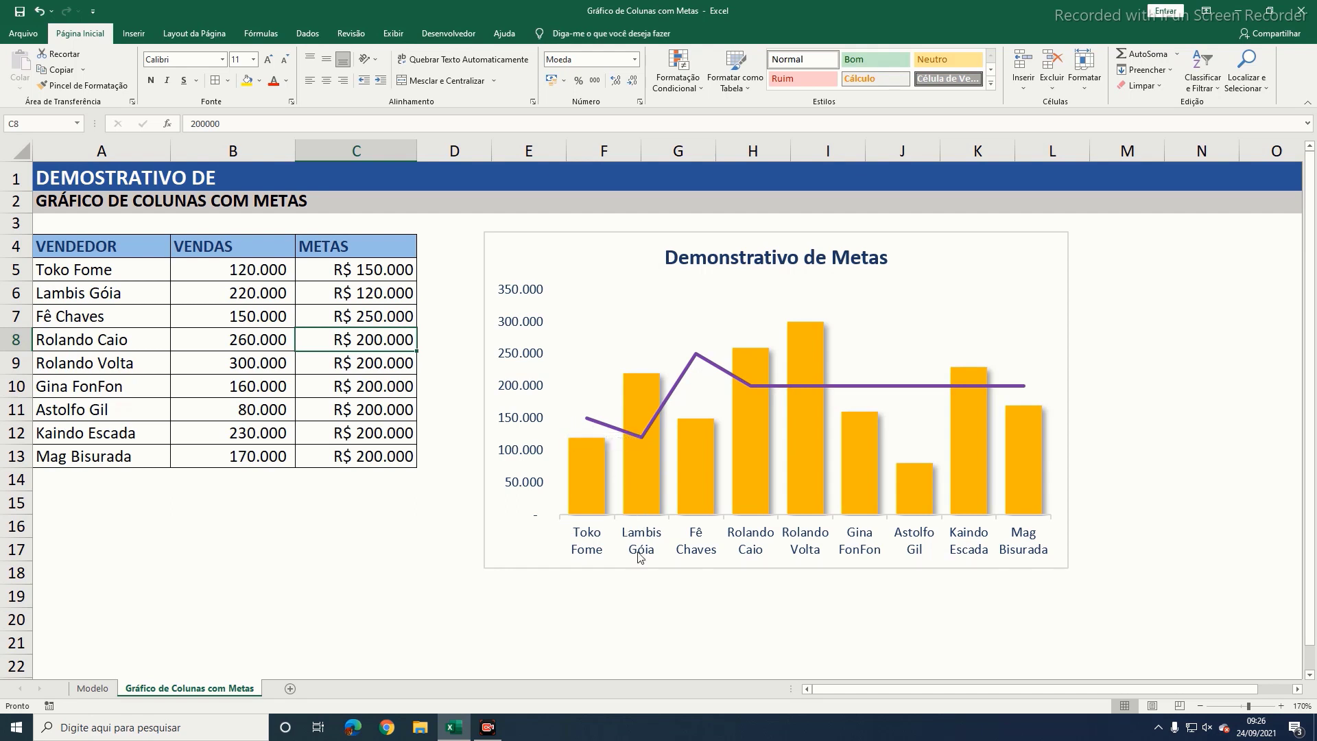
Step: Enter individual targets of 50000 in C8 and 190000 in C11
mouse_move(639, 439)
mouse_move(696, 357)
type("50000")
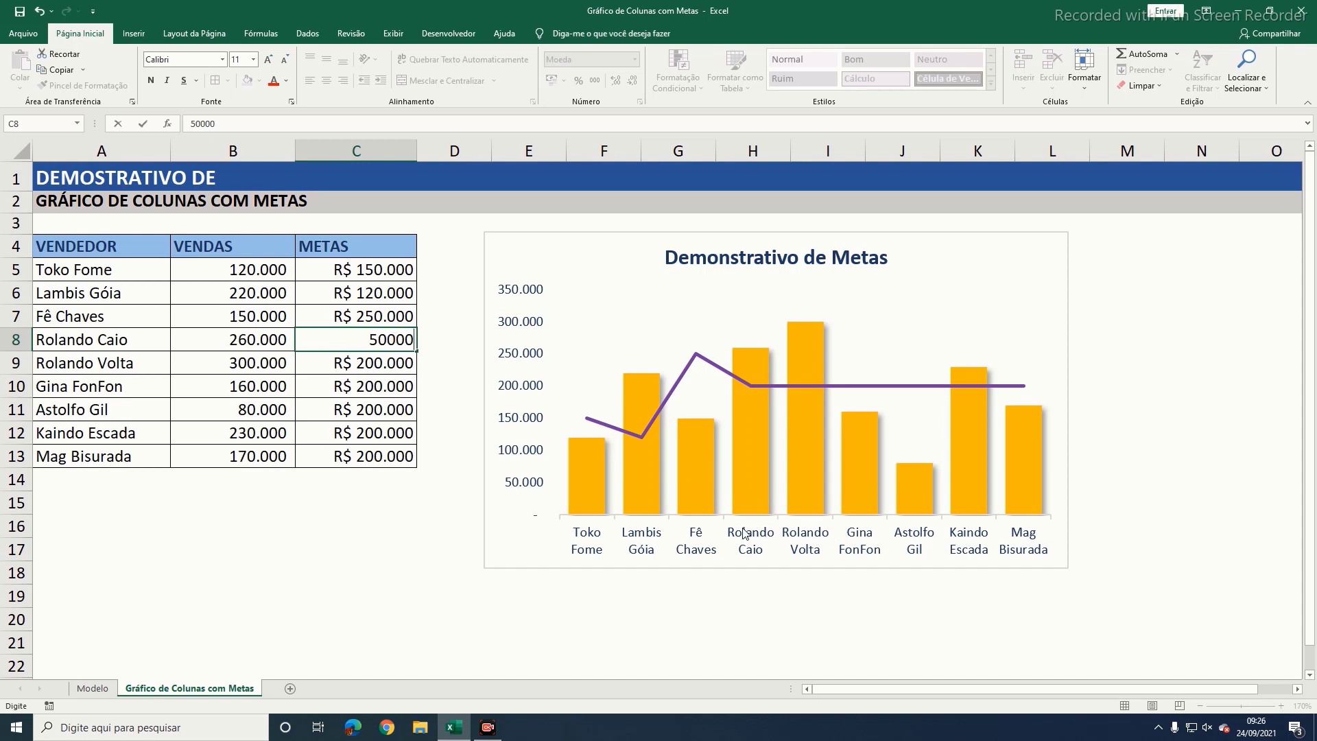
mouse_move(745, 494)
key("Return")
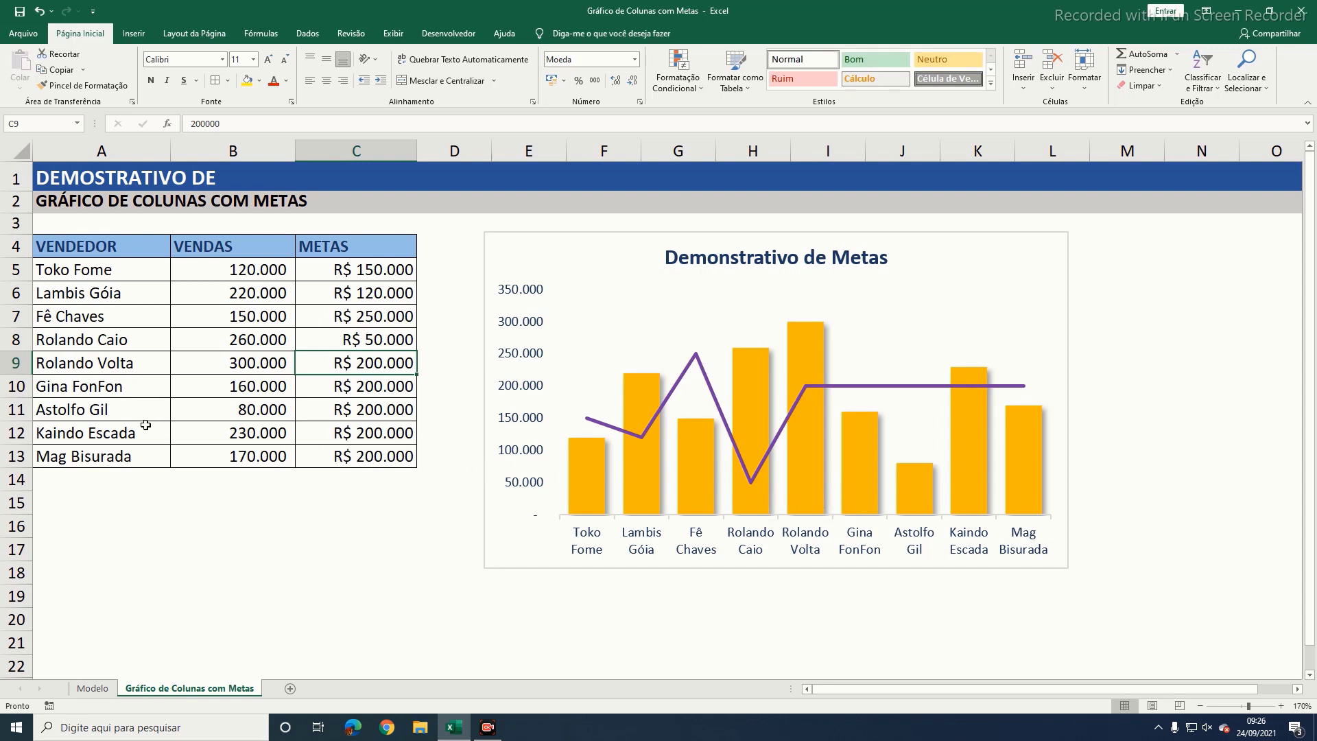
left_click(373, 410)
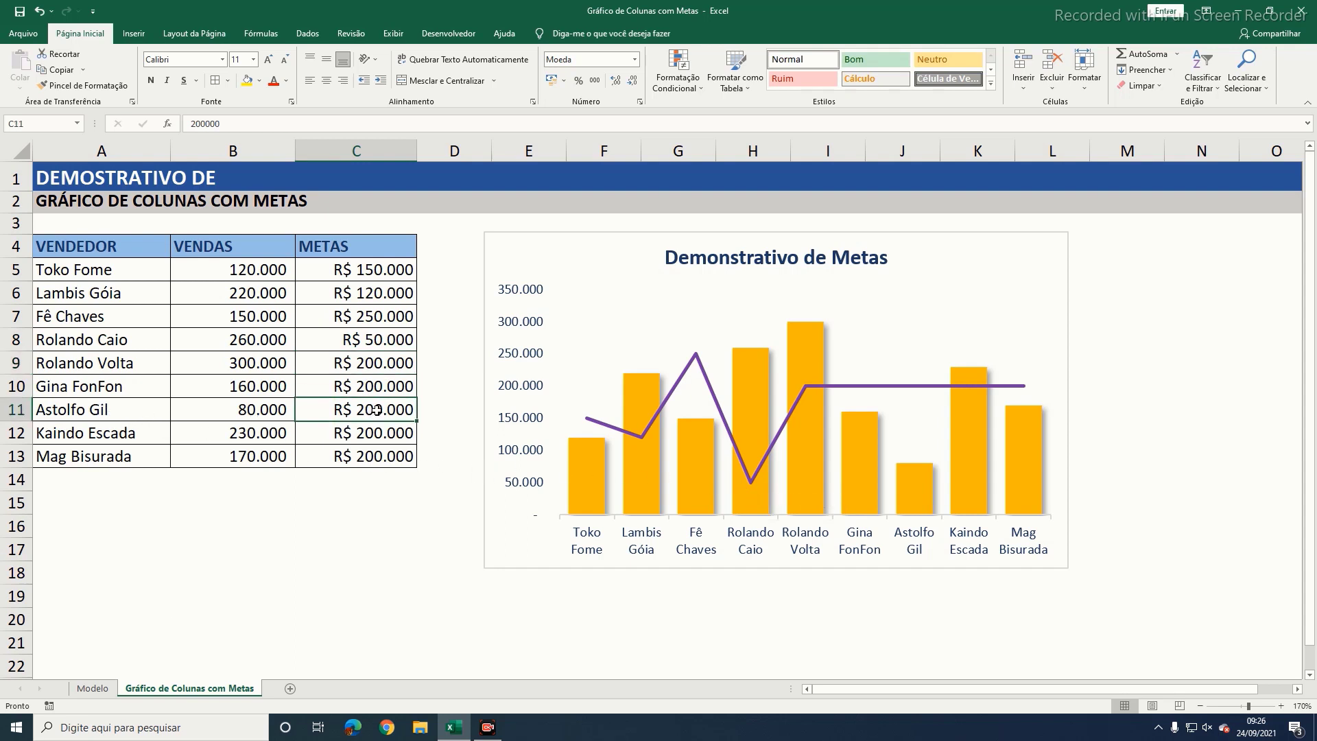
type("190")
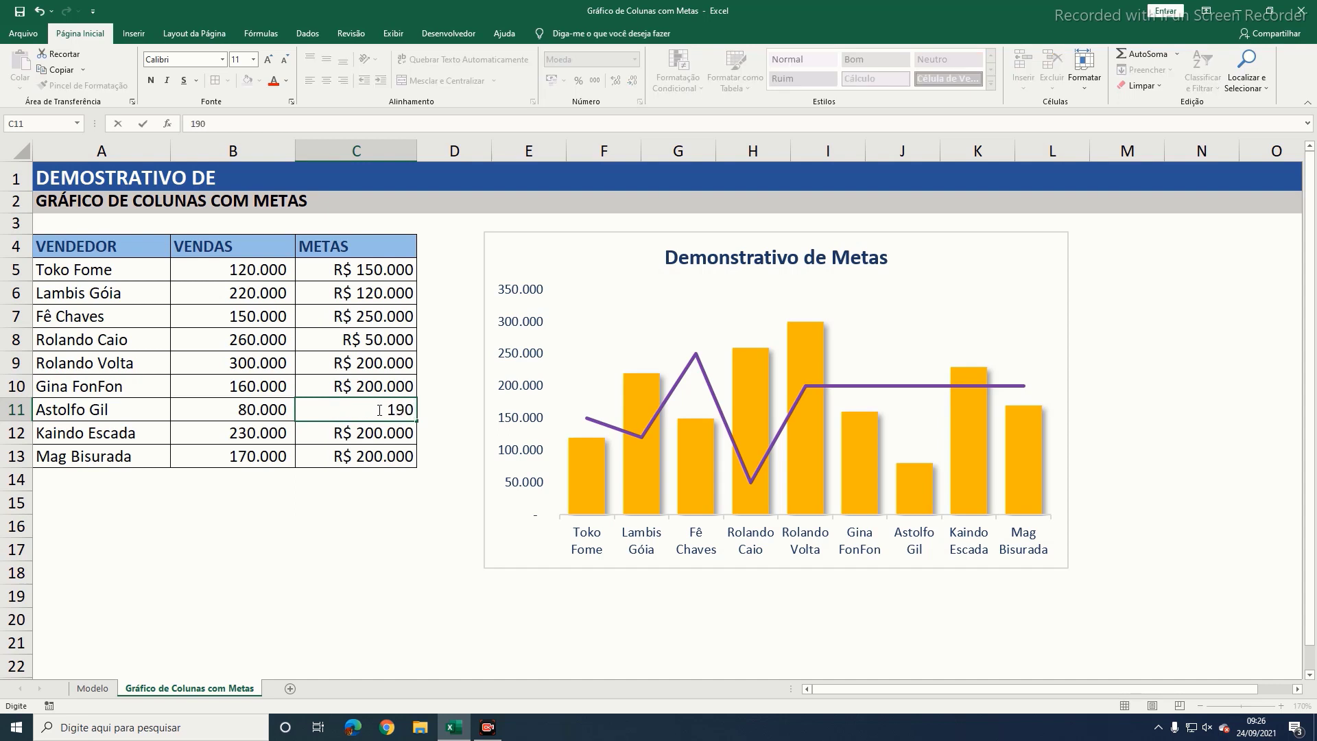
type("000")
key("Return")
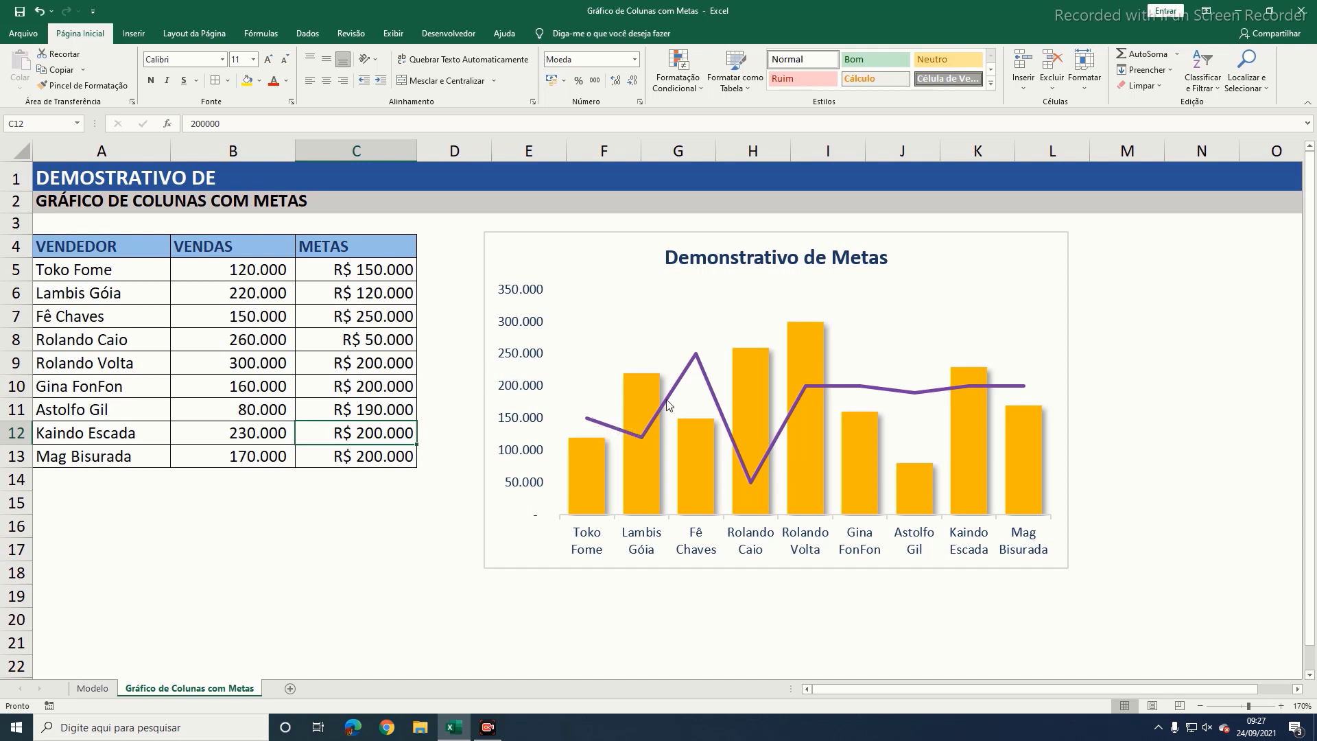
Step: Restore a uniform target by entering 200000 in C5 and filling it down through C13
mouse_move(747, 470)
left_click(375, 292)
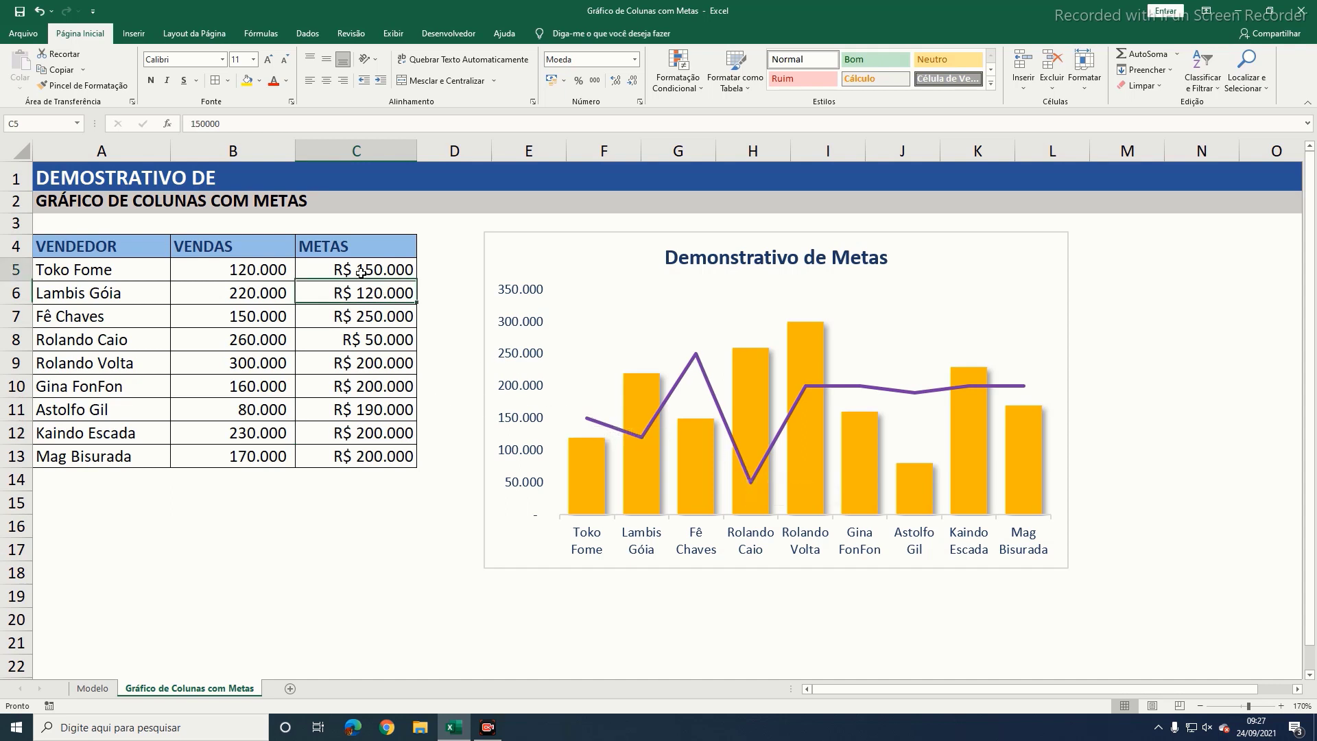
left_click(360, 272)
type("200")
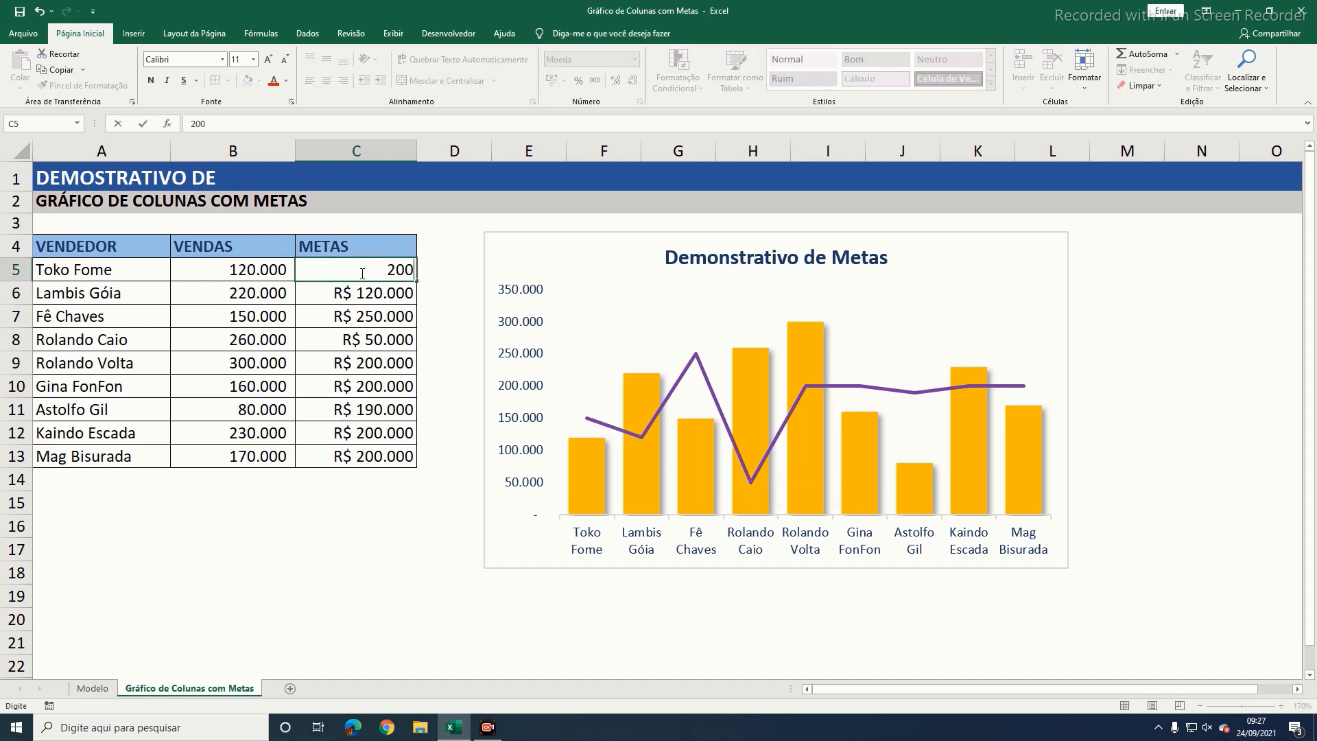
type("000")
key("Return")
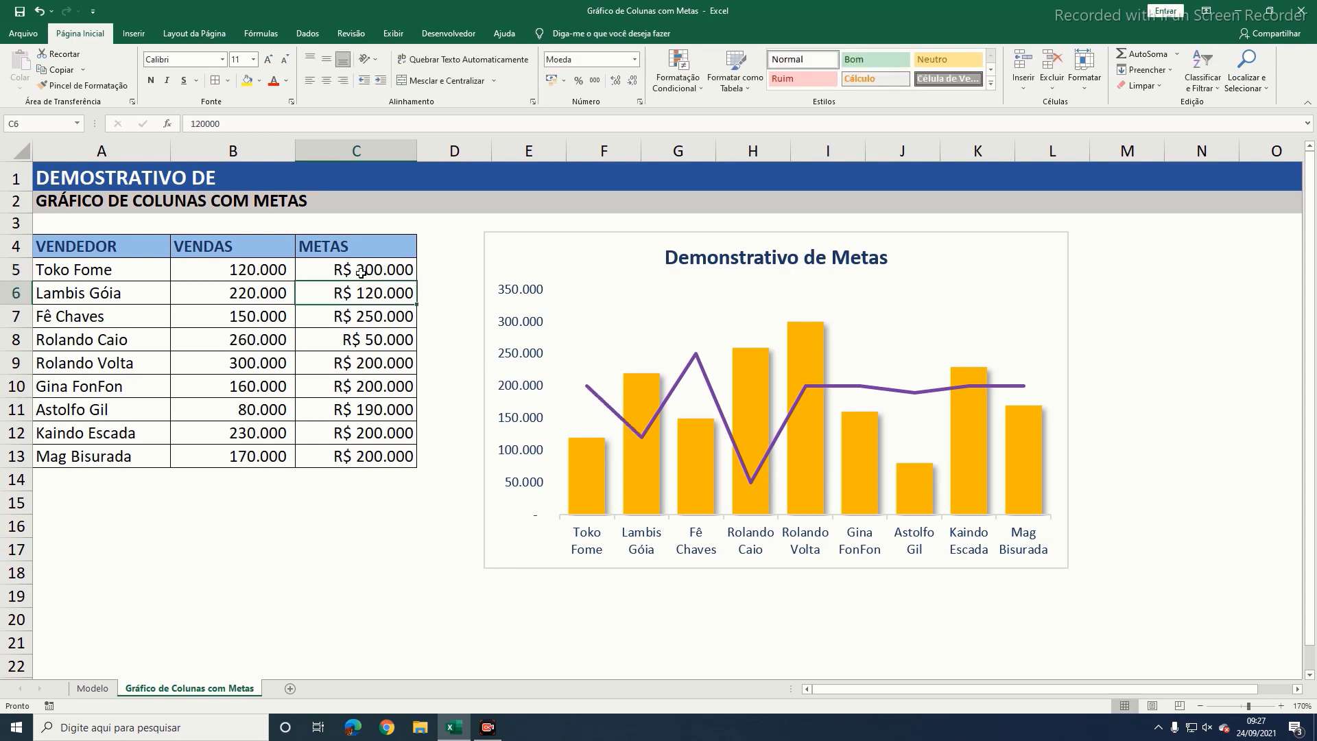
left_click(356, 276)
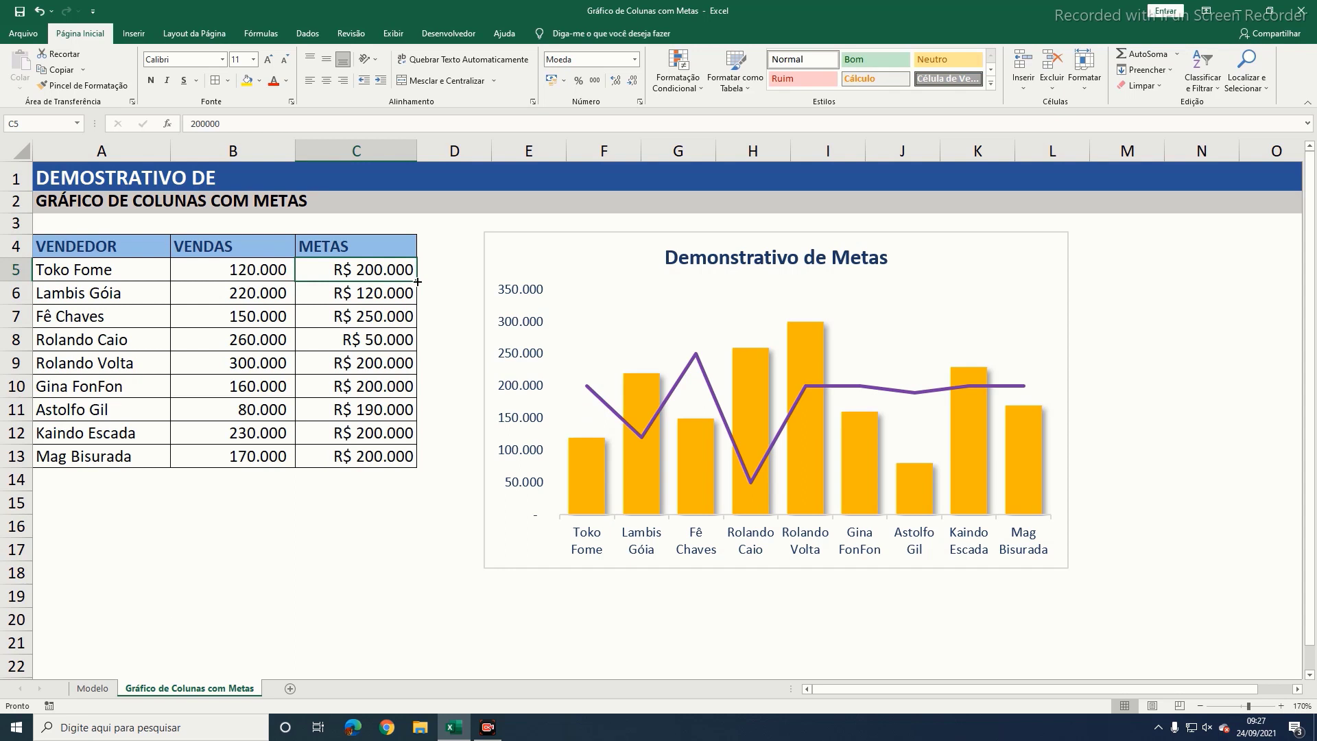
left_click_drag(416, 282, 418, 468)
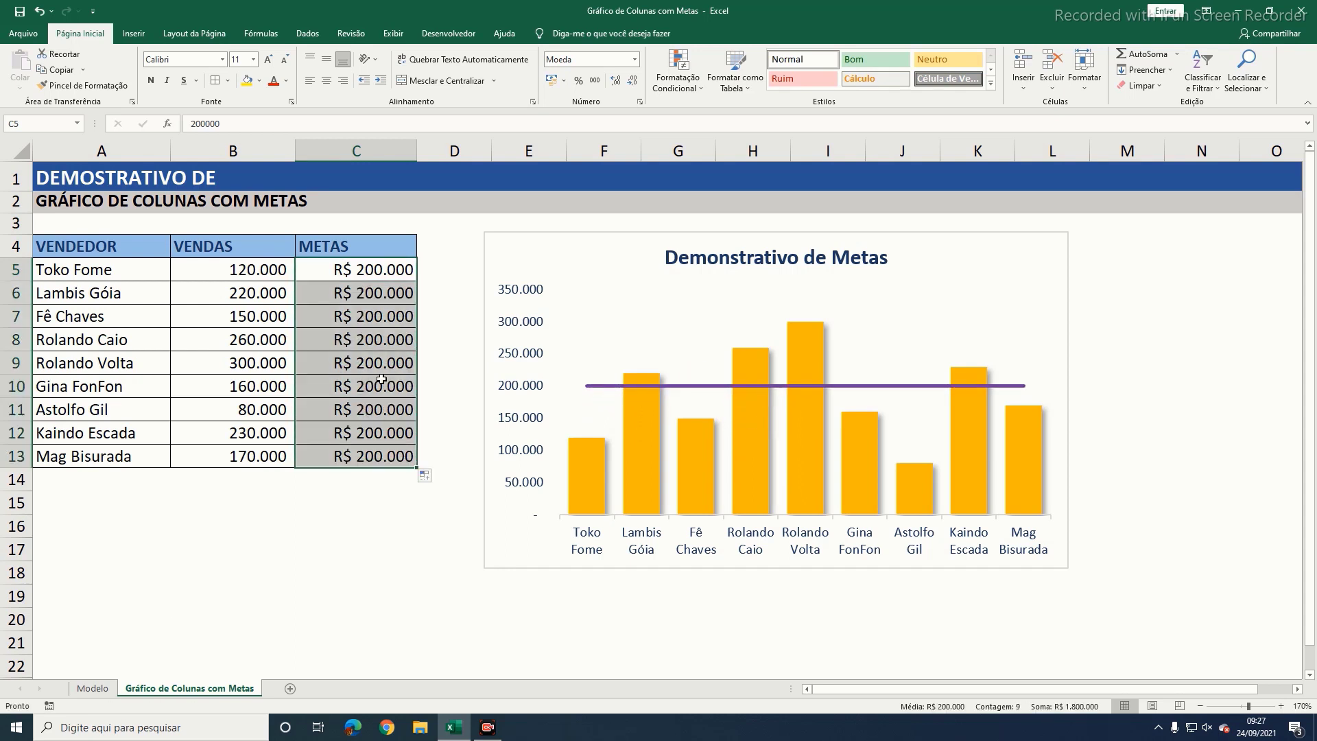
Step: Fill the chart area with the light green theme colour Verde, Ênfase 6, Mais Claro 60%
left_click(497, 267)
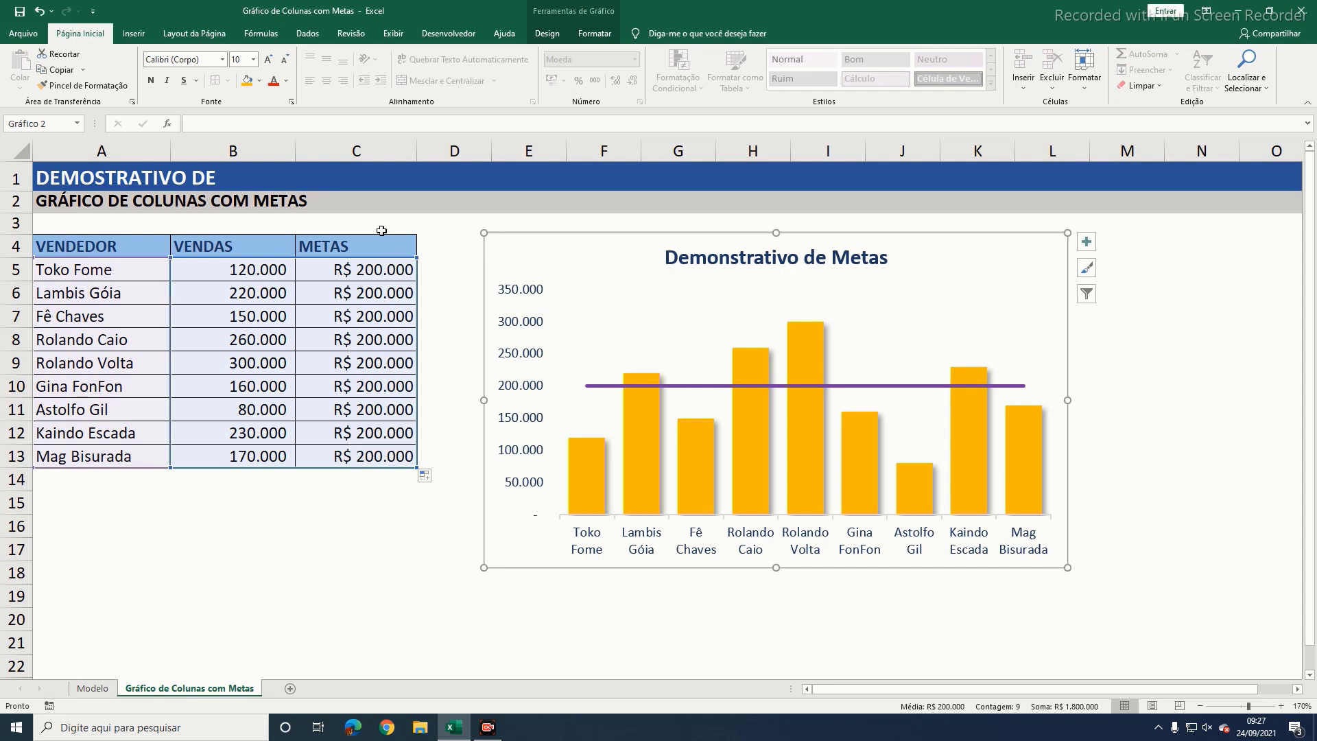
mouse_move(640, 480)
left_click(596, 38)
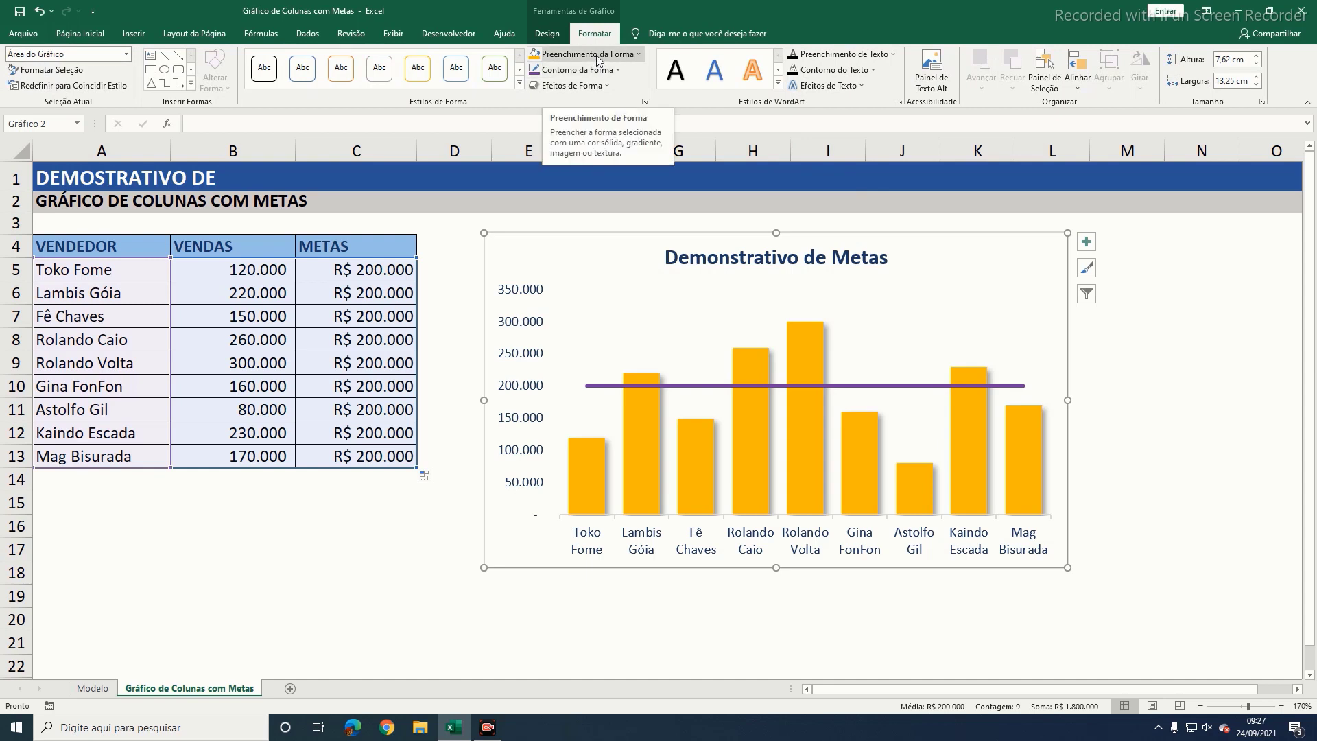
left_click(595, 55)
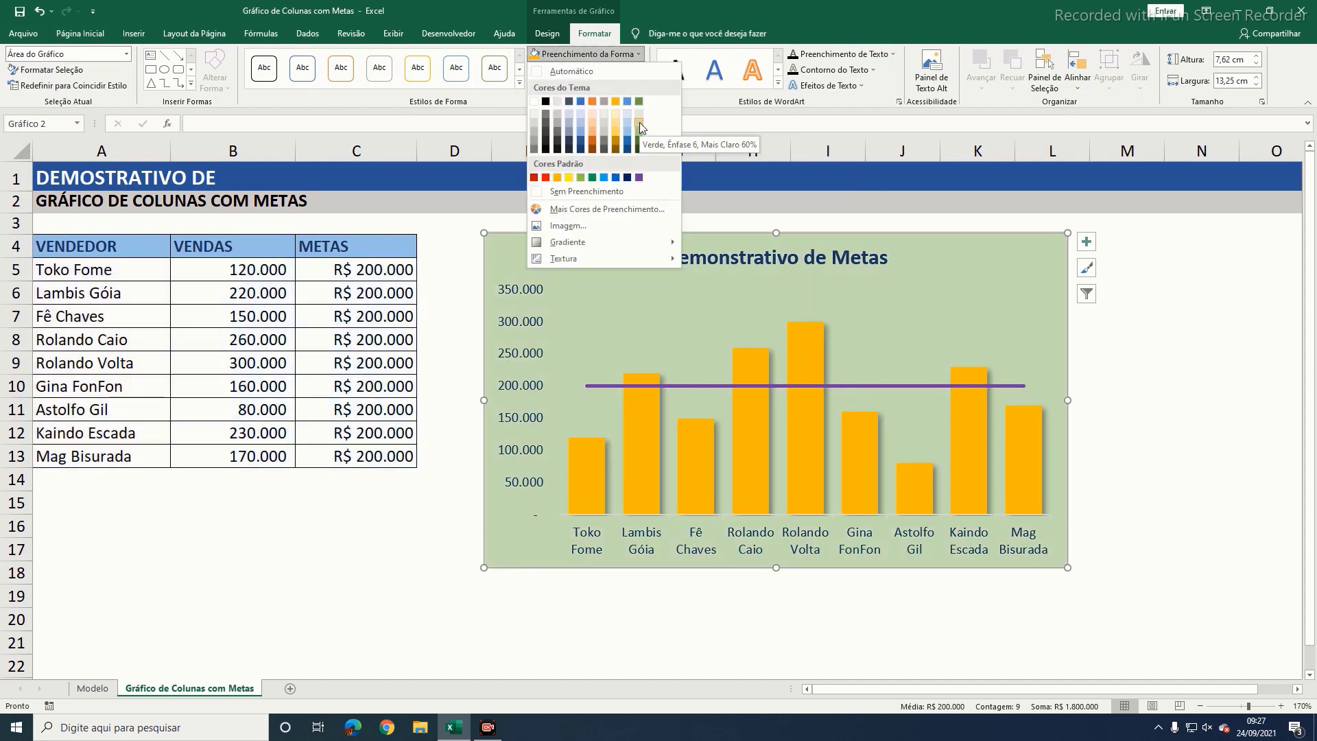
left_click(639, 122)
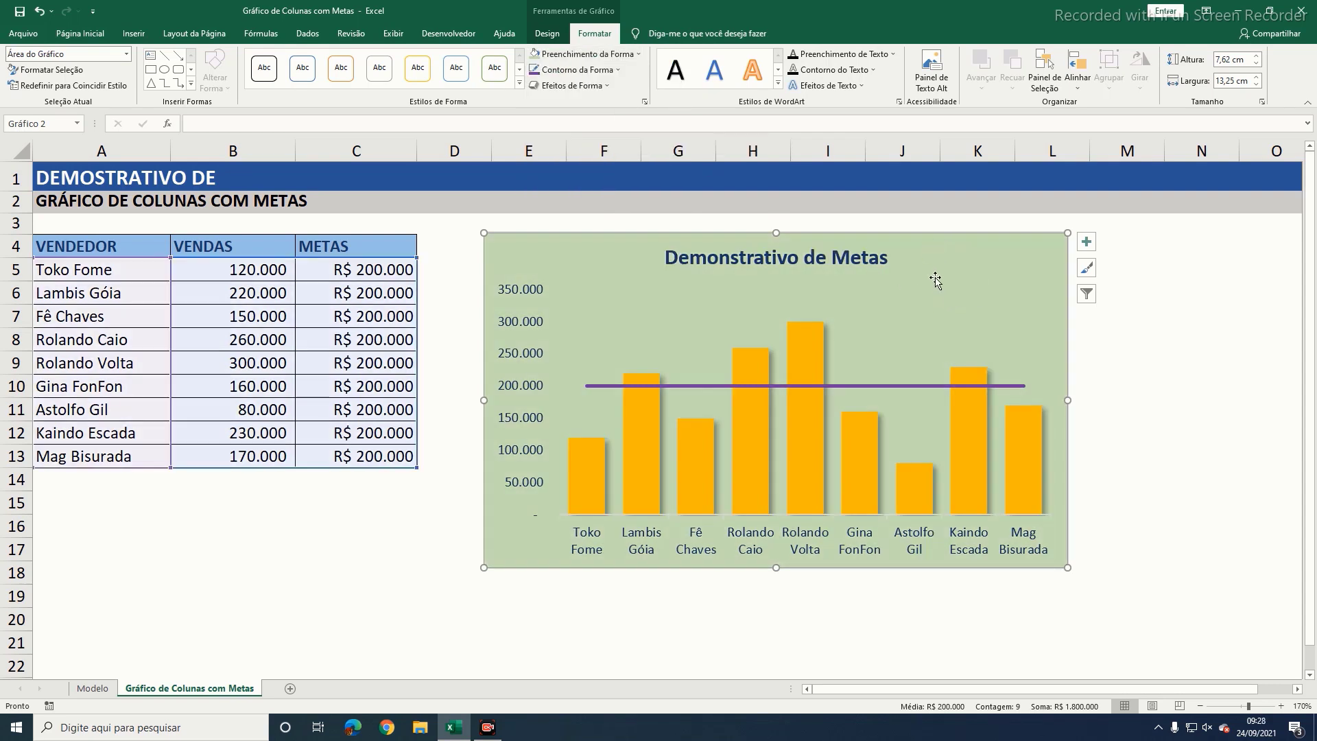
Step: Fill the chart area with the picture Citadelle from the Imagens folder
left_click(590, 60)
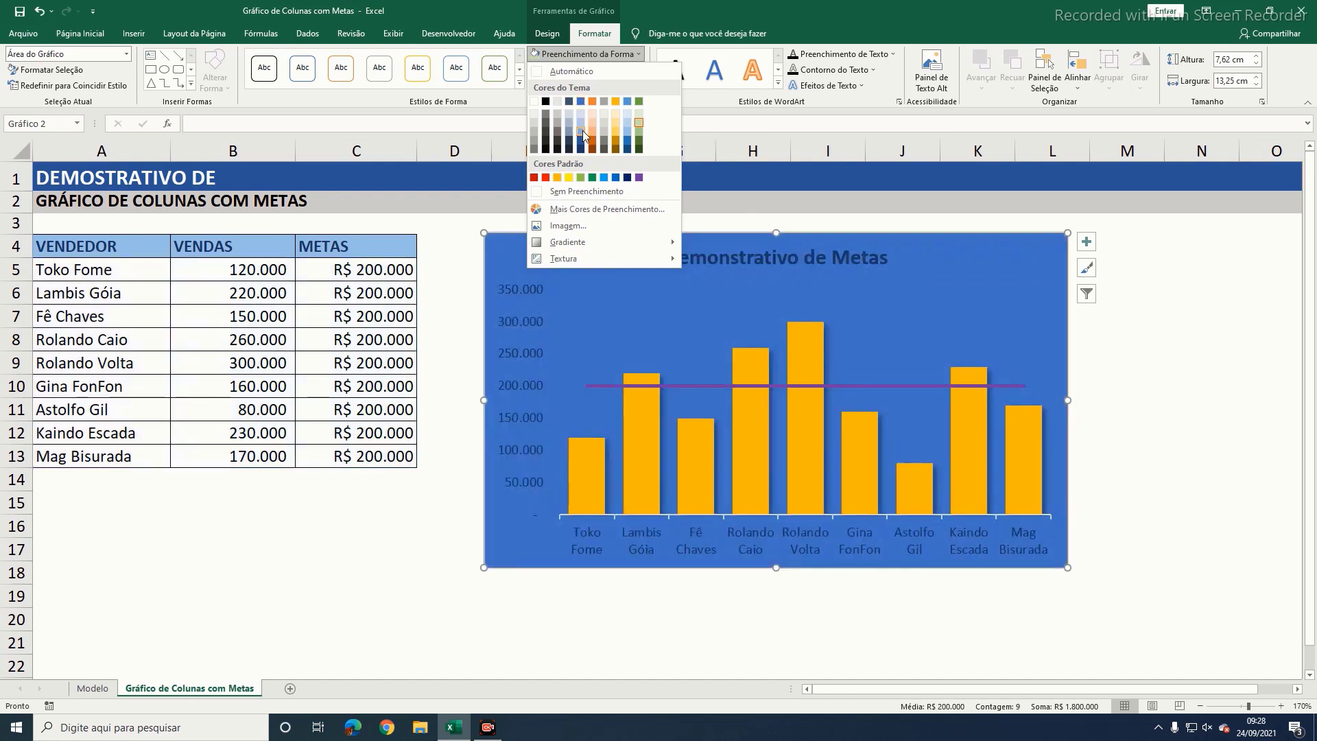
left_click(574, 224)
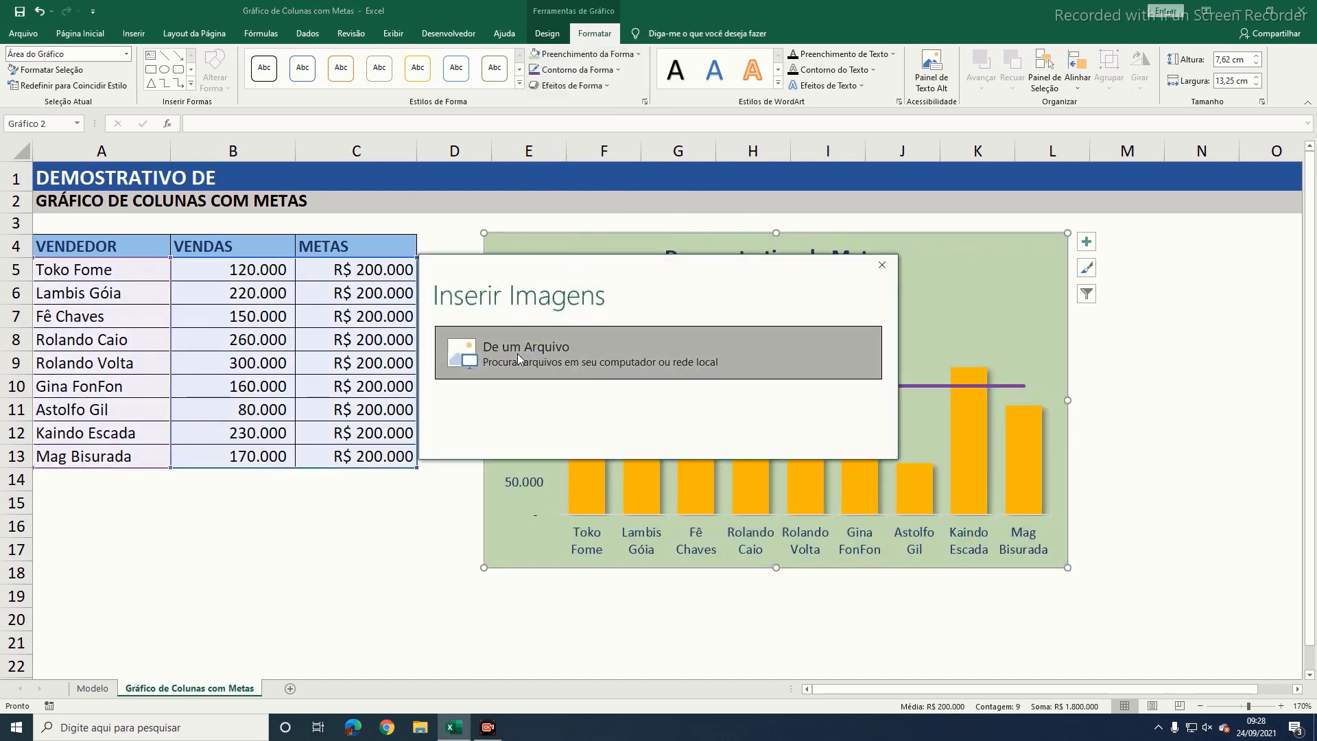
left_click(508, 356)
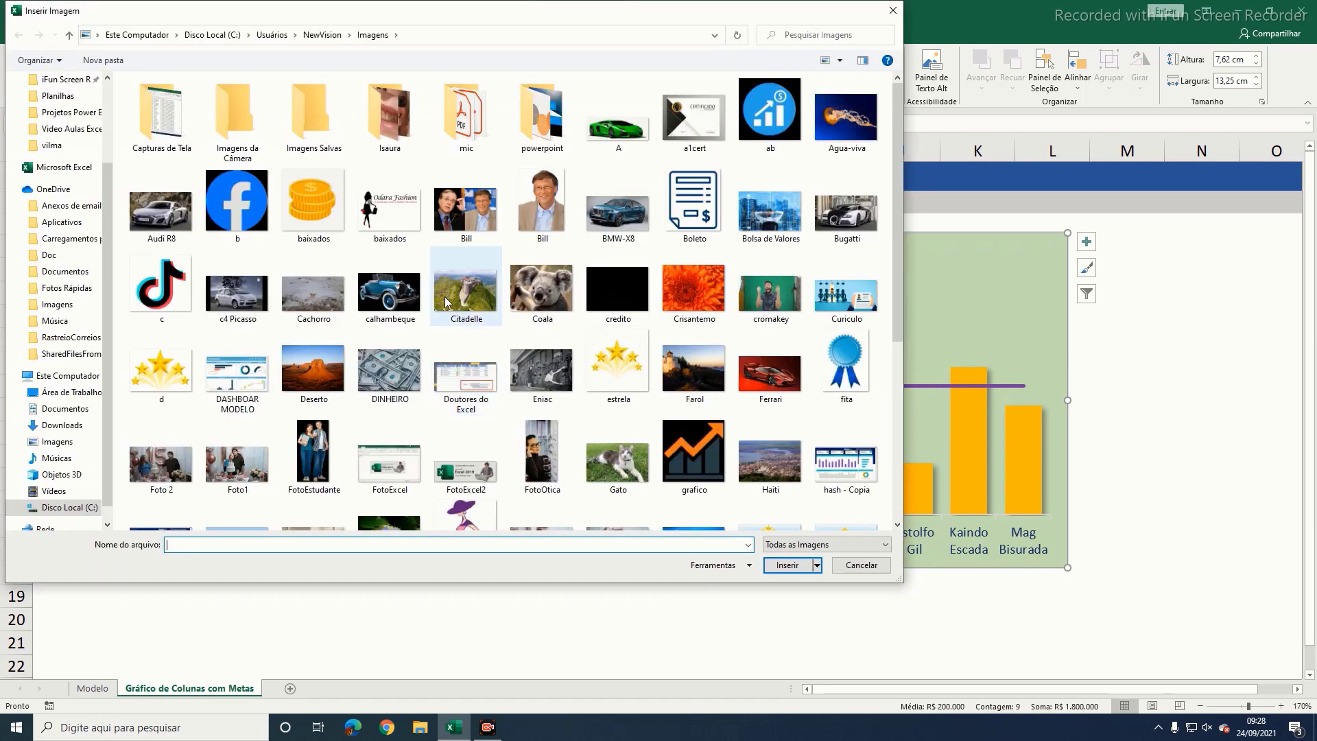
double_click(472, 288)
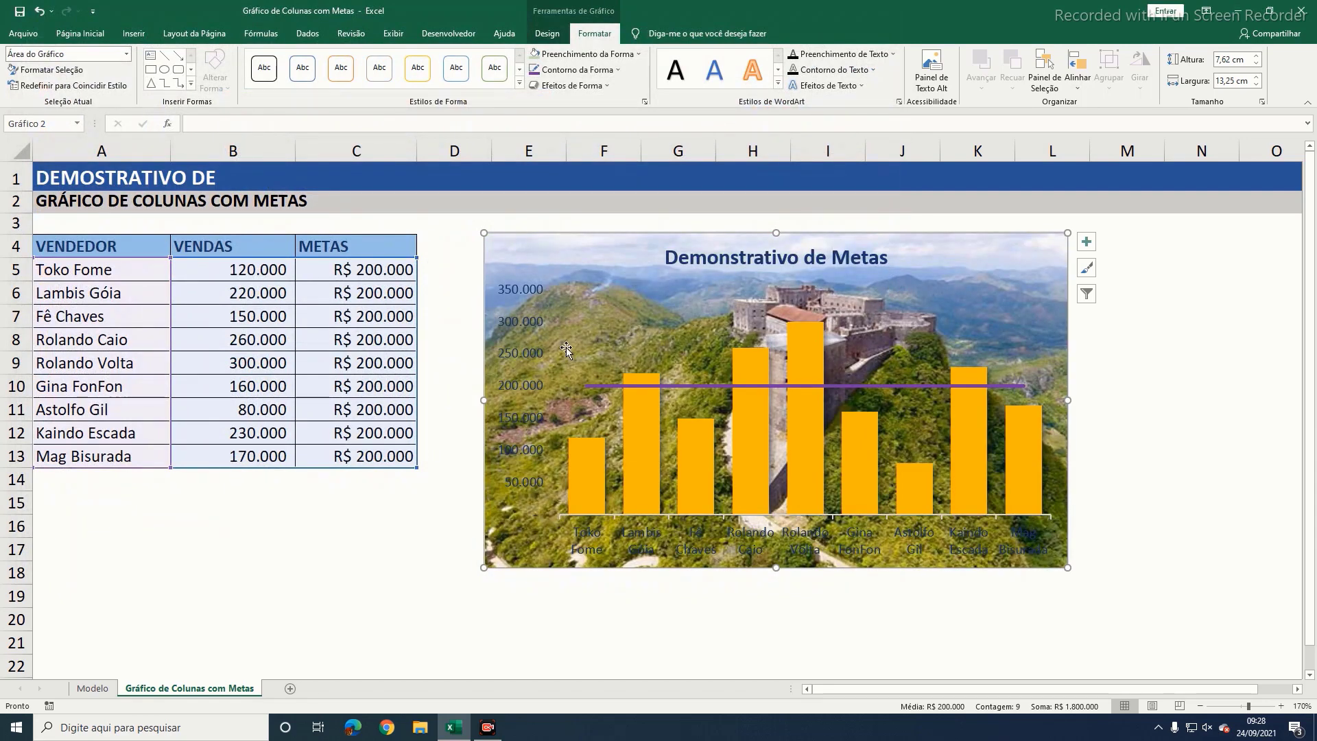
Step: Apply a gradient fill to the chart area using the predefined light gold radial gradient
left_click(577, 69)
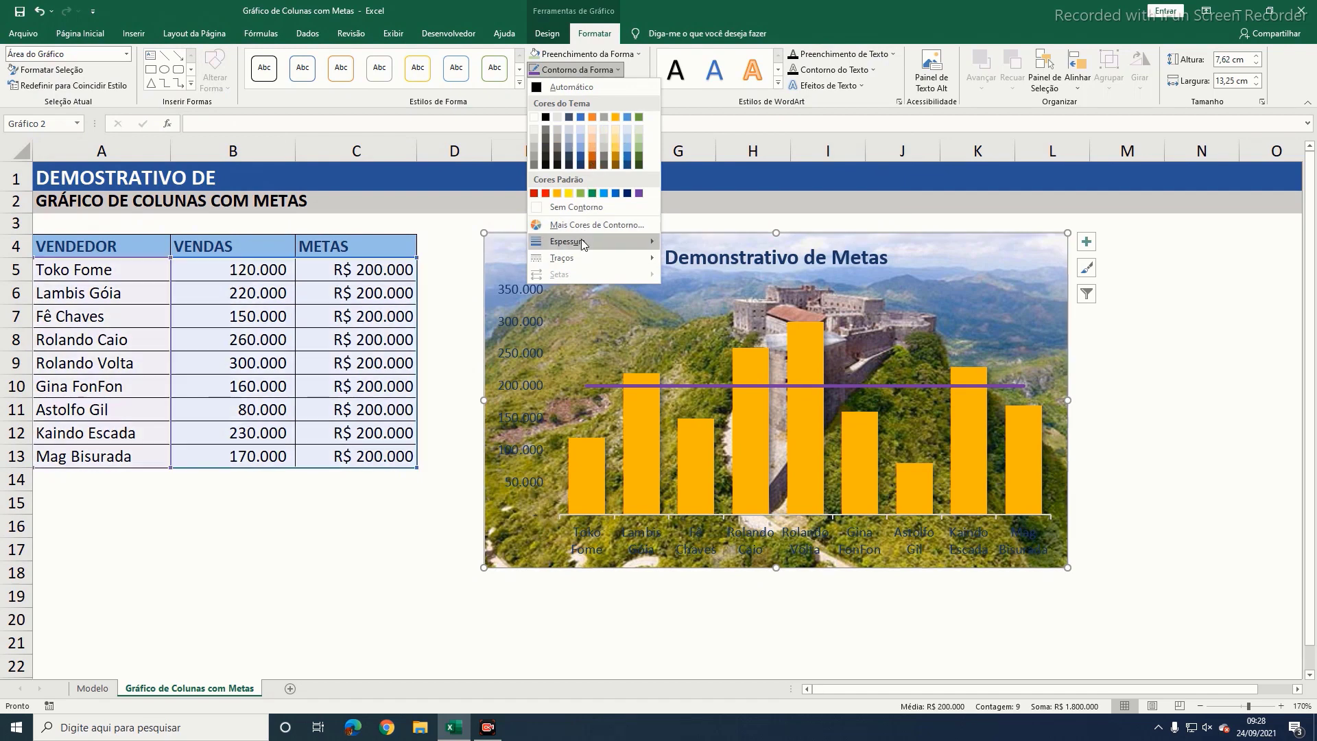
left_click(568, 54)
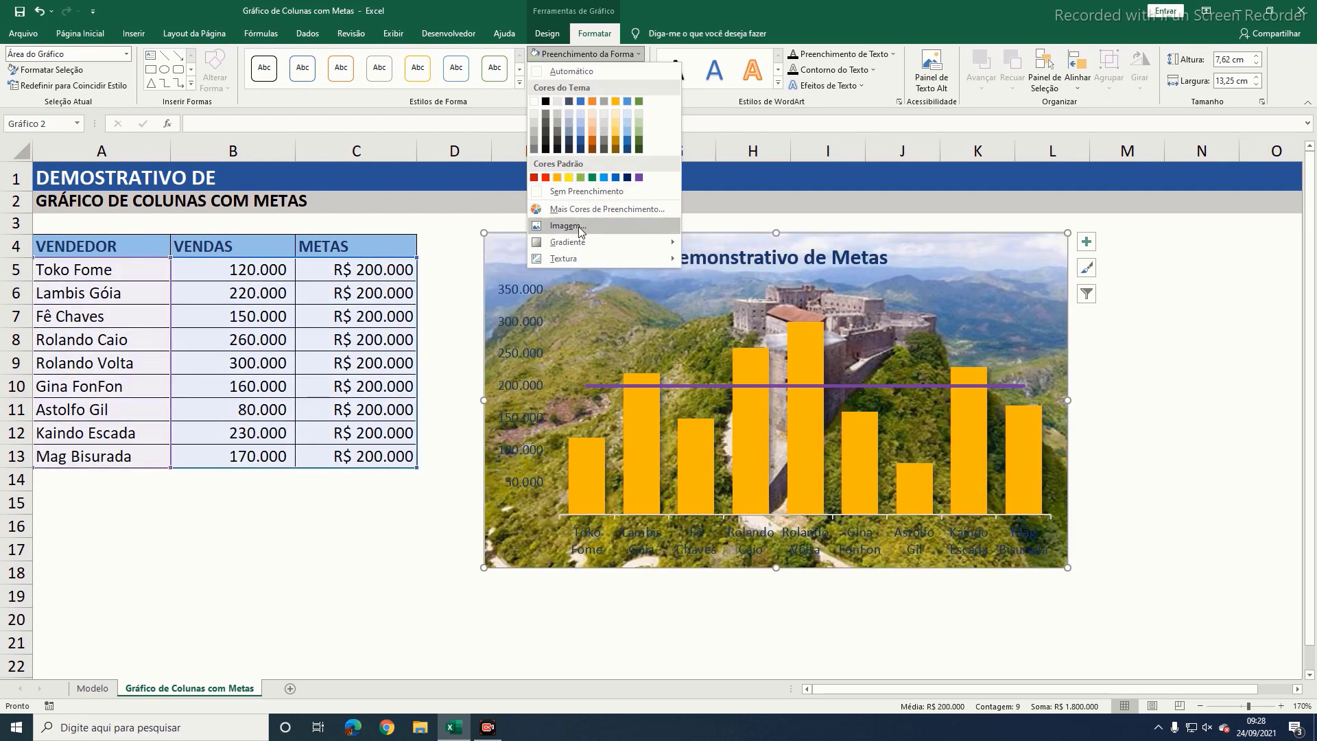
mouse_move(576, 242)
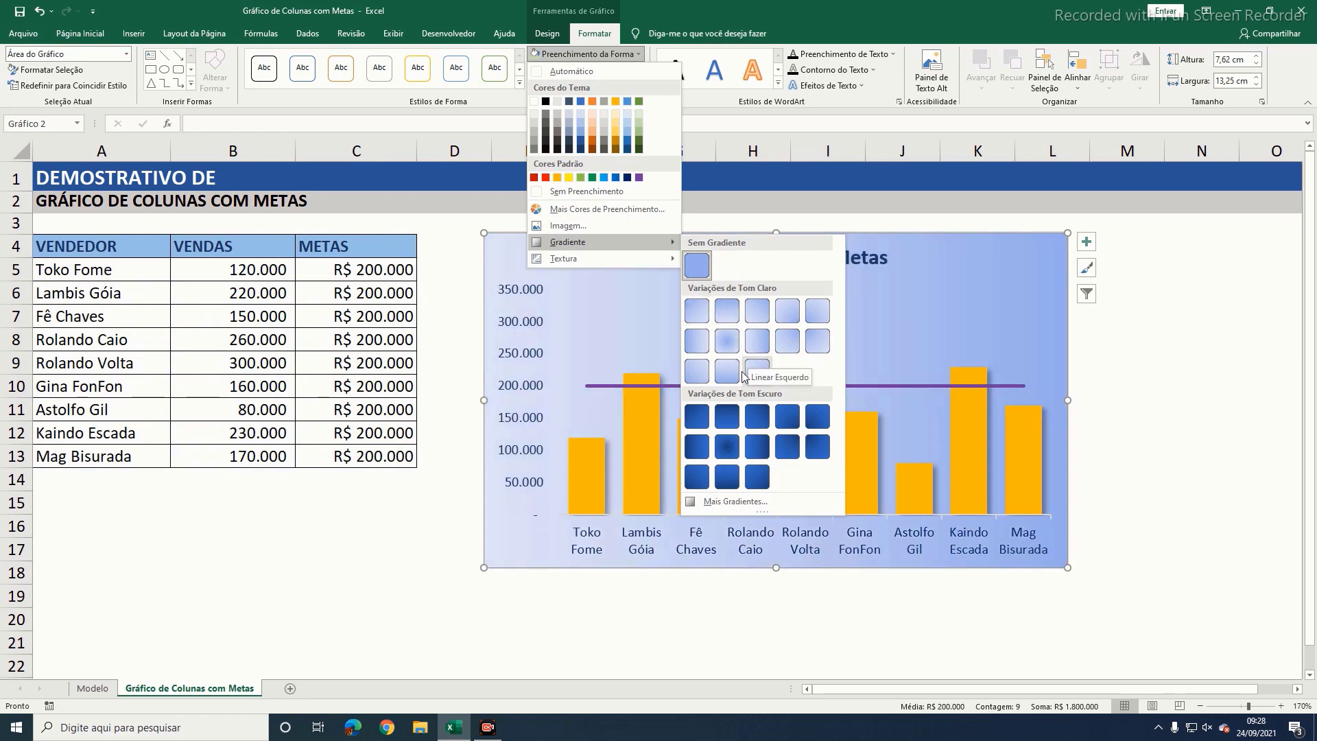
left_click(735, 501)
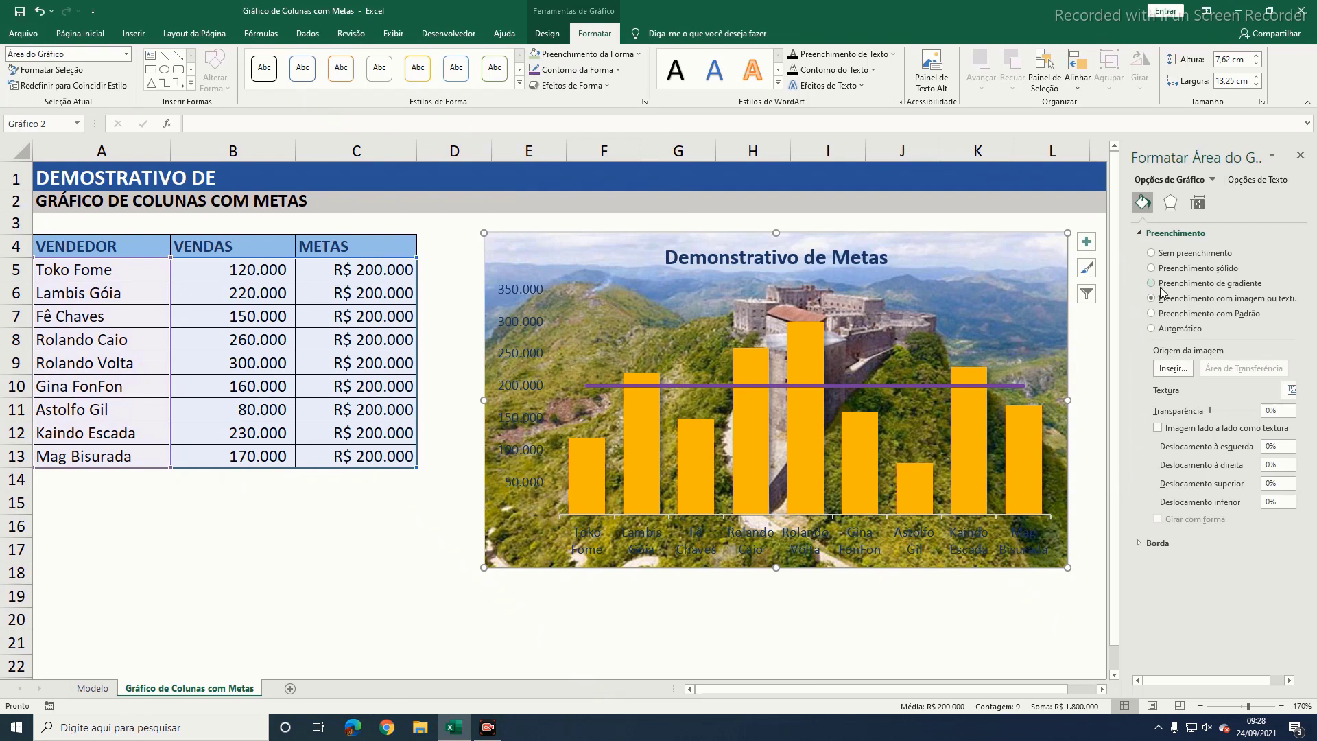
left_click(1168, 284)
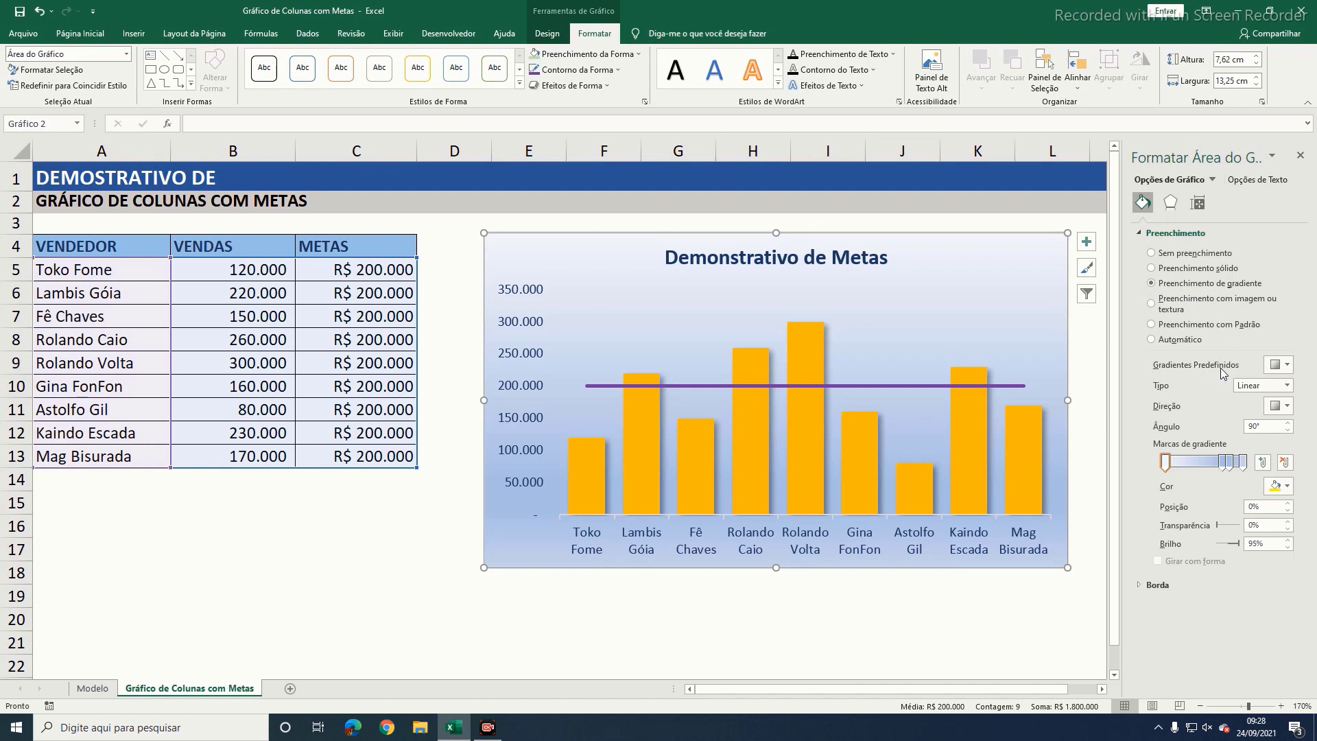
left_click(1282, 369)
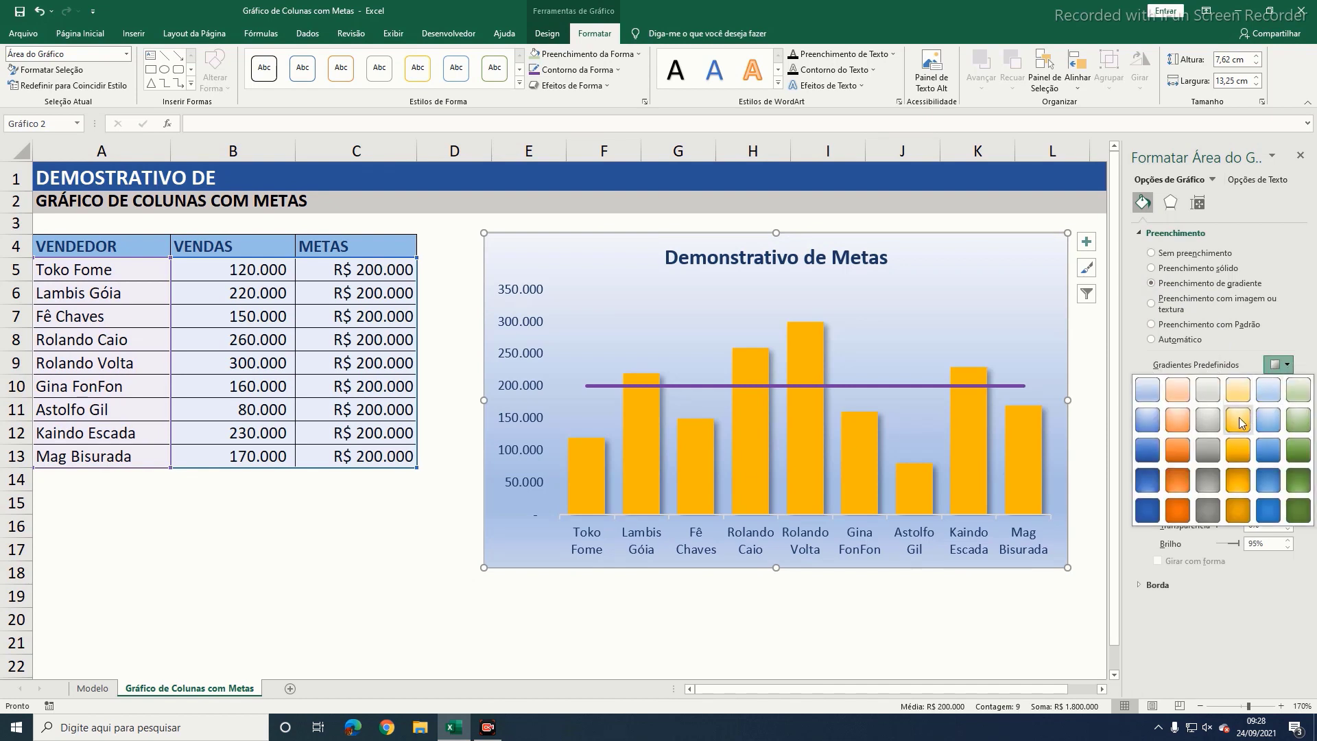
left_click(1239, 429)
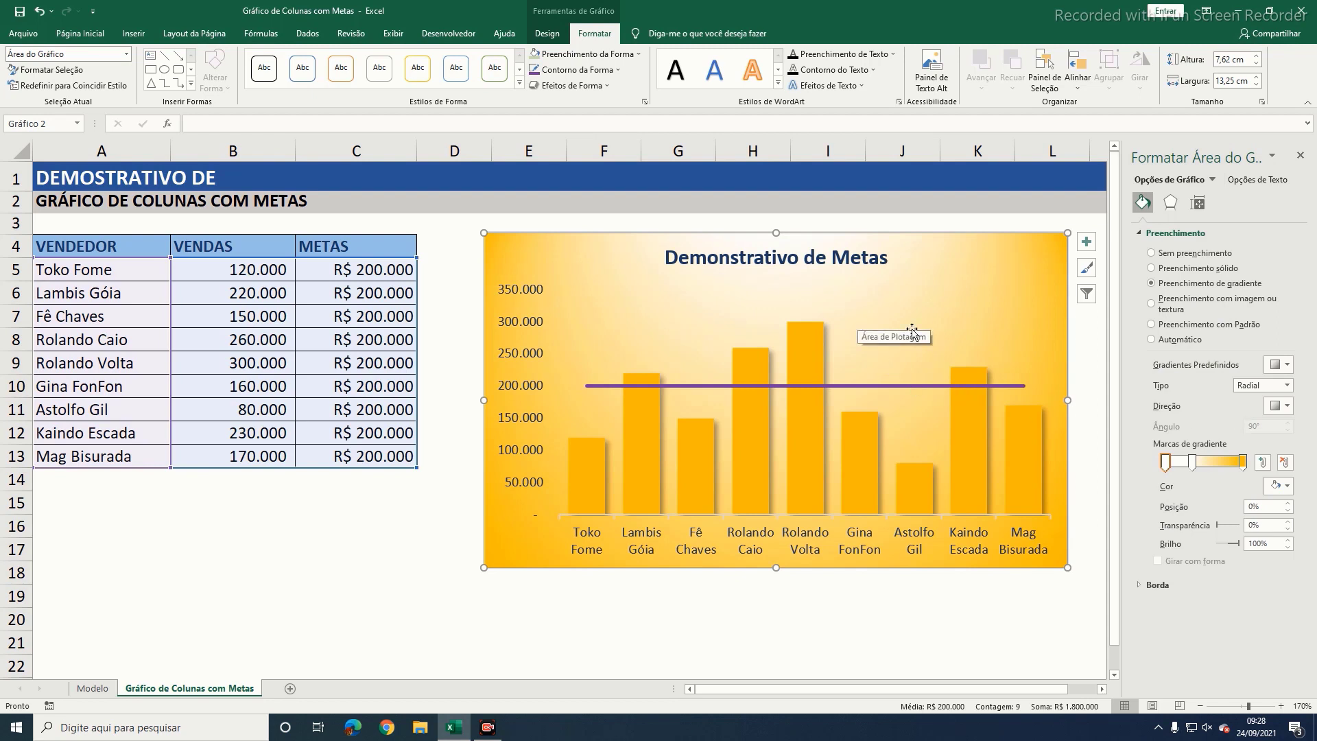
left_click(1300, 155)
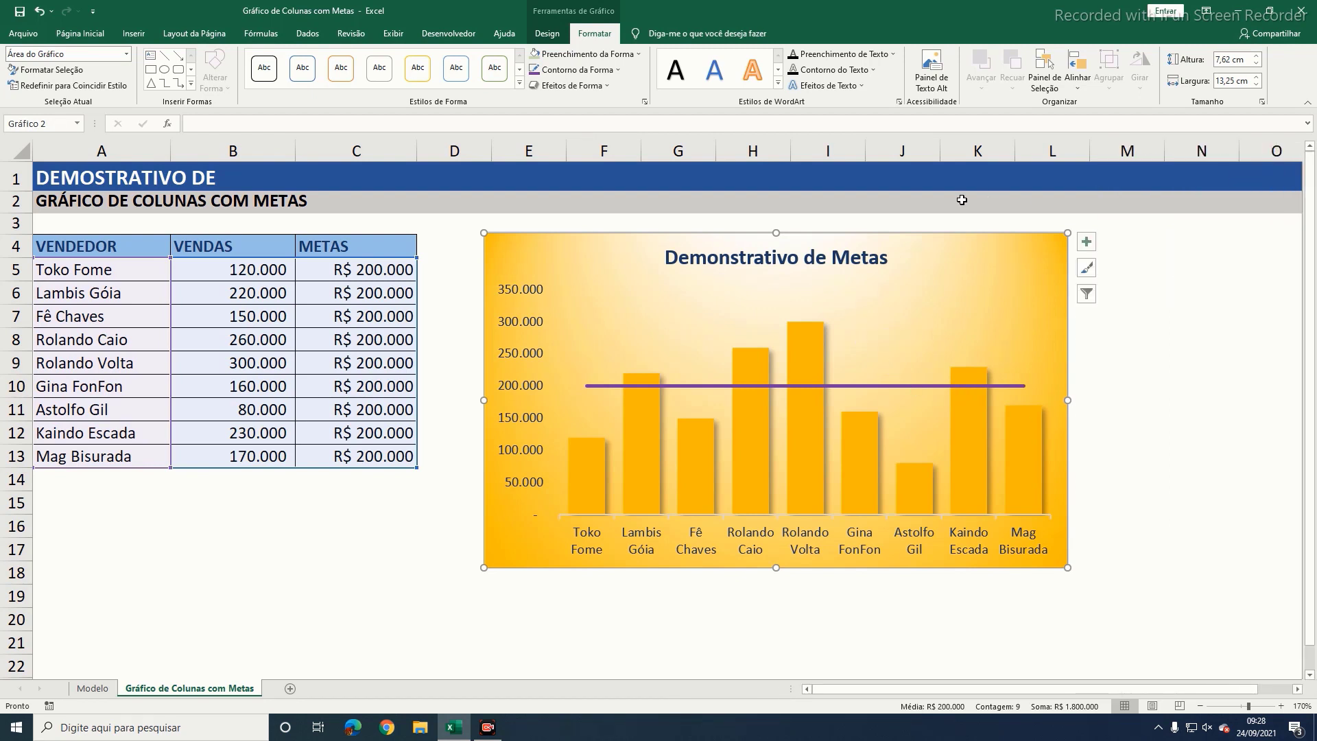
Step: Fill the chart area with the beige speckled paper texture
left_click(584, 53)
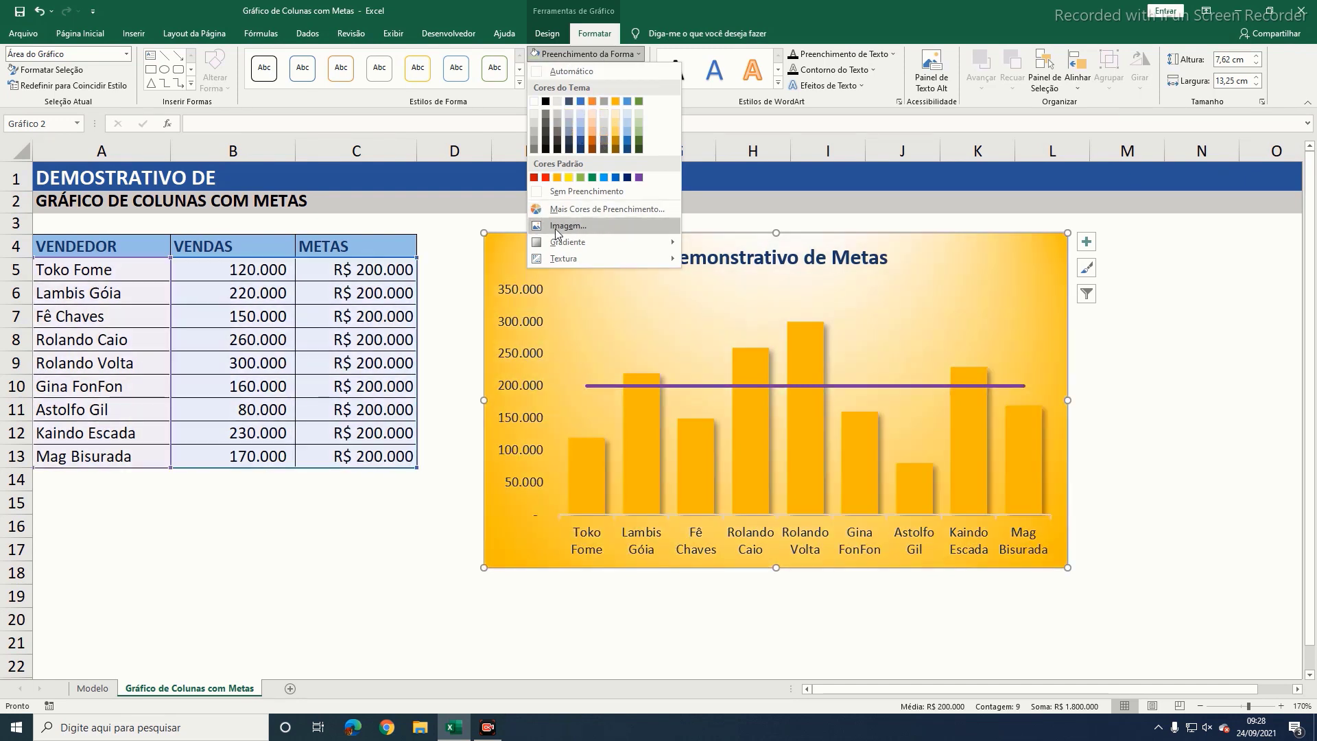
mouse_move(575, 244)
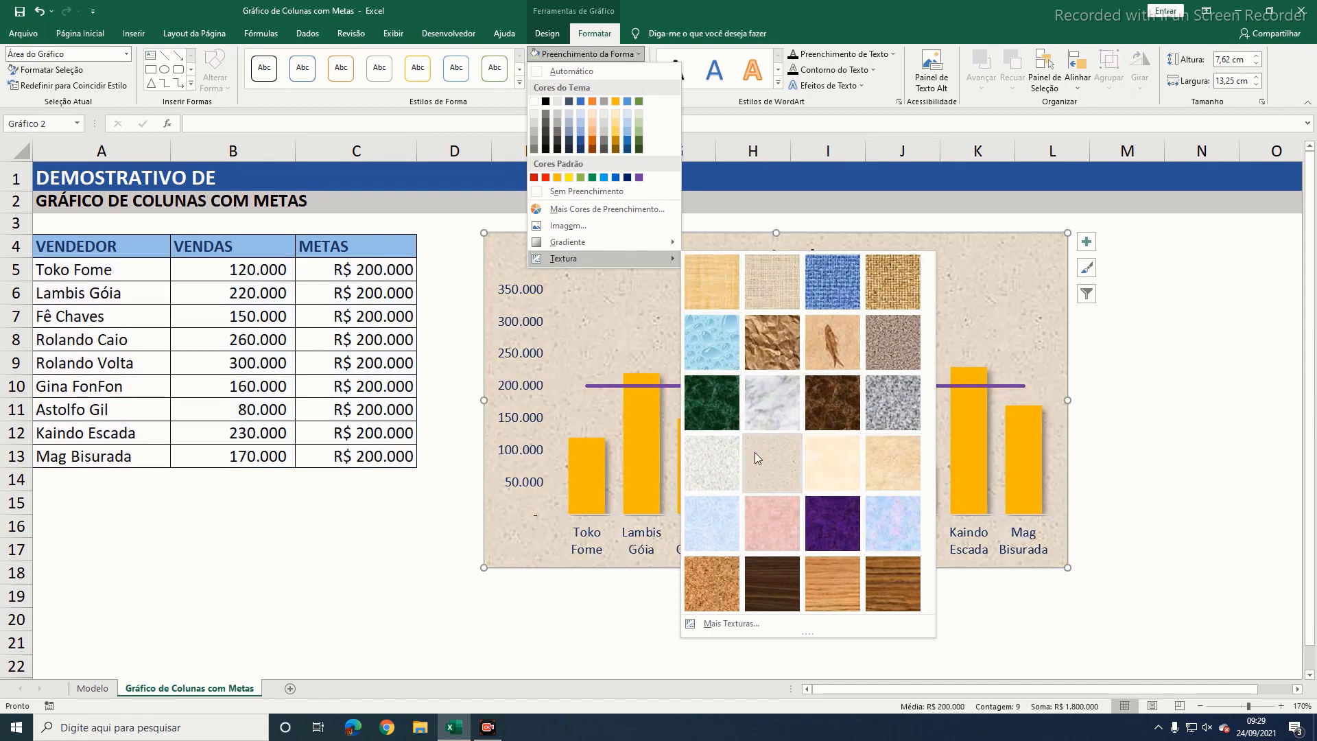
left_click(754, 452)
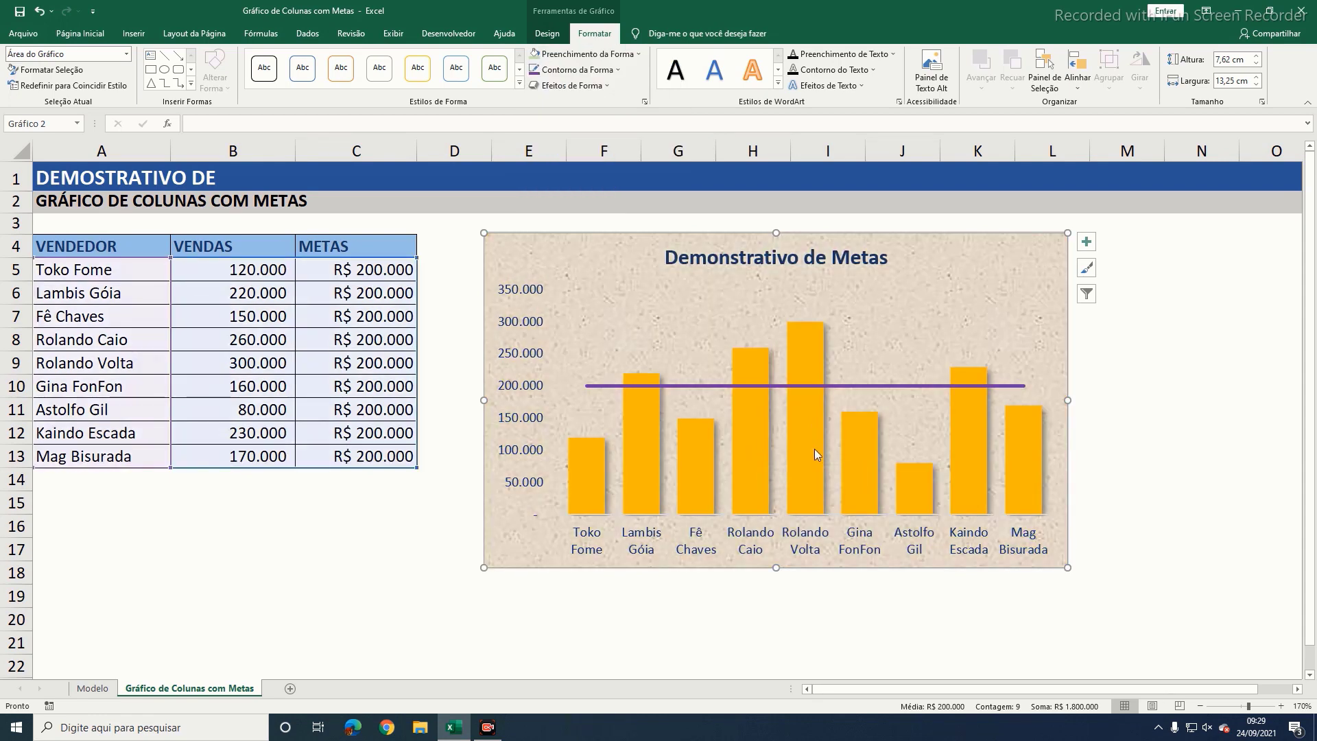
Step: Remove the fill from the chart area and deselect the chart
left_click(591, 54)
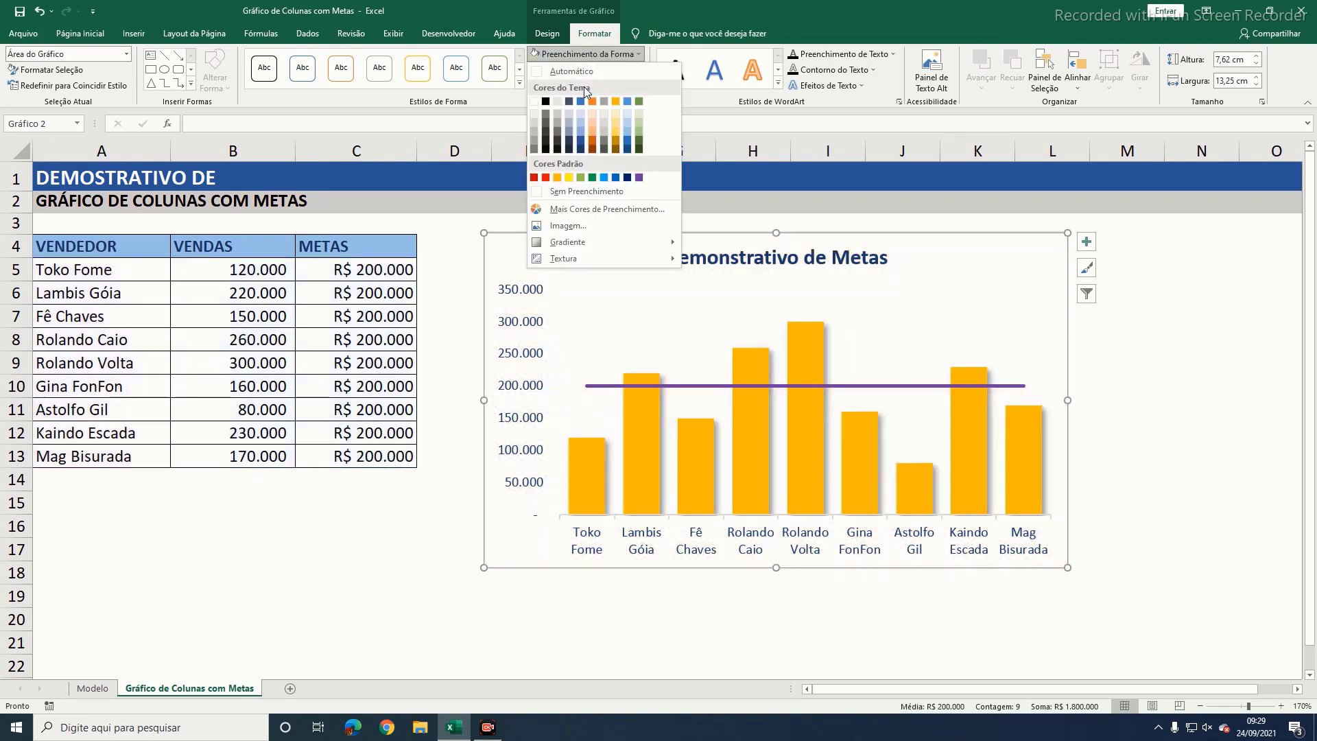
left_click(585, 191)
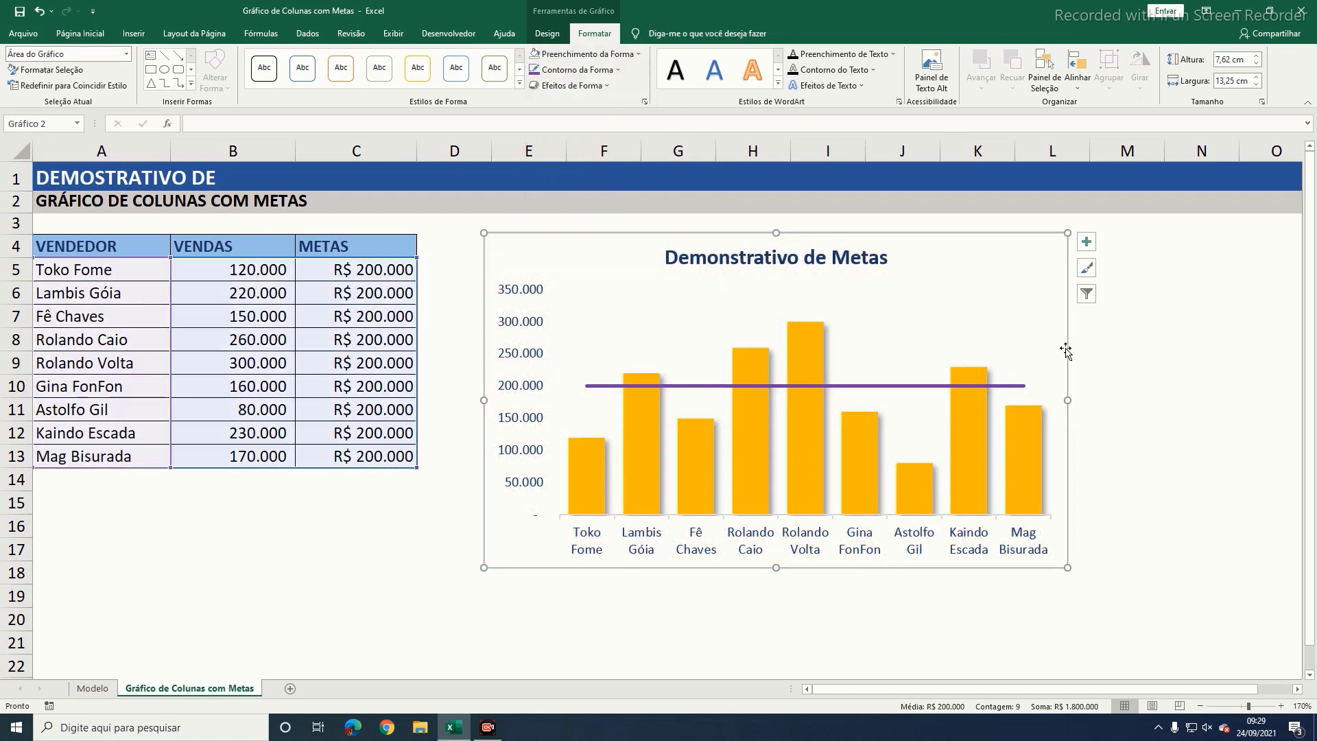
left_click(1134, 339)
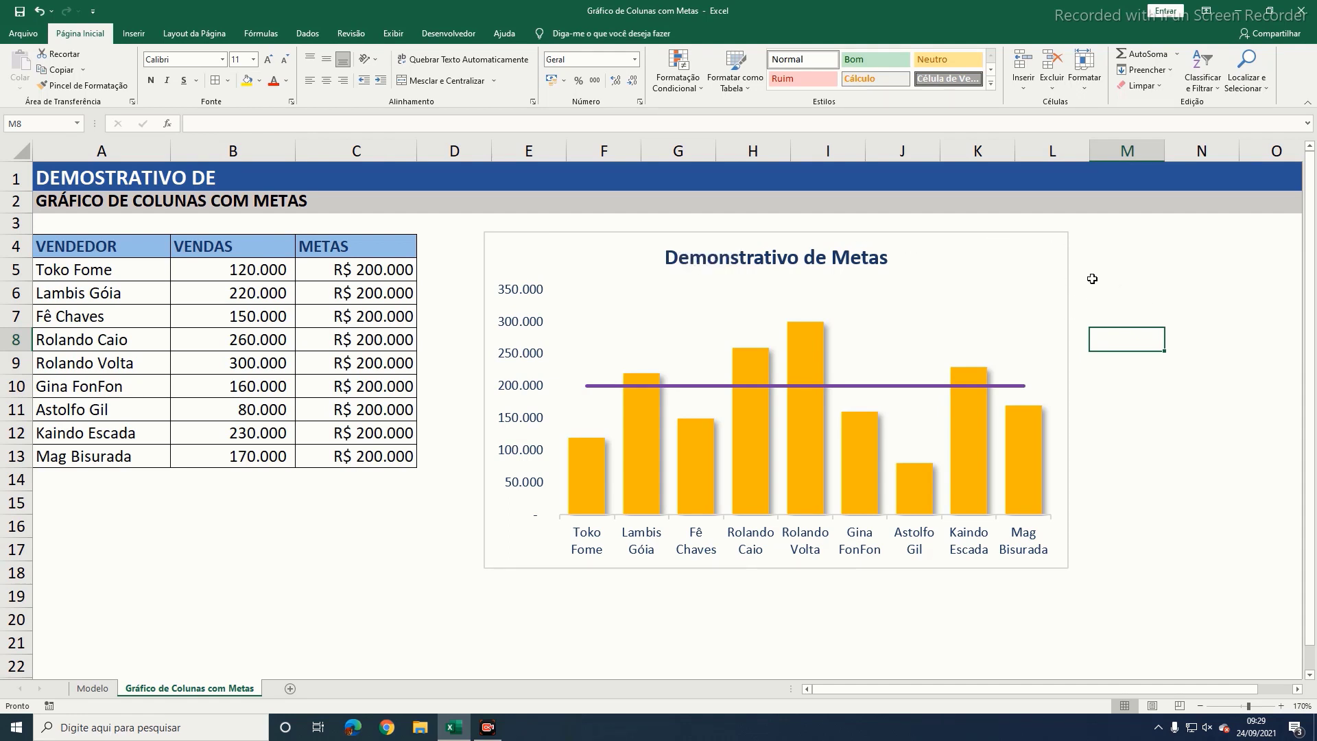
Step: Remove the outline around the chart area and deselect the chart
left_click(1022, 251)
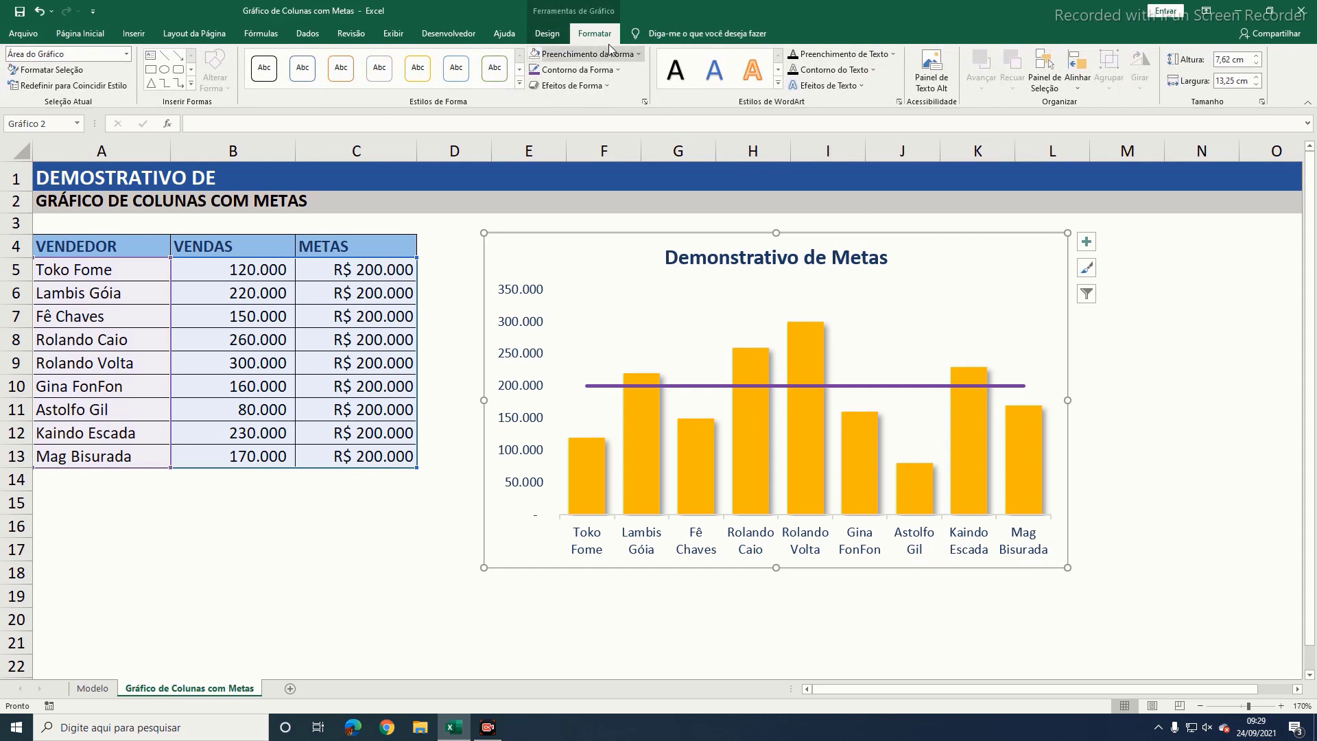
left_click(556, 70)
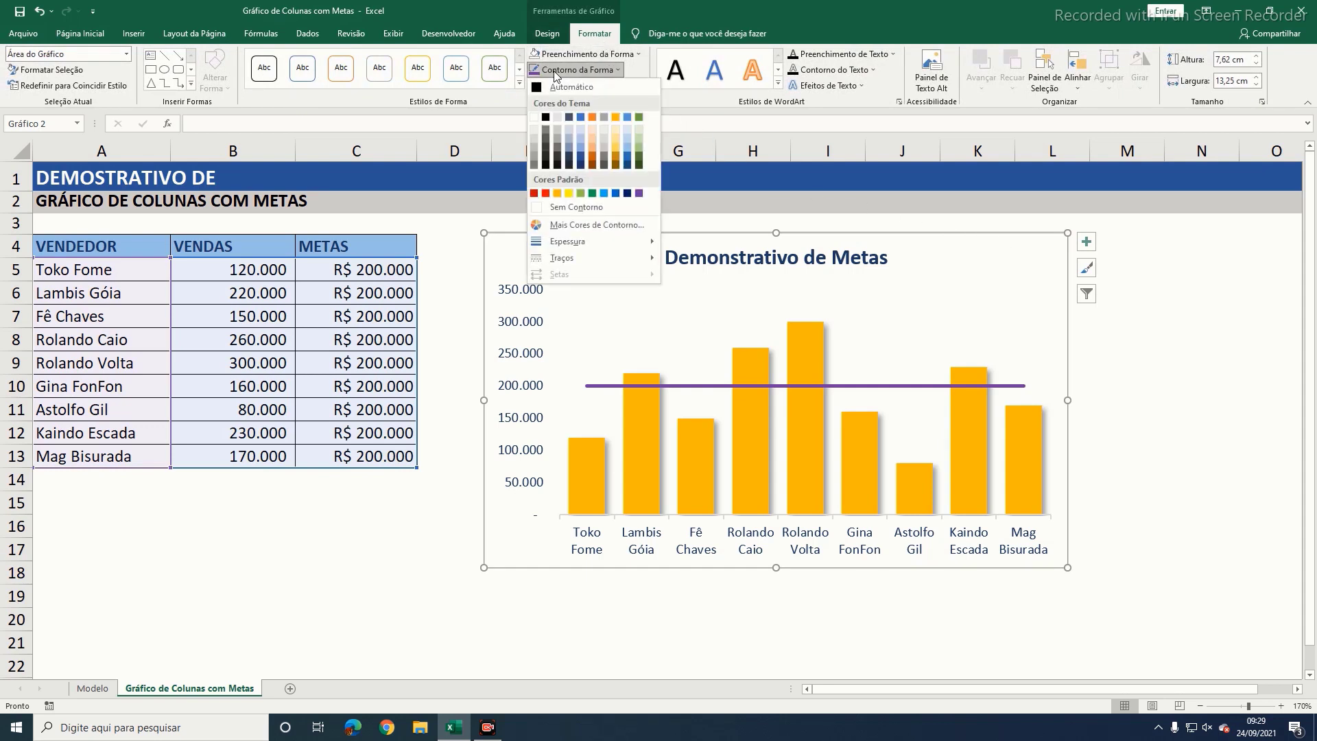
left_click(558, 208)
left_click(1144, 332)
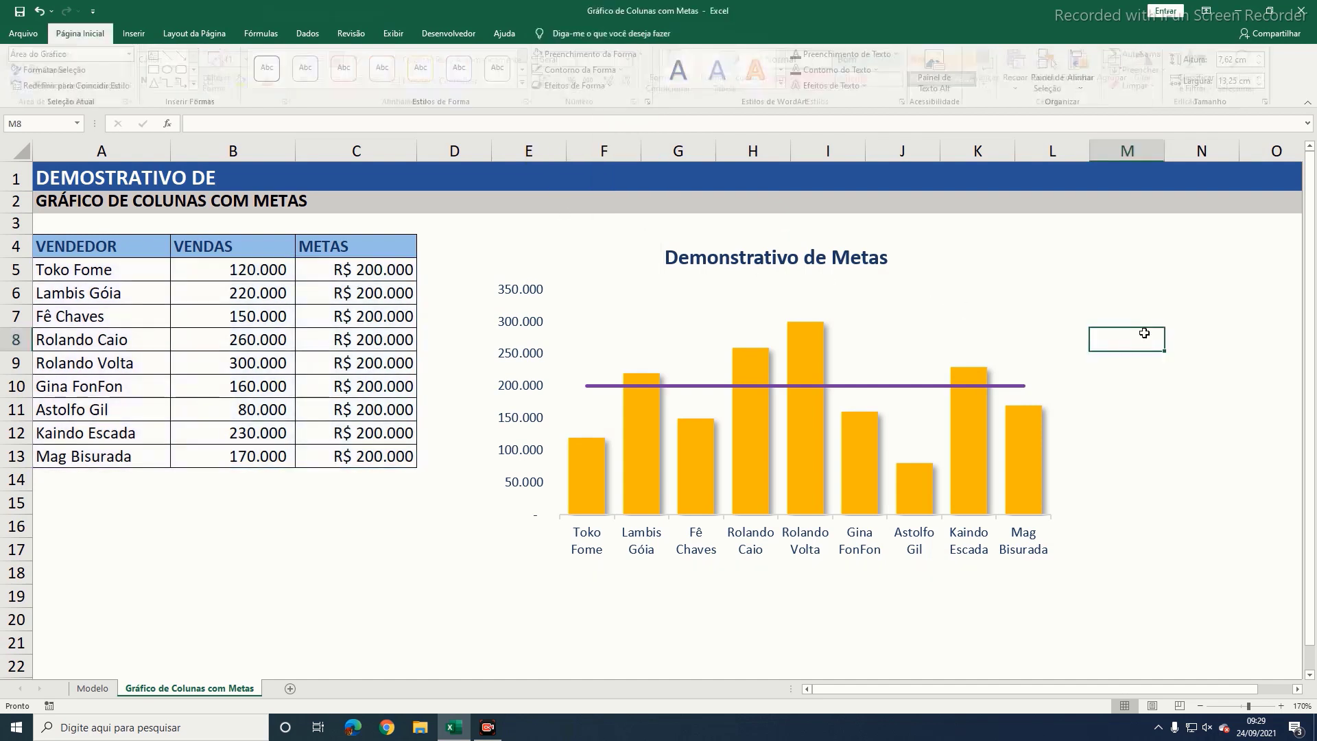